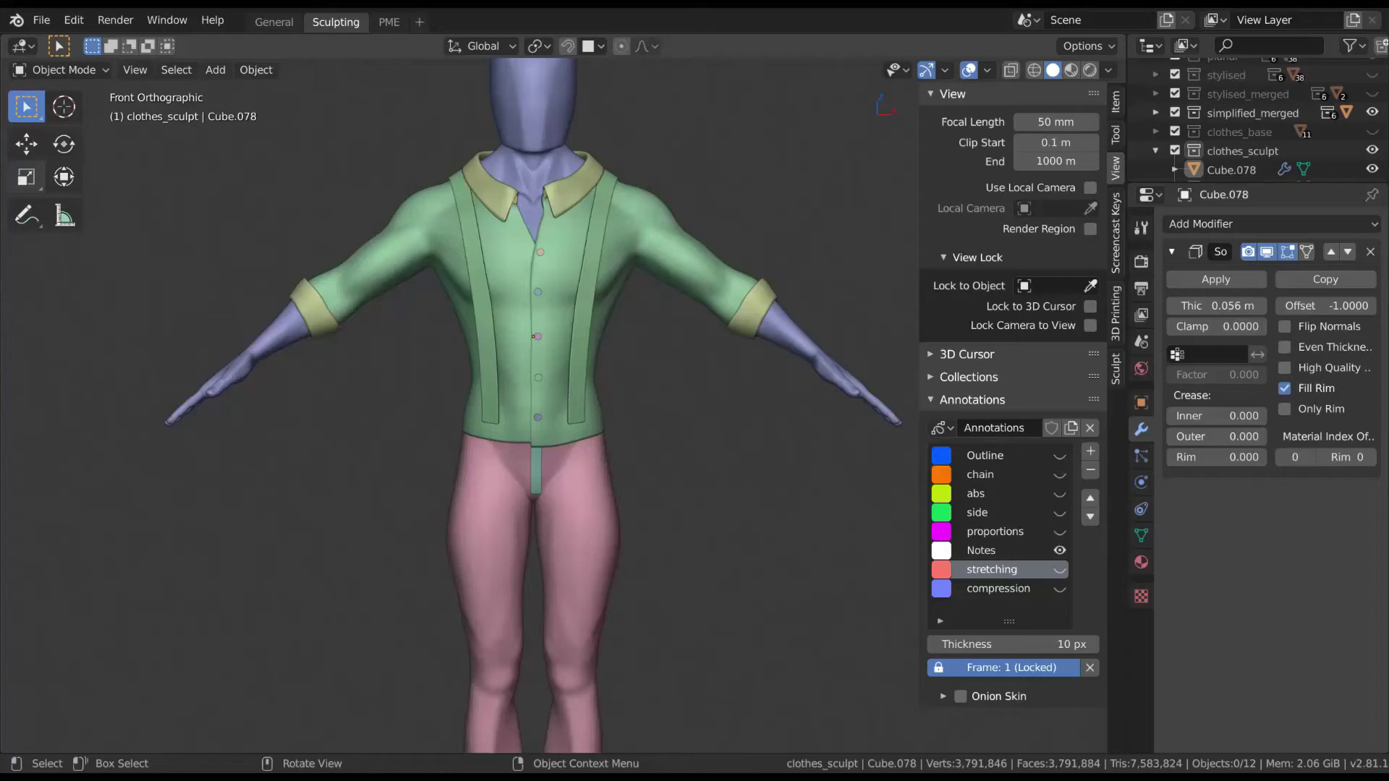
# - Select the green shirt and enter Sculpt Mode with the sidebar hidden
pyautogui.click(557, 294)
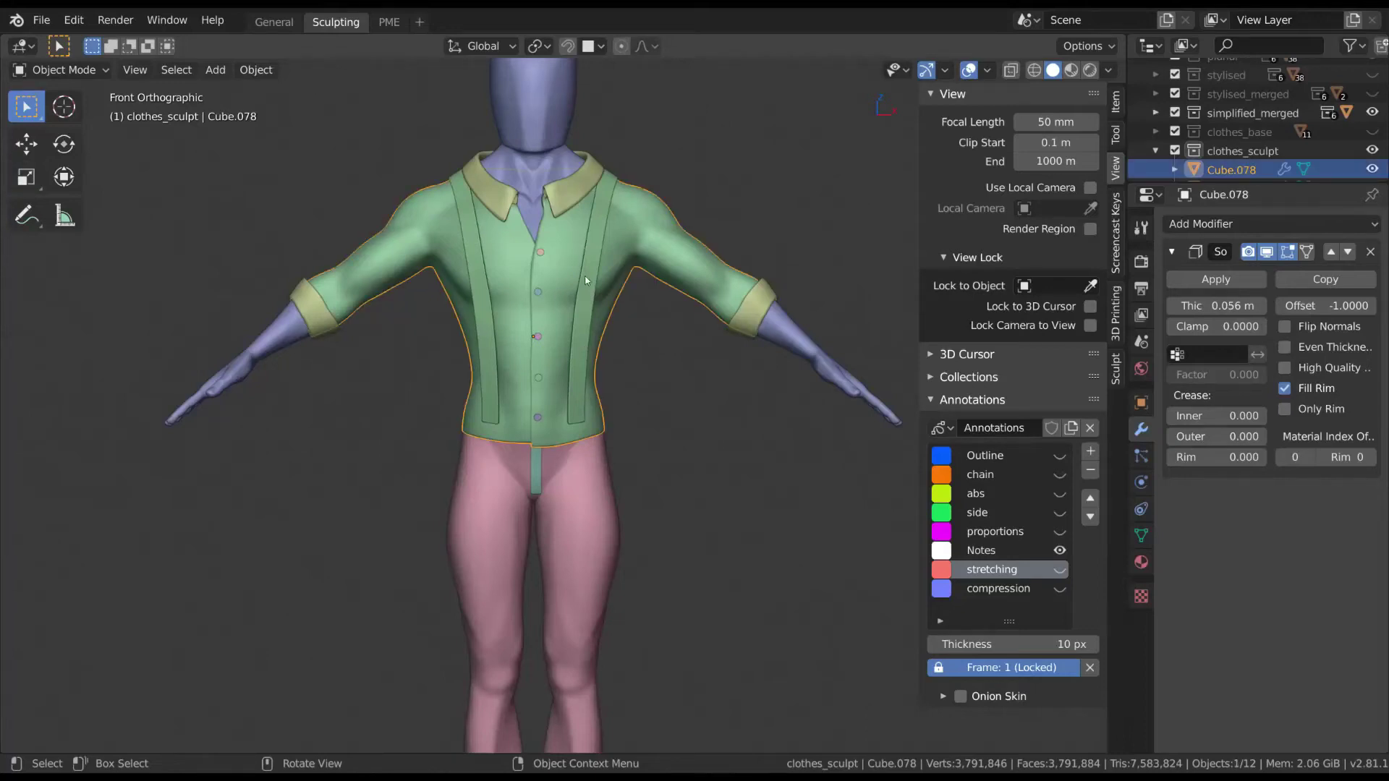
pyautogui.hotkey('ctrl', 'Tab')
pyautogui.press('n')
pyautogui.scroll(2, 680, 355)
# - Try the Draw Sharp and Crease brushes, ending with Draw Sharp active
pyautogui.click(73, 409)
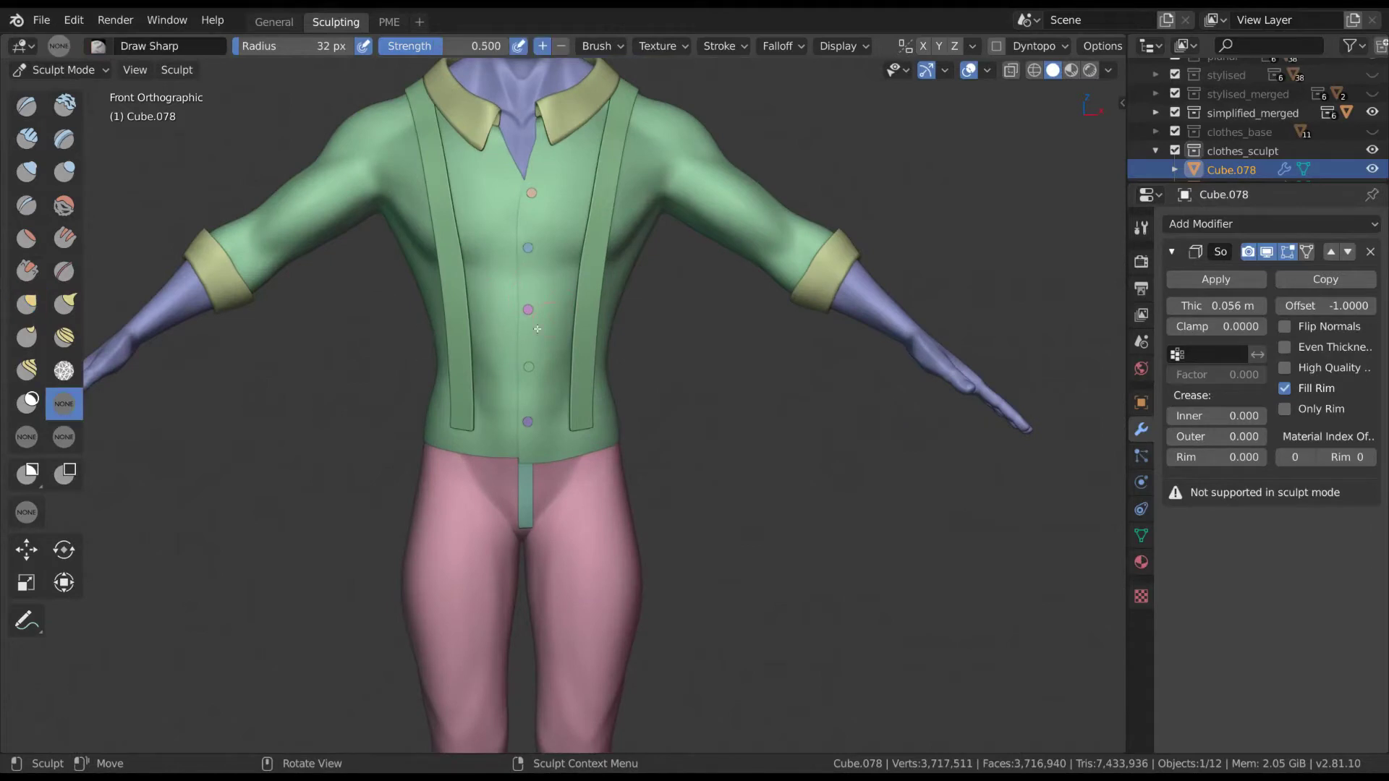
pyautogui.click(26, 206)
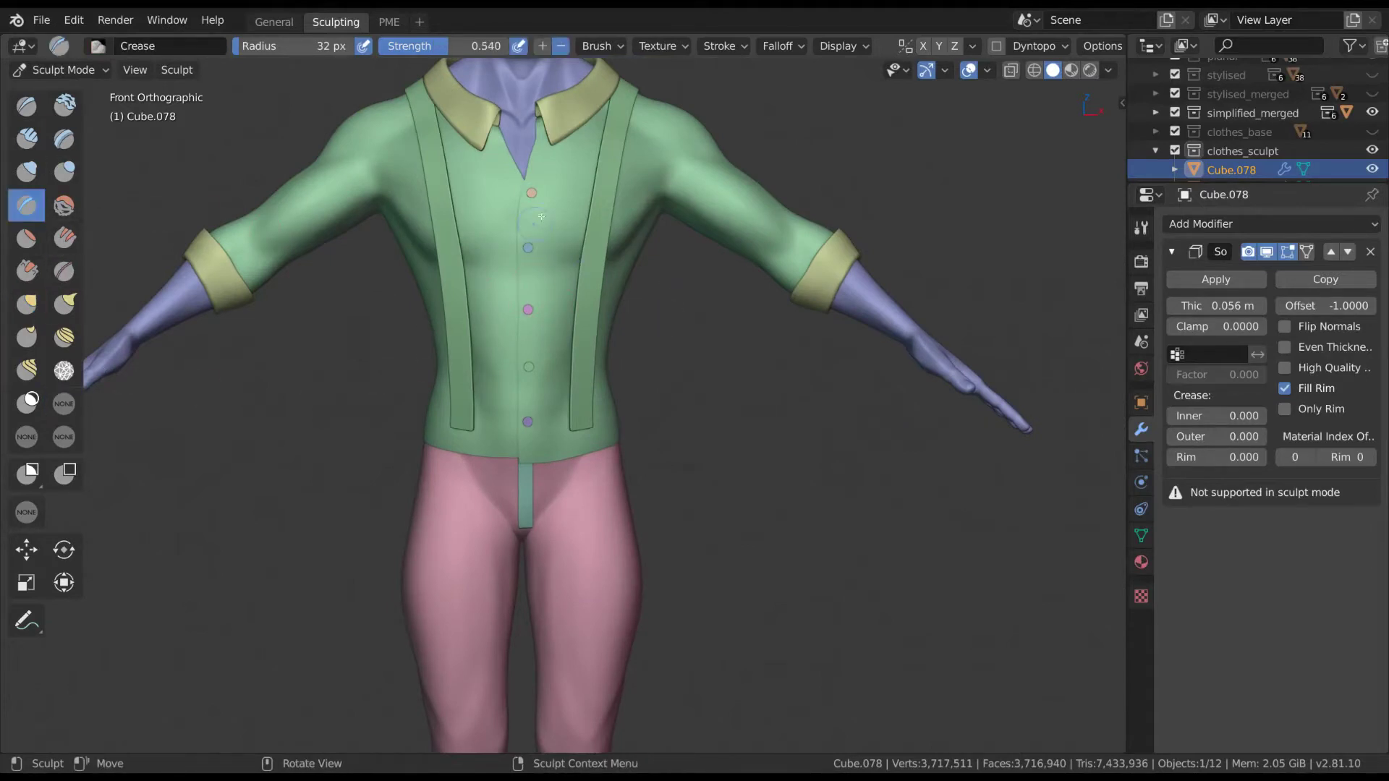
pyautogui.keyDown('shift'); pyautogui.moveTo(604, 299); pyautogui.dragTo(594, 349, button='middle'); pyautogui.keyUp('shift')
pyautogui.click(64, 404)
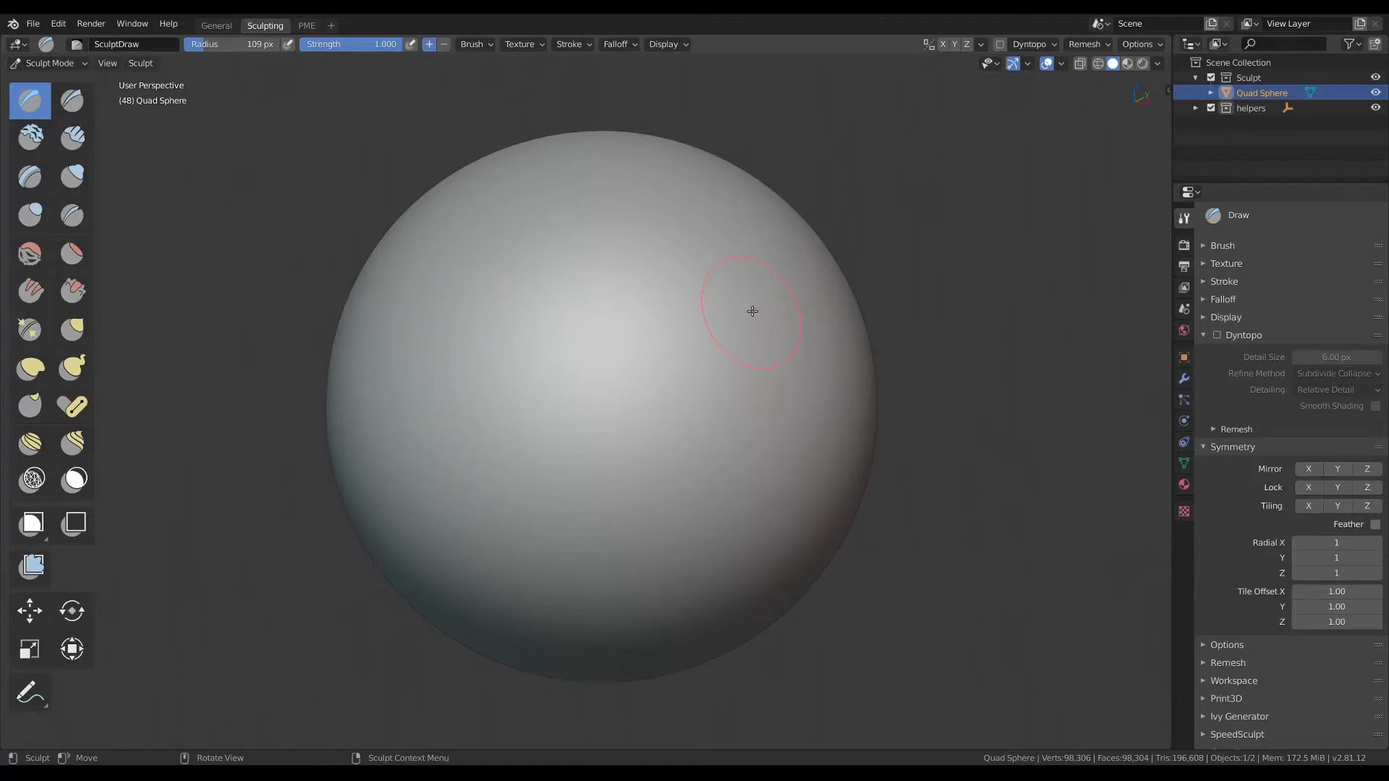
# - Set the brush falloff to Sharp and sculpt two test ridges on the sphere
pyautogui.click(627, 49)
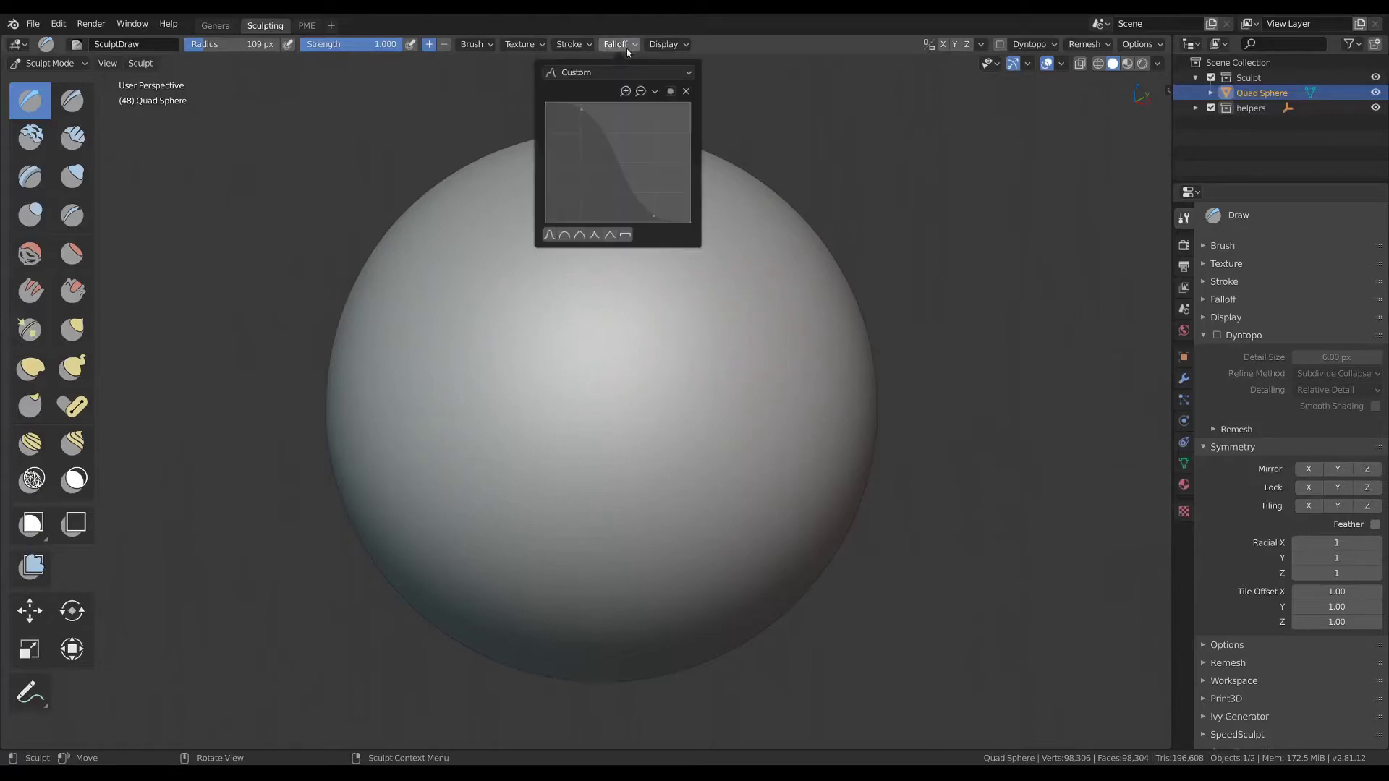
pyautogui.click(602, 138)
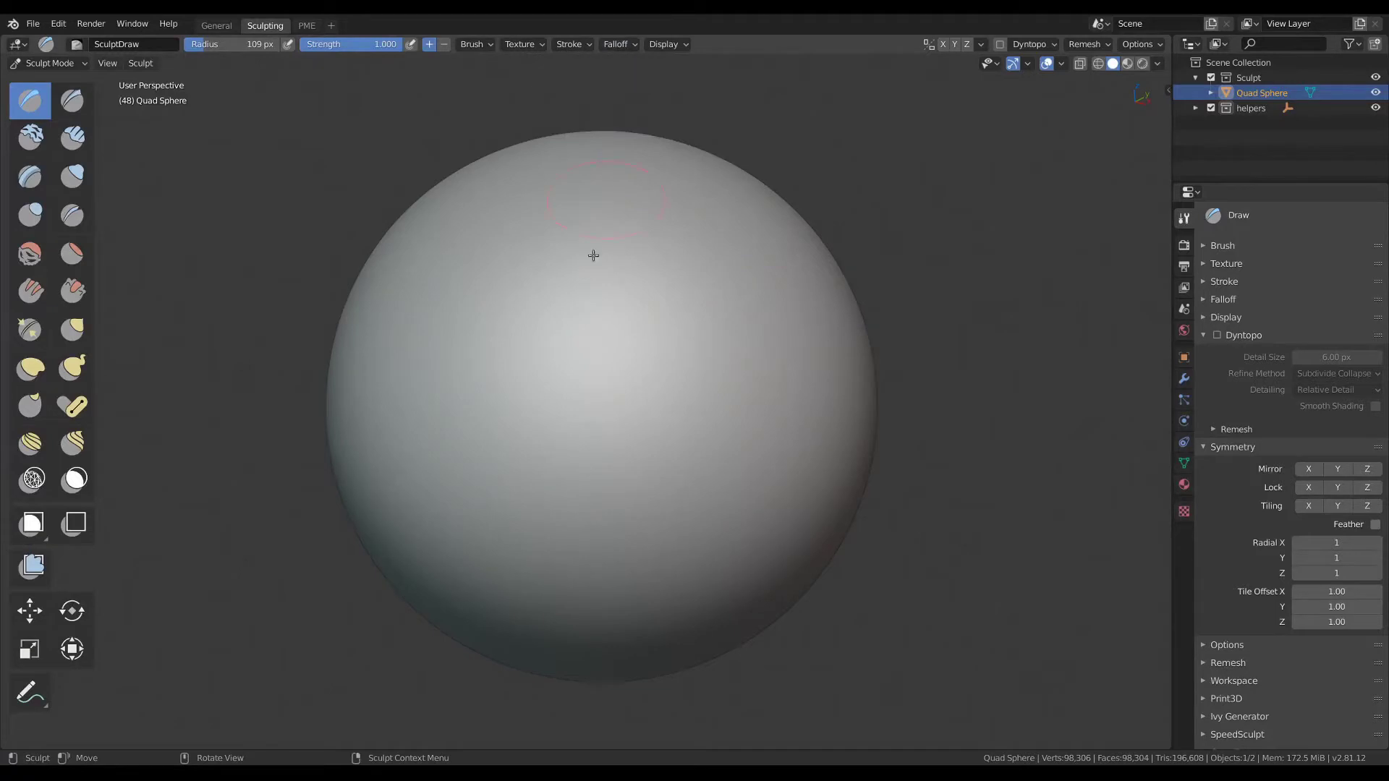
pyautogui.moveTo(575, 187); pyautogui.dragTo(450, 656)
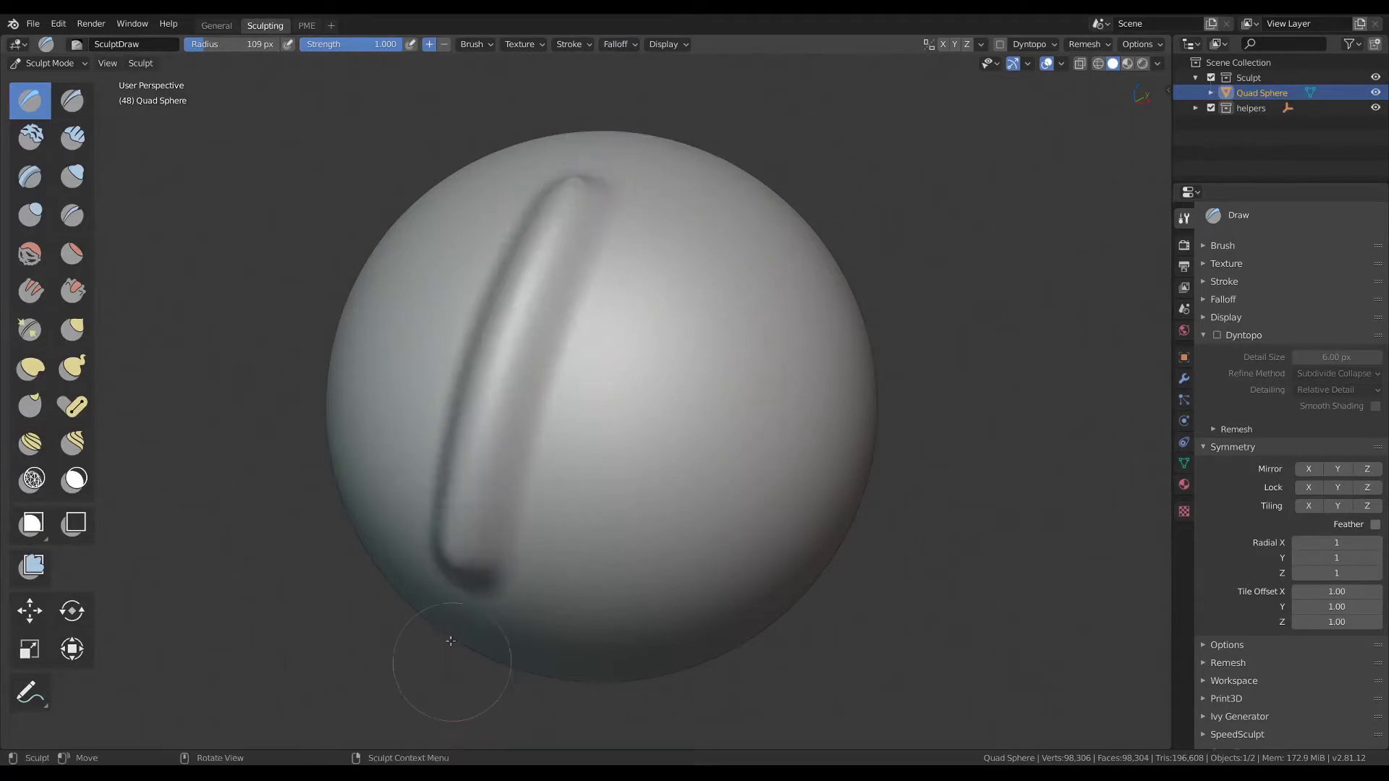
pyautogui.moveTo(552, 464); pyautogui.dragTo(661, 480, button='middle')
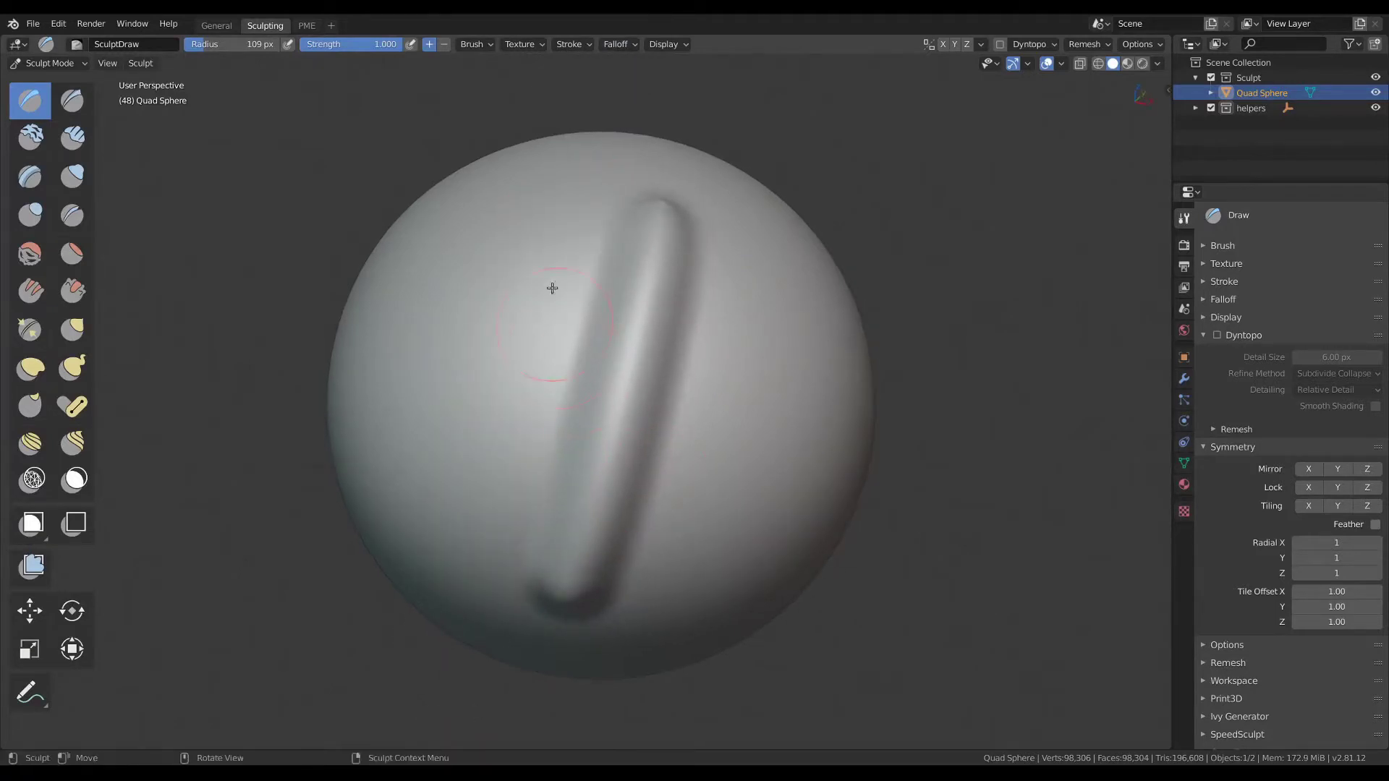
pyautogui.moveTo(530, 322)
pyautogui.mouseDown()
pyautogui.moveTo(497, 651)
pyautogui.moveTo(481, 667)
pyautogui.mouseUp()
pyautogui.moveTo(481, 668)
pyautogui.mouseDown(button='middle')
pyautogui.moveTo(629, 433)
pyautogui.moveTo(617, 426)
pyautogui.mouseUp(button='middle')
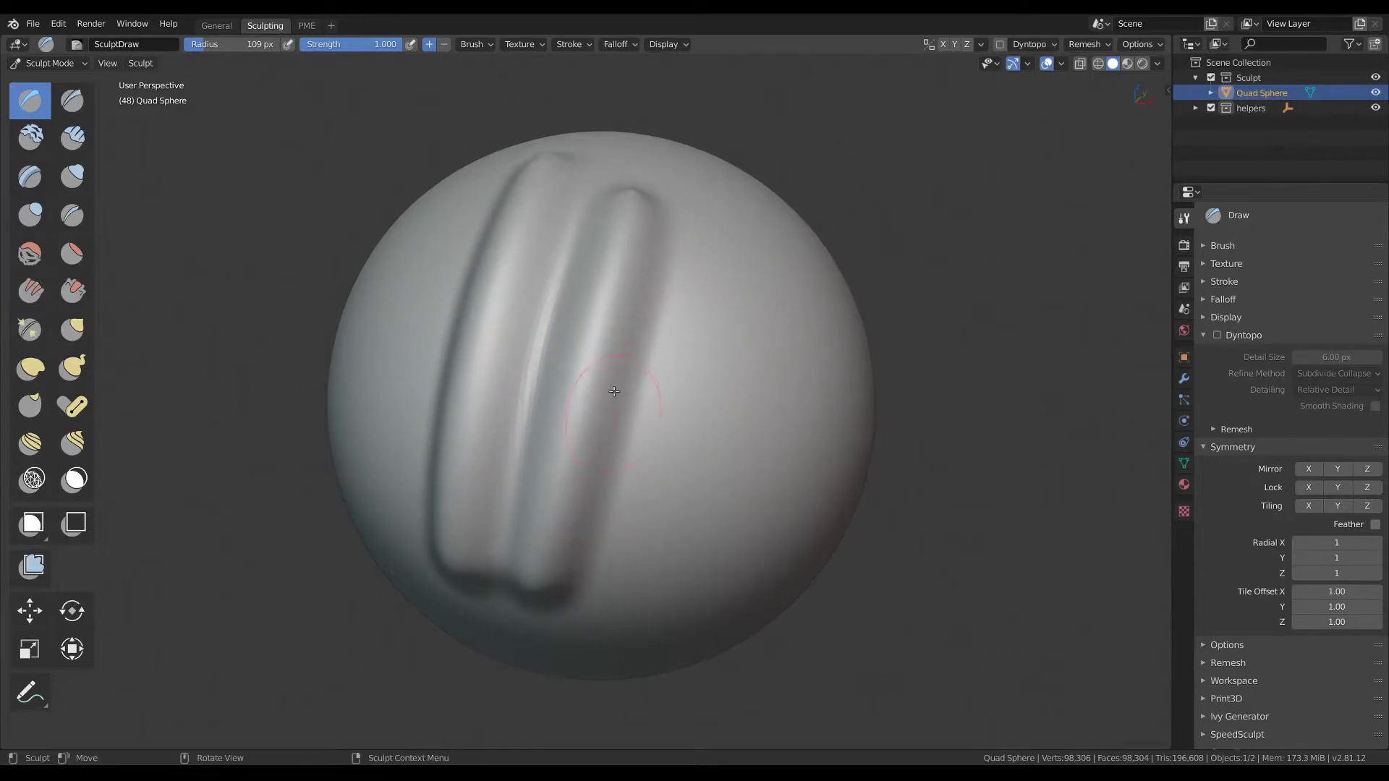
# - Switch the falloff preset to Smooth and sculpt a third ridge on the right
pyautogui.click(621, 45)
pyautogui.click(615, 73)
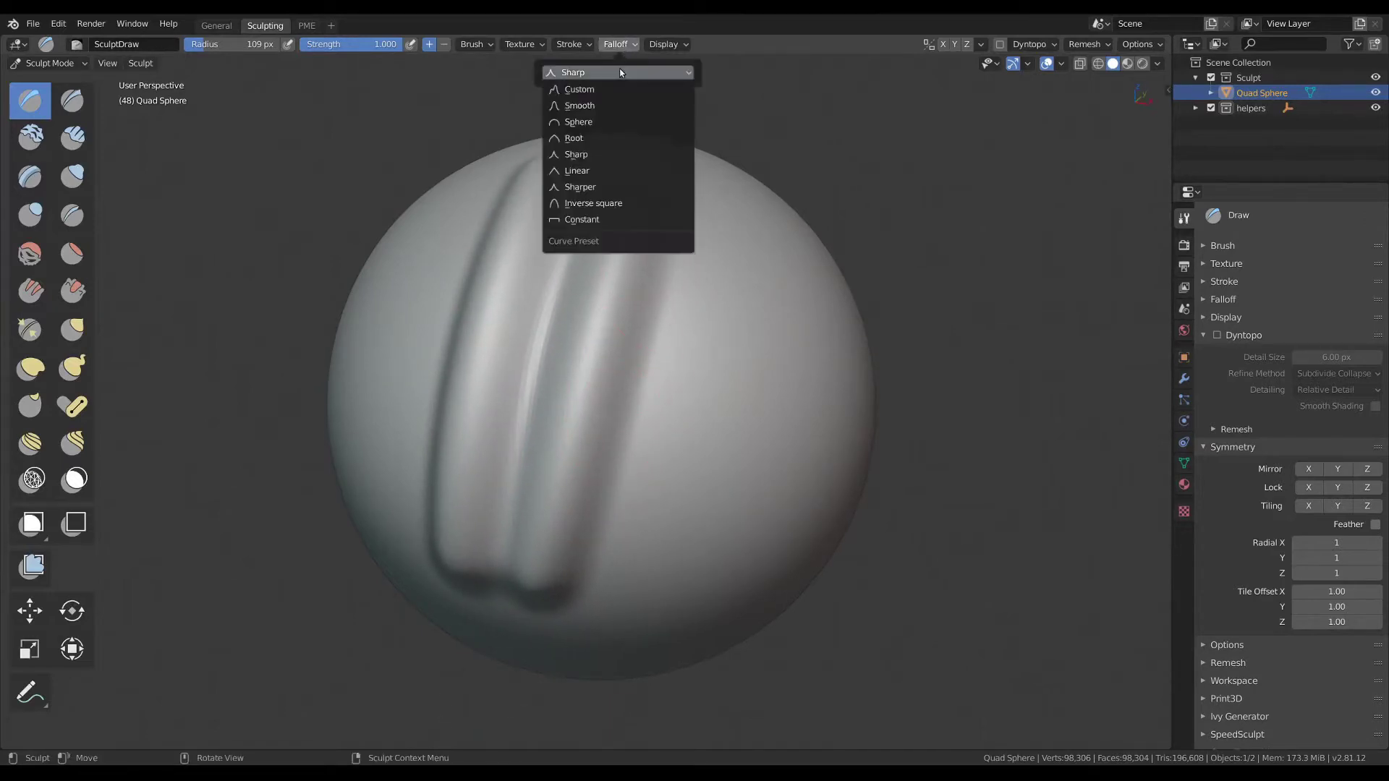
pyautogui.click(615, 89)
pyautogui.moveTo(613, 106)
pyautogui.mouseDown(button='middle')
pyautogui.moveTo(667, 311)
pyautogui.moveTo(657, 258)
pyautogui.mouseUp(button='middle')
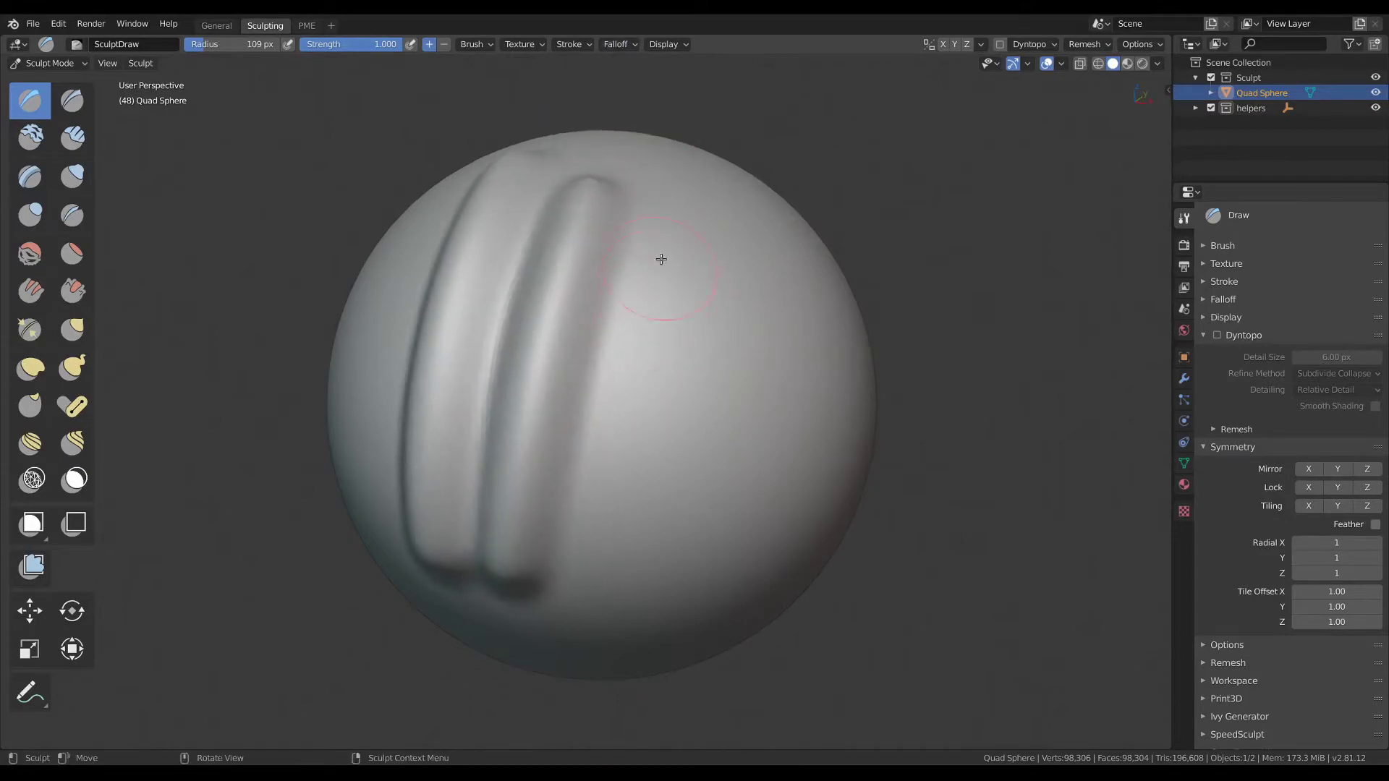
pyautogui.moveTo(684, 197); pyautogui.dragTo(607, 655)
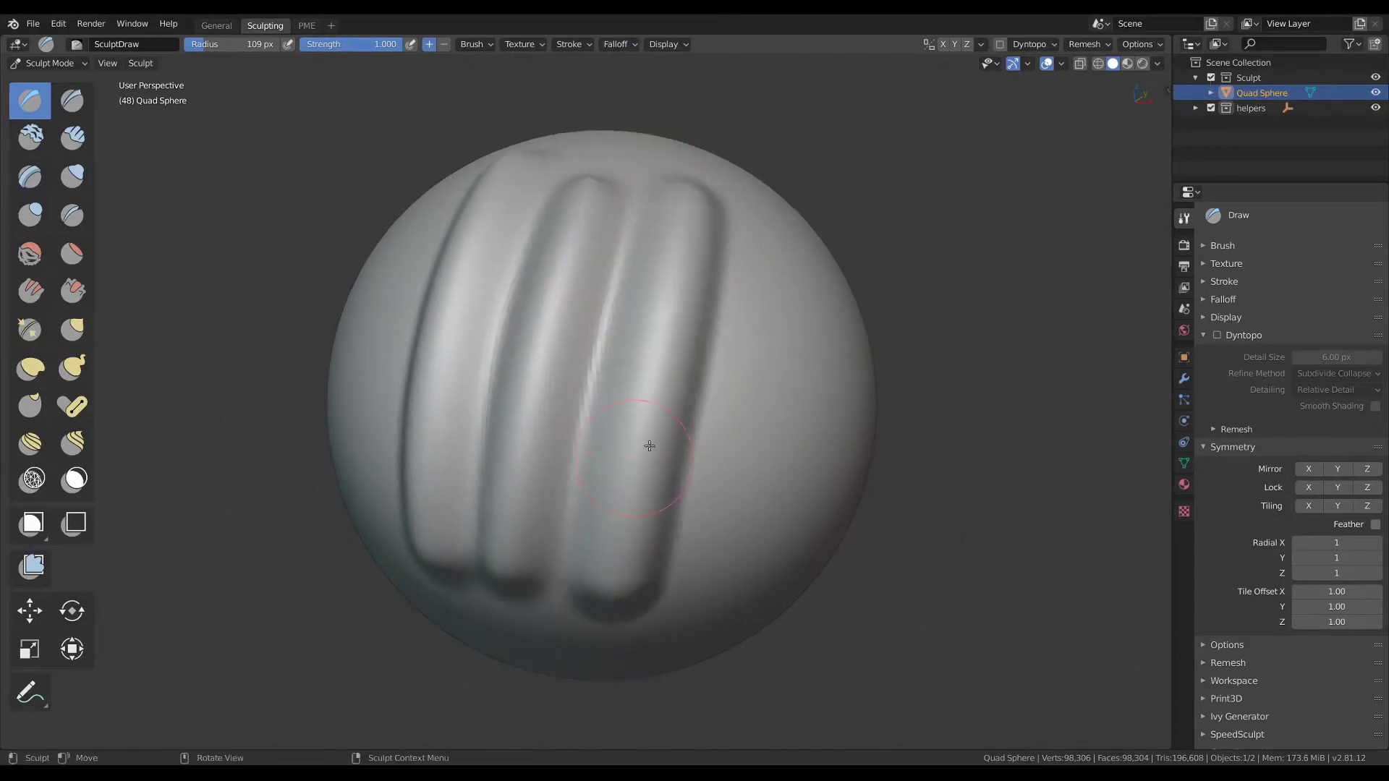
pyautogui.moveTo(648, 444); pyautogui.dragTo(701, 458, button='middle')
pyautogui.moveTo(610, 381); pyautogui.dragTo(707, 422, button='middle')
# - Undo the test ridges and switch to the Crease brush
pyautogui.hotkey('ctrl', 'z')
pyautogui.hotkey('ctrl', 'z')
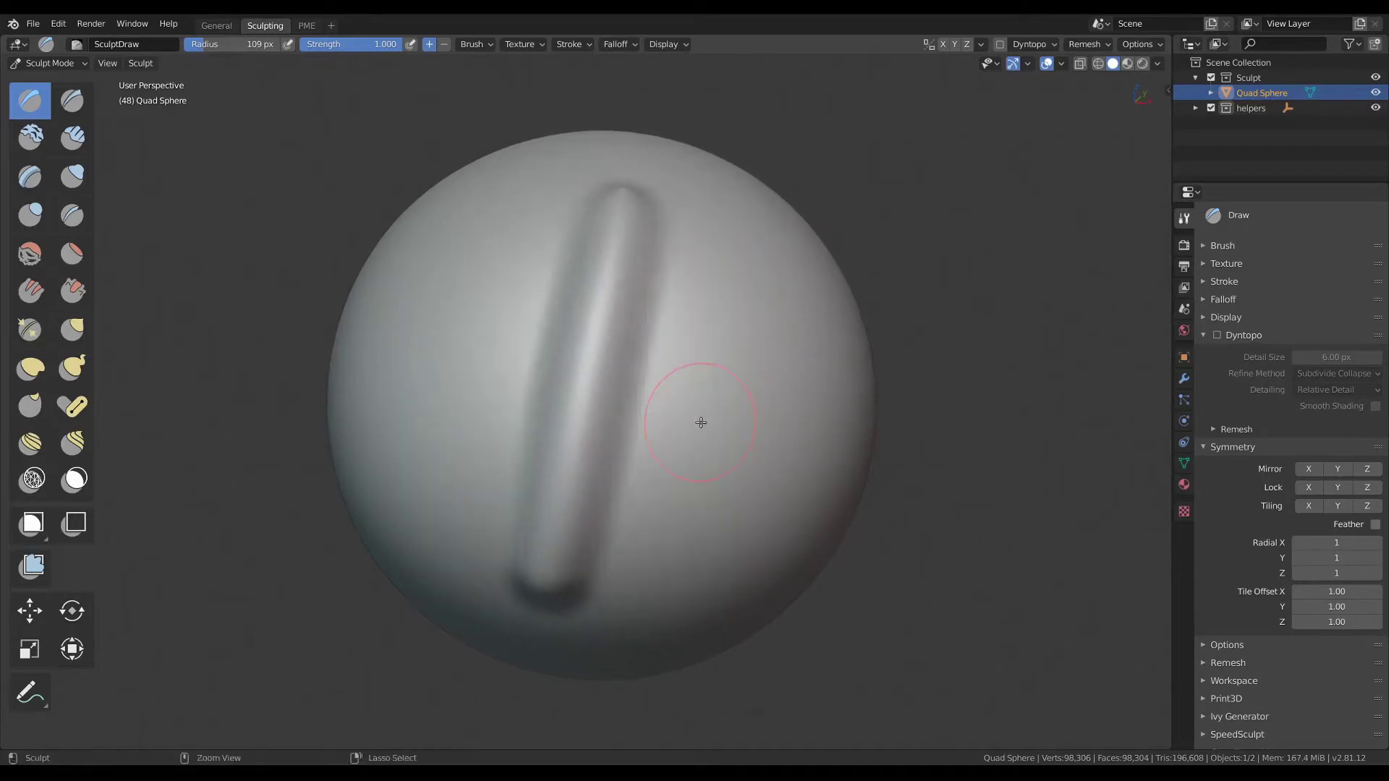
pyautogui.hotkey('ctrl', 'z')
pyautogui.hotkey('shift', 'c')
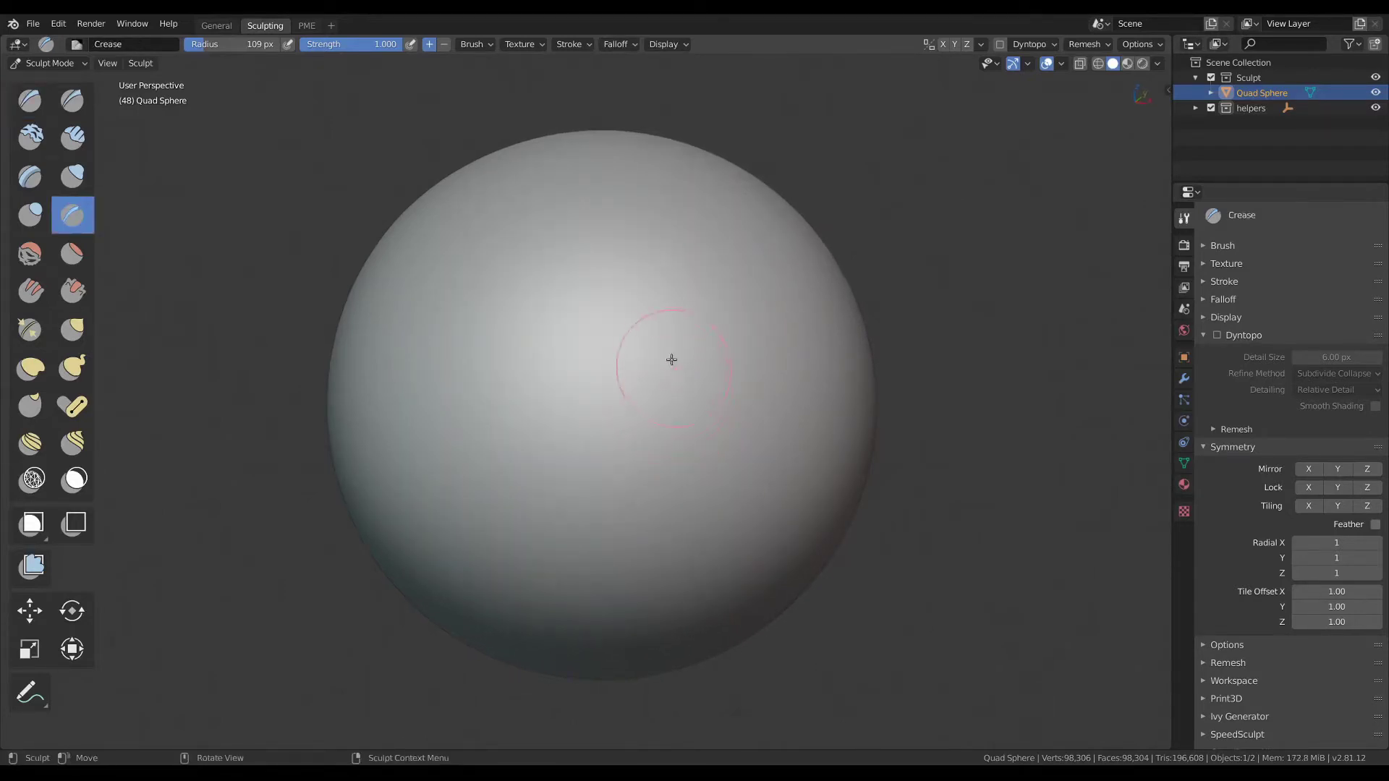
# - Carve a long crease down the sphere and adjust the Crease brush settings
pyautogui.moveTo(616, 176); pyautogui.dragTo(541, 655)
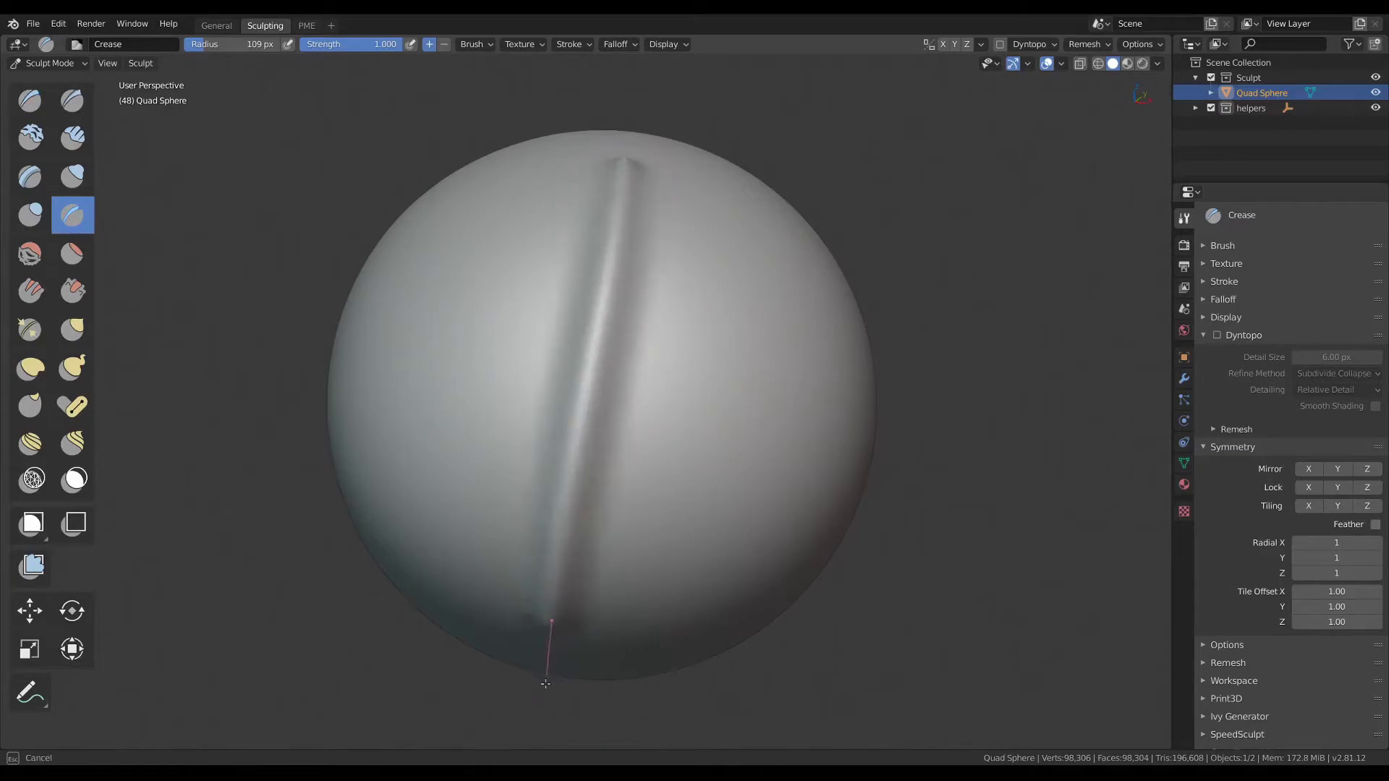
pyautogui.moveTo(665, 445); pyautogui.dragTo(727, 430, button='middle')
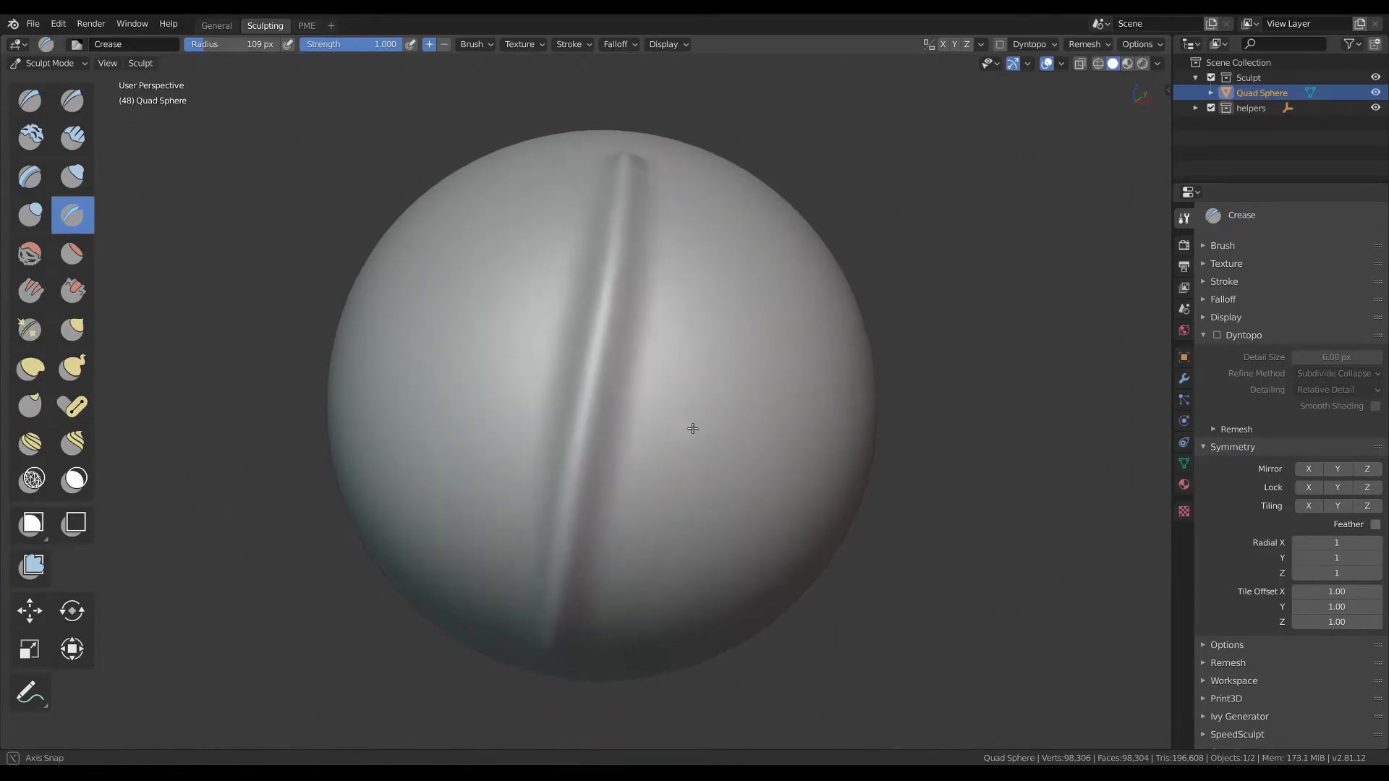
pyautogui.scroll(1, 726, 431)
pyautogui.moveTo(738, 450); pyautogui.dragTo(623, 279, button='middle')
pyautogui.click(476, 44)
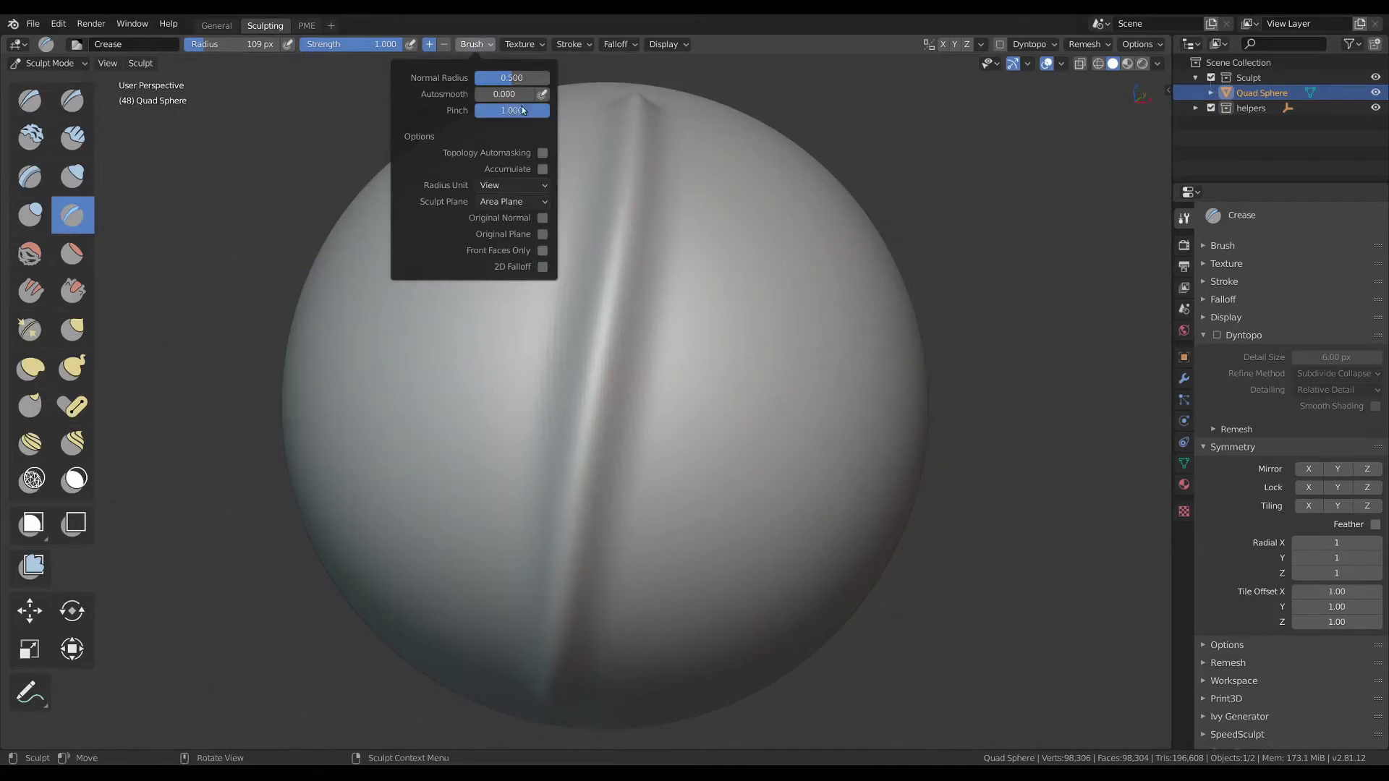
pyautogui.scroll(-1, 683, 380)
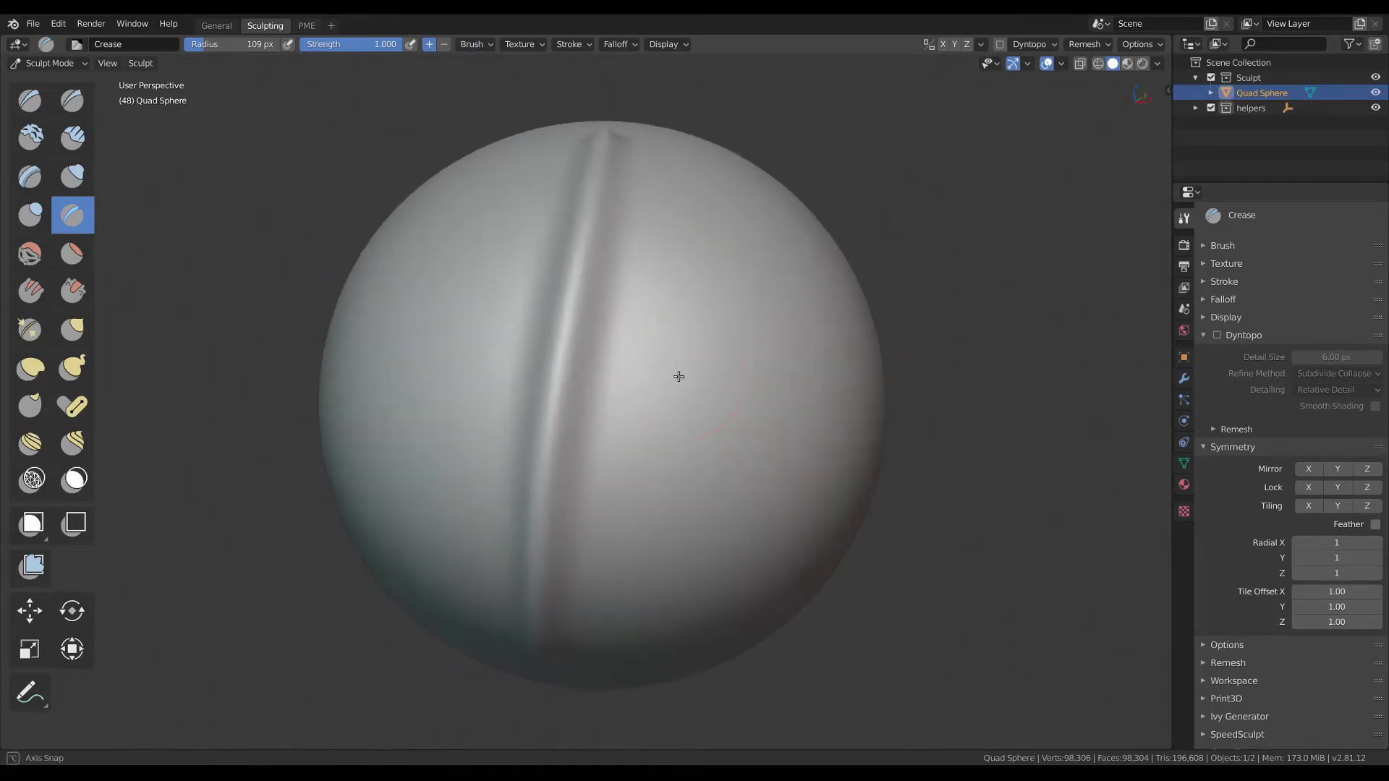
pyautogui.scroll(-1, 662, 355)
# - Carve and deepen a second vertical crease, inspecting it with the wireframe shown
pyautogui.moveTo(645, 209); pyautogui.dragTo(607, 598)
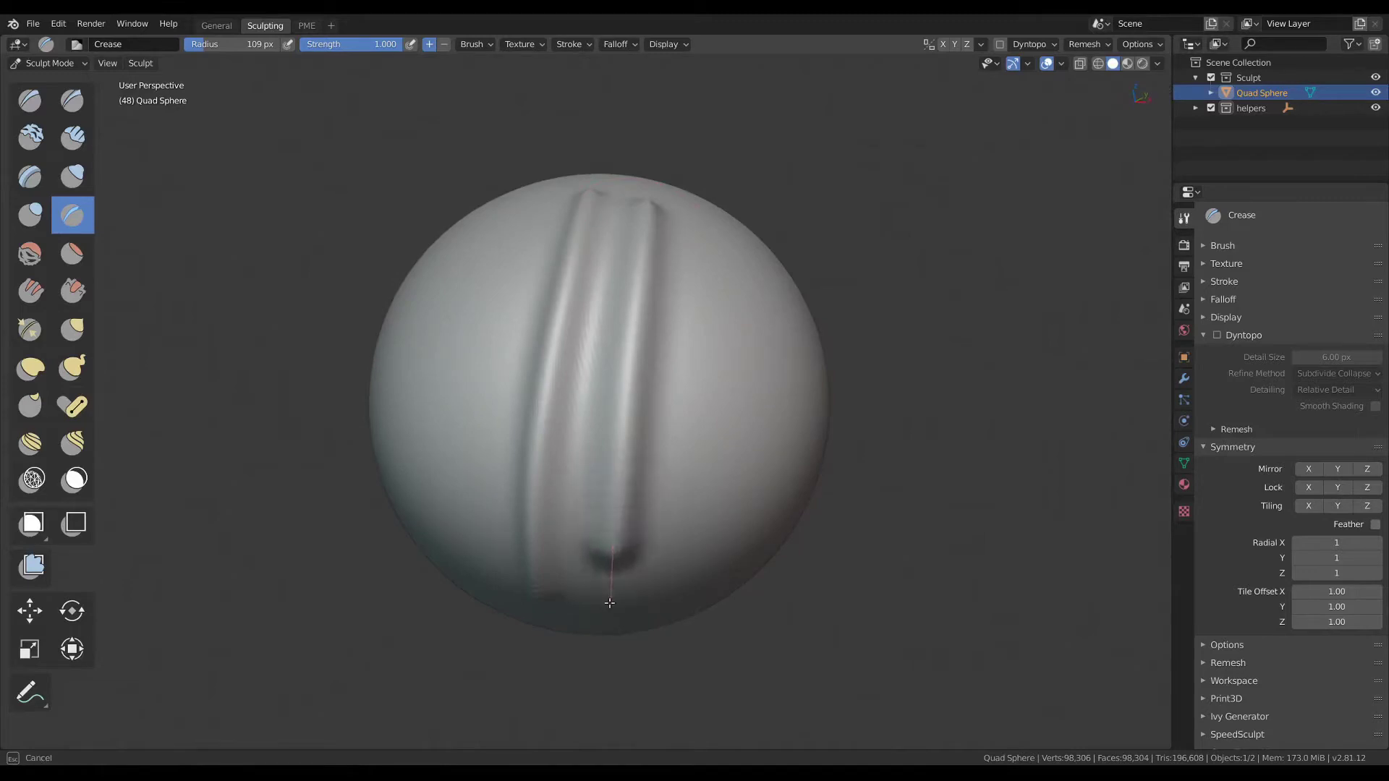
pyautogui.moveTo(623, 377); pyautogui.dragTo(610, 582)
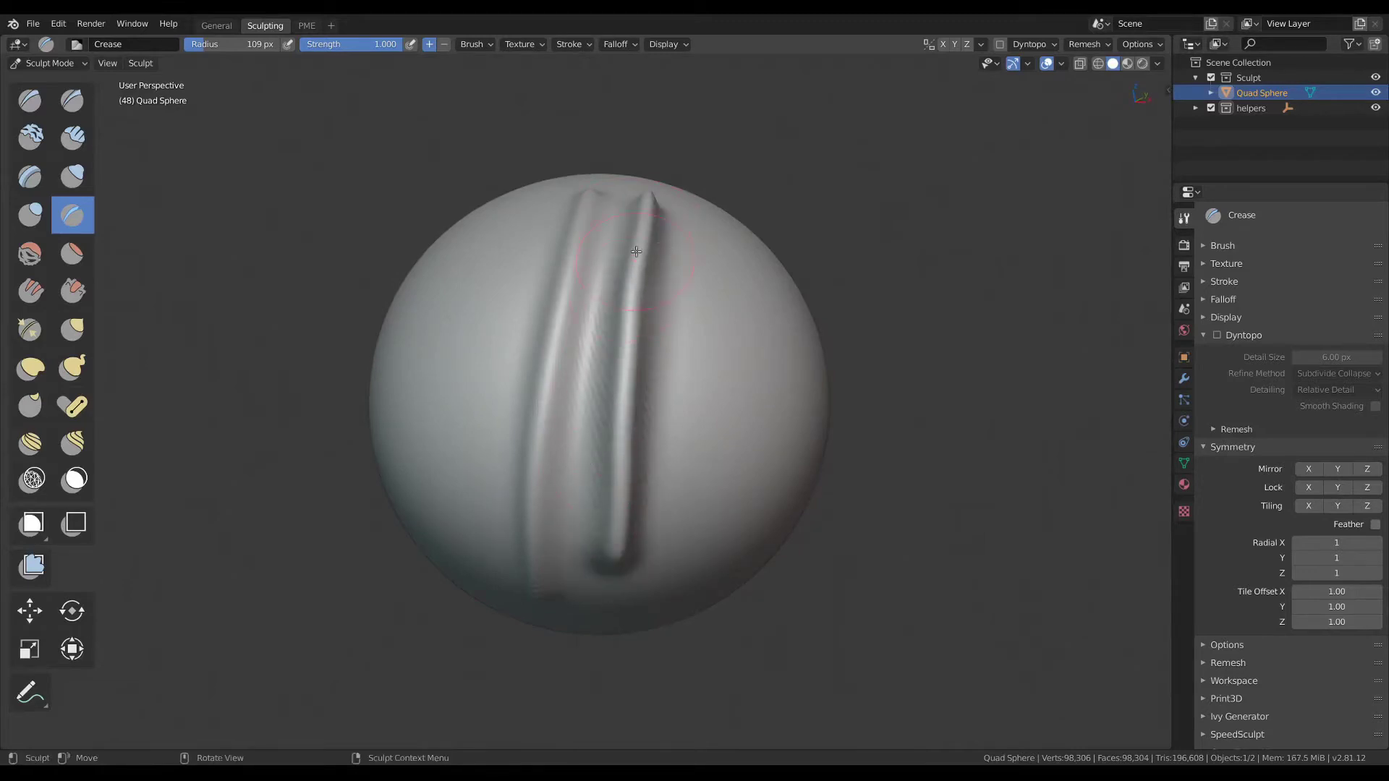
pyautogui.moveTo(648, 194); pyautogui.dragTo(612, 599)
pyautogui.scroll(2, 612, 599)
pyautogui.moveTo(613, 599); pyautogui.dragTo(799, 434, button='middle')
pyautogui.hotkey('shift', 'alt', 'z')
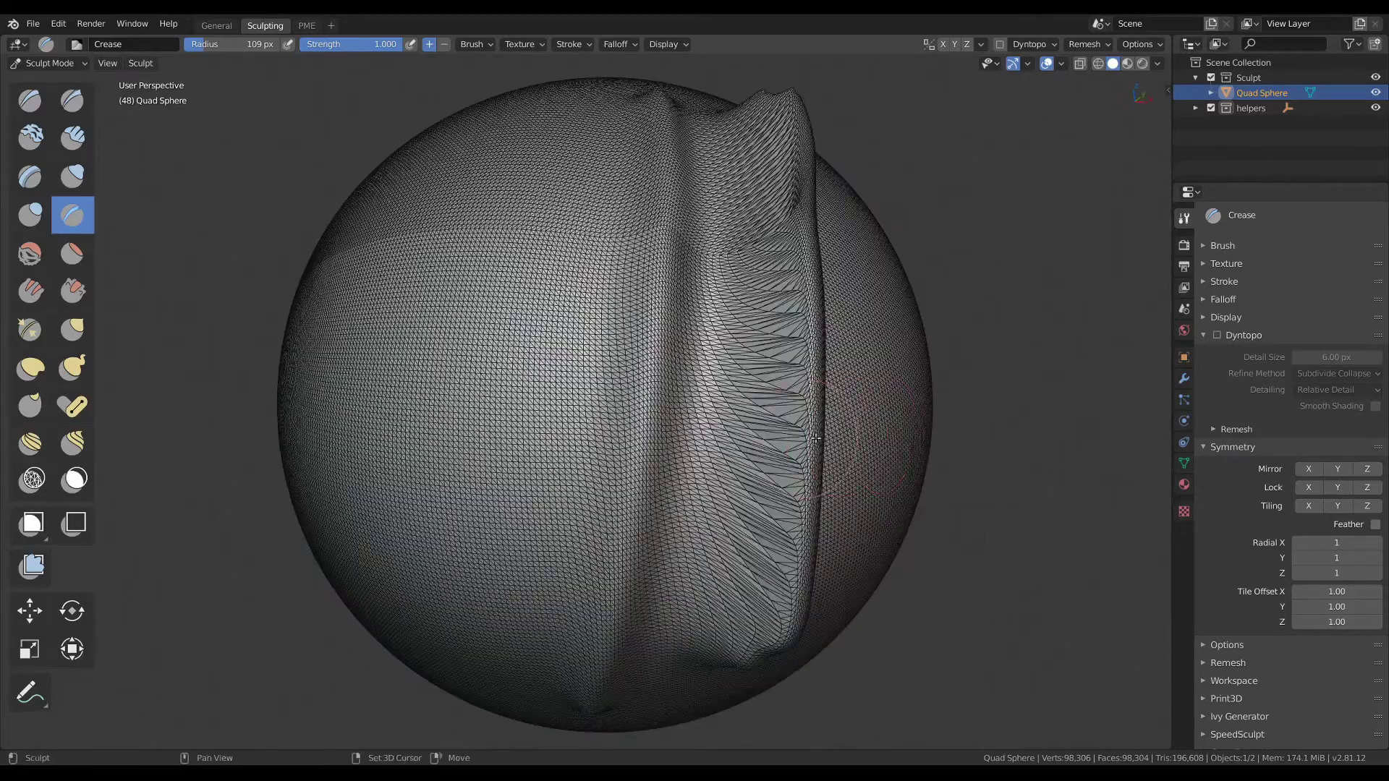
pyautogui.moveTo(890, 434); pyautogui.dragTo(733, 424, button='middle')
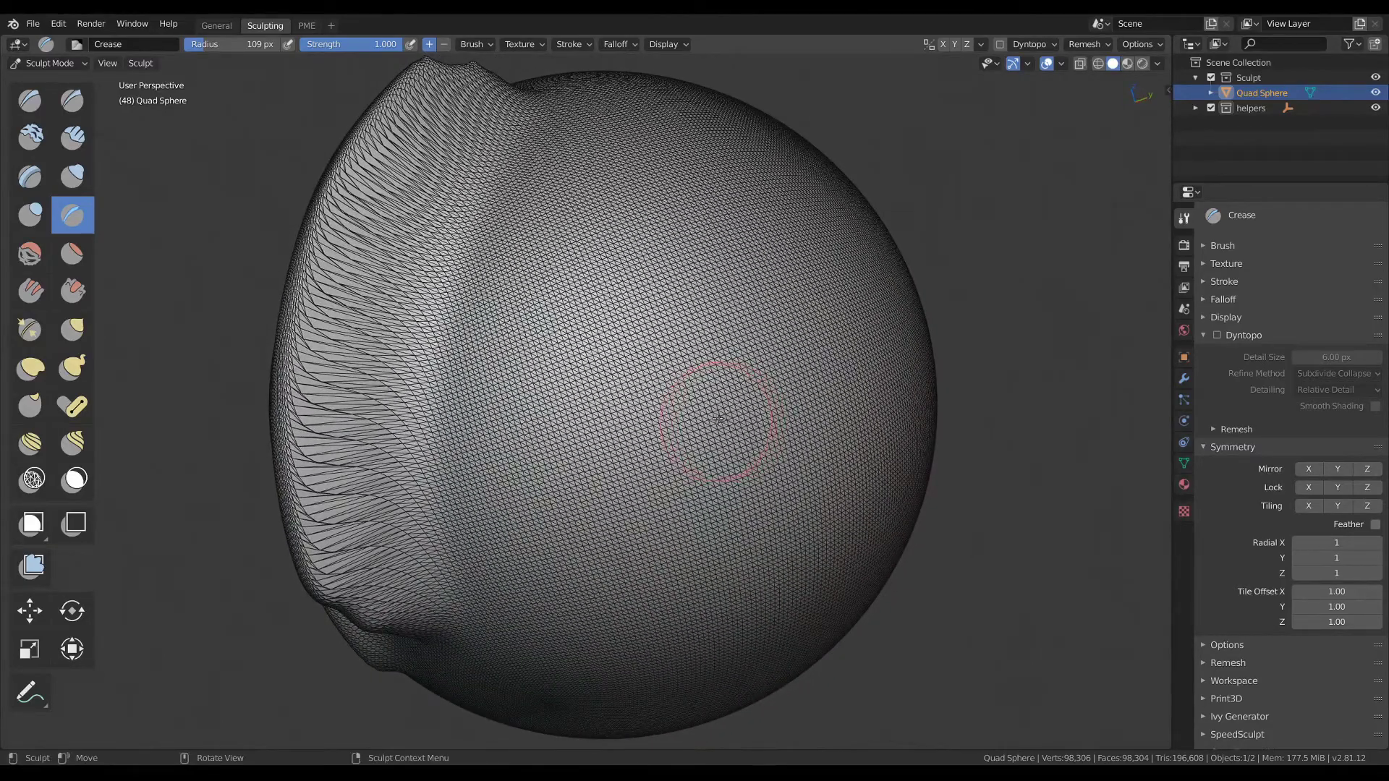
pyautogui.moveTo(730, 453)
pyautogui.mouseDown(button='middle')
pyautogui.moveTo(854, 383)
pyautogui.moveTo(745, 395)
pyautogui.moveTo(738, 347)
pyautogui.mouseUp(button='middle')
# - Try diagonal and small creases, undo them, and enable Dyntopo at 6.00 px detail
pyautogui.moveTo(738, 348)
pyautogui.mouseDown()
pyautogui.moveTo(522, 518)
pyautogui.moveTo(463, 586)
pyautogui.mouseUp()
pyautogui.moveTo(463, 586); pyautogui.dragTo(868, 345, button='middle')
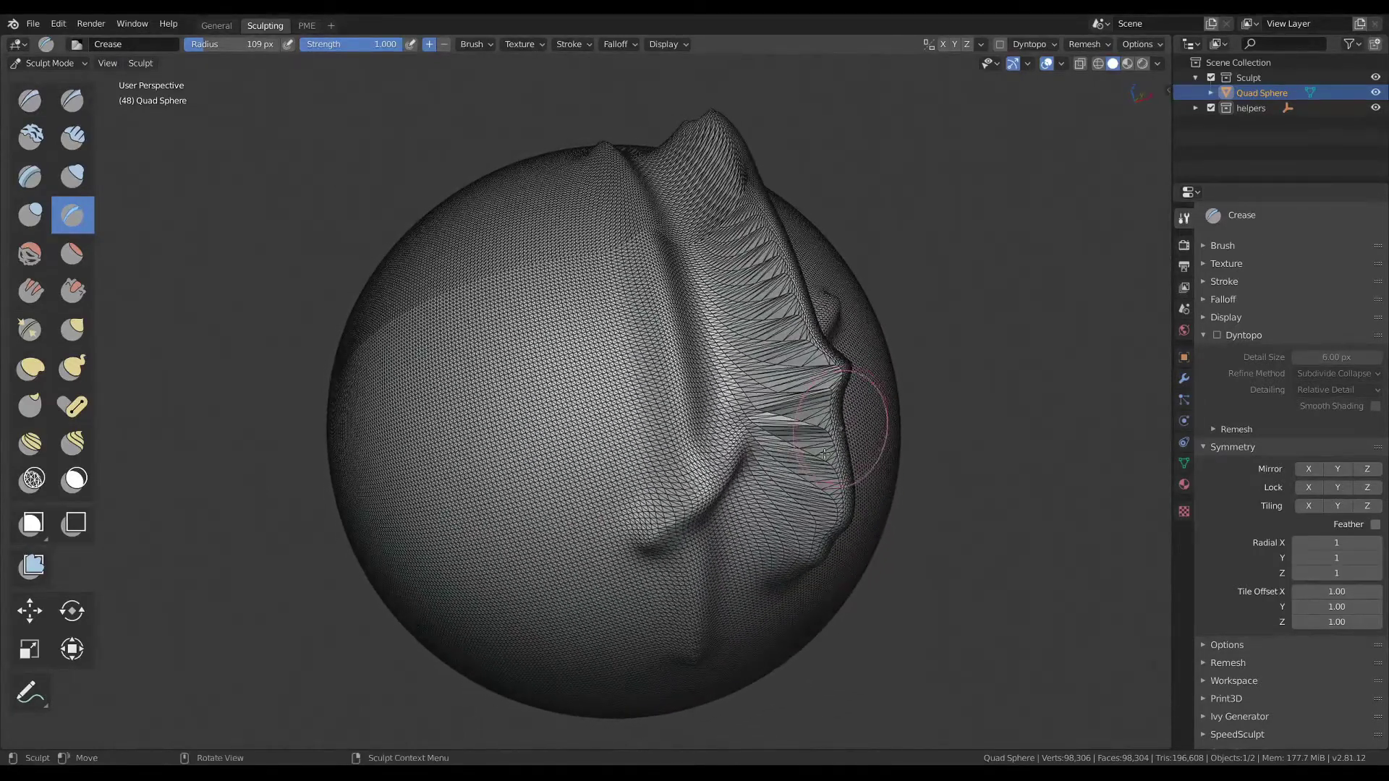
pyautogui.moveTo(960, 285); pyautogui.dragTo(738, 412, button='middle')
pyautogui.moveTo(738, 412); pyautogui.dragTo(817, 369)
pyautogui.moveTo(818, 369); pyautogui.dragTo(795, 398, button='middle')
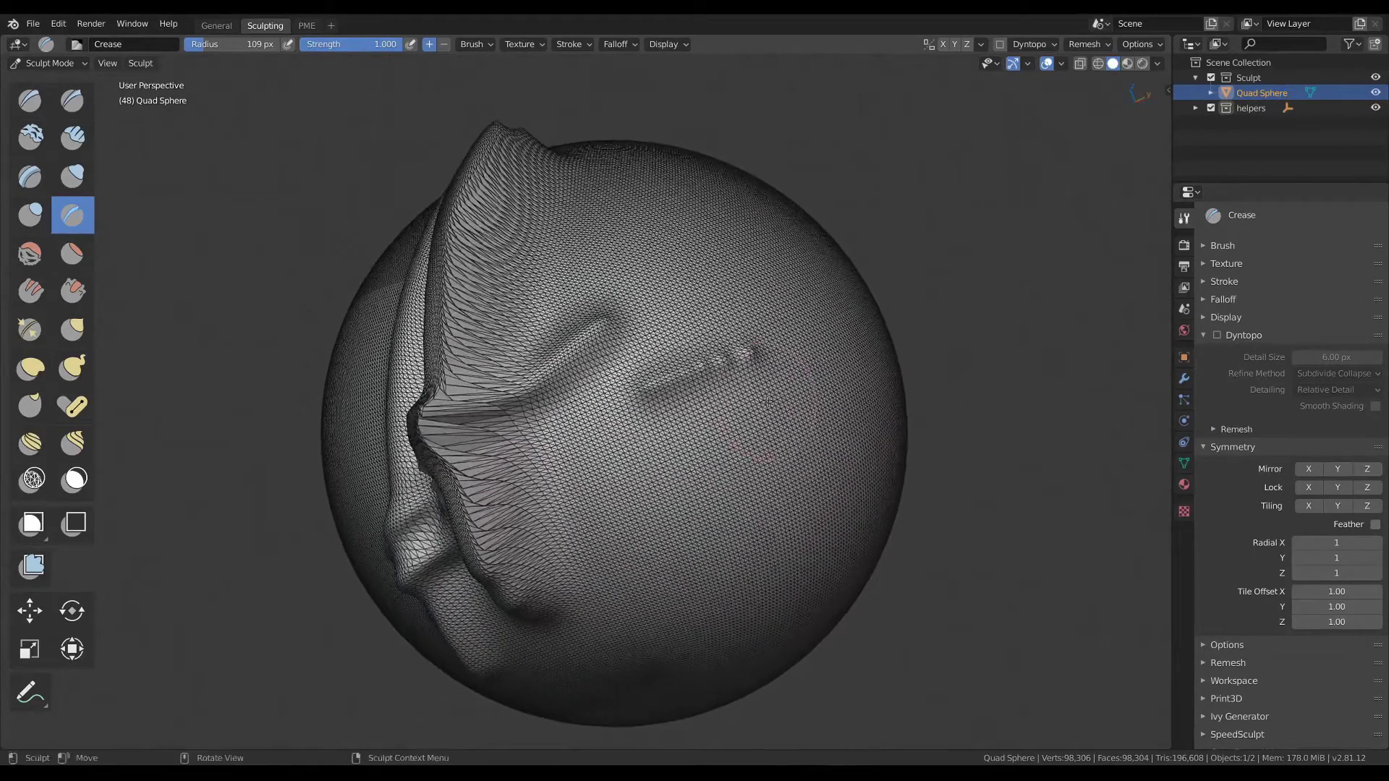
pyautogui.hotkey('ctrl', 'z')
pyautogui.hotkey('ctrl', 'z')
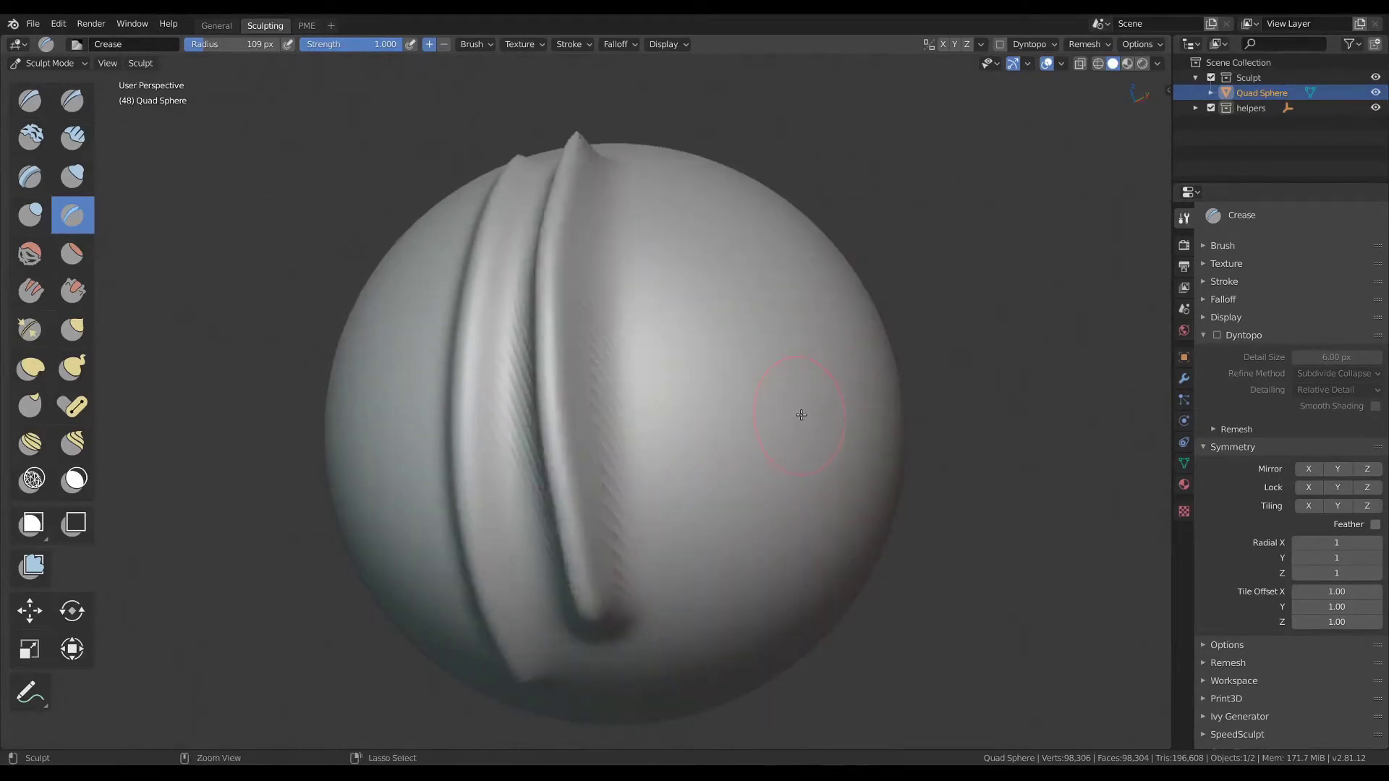
pyautogui.hotkey('ctrl', 'z')
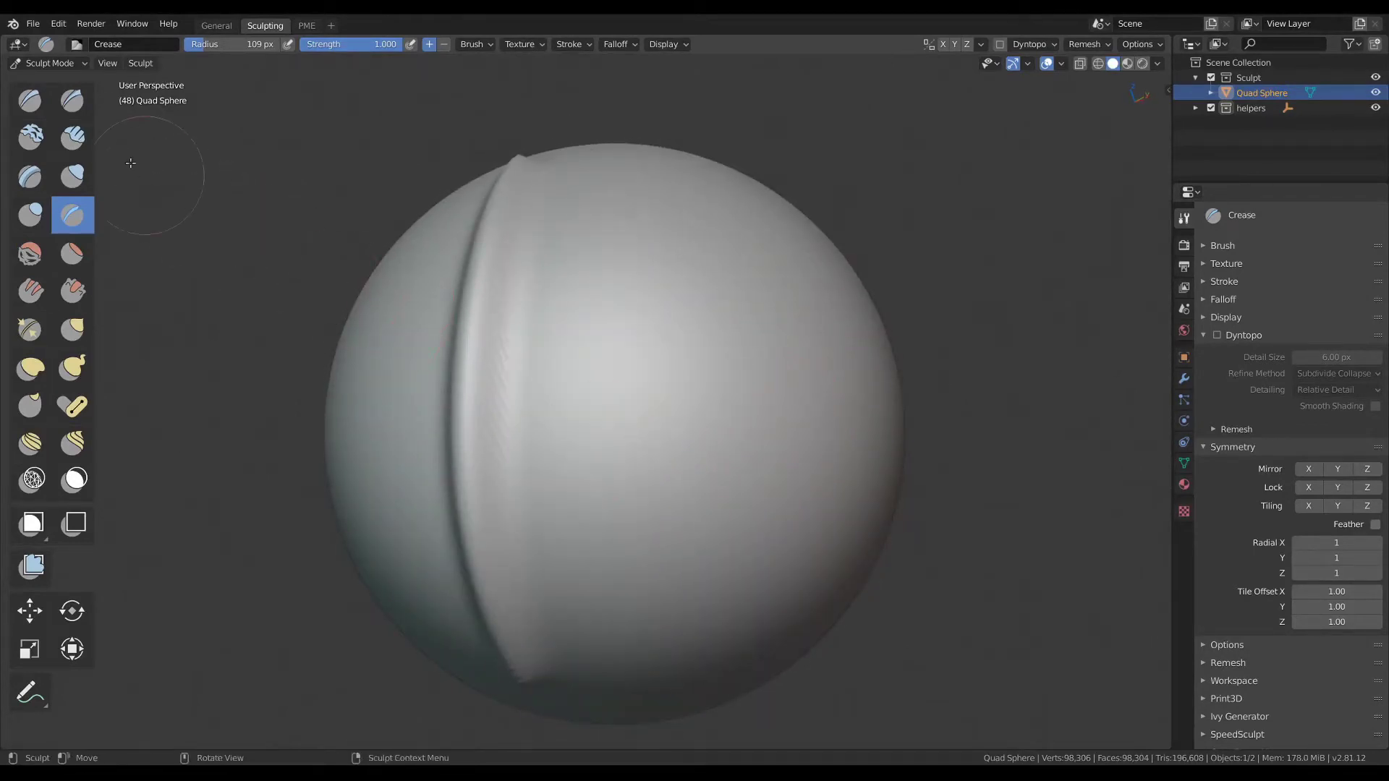
pyautogui.click(1001, 46)
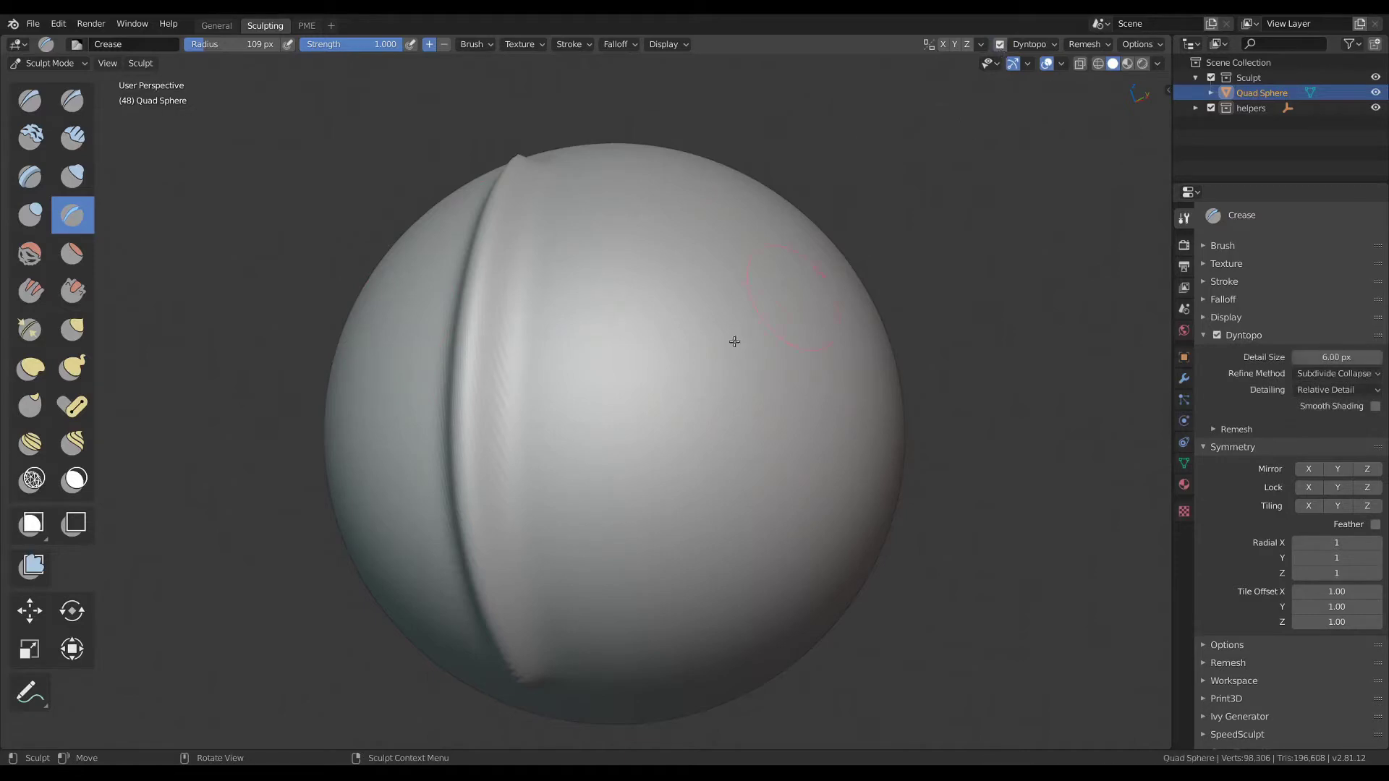
# - Carve a deep vertical crease down the sphere's centre with Dyntopo, checking the wireframe
pyautogui.moveTo(616, 191); pyautogui.dragTo(616, 655)
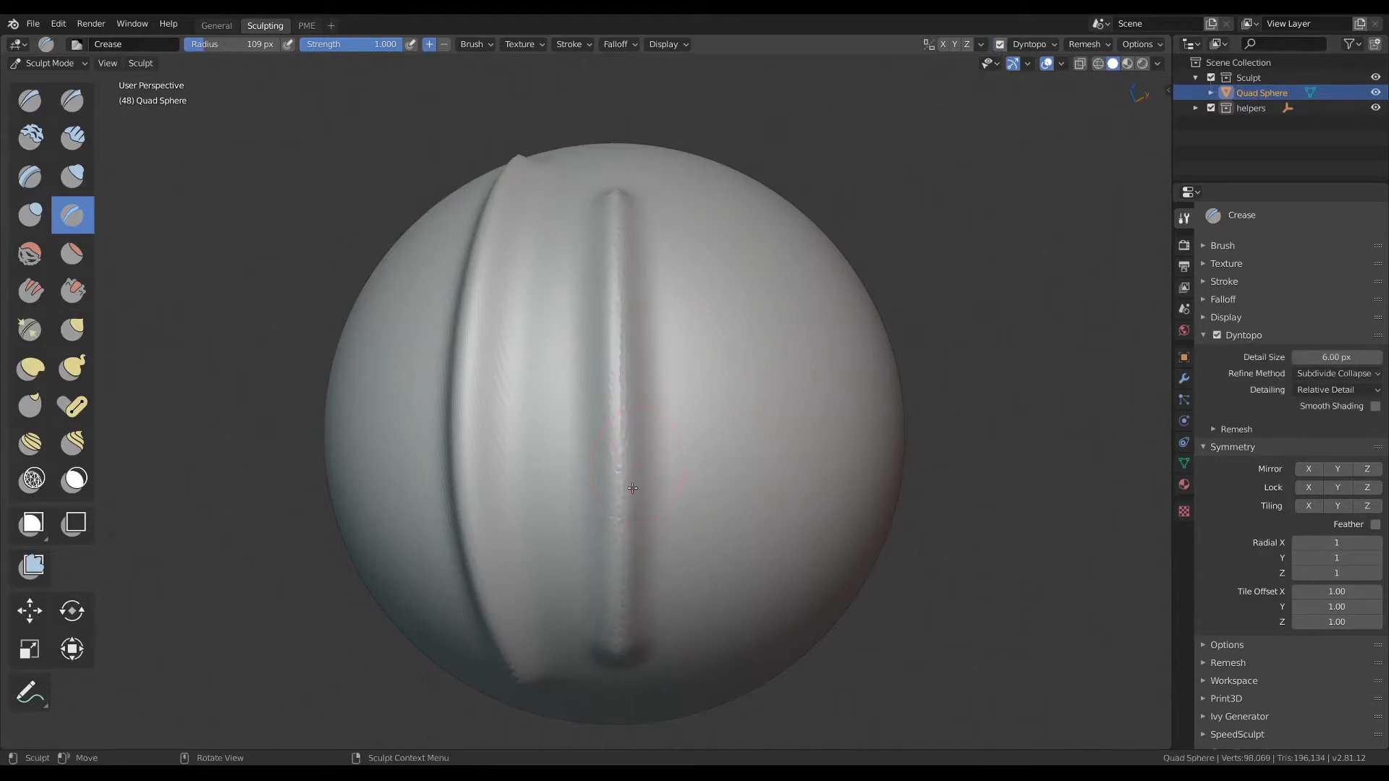
pyautogui.moveTo(622, 181); pyautogui.dragTo(621, 666)
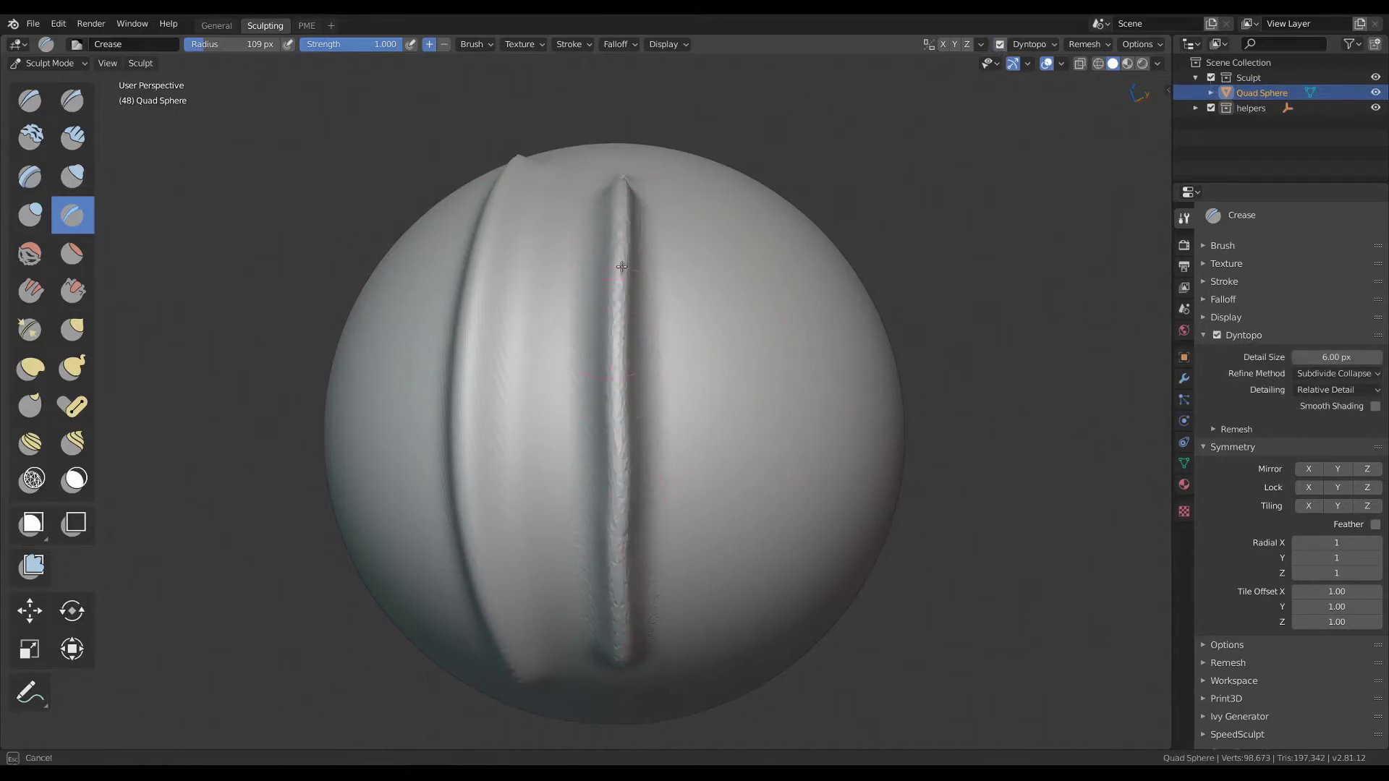
pyautogui.moveTo(620, 665)
pyautogui.mouseDown(button='middle')
pyautogui.moveTo(775, 470)
pyautogui.moveTo(882, 434)
pyautogui.moveTo(669, 475)
pyautogui.moveTo(654, 492)
pyautogui.mouseUp(button='middle')
pyautogui.hotkey('shift', 'alt', 'z')
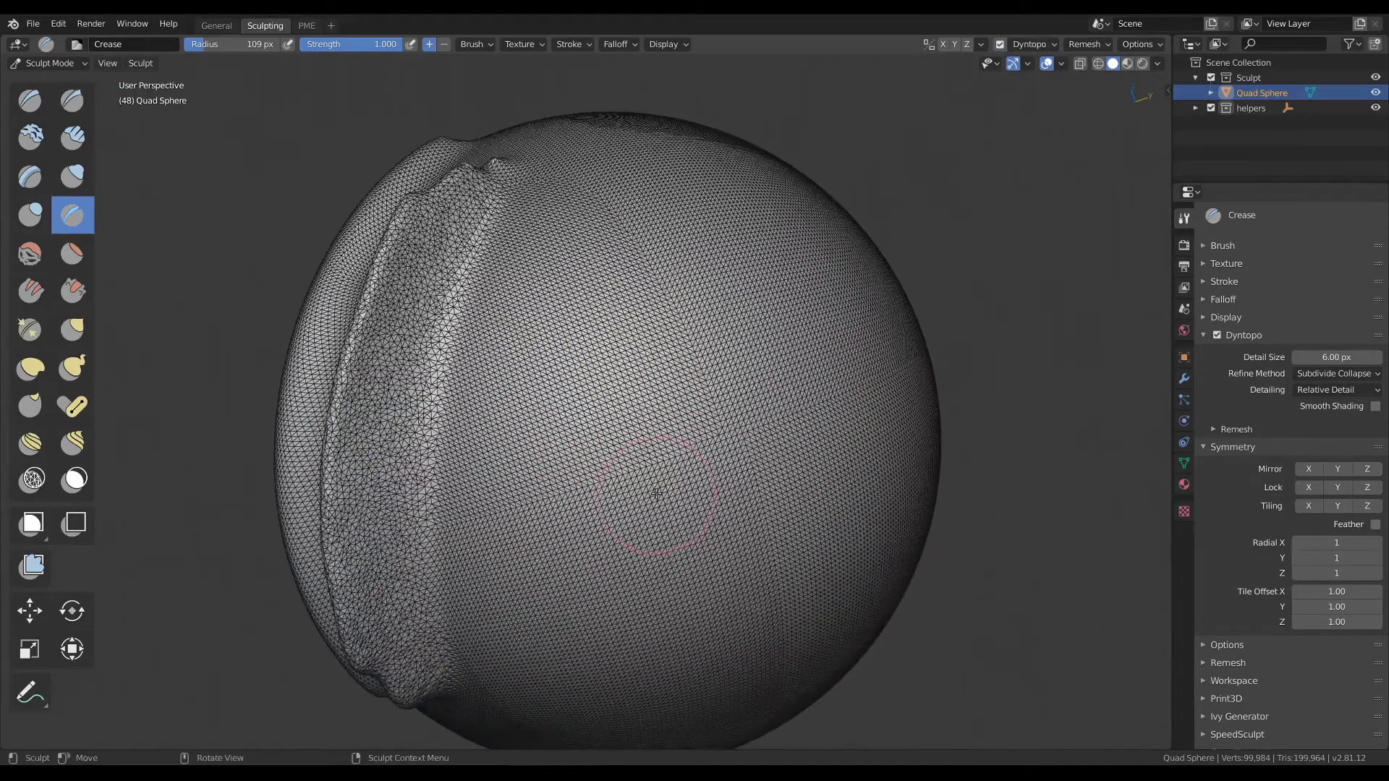
pyautogui.hotkey('shift', 'alt', 'z')
# - Carve a U-shaped crease, then undo it
pyautogui.moveTo(485, 203)
pyautogui.mouseDown()
pyautogui.moveTo(572, 615)
pyautogui.moveTo(614, 258)
pyautogui.moveTo(629, 297)
pyautogui.mouseUp()
pyautogui.moveTo(629, 297); pyautogui.dragTo(759, 423, button='middle')
pyautogui.scroll(-2, 759, 423)
pyautogui.hotkey('ctrl', 'z')
pyautogui.hotkey('ctrl', 'z')
pyautogui.hotkey('ctrl', 'z')
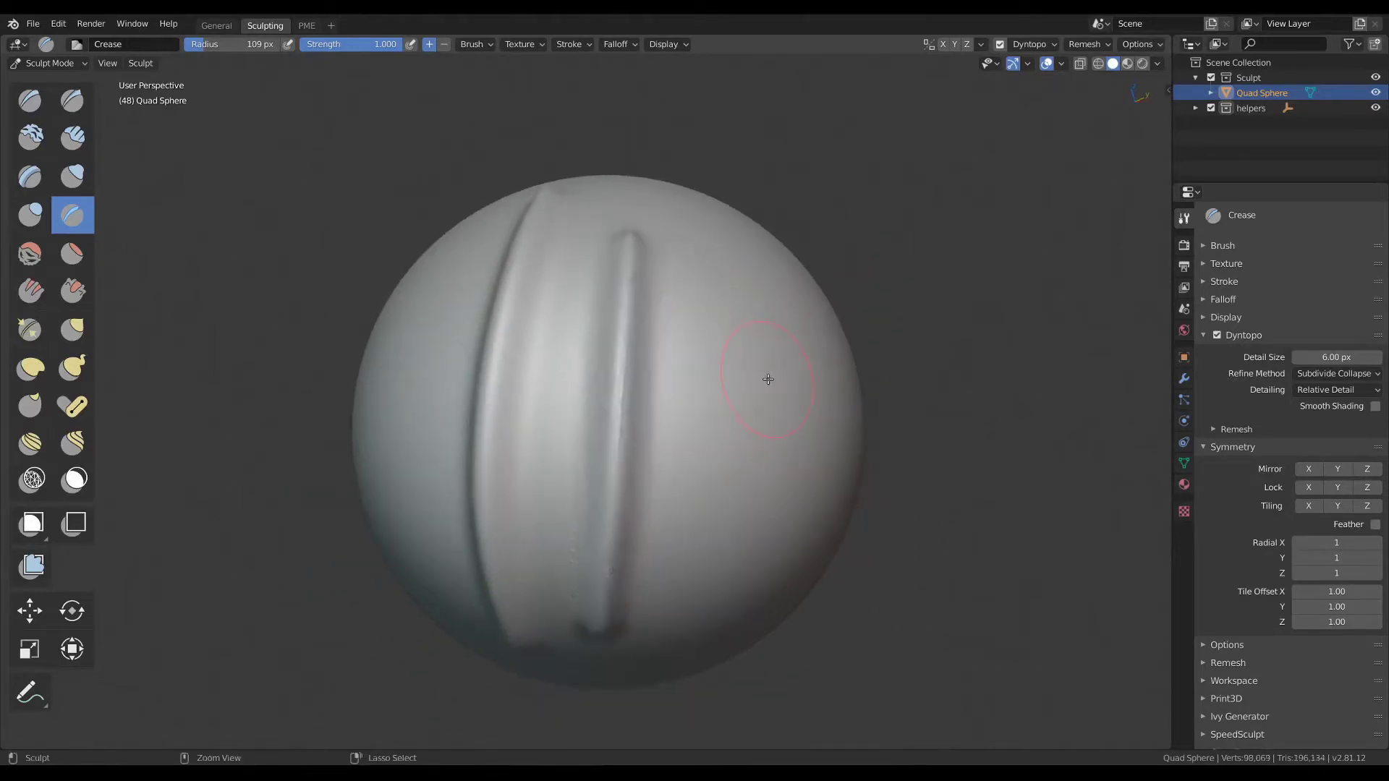
pyautogui.hotkey('ctrl', 'z')
pyautogui.hotkey('ctrl', 'z')
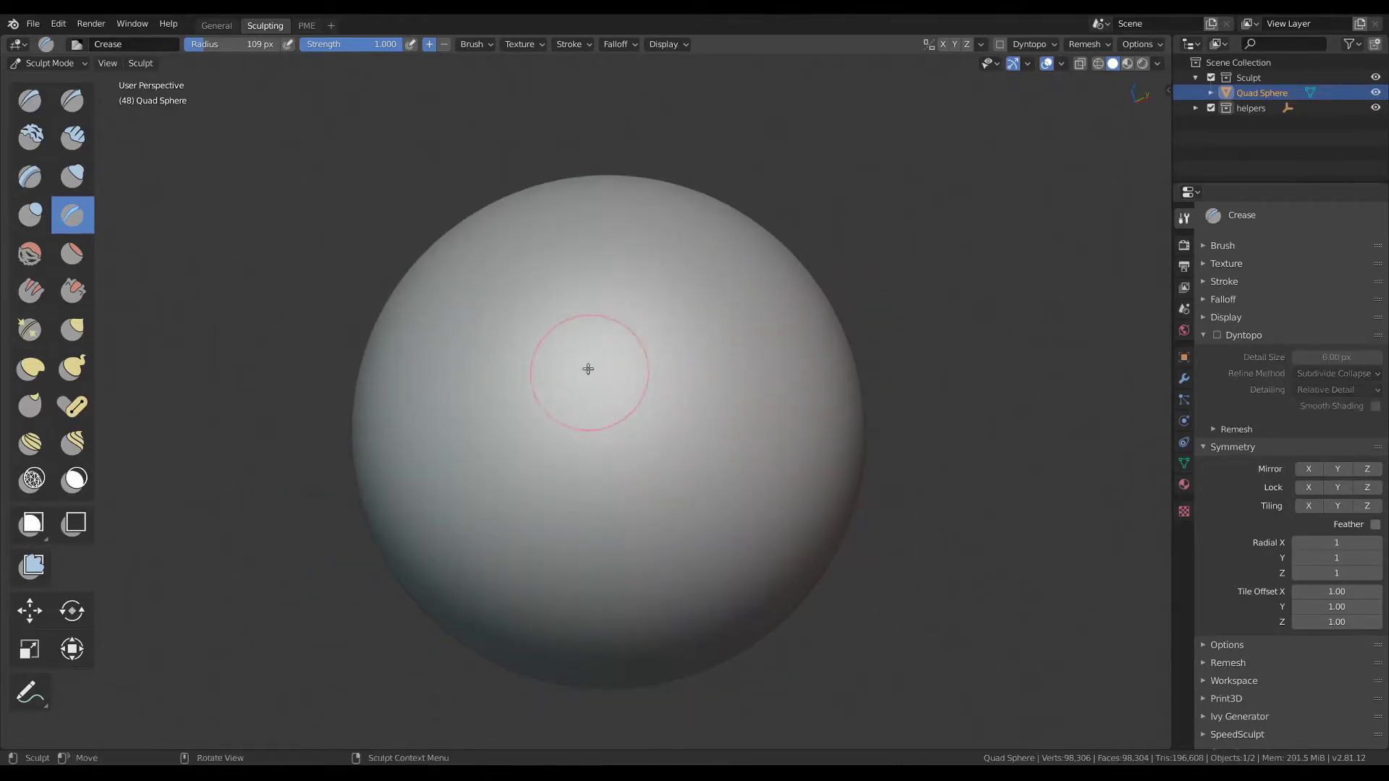
# - Test sharp ridges with Draw Sharp, undo them, and enable dynamic topology
pyautogui.click(74, 104)
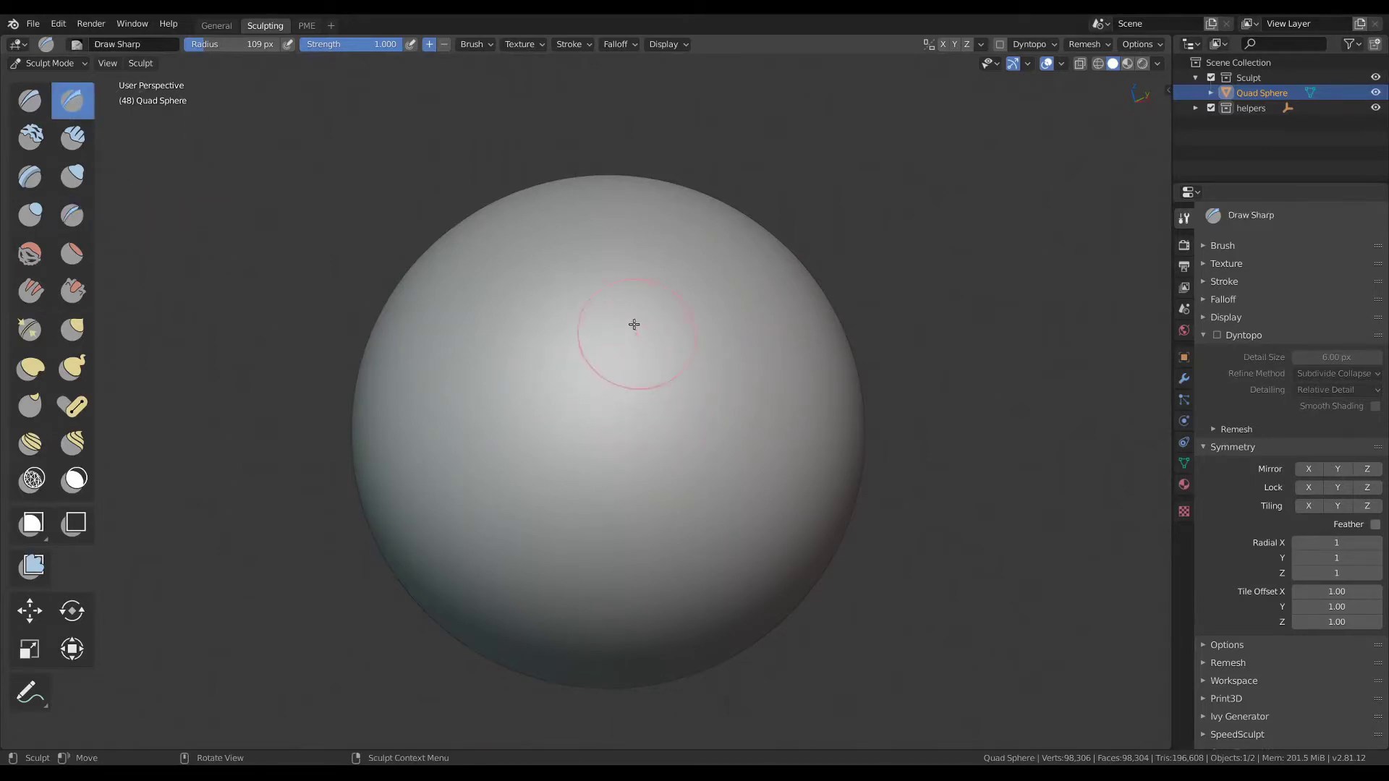
pyautogui.moveTo(655, 211); pyautogui.dragTo(573, 686)
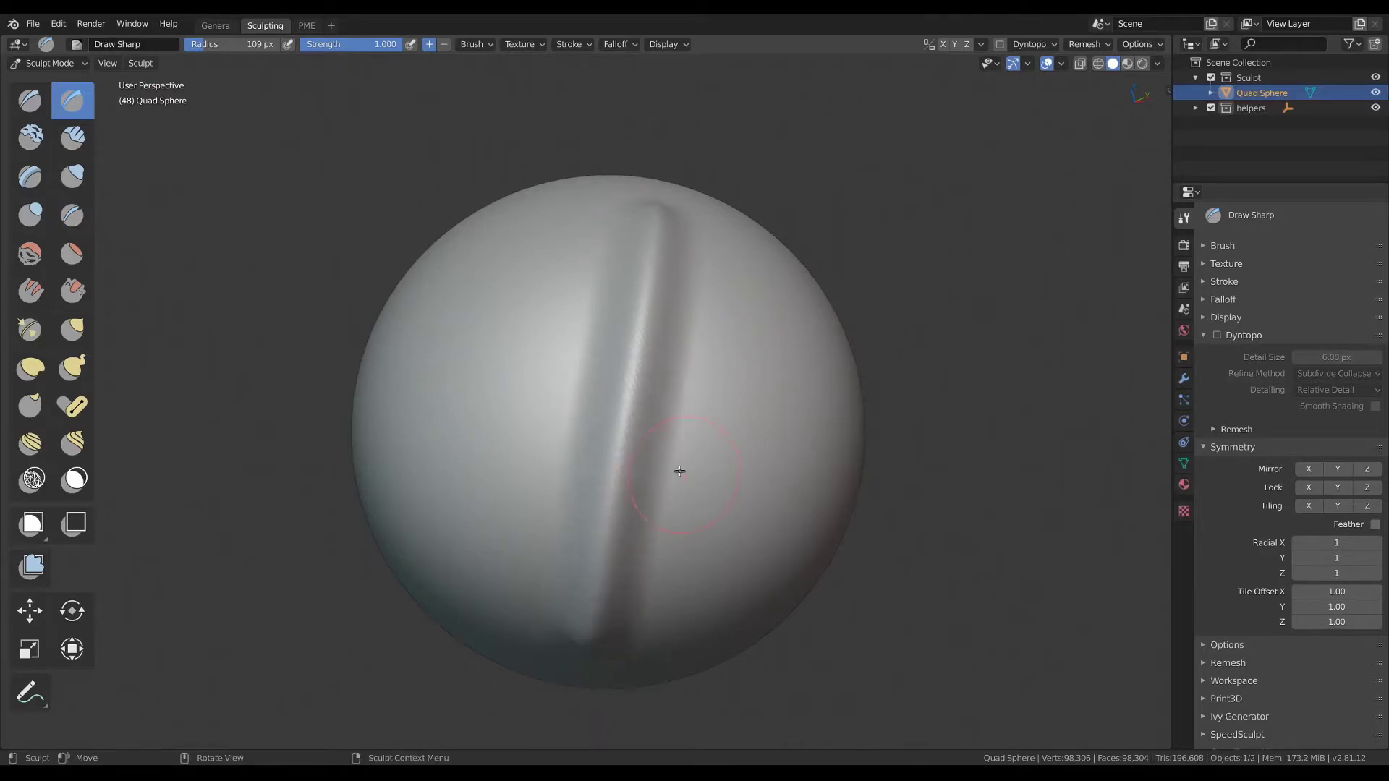
pyautogui.hotkey('ctrl', 'z')
pyautogui.hotkey('ctrl', 'z')
pyautogui.hotkey('ctrl', 'z')
pyautogui.moveTo(682, 221)
pyautogui.mouseDown()
pyautogui.moveTo(651, 474)
pyautogui.moveTo(767, 528)
pyautogui.moveTo(729, 347)
pyautogui.moveTo(826, 251)
pyautogui.mouseUp()
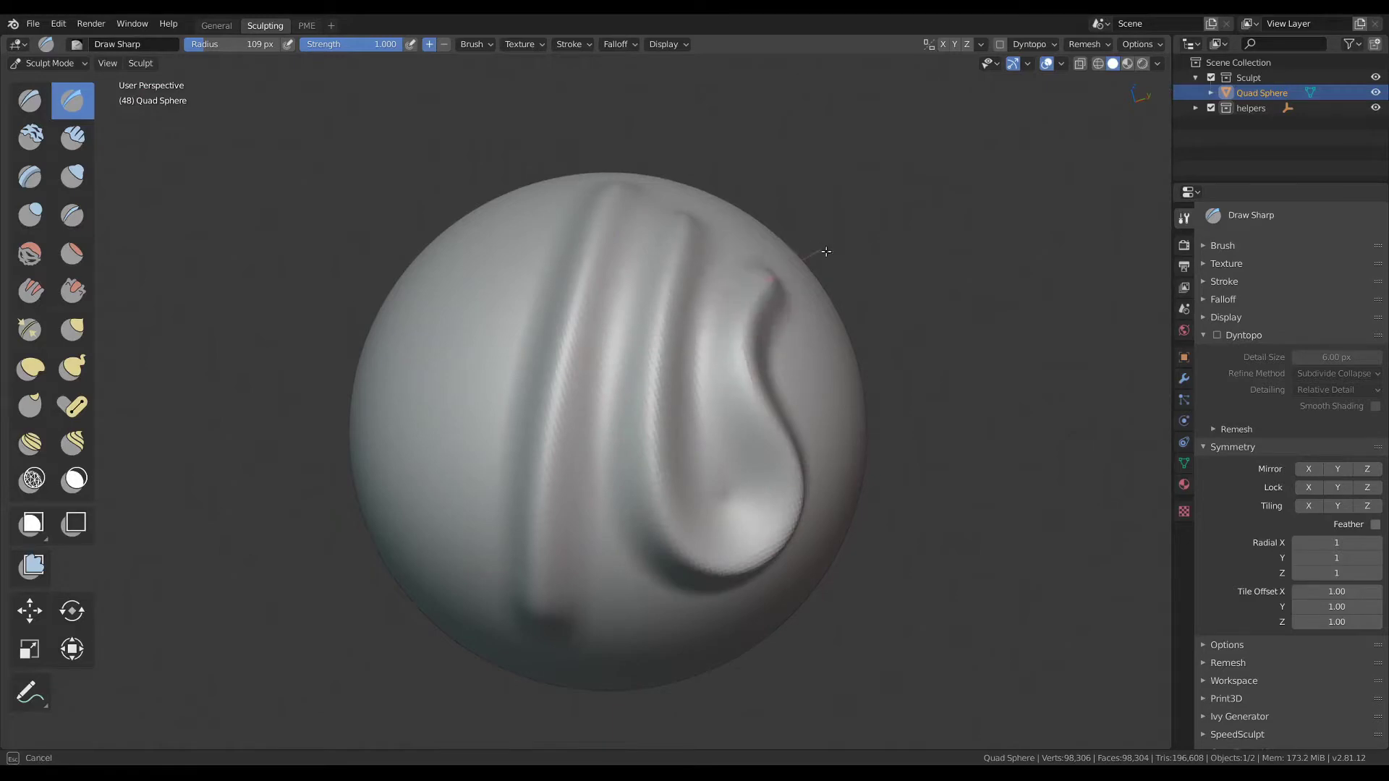
pyautogui.hotkey('ctrl', 'z')
pyautogui.hotkey('ctrl', 'z')
pyautogui.scroll(1, 768, 392)
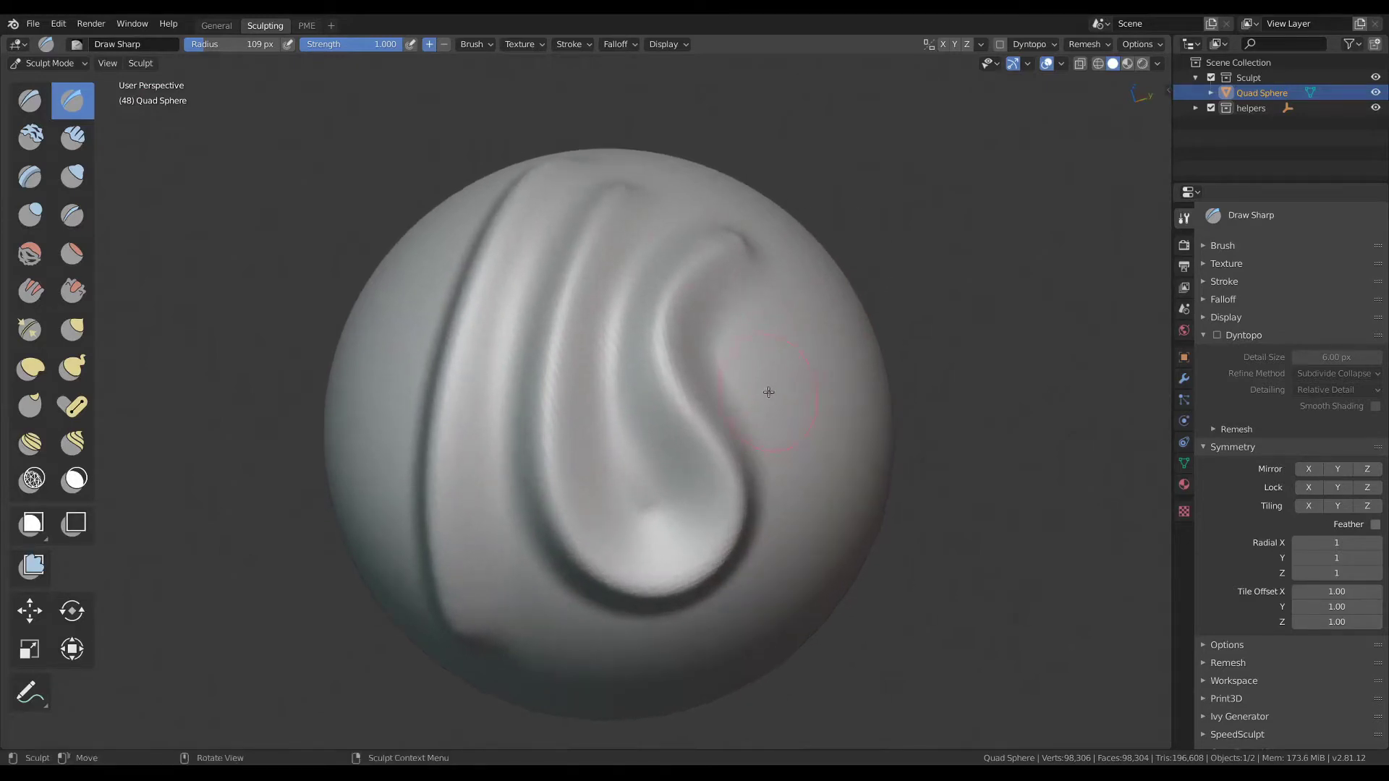
pyautogui.click(601, 46)
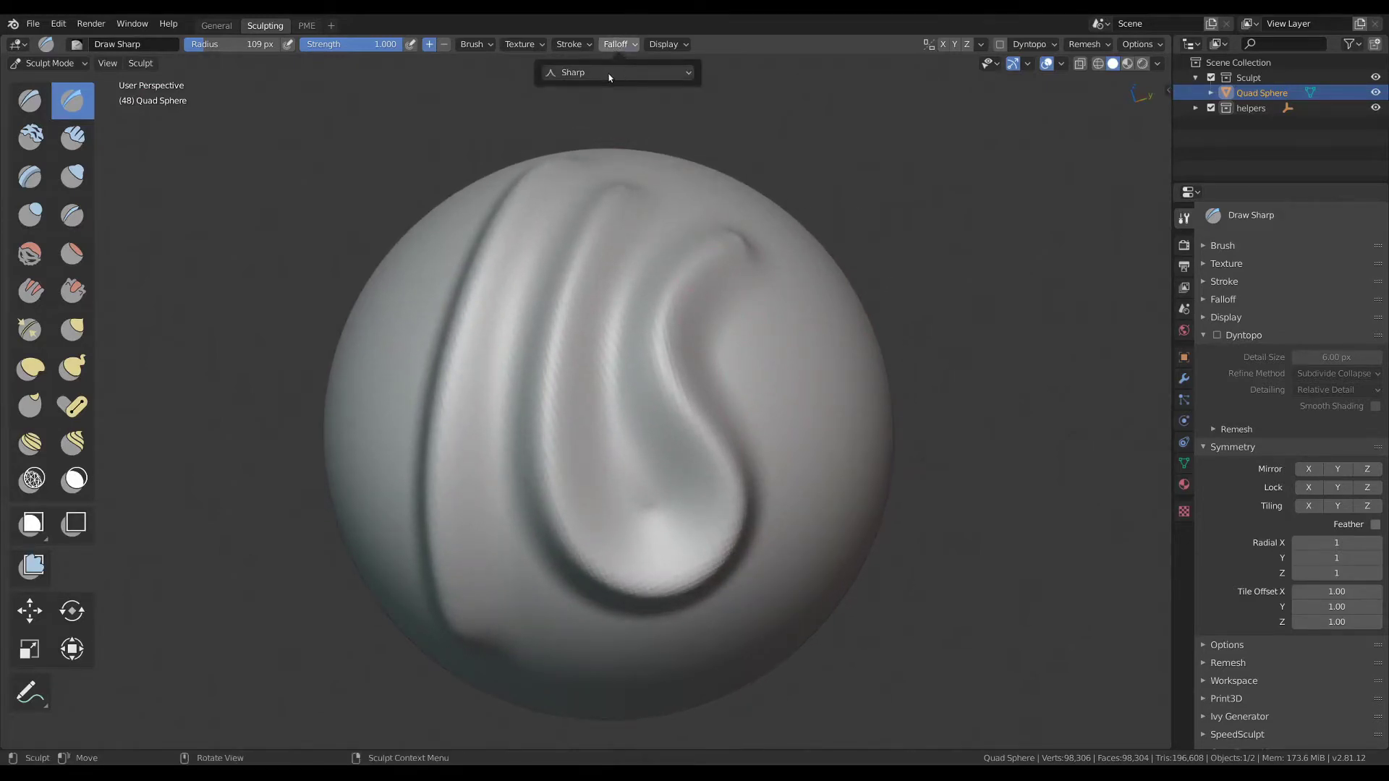
pyautogui.moveTo(651, 465)
pyautogui.mouseDown(button='middle')
pyautogui.moveTo(728, 451)
pyautogui.moveTo(758, 405)
pyautogui.mouseUp(button='middle')
pyautogui.hotkey('ctrl', 'd')
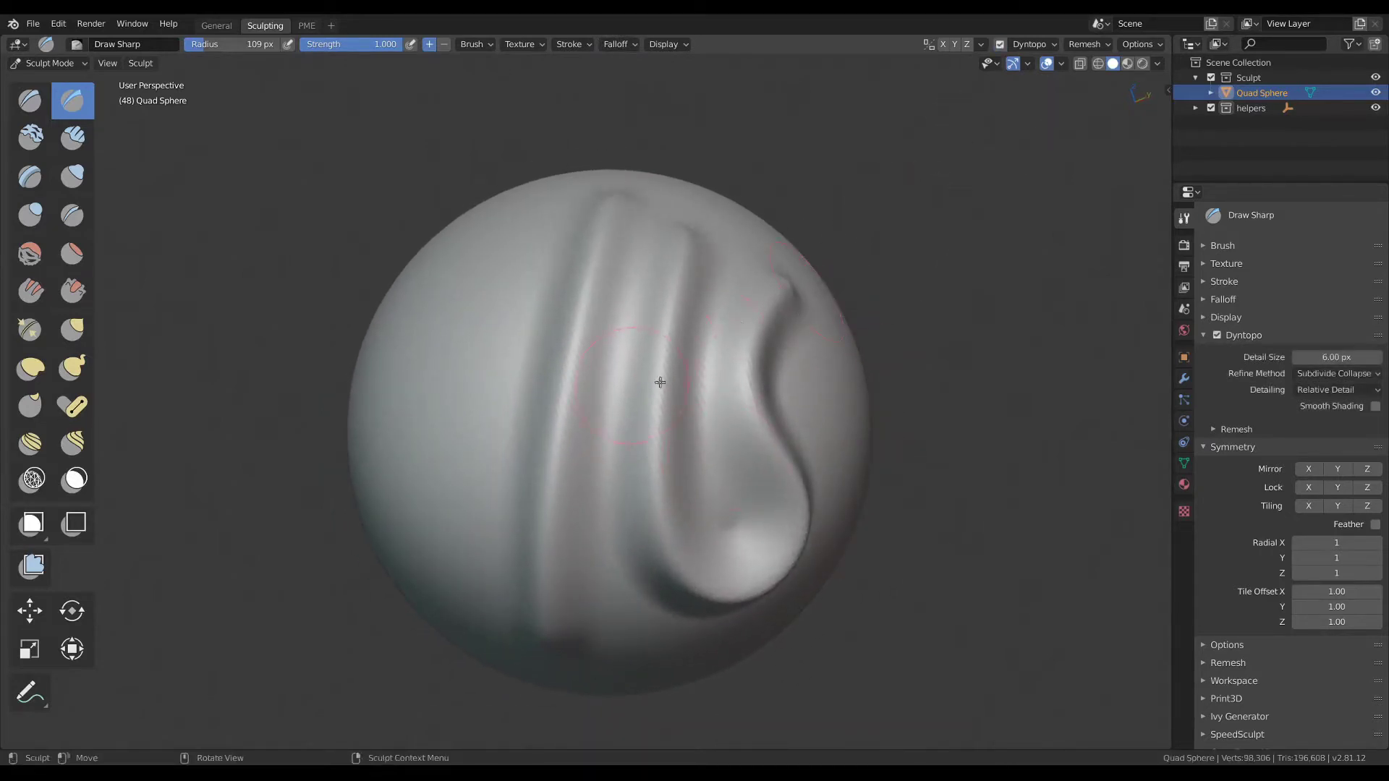
# - Sculpt several downward sharp fold ridges on the sphere, checking them with the wireframe
pyautogui.moveTo(657, 382); pyautogui.dragTo(601, 273, button='middle')
pyautogui.moveTo(602, 273)
pyautogui.mouseDown()
pyautogui.moveTo(546, 489)
pyautogui.moveTo(527, 641)
pyautogui.mouseUp()
pyautogui.moveTo(526, 641); pyautogui.dragTo(620, 512, button='middle')
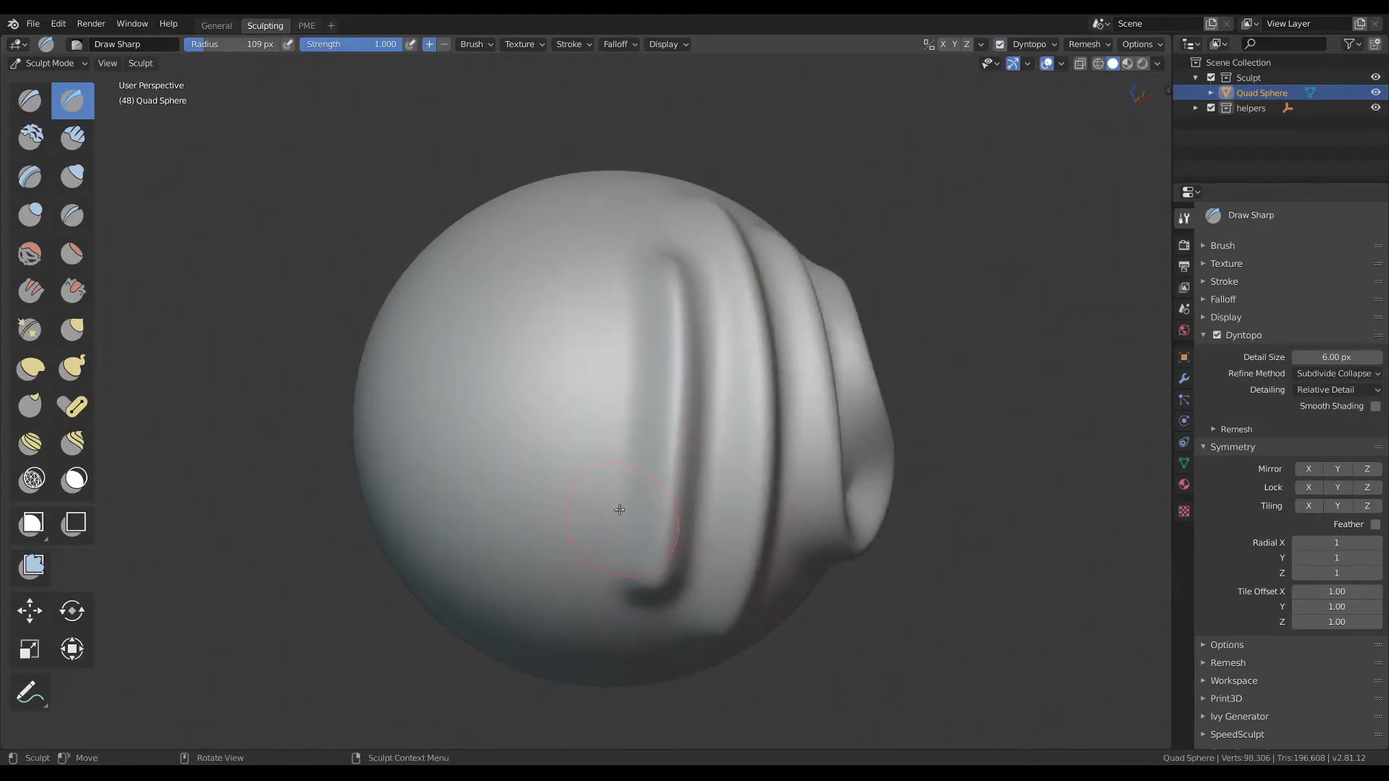
pyautogui.hotkey('shift', 'z')
pyautogui.moveTo(604, 217); pyautogui.dragTo(583, 626)
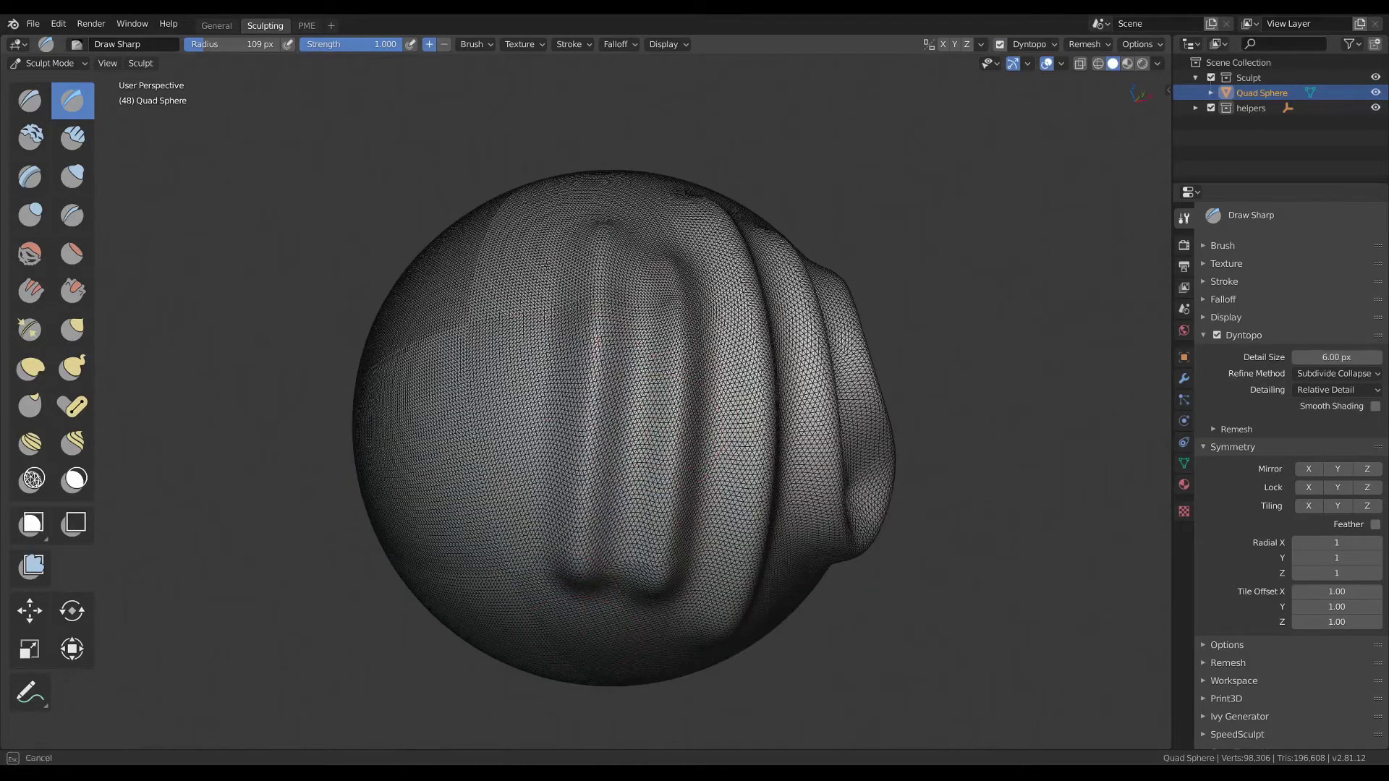
pyautogui.moveTo(571, 232); pyautogui.dragTo(527, 637)
pyautogui.moveTo(527, 637); pyautogui.dragTo(743, 458, button='middle')
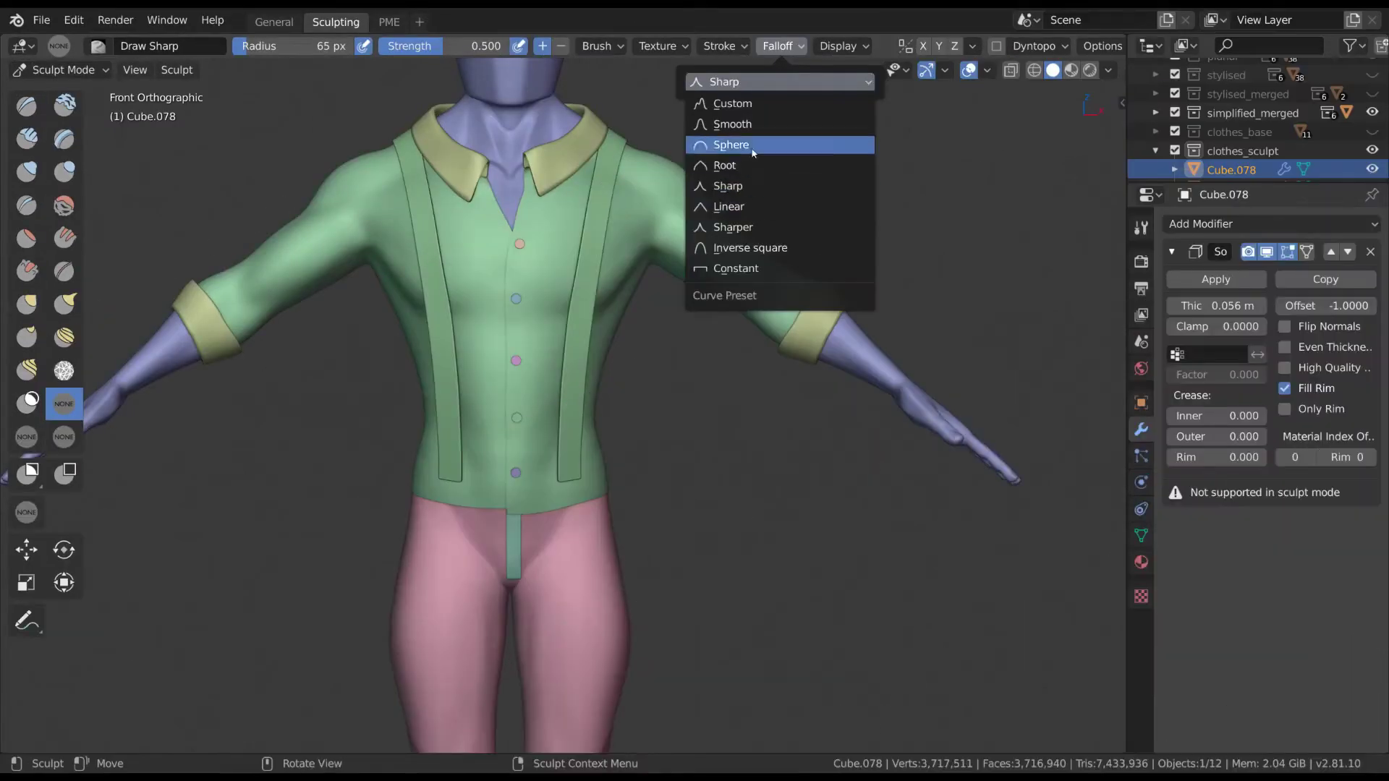
# - Try a concave Custom falloff curve, then set the falloff back to Sharp
pyautogui.click(764, 107)
pyautogui.moveTo(744, 144); pyautogui.dragTo(722, 193)
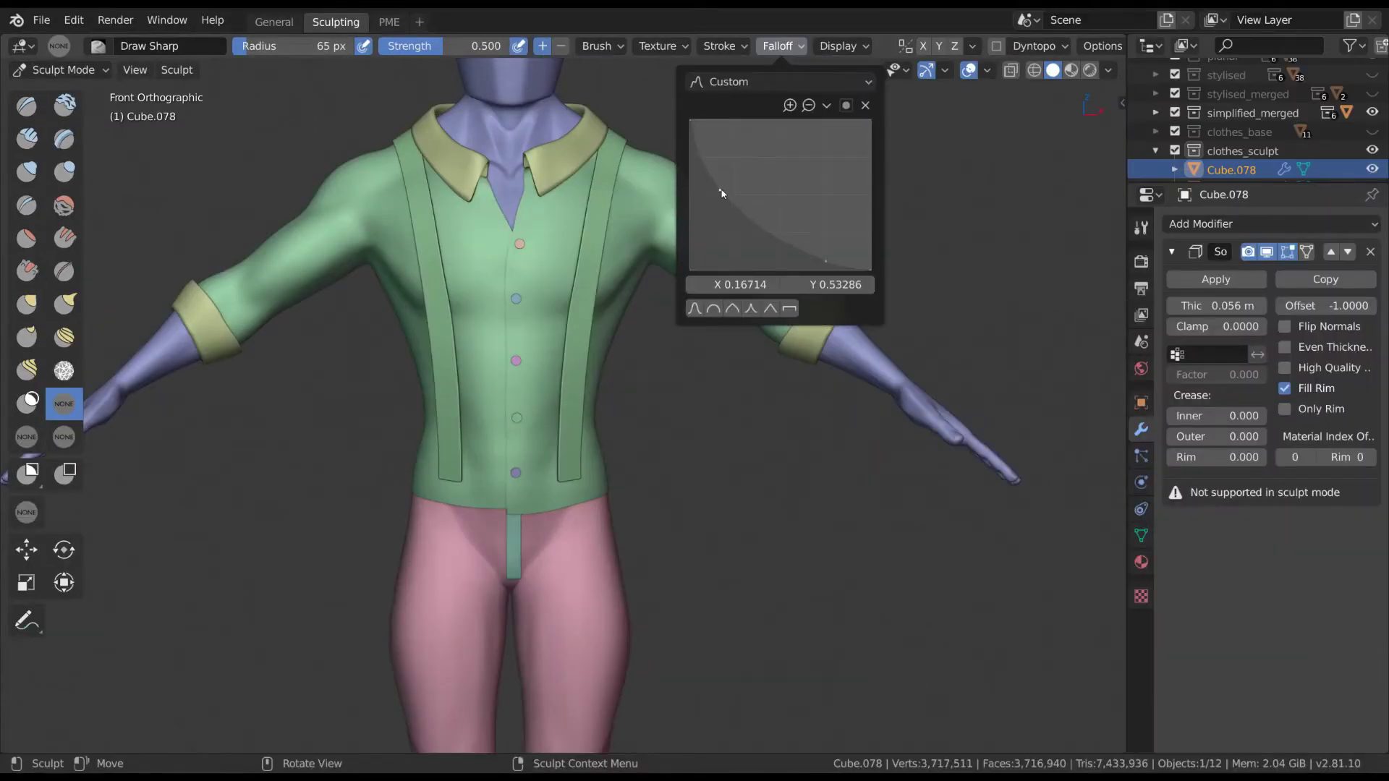
pyautogui.click(759, 83)
pyautogui.click(756, 183)
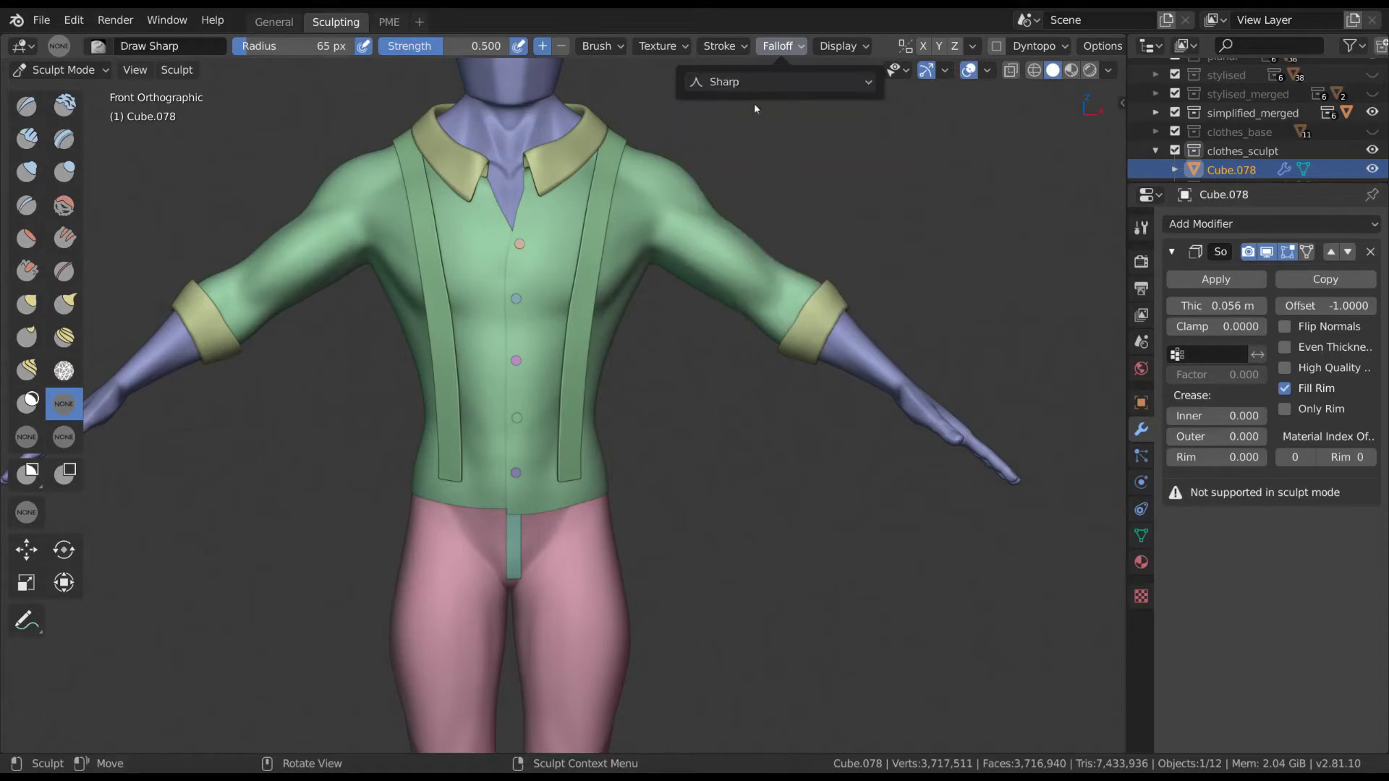
# - Enable Topology Automasking and turn the figure to face the front
pyautogui.click(618, 47)
pyautogui.scroll(1, 631, 464)
pyautogui.scroll(2, 631, 464)
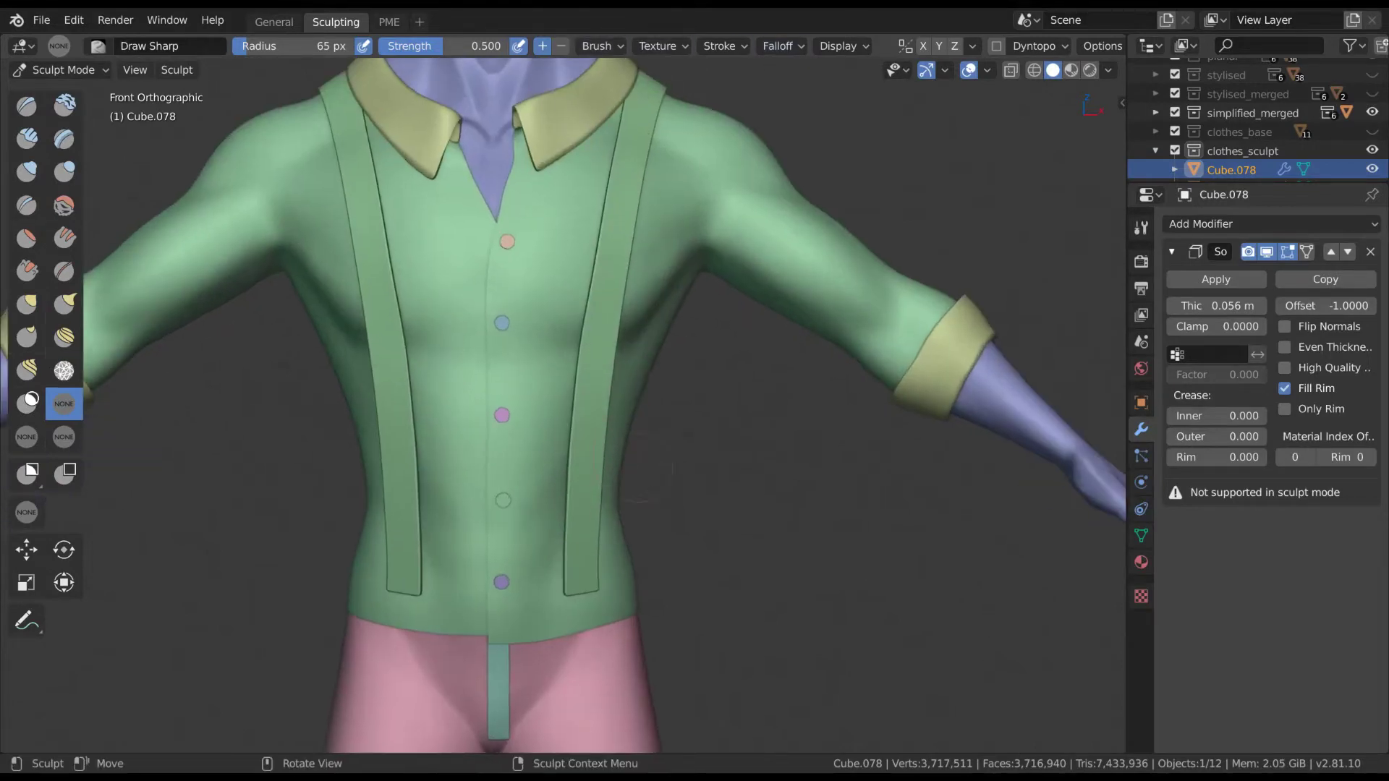
pyautogui.click(592, 47)
pyautogui.click(684, 117)
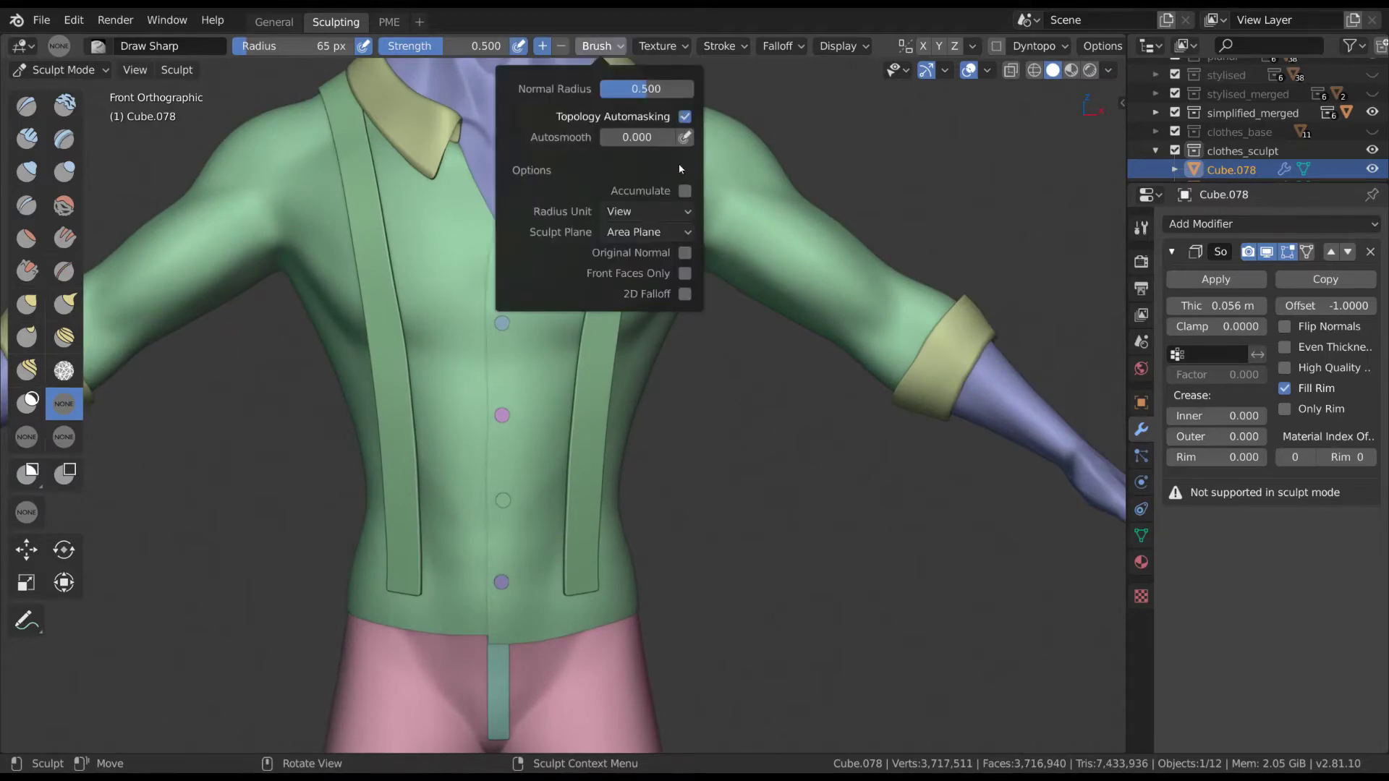
pyautogui.scroll(-2, 615, 506)
pyautogui.scroll(3, 615, 506)
pyautogui.moveTo(615, 507)
pyautogui.mouseDown(button='middle')
pyautogui.moveTo(978, 341)
pyautogui.moveTo(905, 507)
pyautogui.moveTo(856, 703)
pyautogui.moveTo(602, 249)
pyautogui.mouseUp(button='middle')
pyautogui.scroll(-2, 905, 506)
pyautogui.moveTo(680, 408); pyautogui.dragTo(598, 518, button='middle')
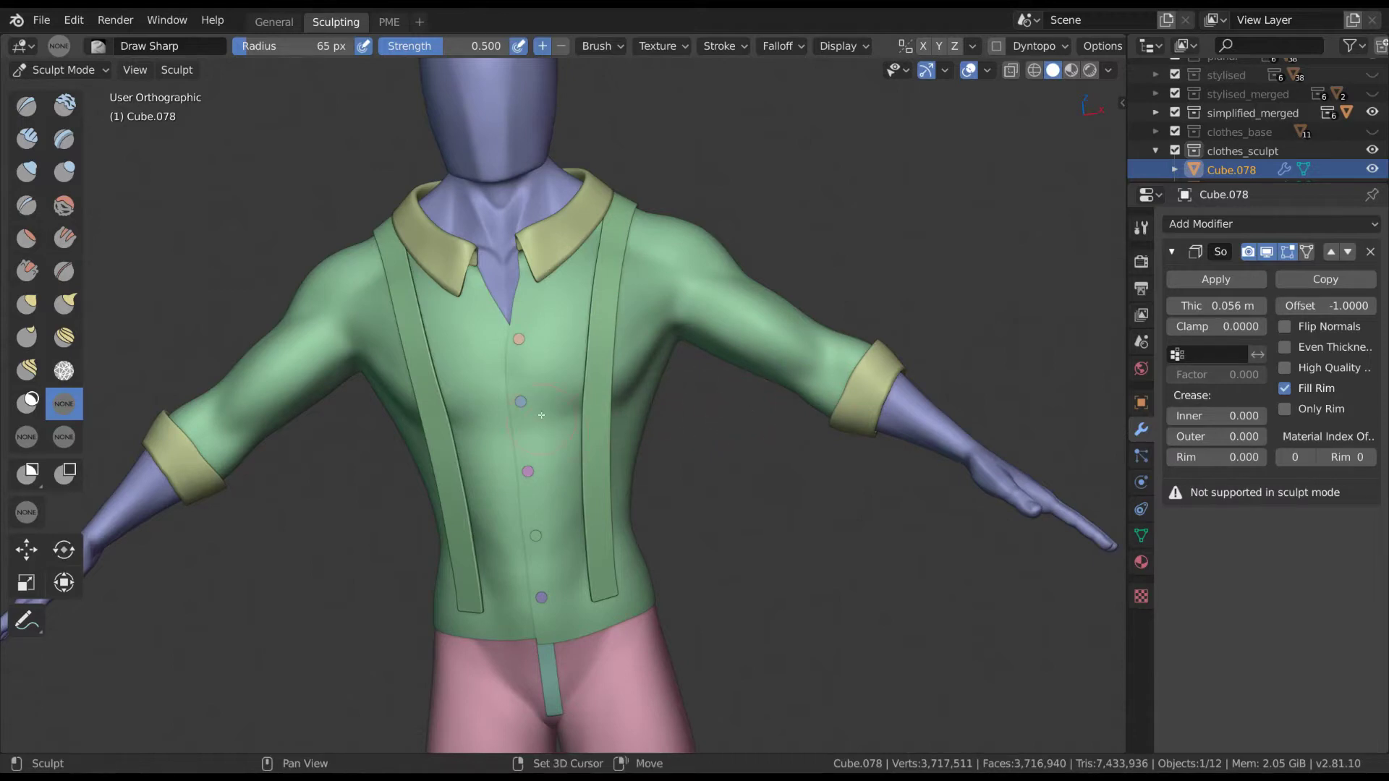
# - Set brush radius 45 px and strength 1.000, then sculpt folds by the blue button
pyautogui.scroll(3, 749, 414)
pyautogui.moveTo(748, 414)
pyautogui.mouseDown(button='middle')
pyautogui.moveTo(569, 379)
pyautogui.moveTo(590, 387)
pyautogui.moveTo(578, 391)
pyautogui.mouseUp(button='middle')
pyautogui.press('f')
pyautogui.click(576, 387)
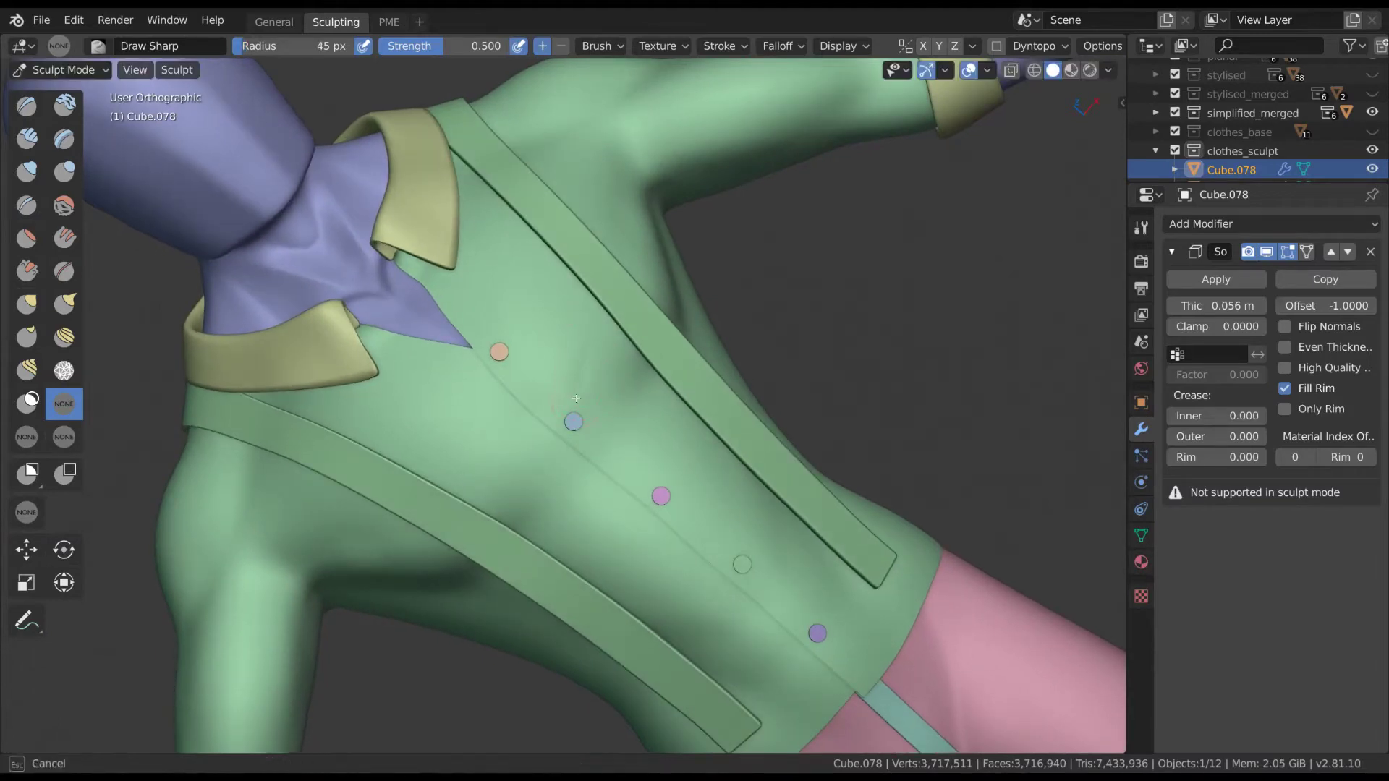
pyautogui.moveTo(582, 375); pyautogui.dragTo(574, 392, button='middle')
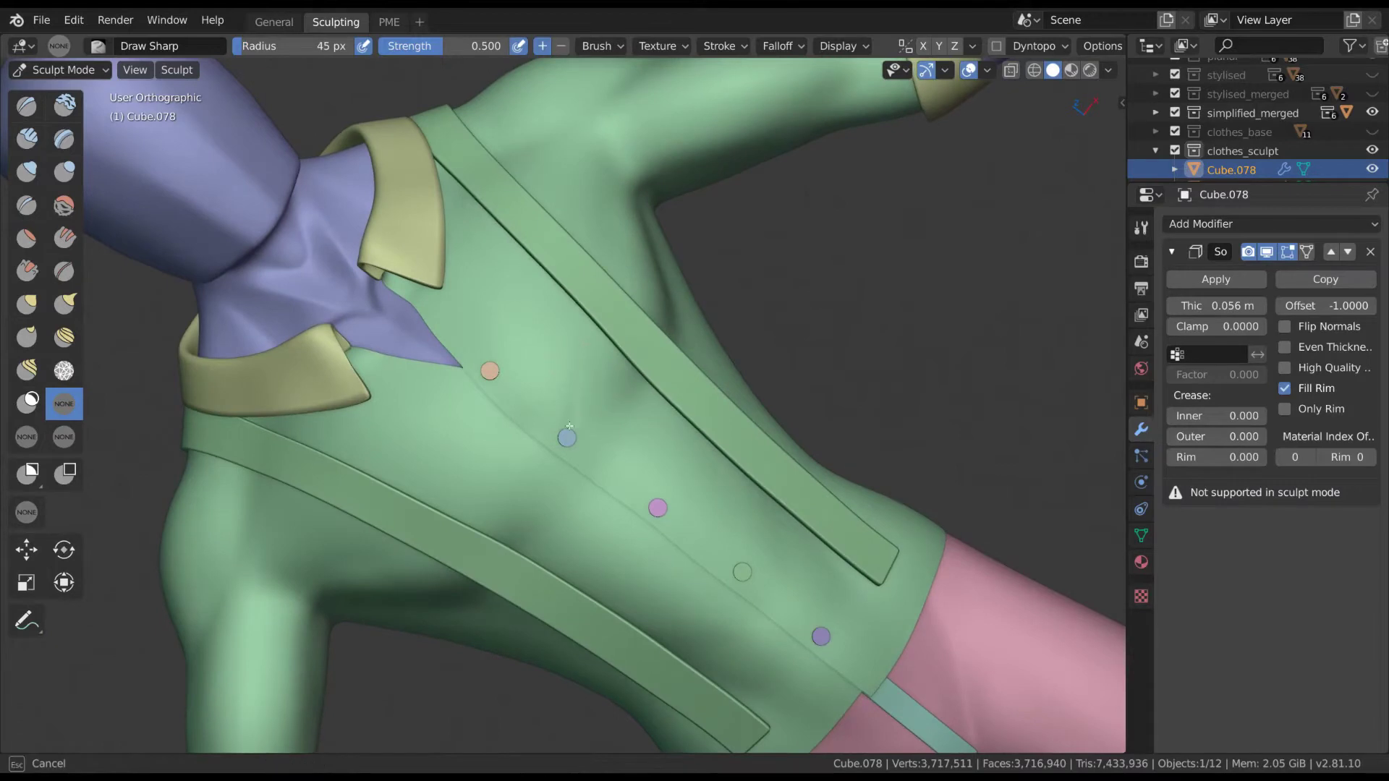
pyautogui.hotkey('shift', 'f')
pyautogui.click(533, 395)
pyautogui.moveTo(572, 427); pyautogui.dragTo(568, 384)
pyautogui.moveTo(579, 438); pyautogui.dragTo(631, 378)
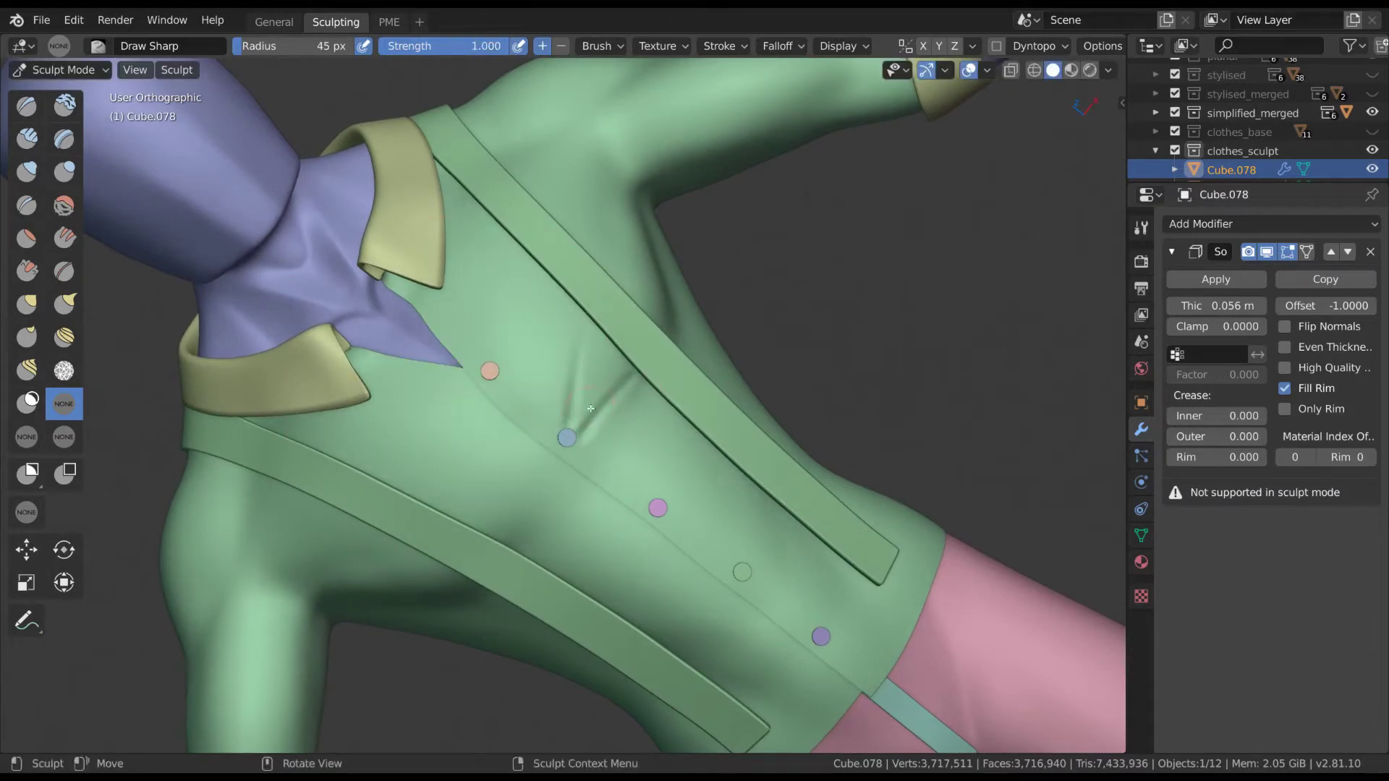
# - Sculpt a fold above the salmon button and shrink the brush radius
pyautogui.press(']')
pyautogui.press(']')
pyautogui.press(']')
pyautogui.moveTo(659, 446); pyautogui.dragTo(629, 332, button='middle')
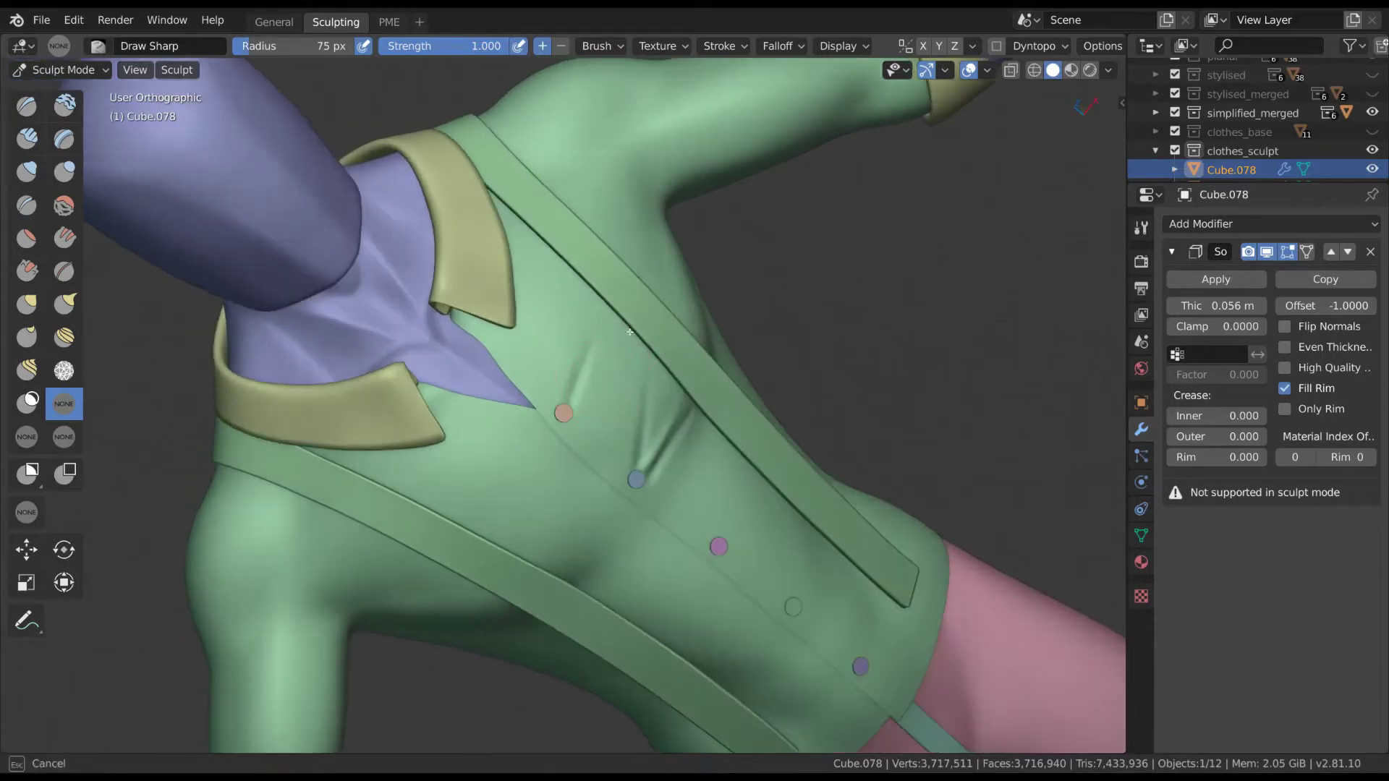
pyautogui.moveTo(629, 340); pyautogui.dragTo(575, 420)
pyautogui.press('f')
pyautogui.click(557, 412)
pyautogui.moveTo(557, 411); pyautogui.dragTo(661, 412, button='middle')
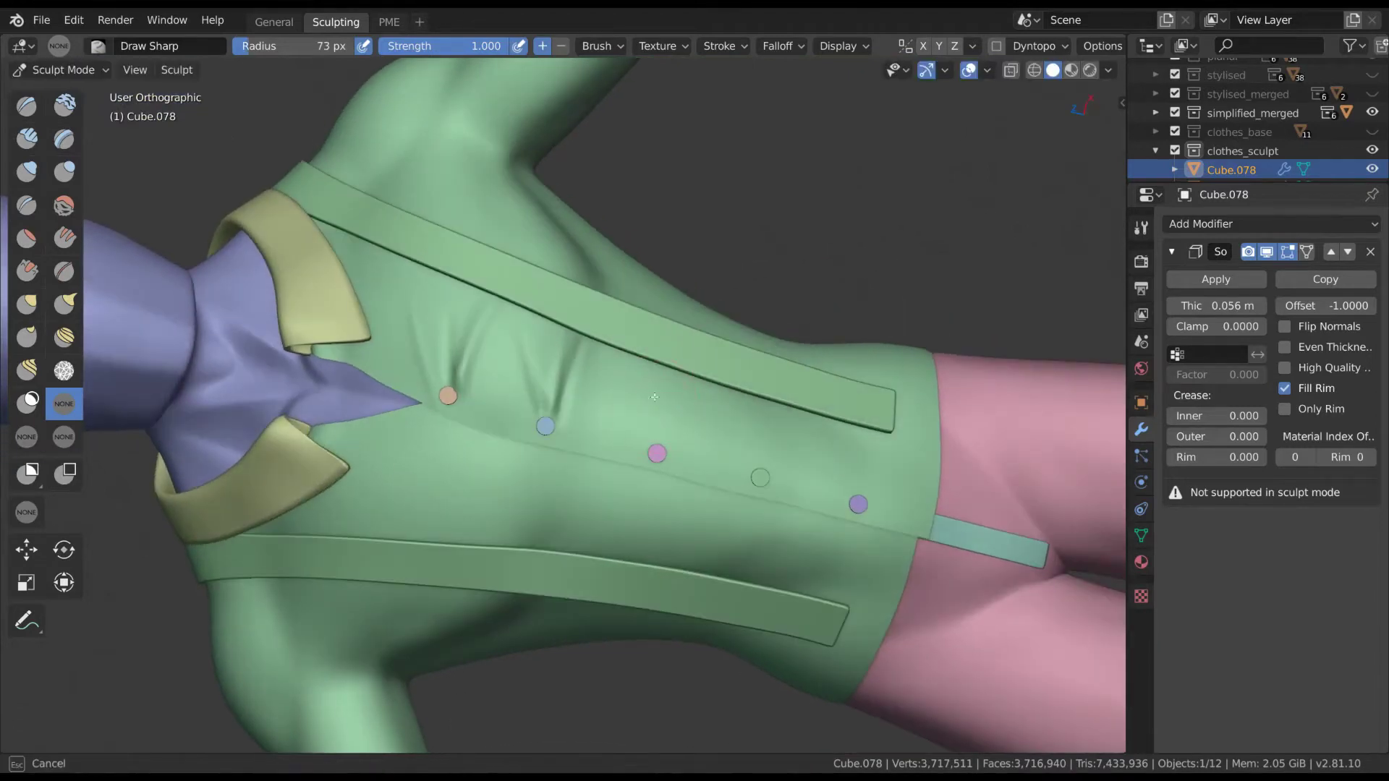
# - At 48 px radius, sculpt sharp folds above the pink and green buttons
pyautogui.press('f')
pyautogui.click(649, 432)
pyautogui.moveTo(667, 394); pyautogui.dragTo(657, 448)
pyautogui.moveTo(657, 449); pyautogui.dragTo(690, 419, button='middle')
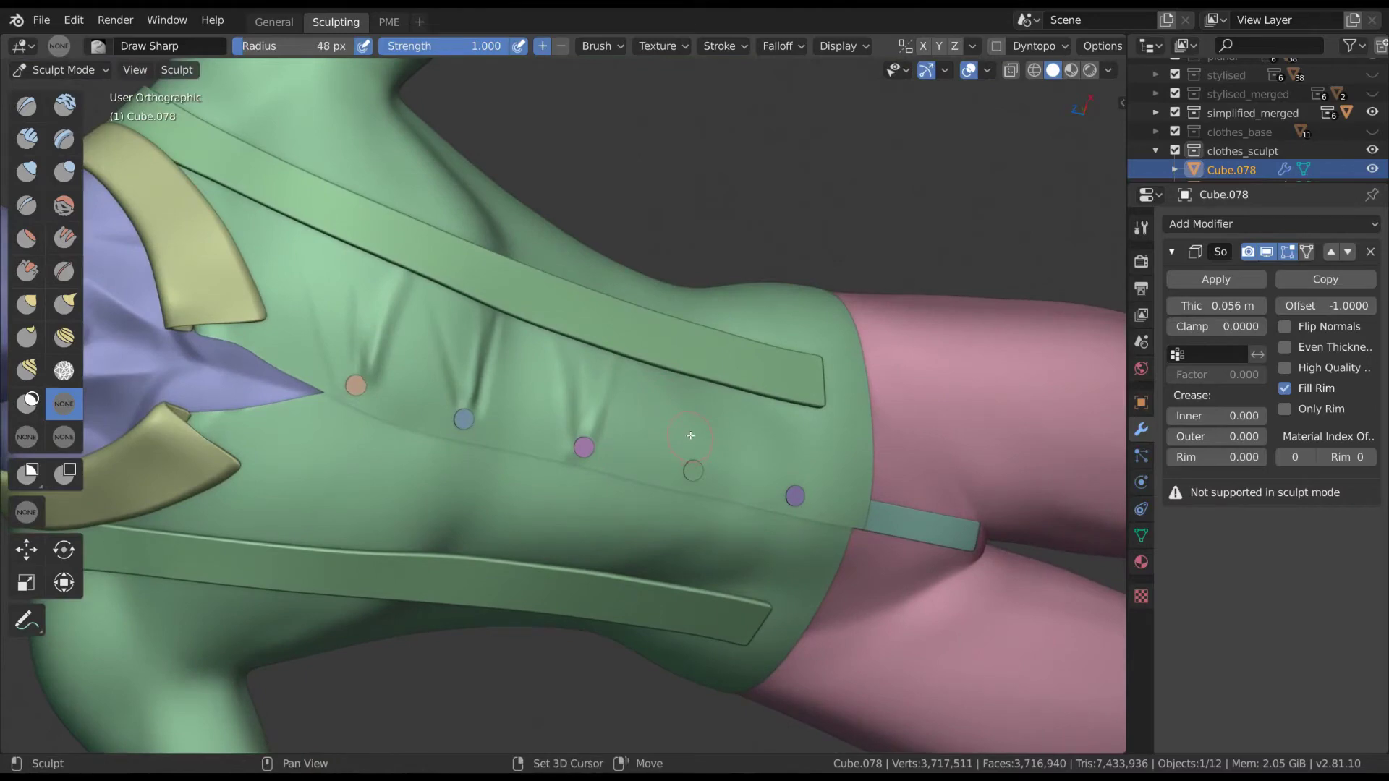
pyautogui.hotkey('shift', 'z')
pyautogui.scroll(1, 680, 419)
pyautogui.hotkey('shift', 'z')
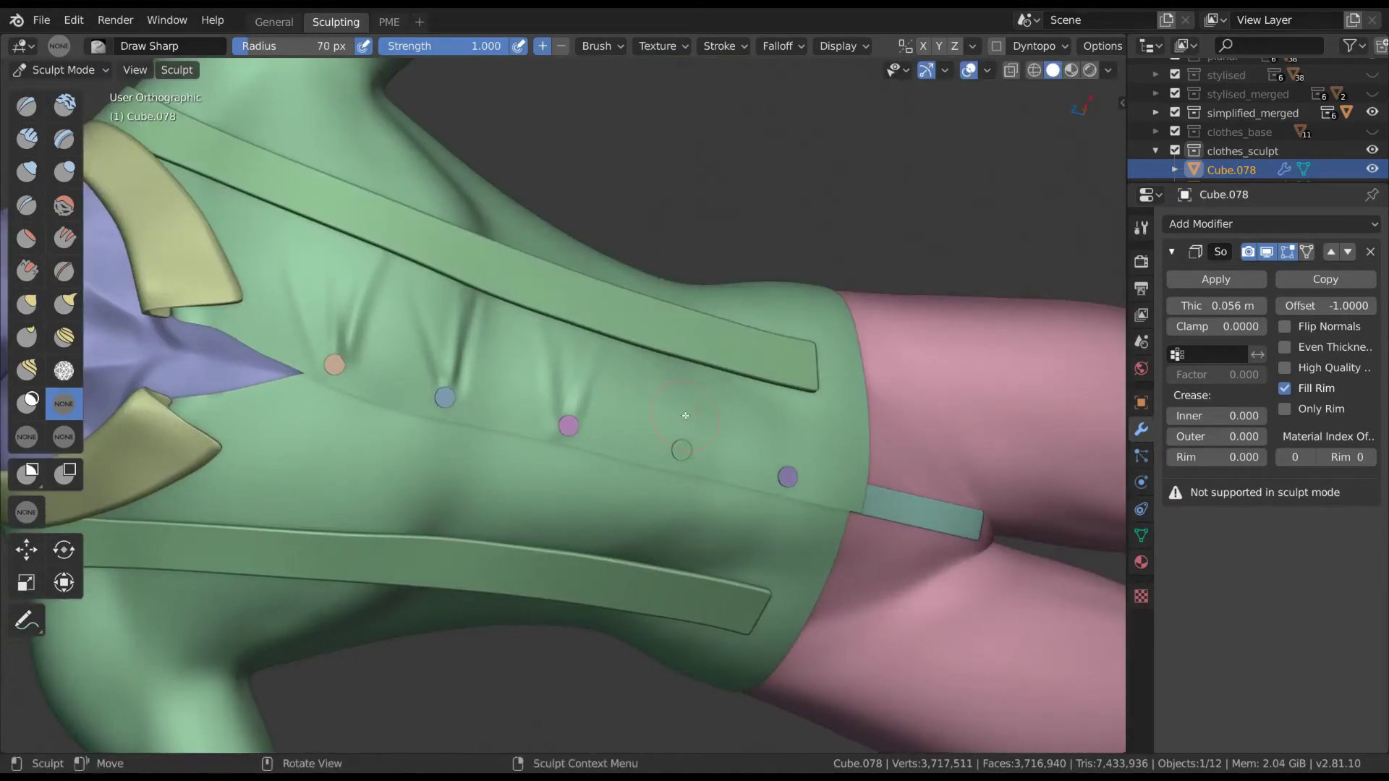
pyautogui.moveTo(714, 382); pyautogui.dragTo(700, 429)
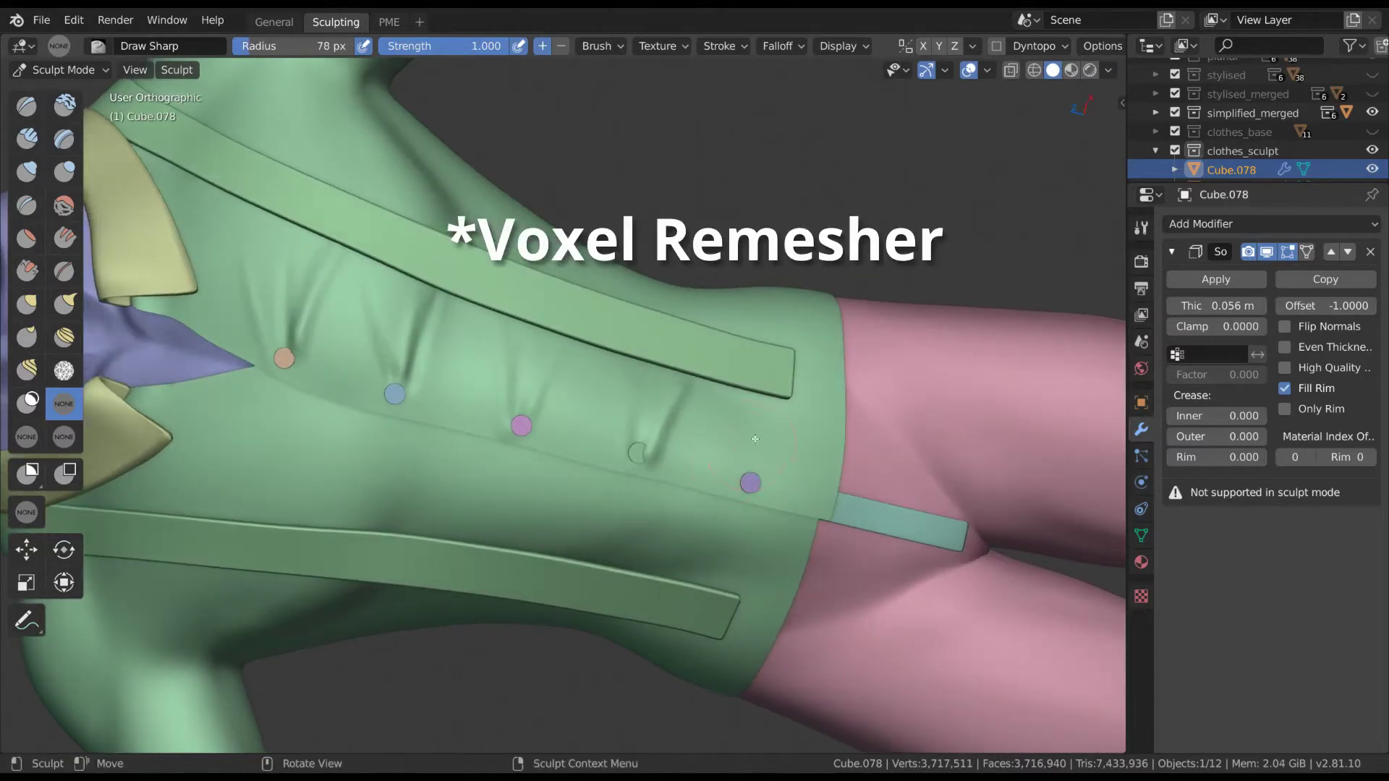
# - Resize the brush to 78 then 70 px and try a fold by the purple button, undoing it
pyautogui.press('f')
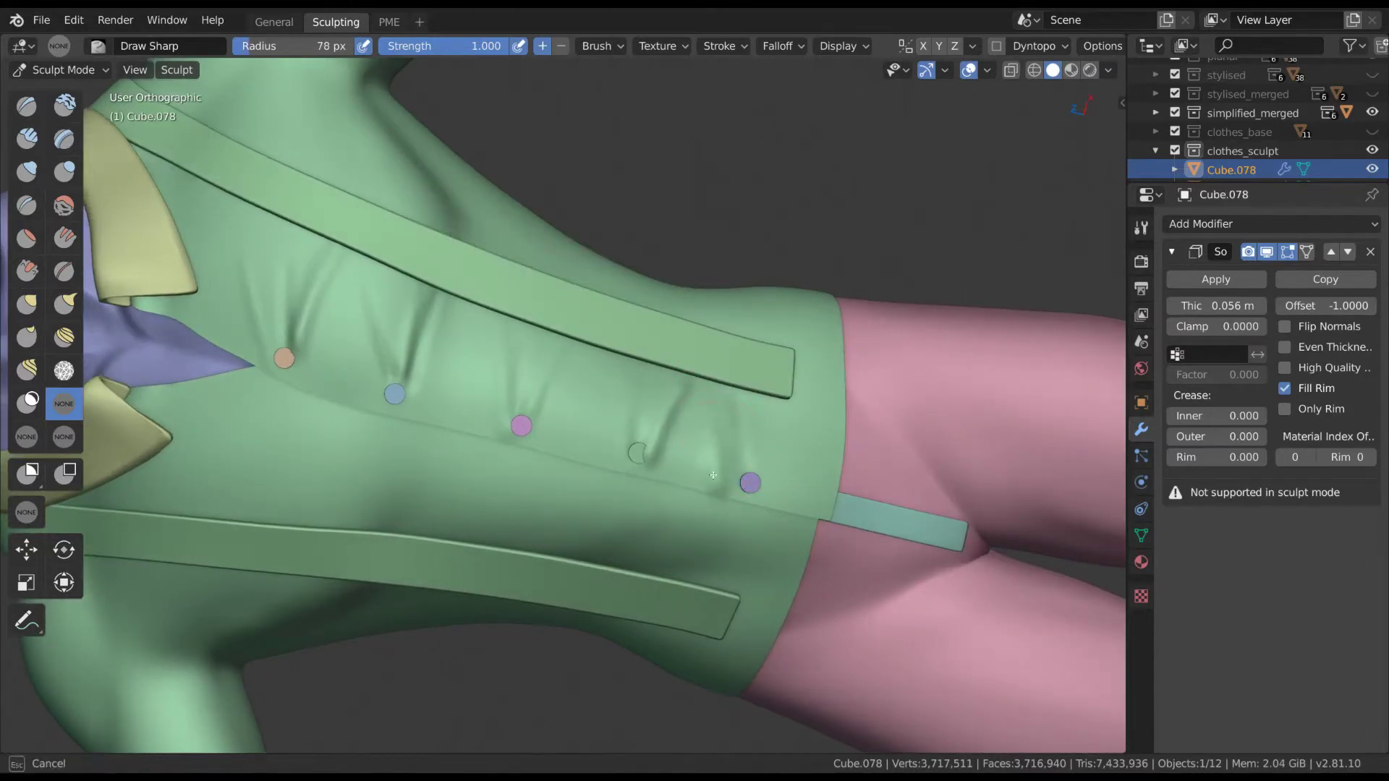
pyautogui.click(721, 477)
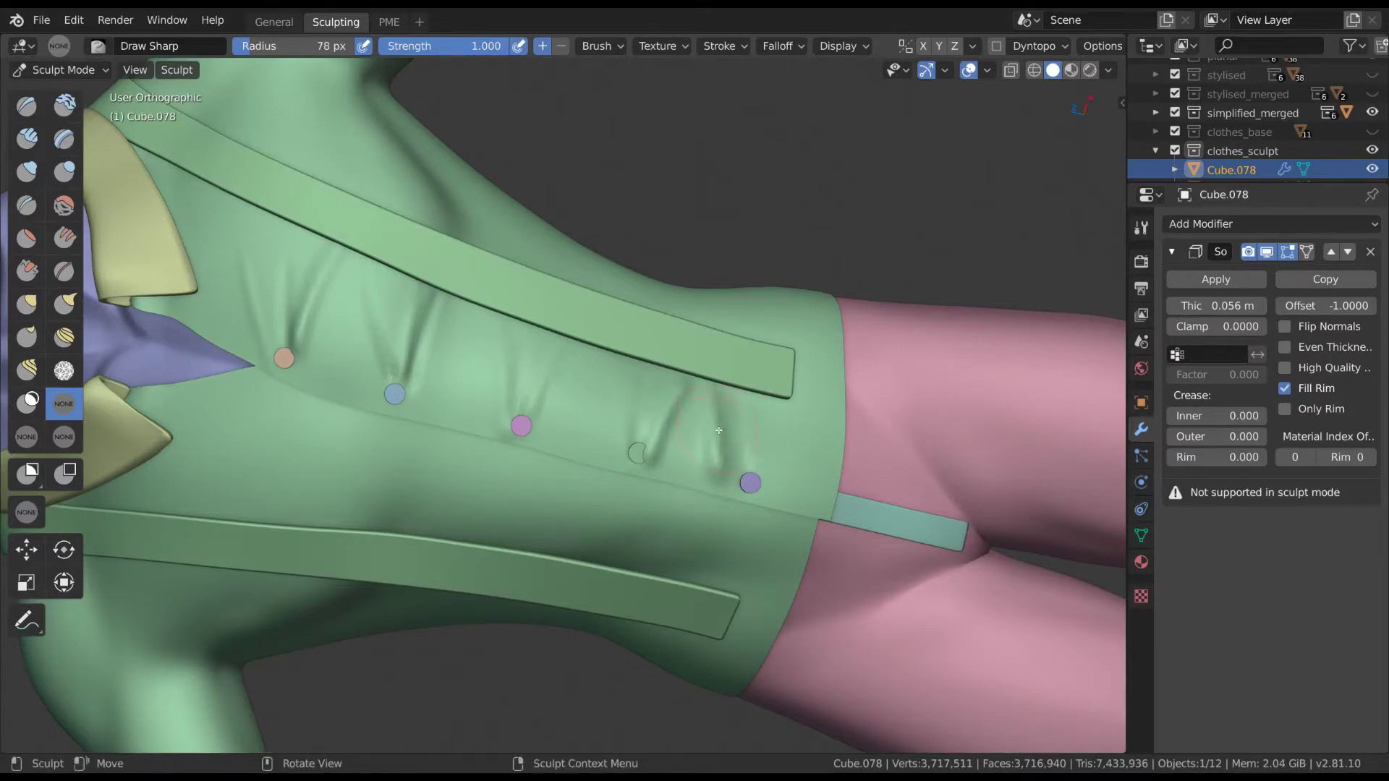
pyautogui.keyDown('shift'); pyautogui.moveTo(745, 418); pyautogui.dragTo(654, 443, button='middle'); pyautogui.keyUp('shift')
pyautogui.press('f')
pyautogui.click(709, 470)
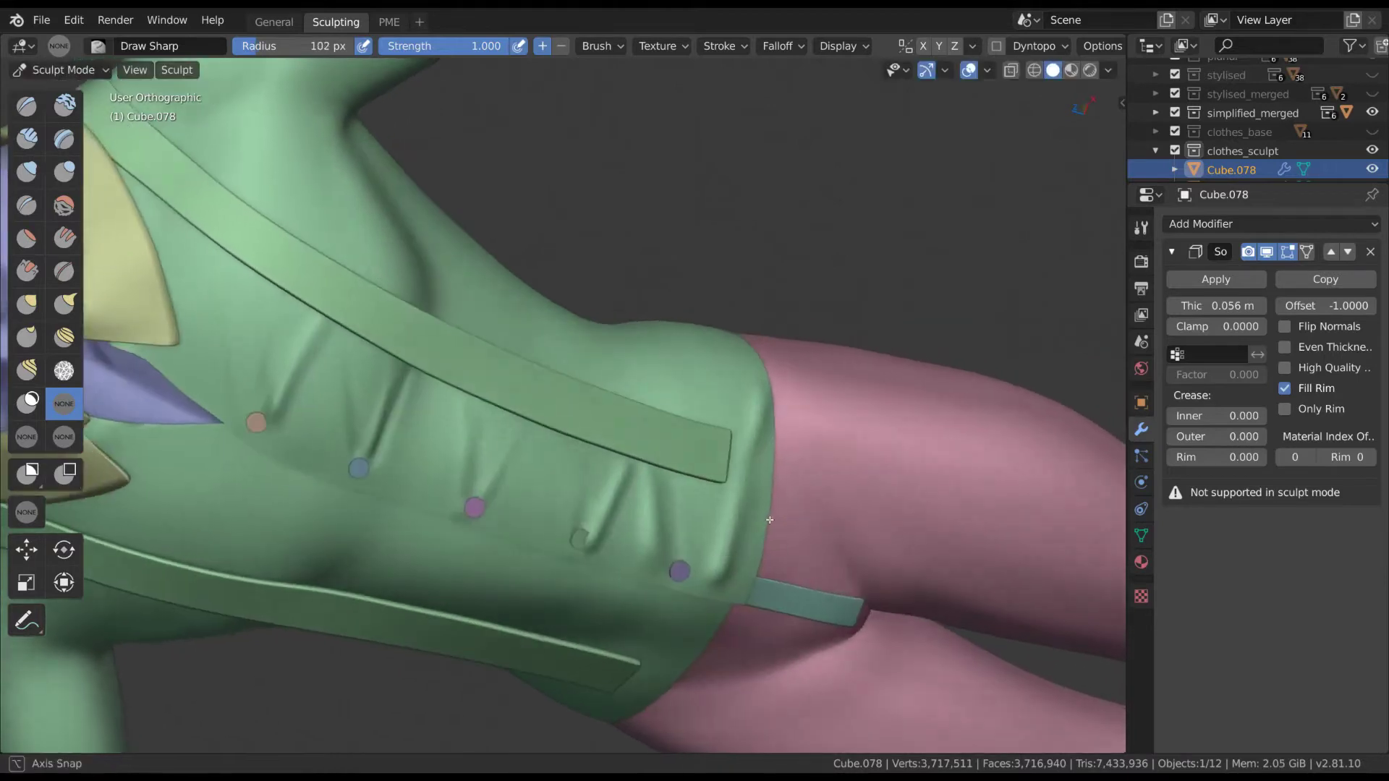
pyautogui.moveTo(709, 470); pyautogui.dragTo(730, 459, button='middle')
pyautogui.press('f')
pyautogui.click(737, 394)
pyautogui.moveTo(680, 499); pyautogui.dragTo(709, 507)
pyautogui.hotkey('ctrl', 'z')
# - Orbit back to face the shirt front and bring up the interaction mode menu
pyautogui.moveTo(709, 506)
pyautogui.keyDown('shift'); pyautogui.mouseDown(button='middle')
pyautogui.moveTo(687, 494)
pyautogui.moveTo(723, 539)
pyautogui.moveTo(680, 682)
pyautogui.mouseUp(button='middle'); pyautogui.keyUp('shift')
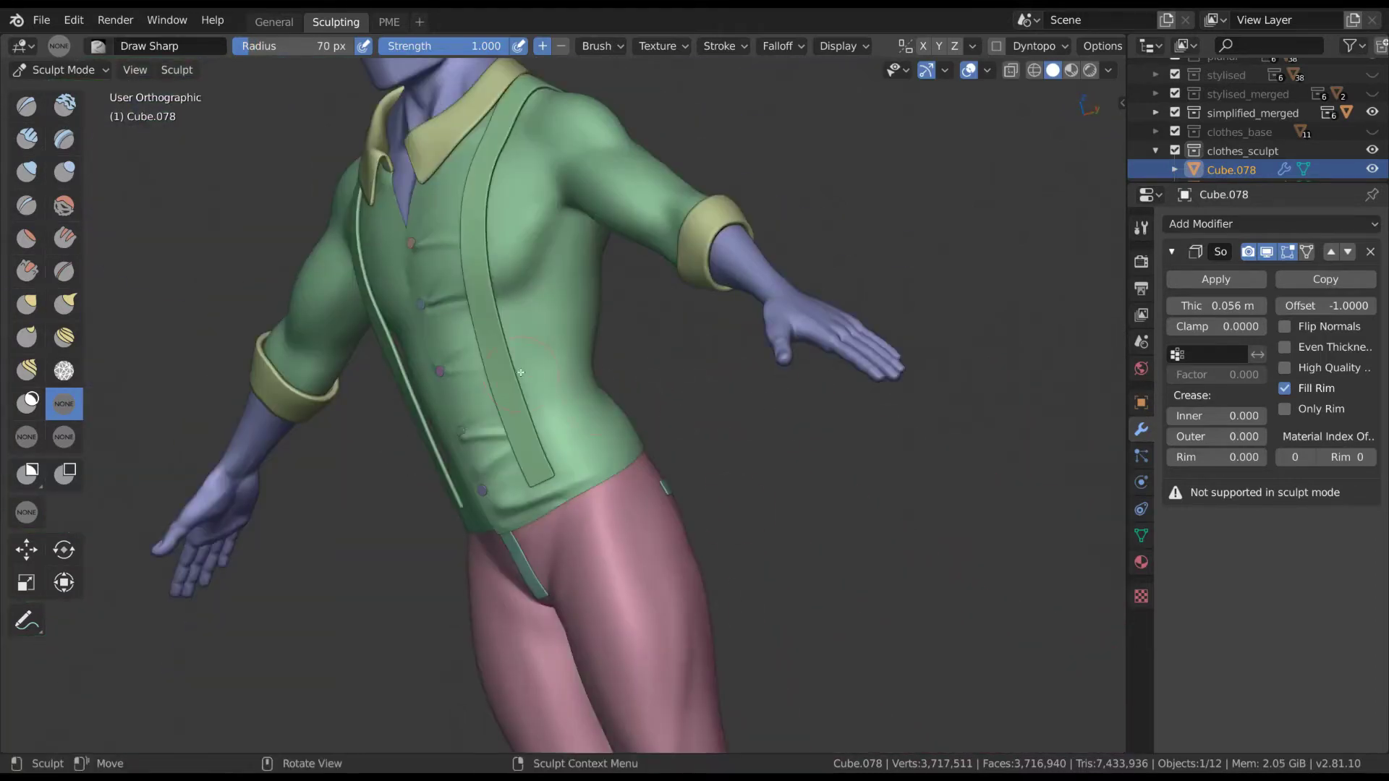
pyautogui.moveTo(521, 372); pyautogui.dragTo(645, 372, button='middle')
pyautogui.hotkey('ctrl', 'Tab')
# - In Object Mode, add a Subdivision modifier to the clothes, move it above Solidify, then remove it
pyautogui.click(492, 376)
pyautogui.scroll(2, 584, 405)
pyautogui.hotkey('ctrl', '1')
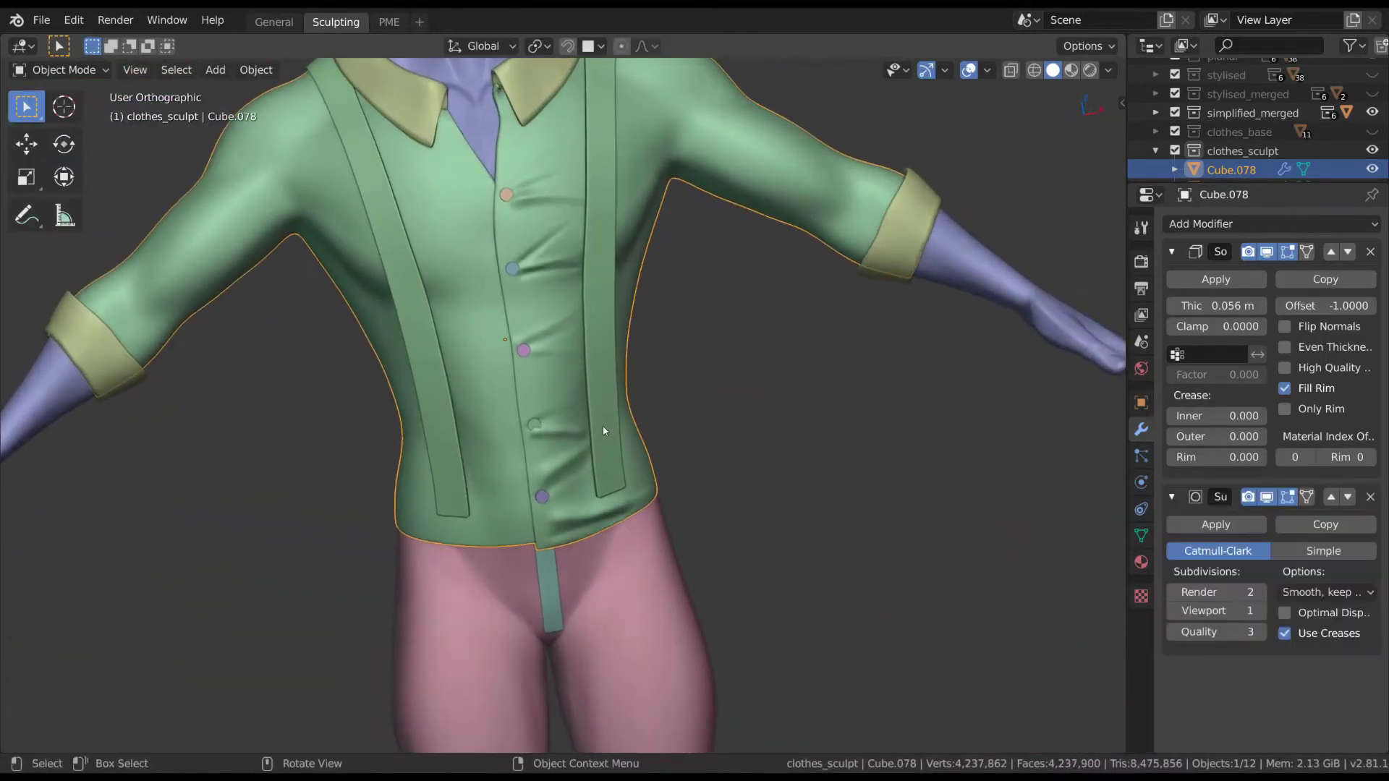
pyautogui.click(1331, 497)
pyautogui.click(1370, 252)
# - Orbit the view and return the shirt to Sculpt Mode
pyautogui.moveTo(839, 441); pyautogui.dragTo(866, 441, button='middle')
pyautogui.moveTo(692, 442); pyautogui.dragTo(665, 395, button='middle')
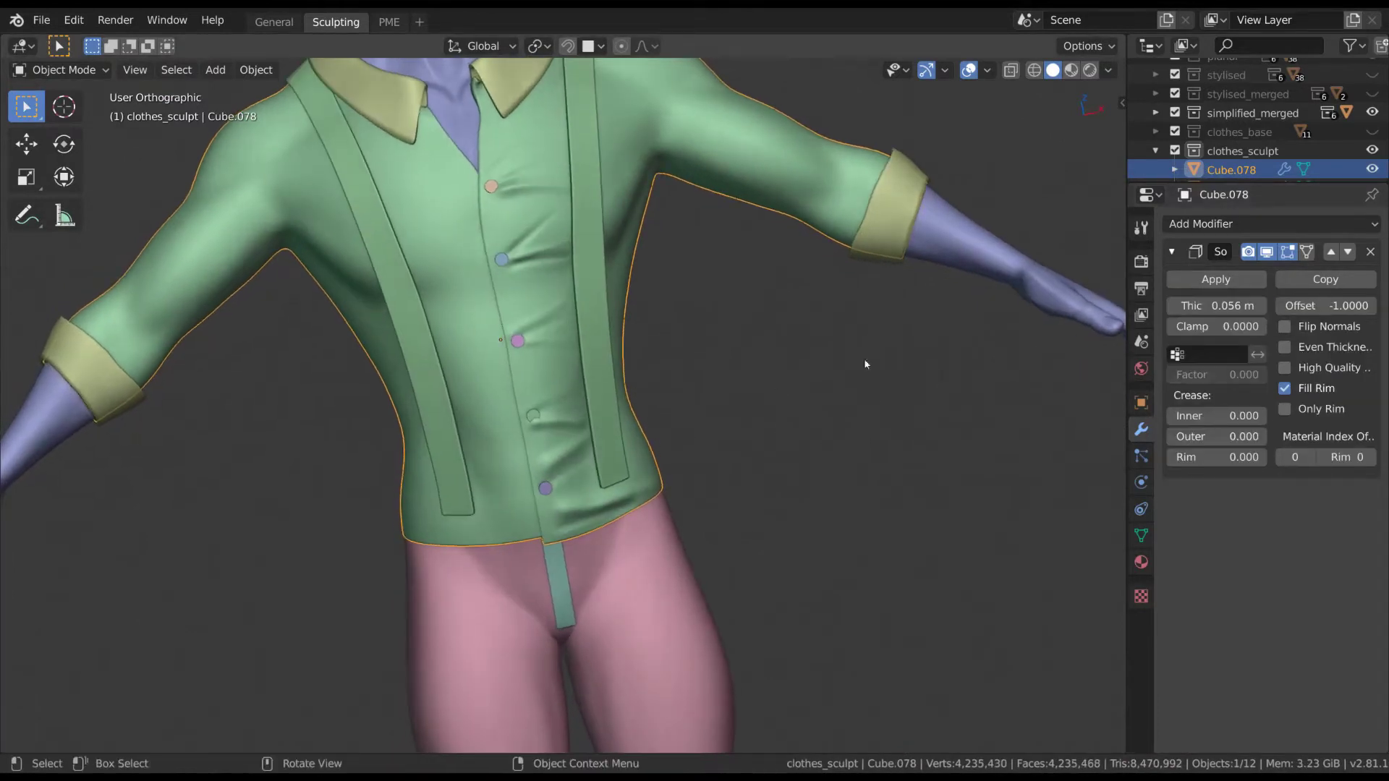
pyautogui.hotkey('ctrl', 'Tab')
pyautogui.click(683, 489)
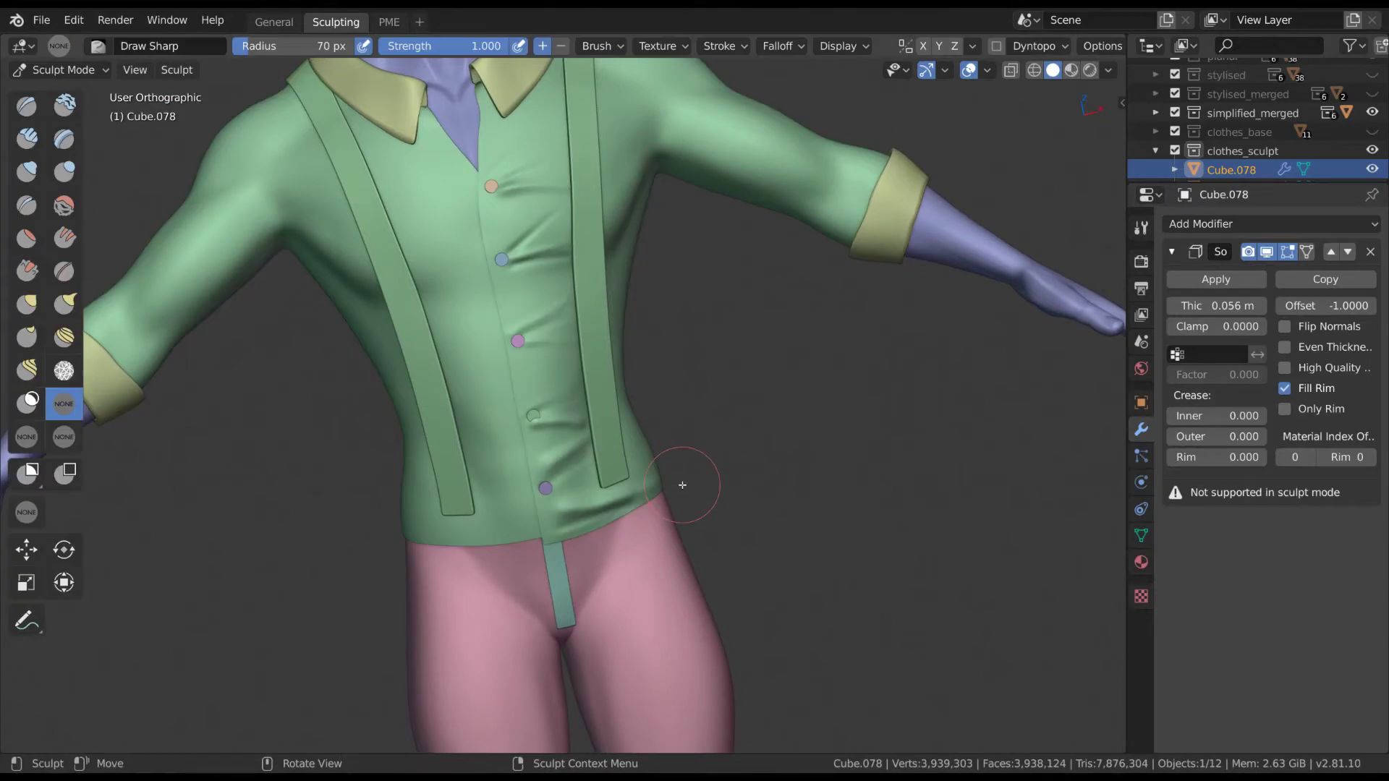
pyautogui.moveTo(676, 456)
pyautogui.mouseDown(button='middle')
pyautogui.moveTo(622, 521)
pyautogui.moveTo(669, 470)
pyautogui.moveTo(677, 406)
pyautogui.moveTo(637, 435)
pyautogui.mouseUp(button='middle')
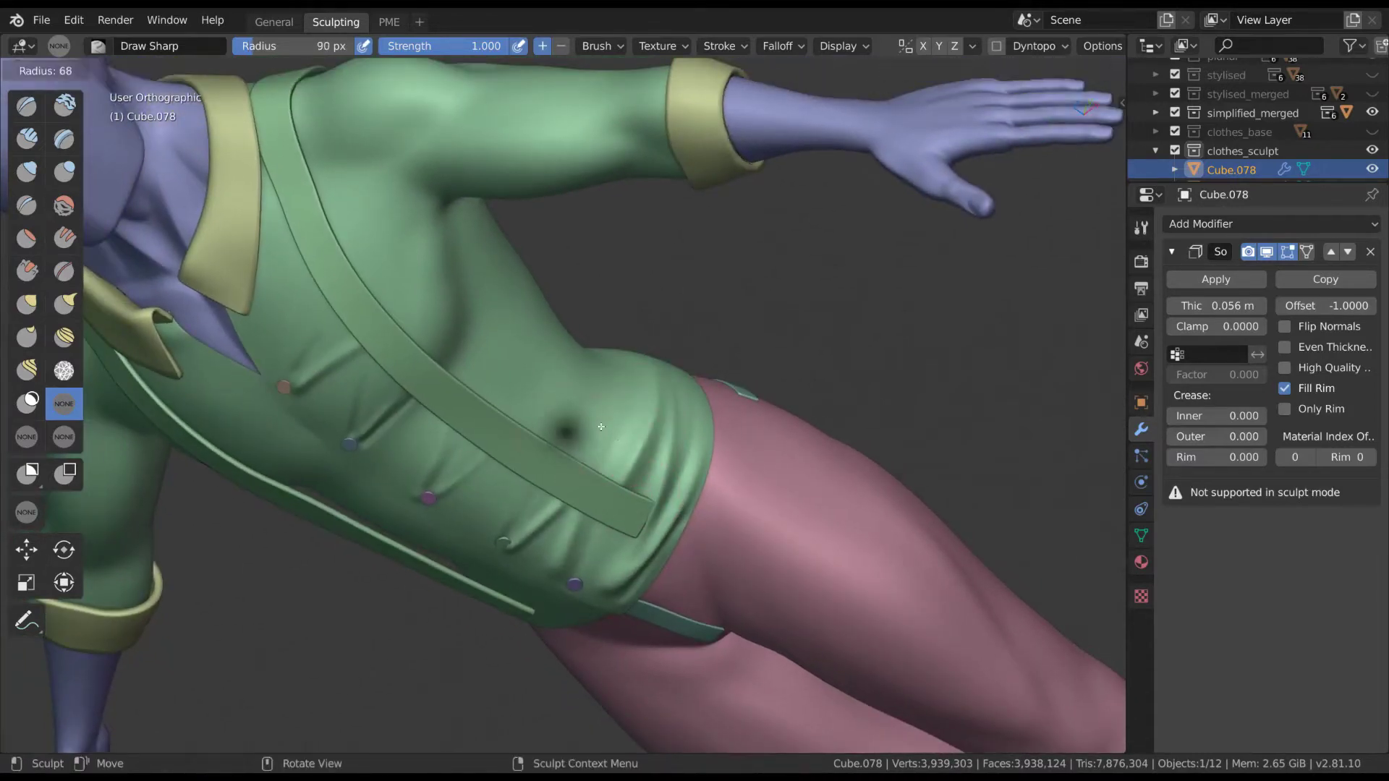
# - Set the Draw Sharp radius to 113 px and carve a sharp crease into the shirt's lower back
pyautogui.press('f')
pyautogui.click(614, 453)
pyautogui.moveTo(613, 453)
pyautogui.mouseDown(button='middle')
pyautogui.moveTo(579, 392)
pyautogui.moveTo(747, 239)
pyautogui.moveTo(781, 605)
pyautogui.moveTo(796, 575)
pyautogui.mouseUp(button='middle')
pyautogui.moveTo(949, 605)
pyautogui.mouseDown(button='middle')
pyautogui.moveTo(551, 345)
pyautogui.moveTo(578, 354)
pyautogui.mouseUp(button='middle')
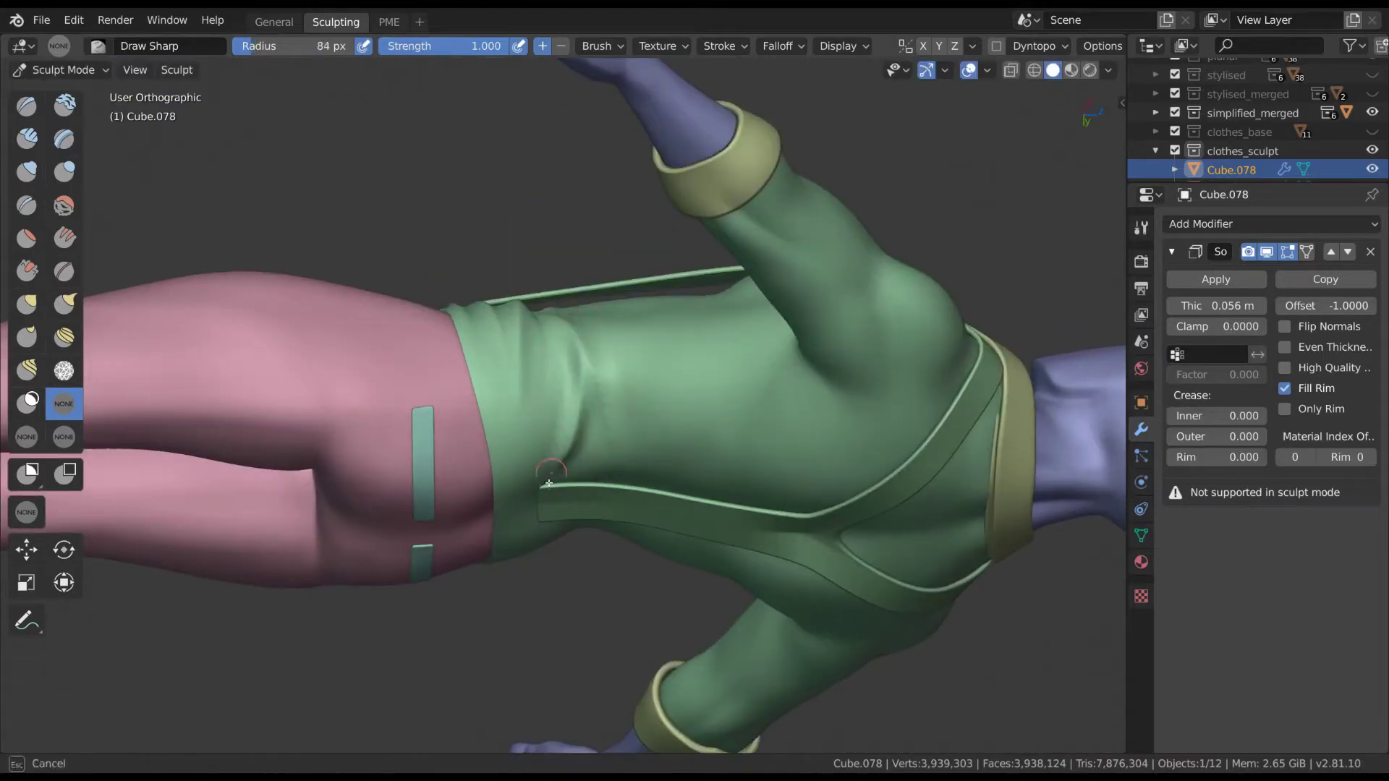
pyautogui.moveTo(522, 356); pyautogui.dragTo(534, 394)
pyautogui.moveTo(534, 395)
pyautogui.mouseDown(button='middle')
pyautogui.moveTo(557, 403)
pyautogui.moveTo(574, 270)
pyautogui.mouseUp(button='middle')
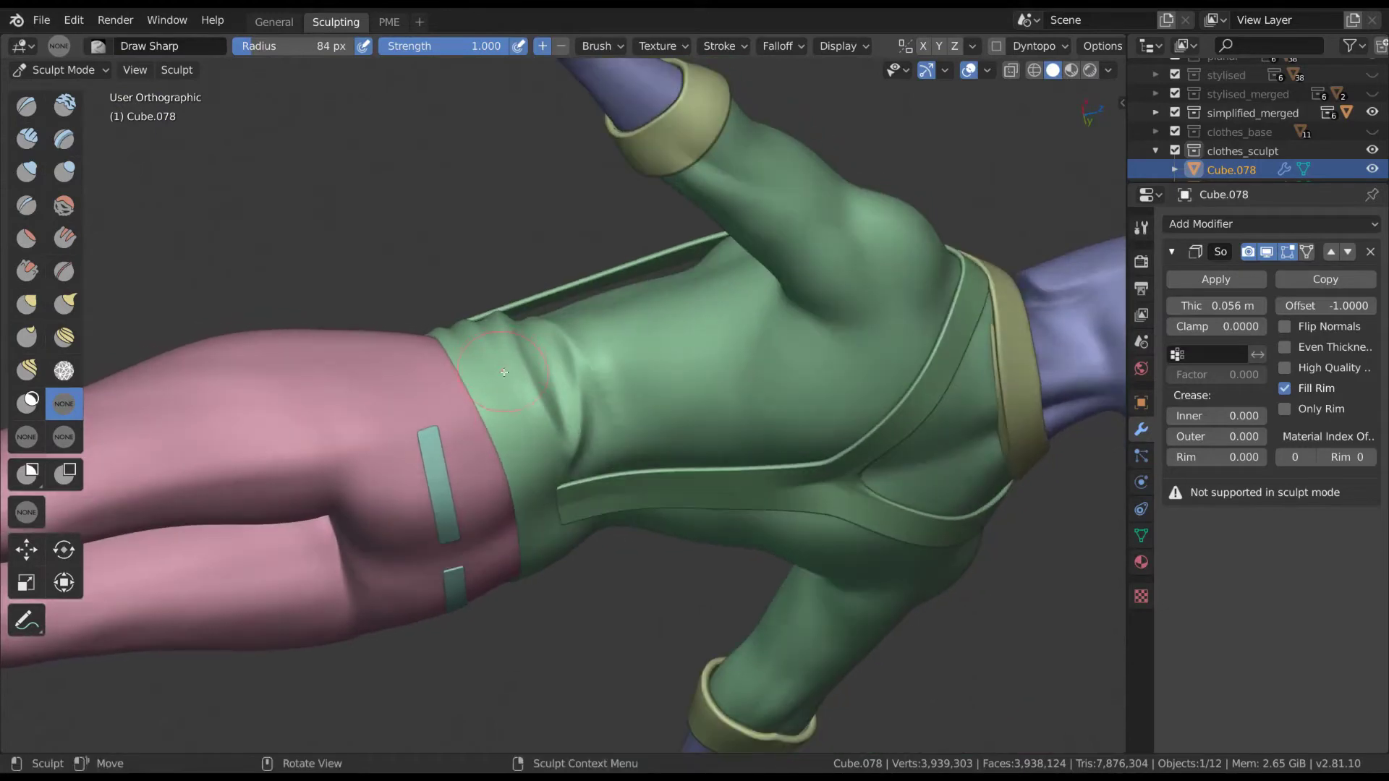
pyautogui.moveTo(487, 305)
pyautogui.mouseDown(button='middle')
pyautogui.moveTo(547, 345)
pyautogui.moveTo(514, 356)
pyautogui.moveTo(555, 395)
pyautogui.moveTo(546, 362)
pyautogui.mouseUp(button='middle')
pyautogui.moveTo(579, 506)
pyautogui.mouseDown(button='middle')
pyautogui.moveTo(563, 574)
pyautogui.moveTo(489, 278)
pyautogui.moveTo(566, 334)
pyautogui.moveTo(546, 274)
pyautogui.mouseUp(button='middle')
# - Sketch white annotation guide lines for the folds on the shirt's lower back
pyautogui.hotkey('shift', 'space')
pyautogui.press('d')
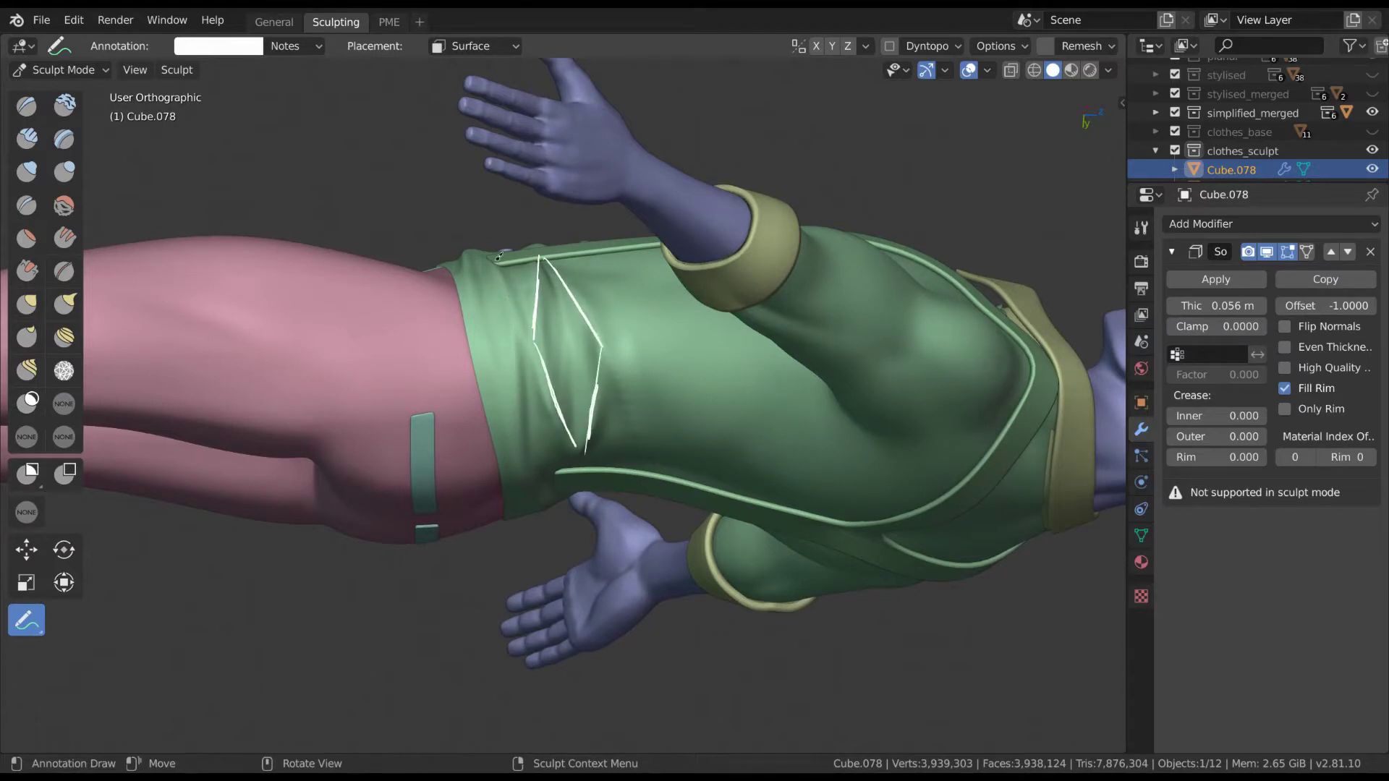
pyautogui.moveTo(567, 454)
pyautogui.mouseDown(button='middle')
pyautogui.moveTo(616, 382)
pyautogui.moveTo(524, 299)
pyautogui.mouseUp(button='middle')
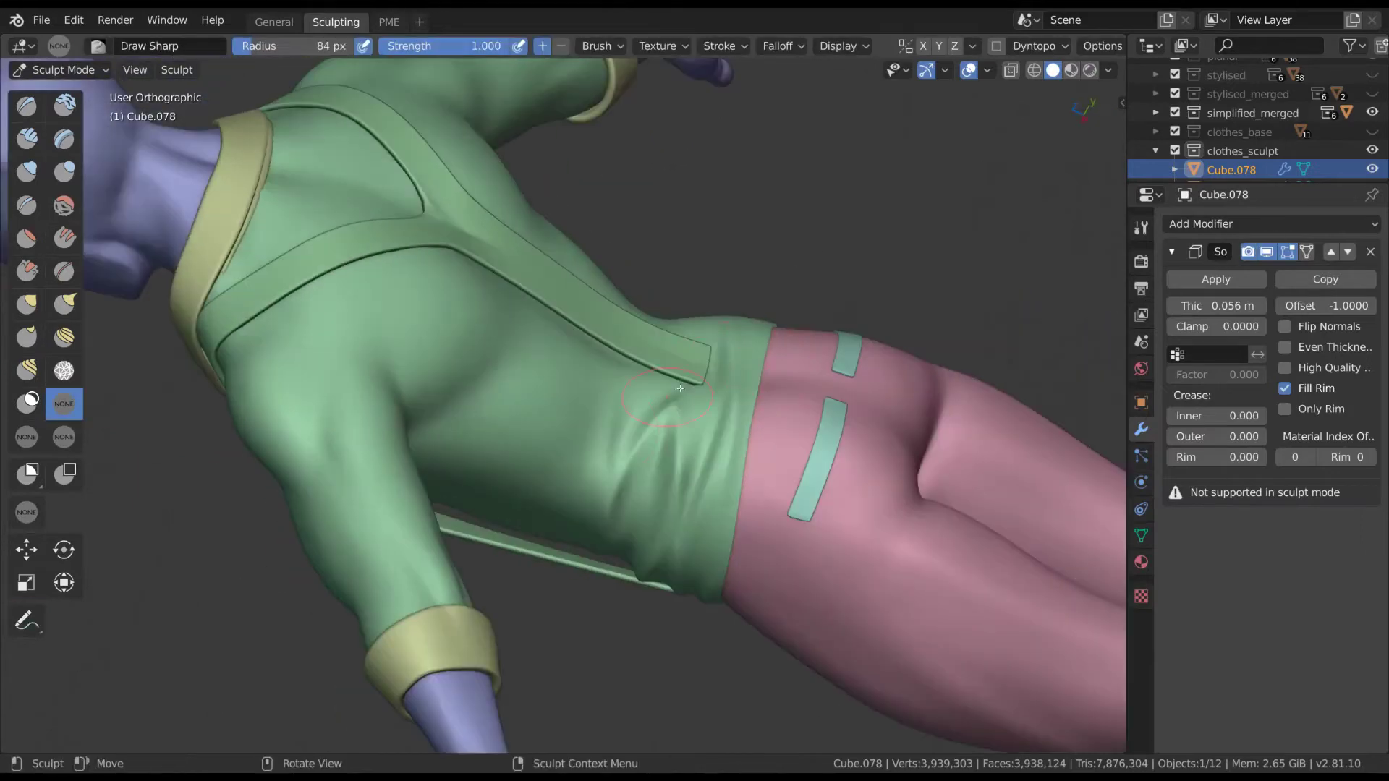
# - Set Draw Sharp radius to 115 px and push the shirt's edge slightly outward
pyautogui.press('f')
pyautogui.click(571, 476)
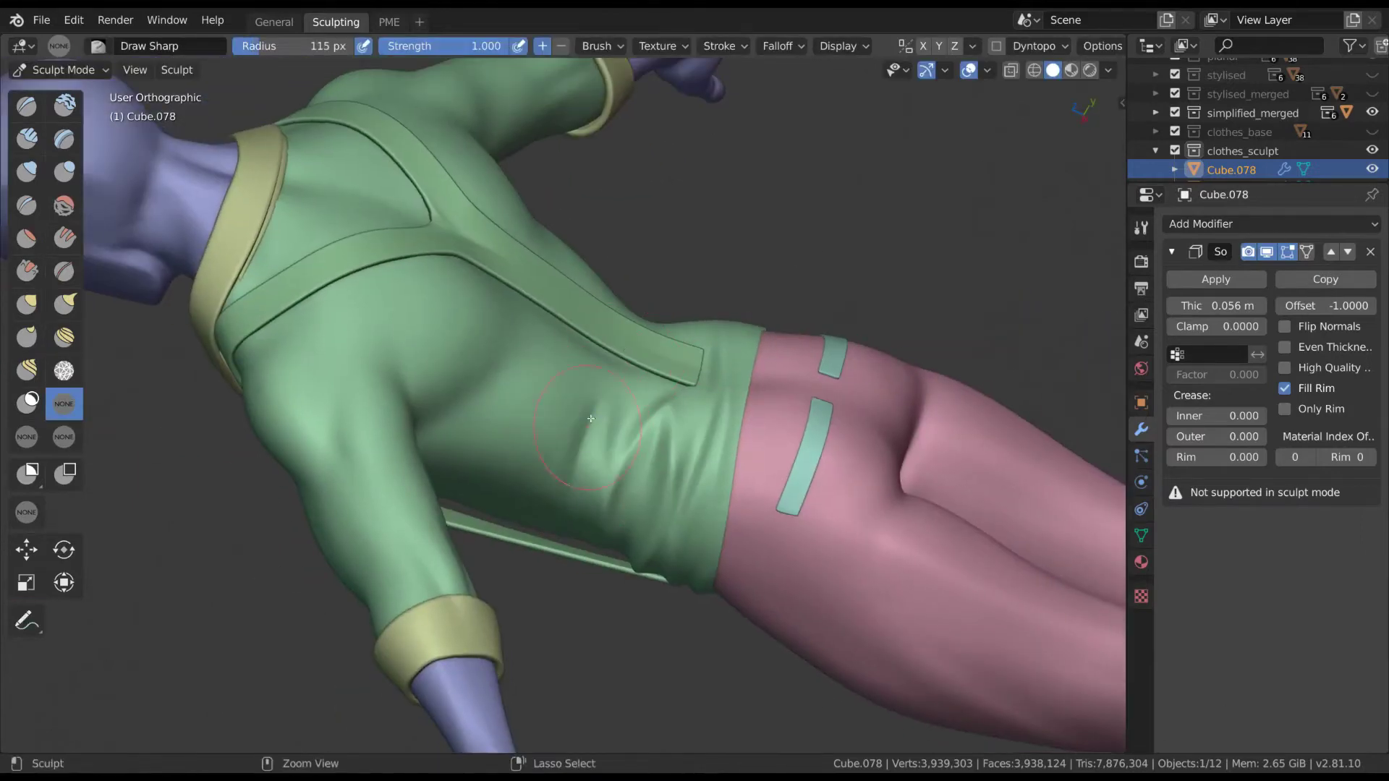
pyautogui.moveTo(552, 453)
pyautogui.mouseDown(button='middle')
pyautogui.moveTo(636, 310)
pyautogui.moveTo(653, 360)
pyautogui.mouseUp(button='middle')
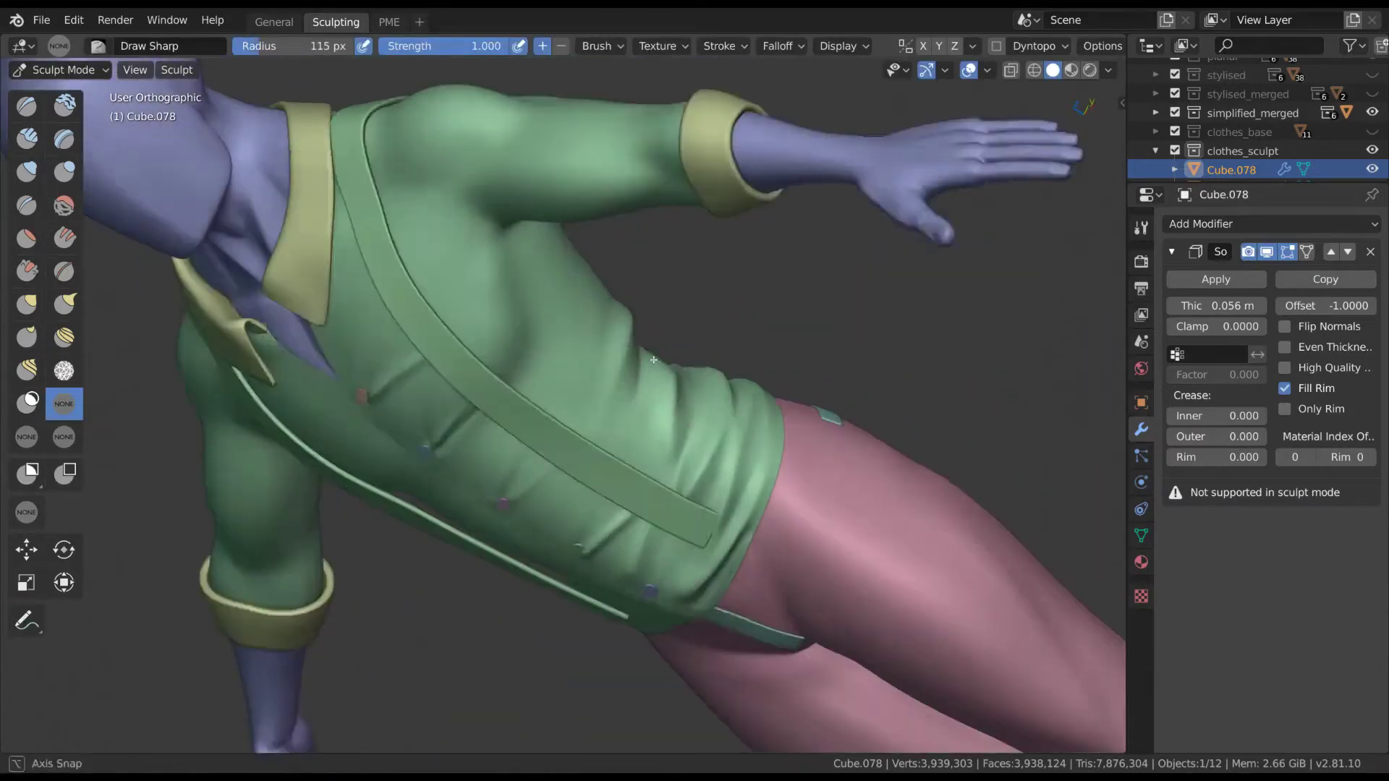
pyautogui.scroll(-3, 653, 359)
pyautogui.scroll(-3, 713, 248)
pyautogui.scroll(1, 747, 376)
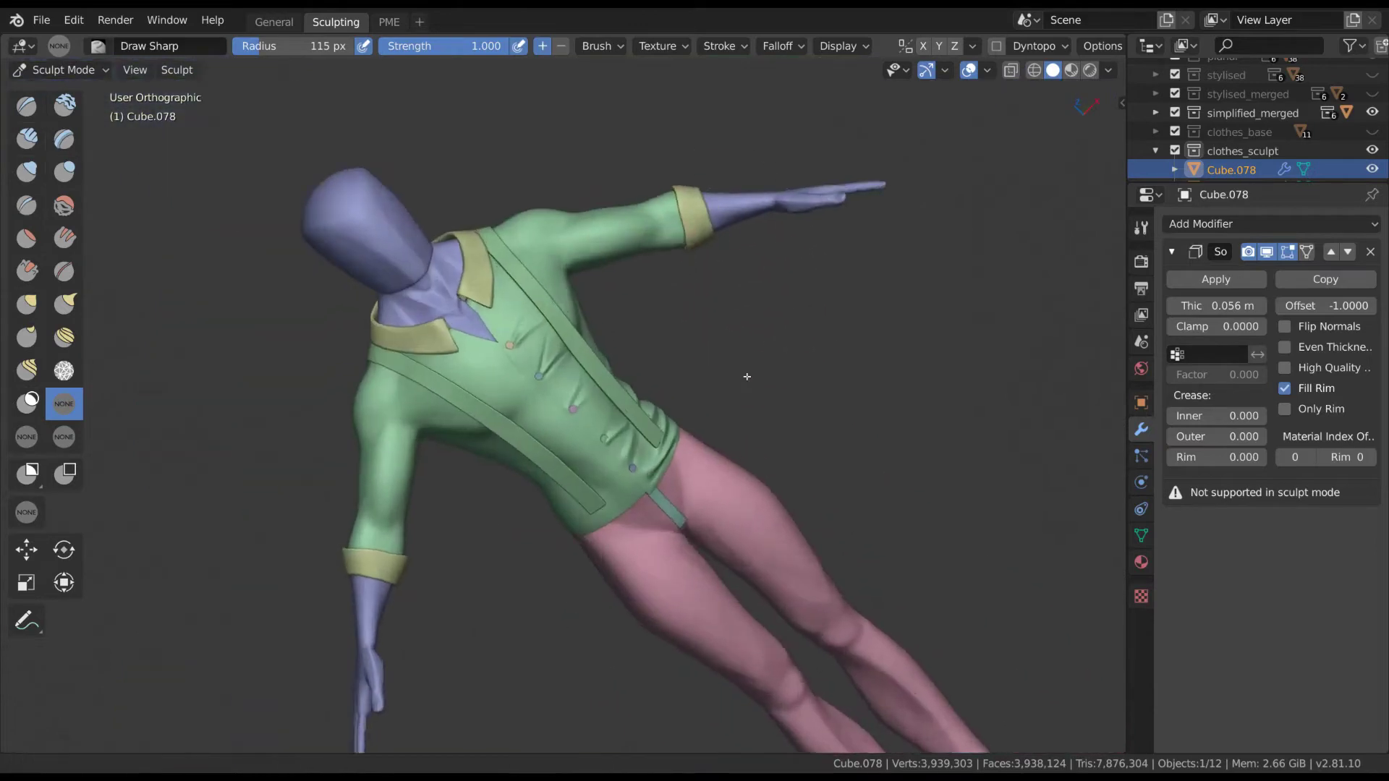
pyautogui.moveTo(747, 376); pyautogui.dragTo(664, 359, button='middle')
pyautogui.scroll(5, 663, 358)
pyautogui.press('f')
pyautogui.moveTo(663, 358); pyautogui.dragTo(669, 395)
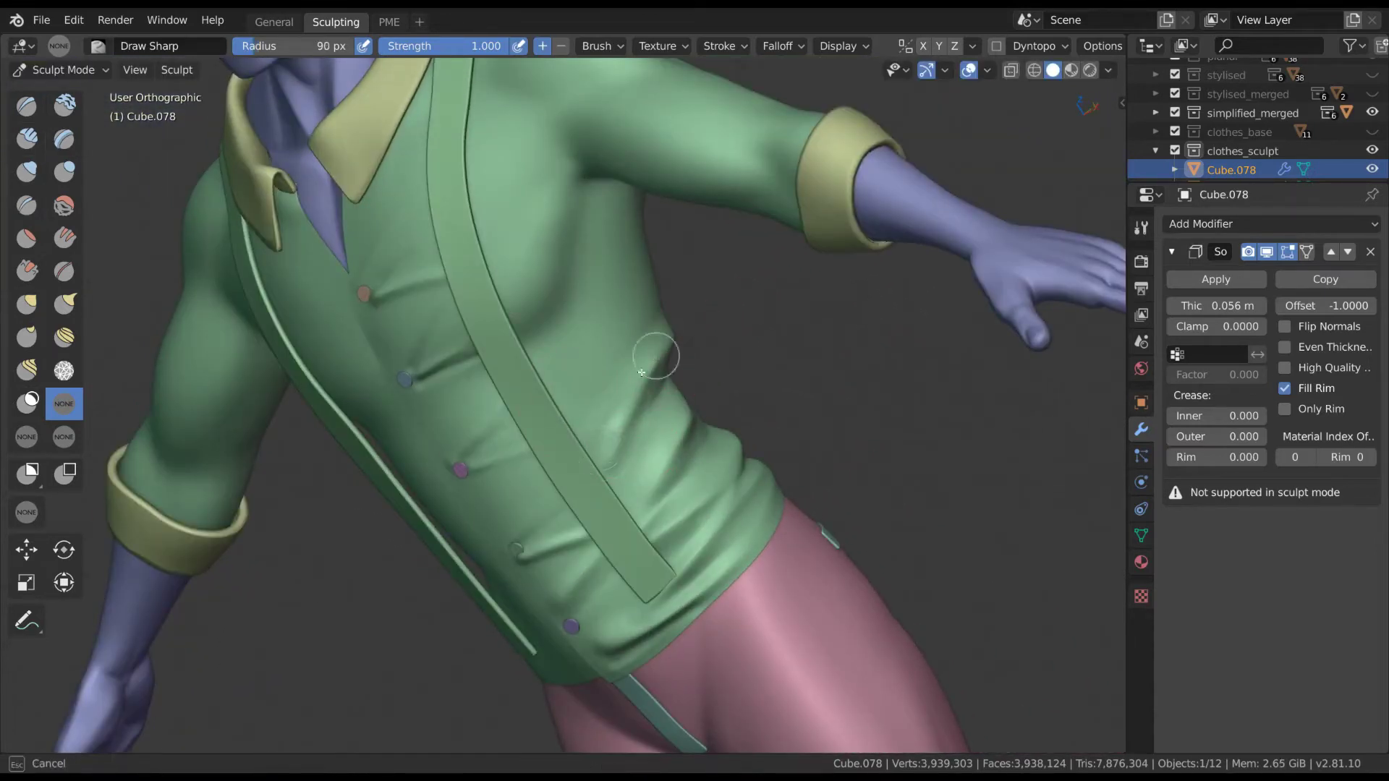
# - Soften the chest folds with the Smooth brush at 0.623 strength
pyautogui.keyDown('shift'); pyautogui.moveTo(661, 445); pyautogui.dragTo(598, 437, button='middle'); pyautogui.keyUp('shift')
pyautogui.press('s')
pyautogui.hotkey('shift', 'f')
pyautogui.click(573, 421)
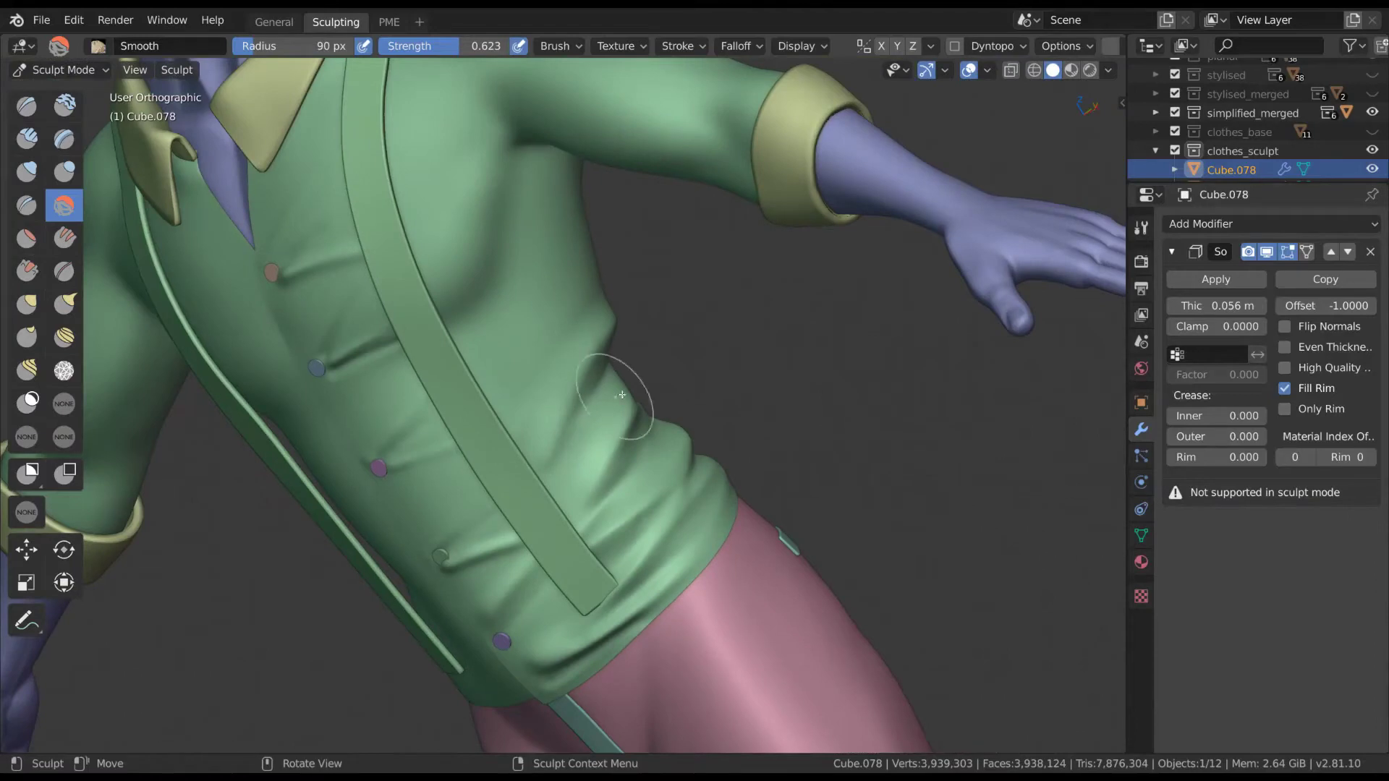
pyautogui.moveTo(629, 396); pyautogui.dragTo(562, 330, button='middle')
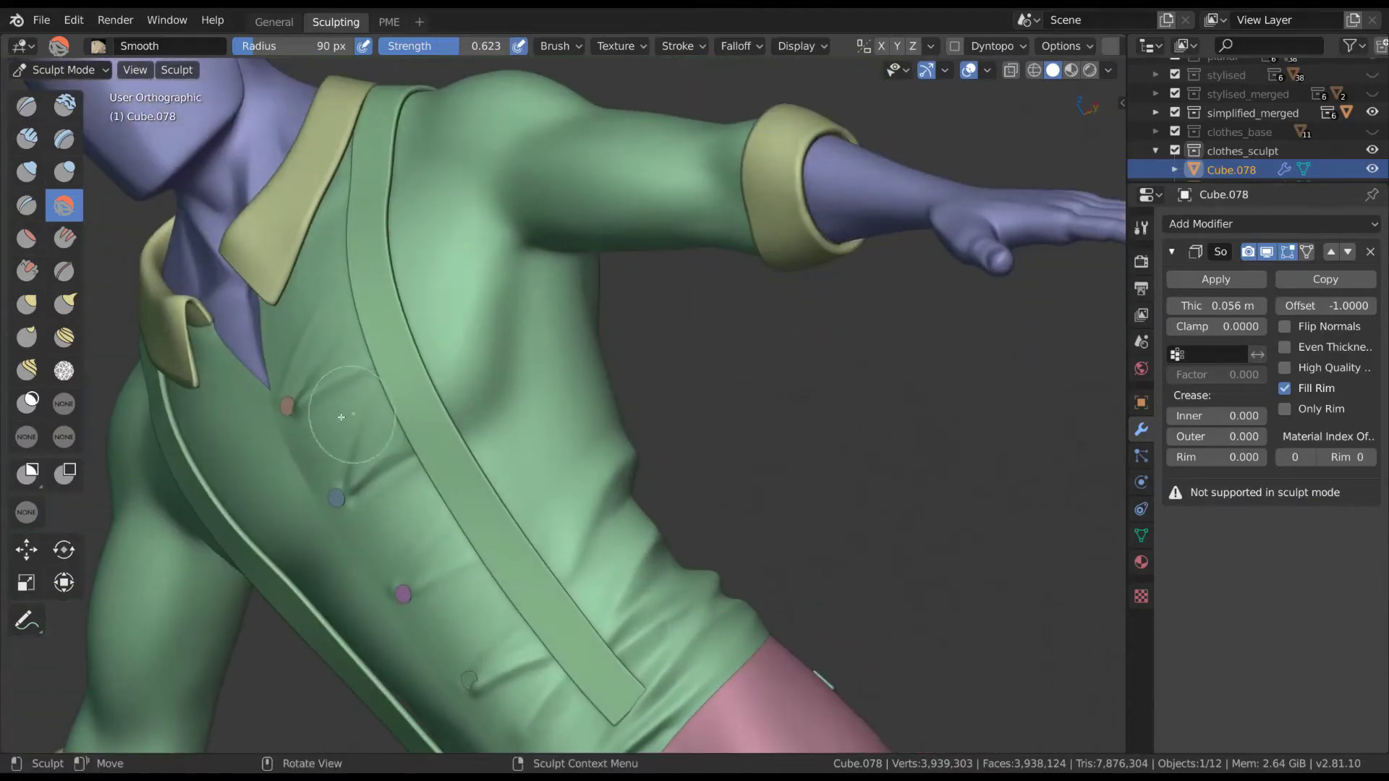
# - Switch back to Draw Sharp at 108 px and carve a crease below the armpit
pyautogui.click(63, 404)
pyautogui.moveTo(651, 361); pyautogui.dragTo(608, 304, button='middle')
pyautogui.press('f')
pyautogui.click(607, 296)
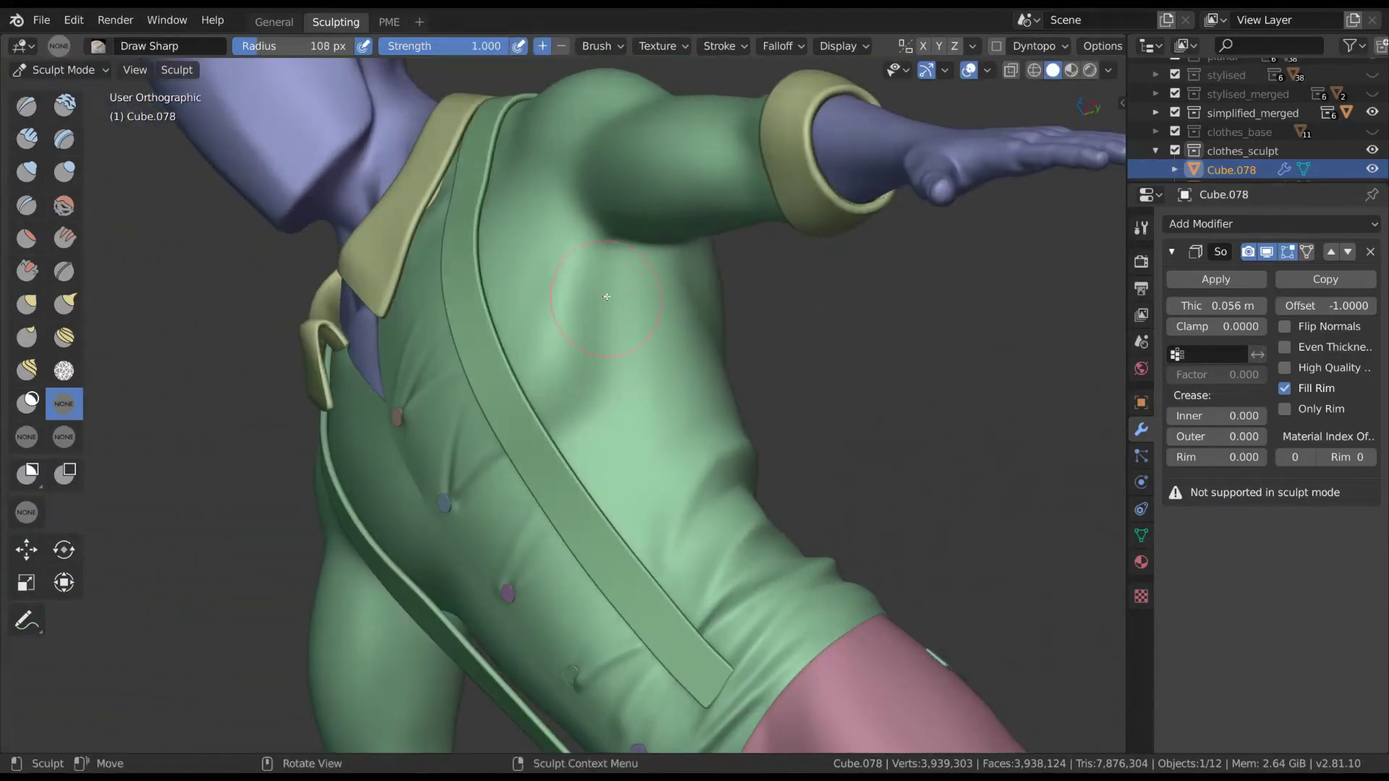
pyautogui.moveTo(571, 439); pyautogui.dragTo(622, 376, button='middle')
pyautogui.moveTo(655, 304); pyautogui.dragTo(636, 449)
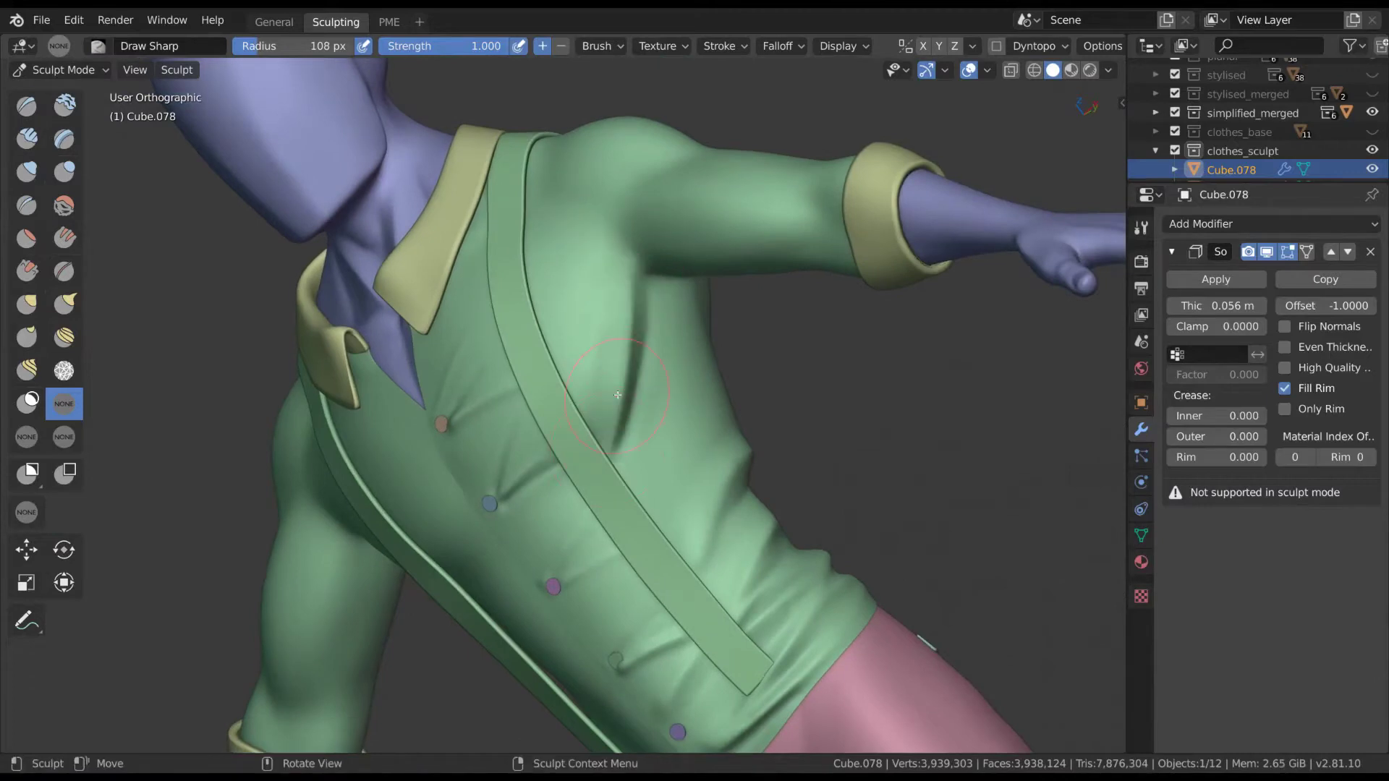
# - At 105 px radius, sculpt another sharp crease near the armpit
pyautogui.moveTo(656, 353)
pyautogui.mouseDown(button='middle')
pyautogui.moveTo(652, 340)
pyautogui.moveTo(687, 392)
pyautogui.moveTo(684, 347)
pyautogui.moveTo(706, 398)
pyautogui.mouseUp(button='middle')
pyautogui.press('f')
pyautogui.click(654, 348)
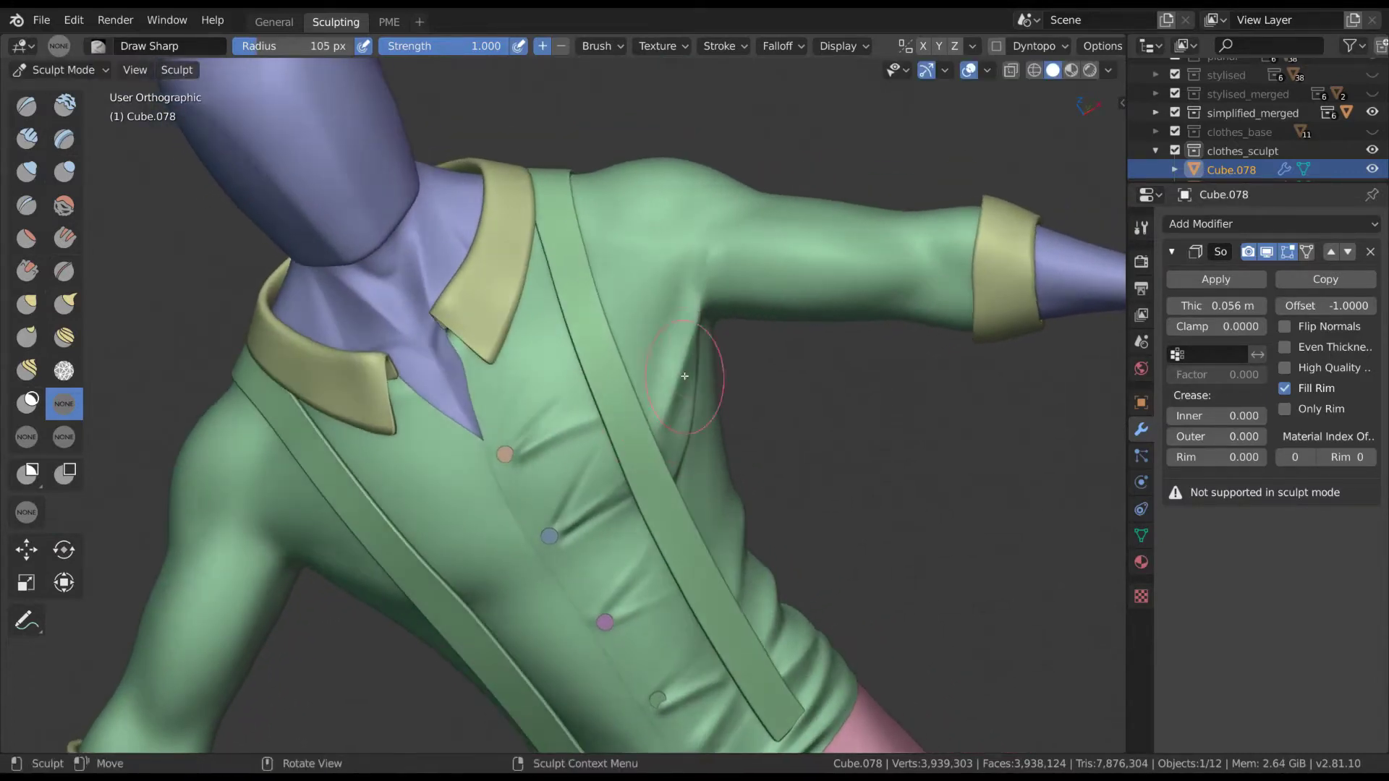
pyautogui.moveTo(696, 290); pyautogui.dragTo(691, 306, button='middle')
pyautogui.moveTo(678, 293); pyautogui.dragTo(643, 338)
pyautogui.moveTo(683, 347); pyautogui.dragTo(600, 338, button='middle')
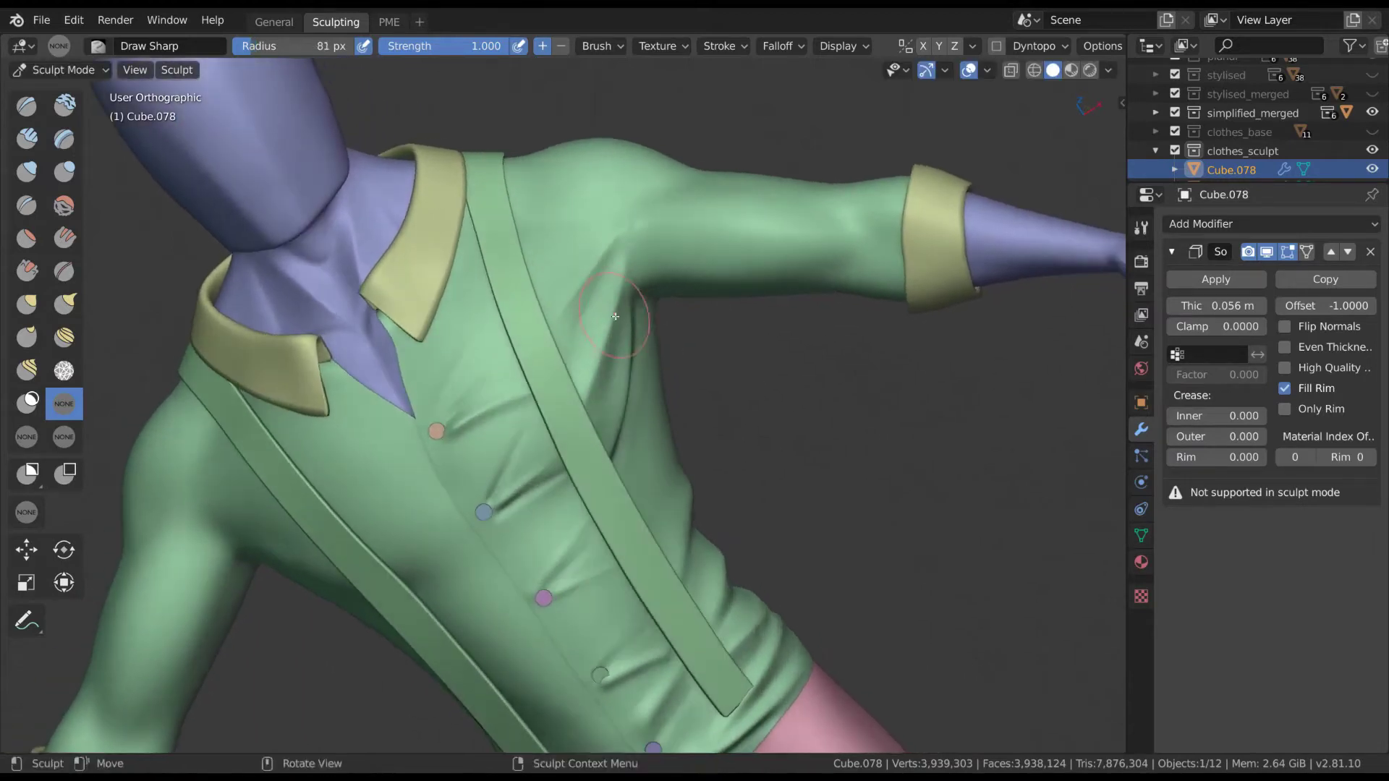
# - Orbit around the figure to inspect the back, strap and shoulder
pyautogui.scroll(-5, 618, 370)
pyautogui.moveTo(670, 348); pyautogui.dragTo(843, 533, button='middle')
pyautogui.scroll(3, 724, 434)
pyautogui.scroll(3, 554, 335)
pyautogui.moveTo(554, 334)
pyautogui.mouseDown(button='middle')
pyautogui.moveTo(562, 370)
pyautogui.moveTo(597, 377)
pyautogui.mouseUp(button='middle')
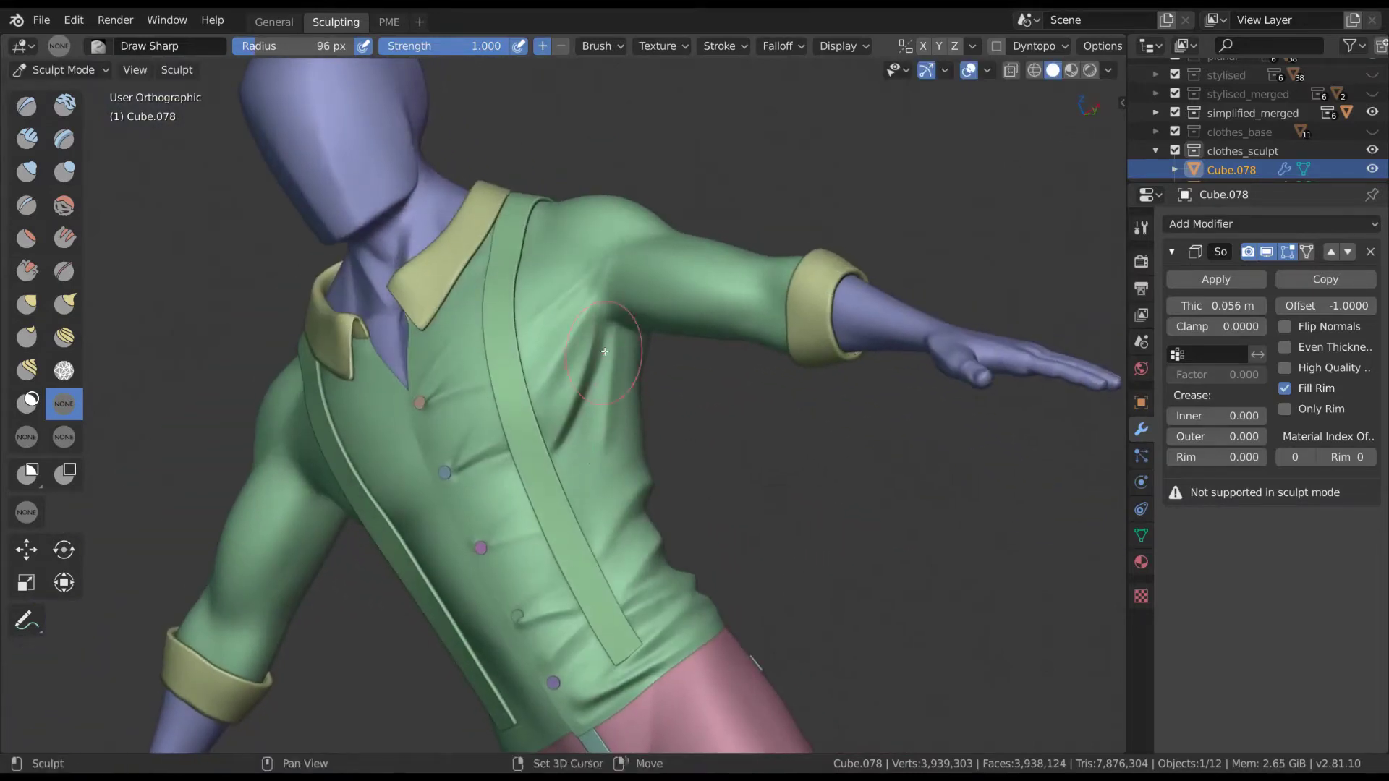
pyautogui.moveTo(843, 255)
pyautogui.mouseDown(button='middle')
pyautogui.moveTo(552, 380)
pyautogui.moveTo(550, 307)
pyautogui.moveTo(582, 315)
pyautogui.mouseUp(button='middle')
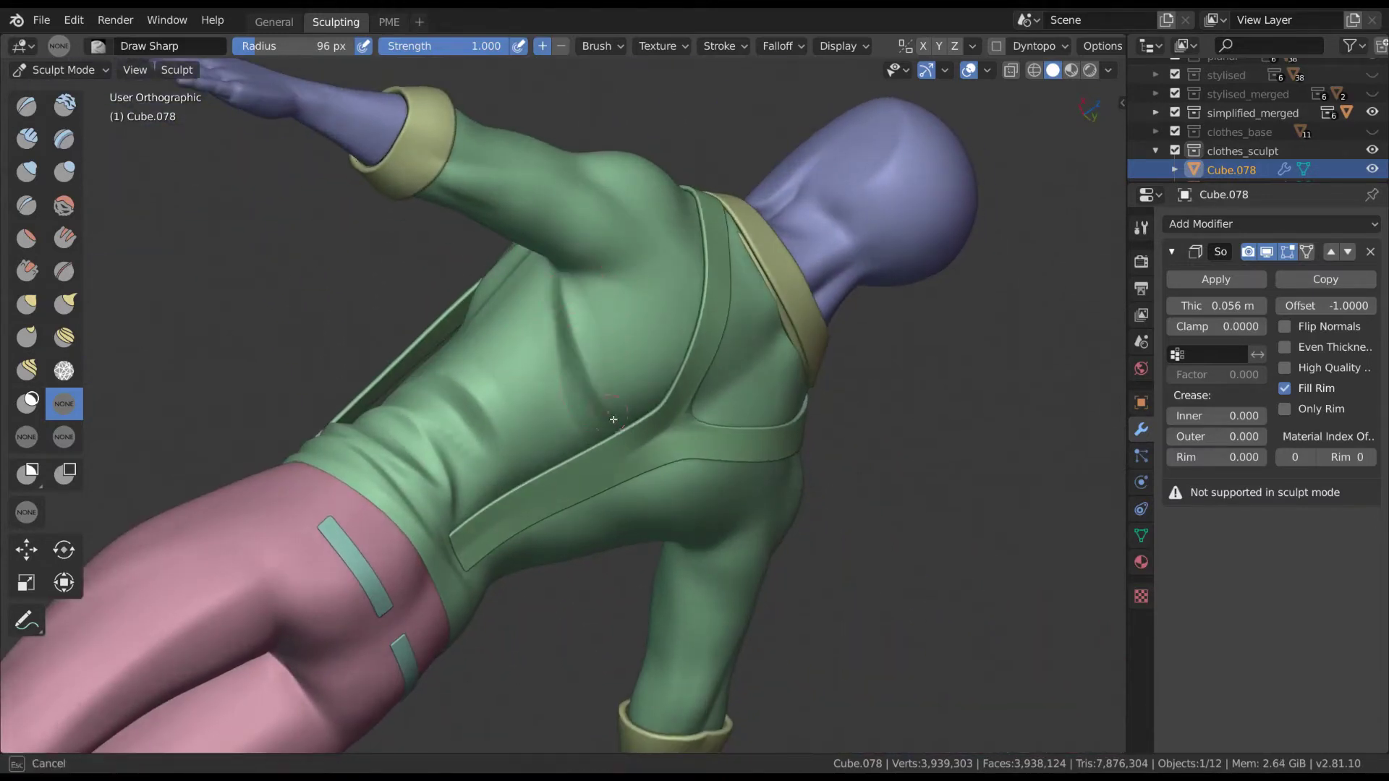
pyautogui.moveTo(614, 419); pyautogui.dragTo(569, 312, button='middle')
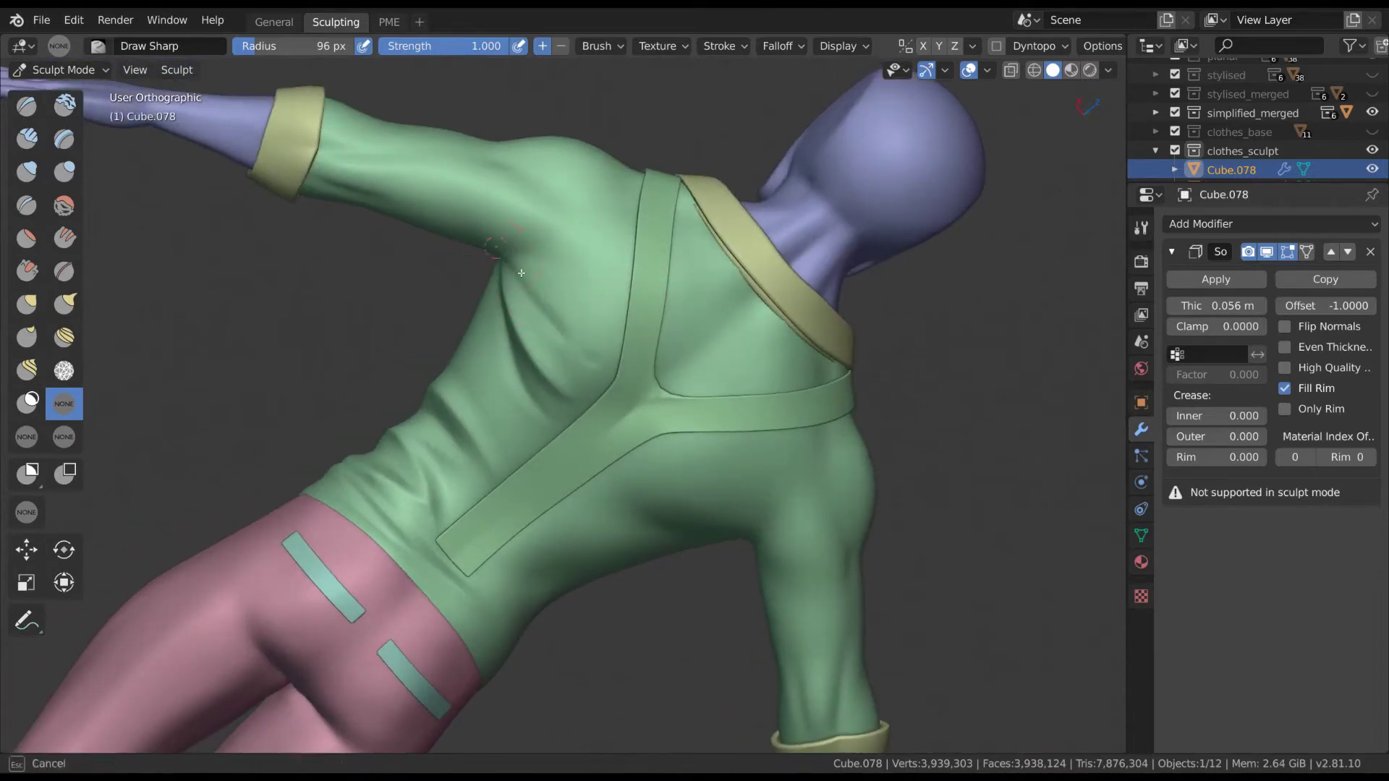
pyautogui.moveTo(636, 307); pyautogui.dragTo(530, 342, button='middle')
pyautogui.moveTo(525, 399); pyautogui.dragTo(564, 282, button='middle')
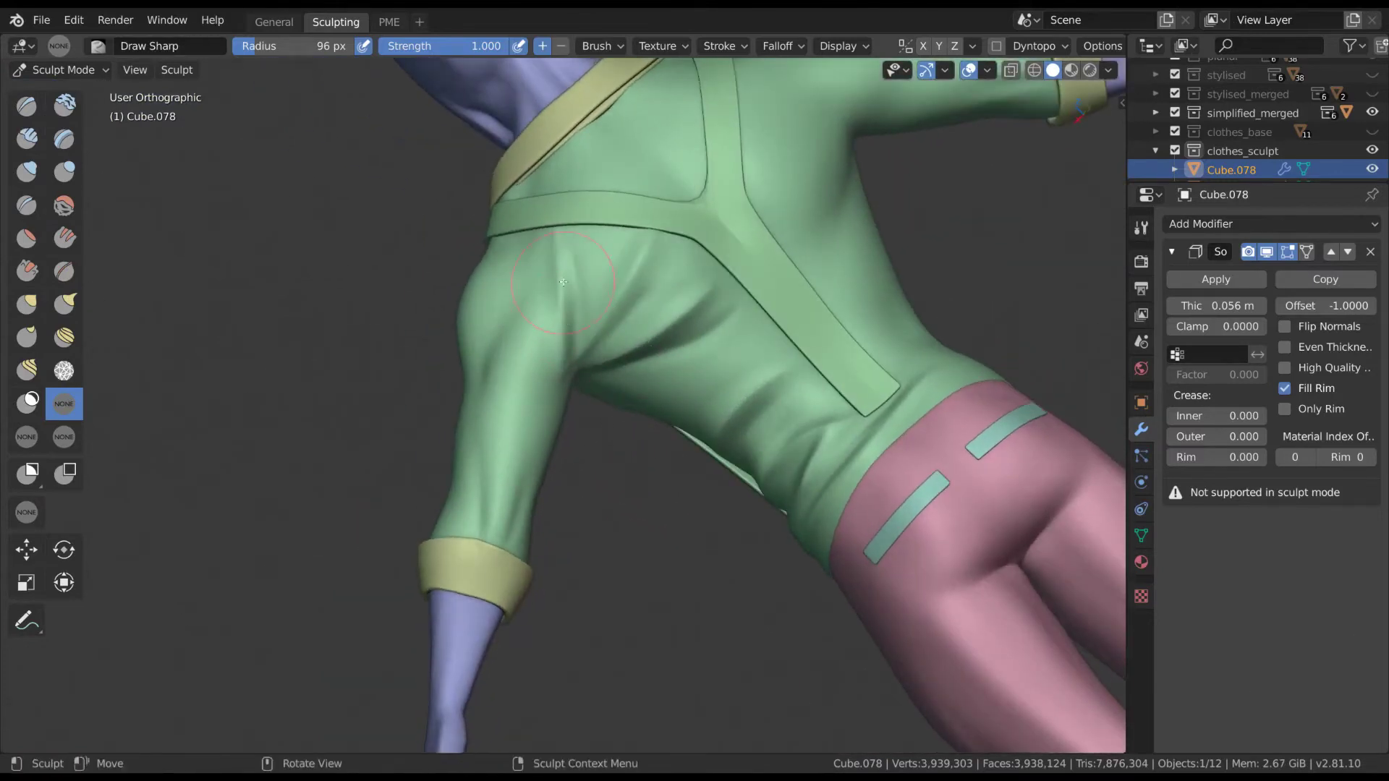
pyautogui.moveTo(561, 354)
pyautogui.mouseDown(button='middle')
pyautogui.moveTo(936, 388)
pyautogui.moveTo(799, 301)
pyautogui.moveTo(773, 161)
pyautogui.moveTo(589, 497)
pyautogui.moveTo(900, 223)
pyautogui.moveTo(566, 422)
pyautogui.moveTo(551, 360)
pyautogui.mouseUp(button='middle')
# - Sculpt a crease running down from the shoulder bulge
pyautogui.moveTo(547, 324)
pyautogui.mouseDown()
pyautogui.moveTo(517, 400)
pyautogui.moveTo(515, 340)
pyautogui.mouseUp()
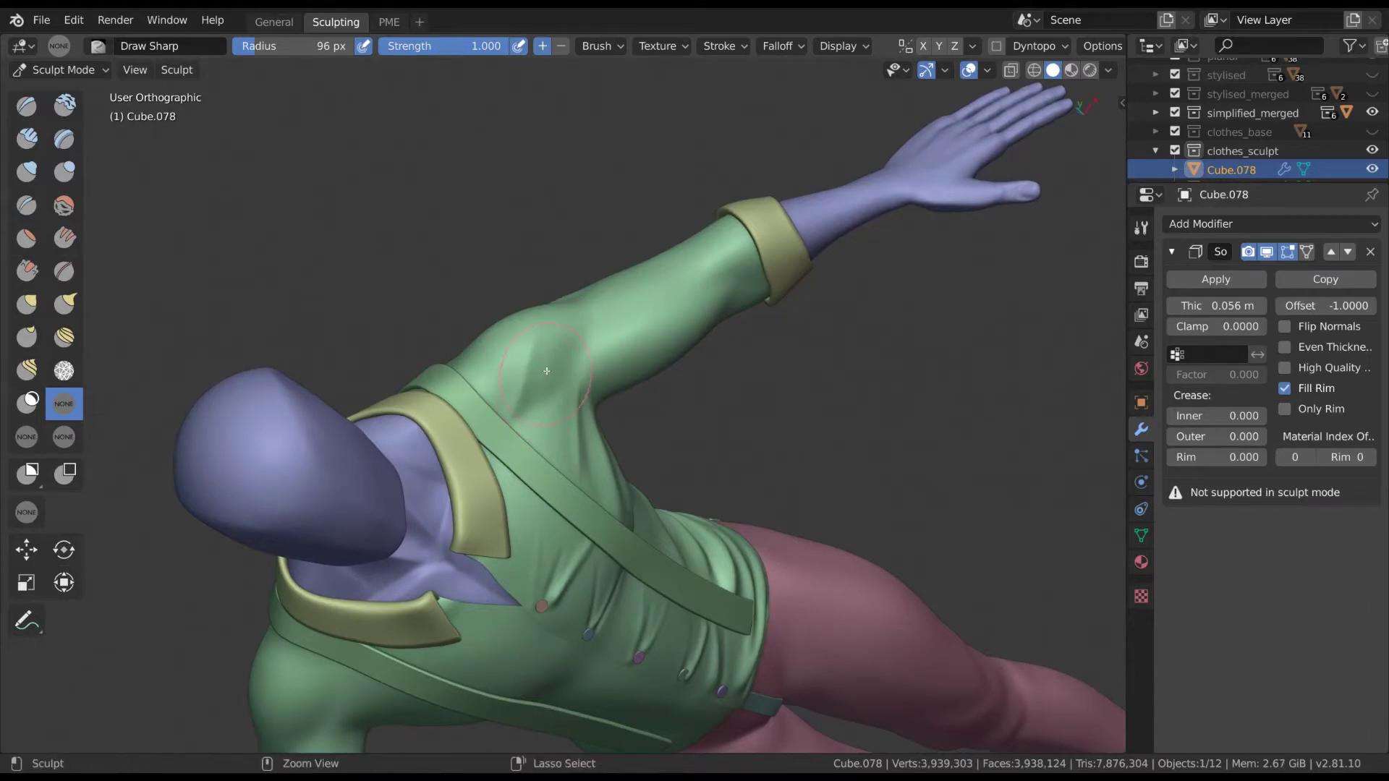
pyautogui.moveTo(530, 449); pyautogui.dragTo(554, 362, button='middle')
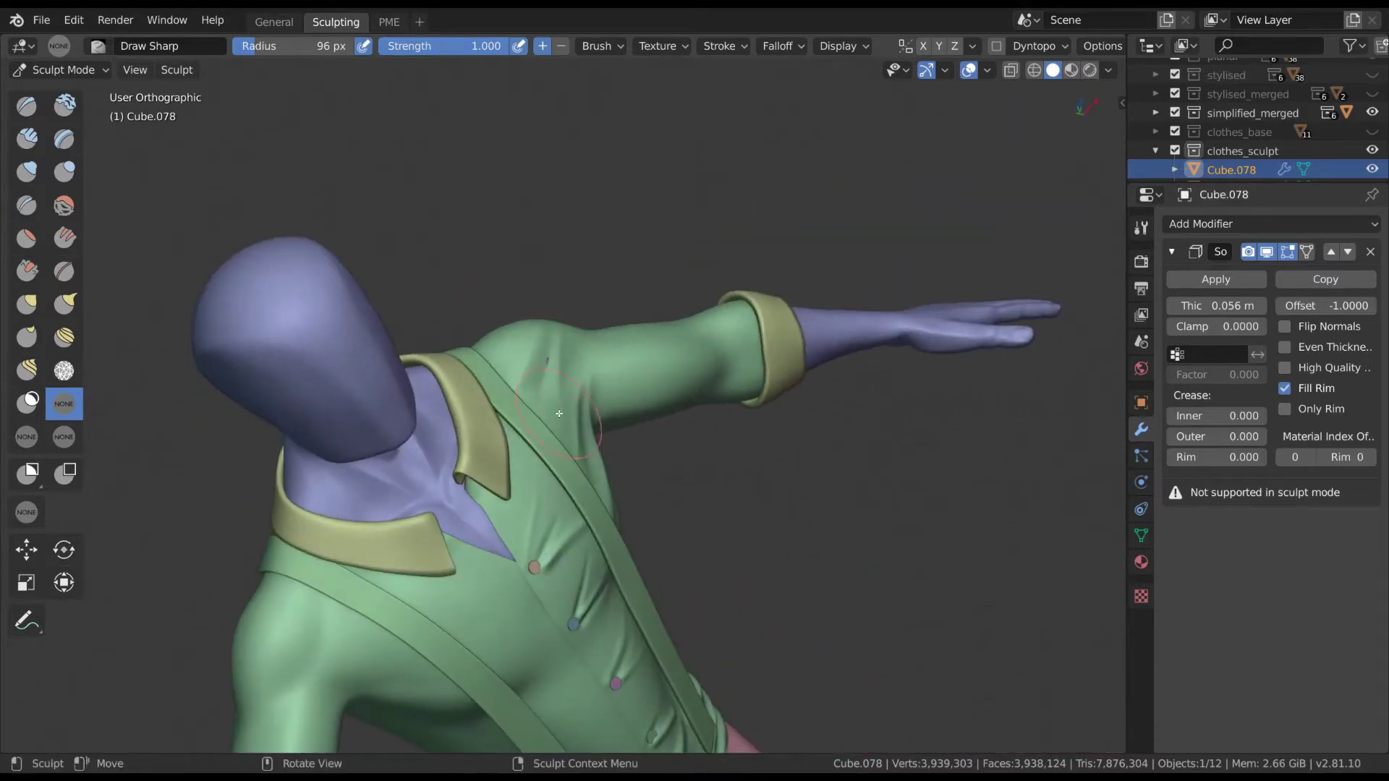
pyautogui.moveTo(574, 452); pyautogui.dragTo(583, 391, button='middle')
pyautogui.scroll(3, 582, 390)
# - Hide the collar in Object Mode and return the shirt to Sculpt Mode
pyautogui.hotkey('ctrl', 'Tab')
pyautogui.click(528, 352)
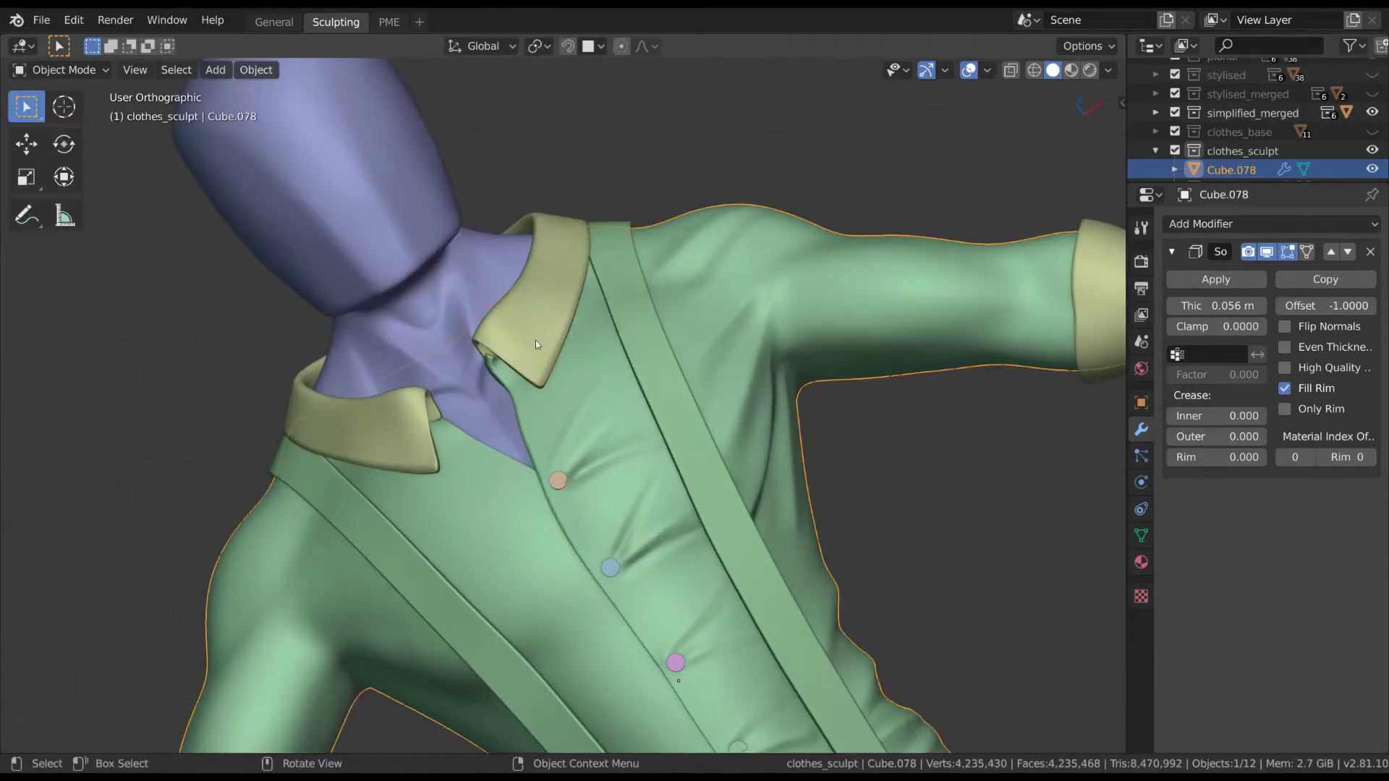
pyautogui.press('h')
pyautogui.click(549, 363)
pyautogui.hotkey('ctrl', 'Tab')
pyautogui.click(544, 419)
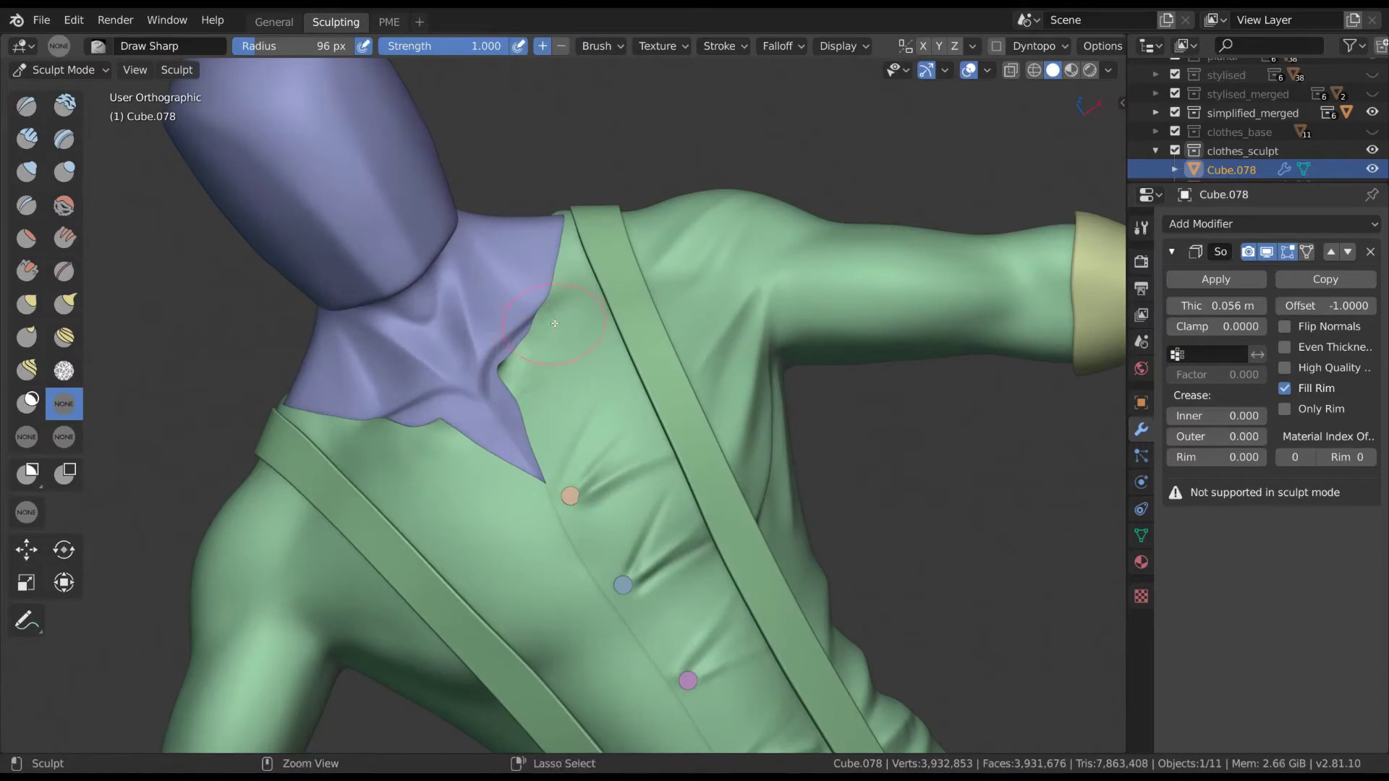
# - At 100 px radius, work folds around the neckline and chest, ending in front view
pyautogui.moveTo(528, 359)
pyautogui.mouseDown(button='middle')
pyautogui.moveTo(540, 337)
pyautogui.moveTo(585, 390)
pyautogui.mouseUp(button='middle')
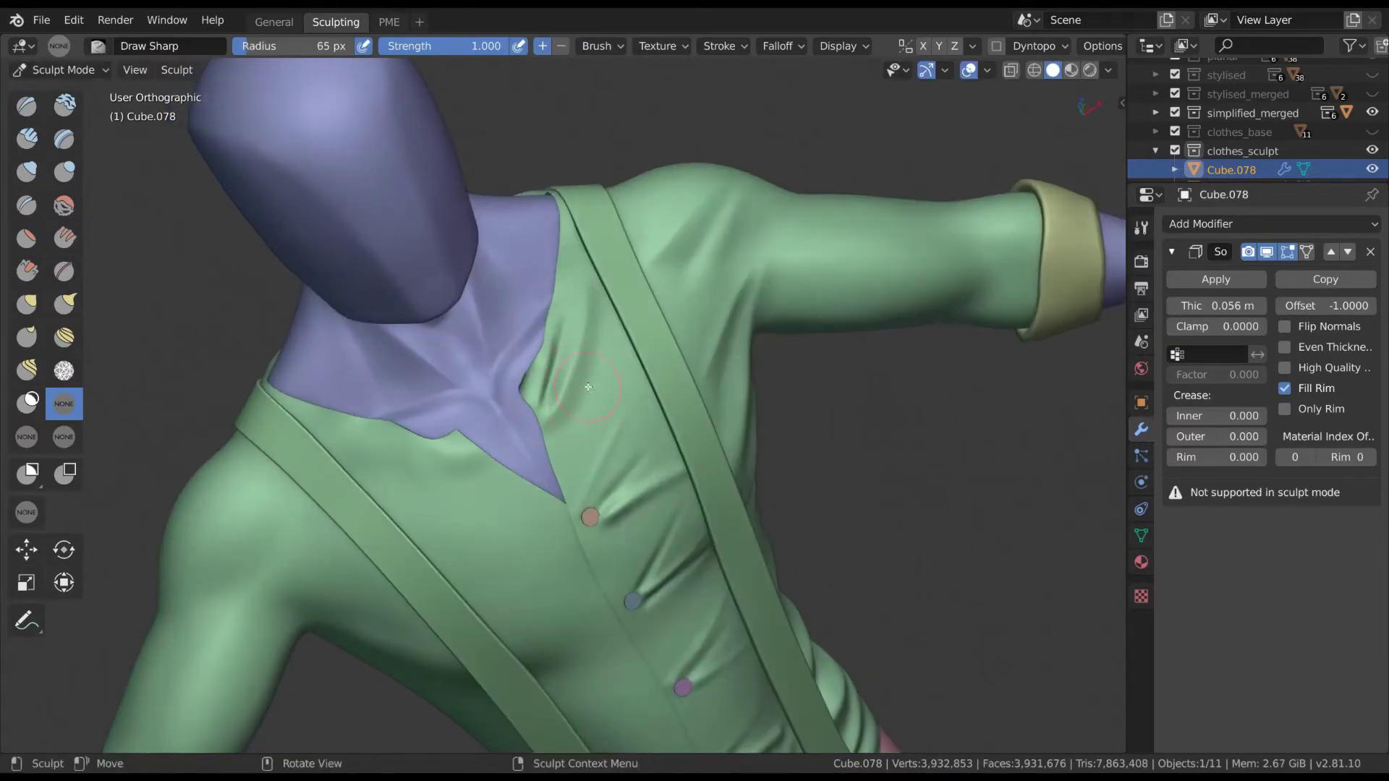
pyautogui.press('f')
pyautogui.click(579, 423)
pyautogui.moveTo(578, 423); pyautogui.dragTo(638, 466, button='middle')
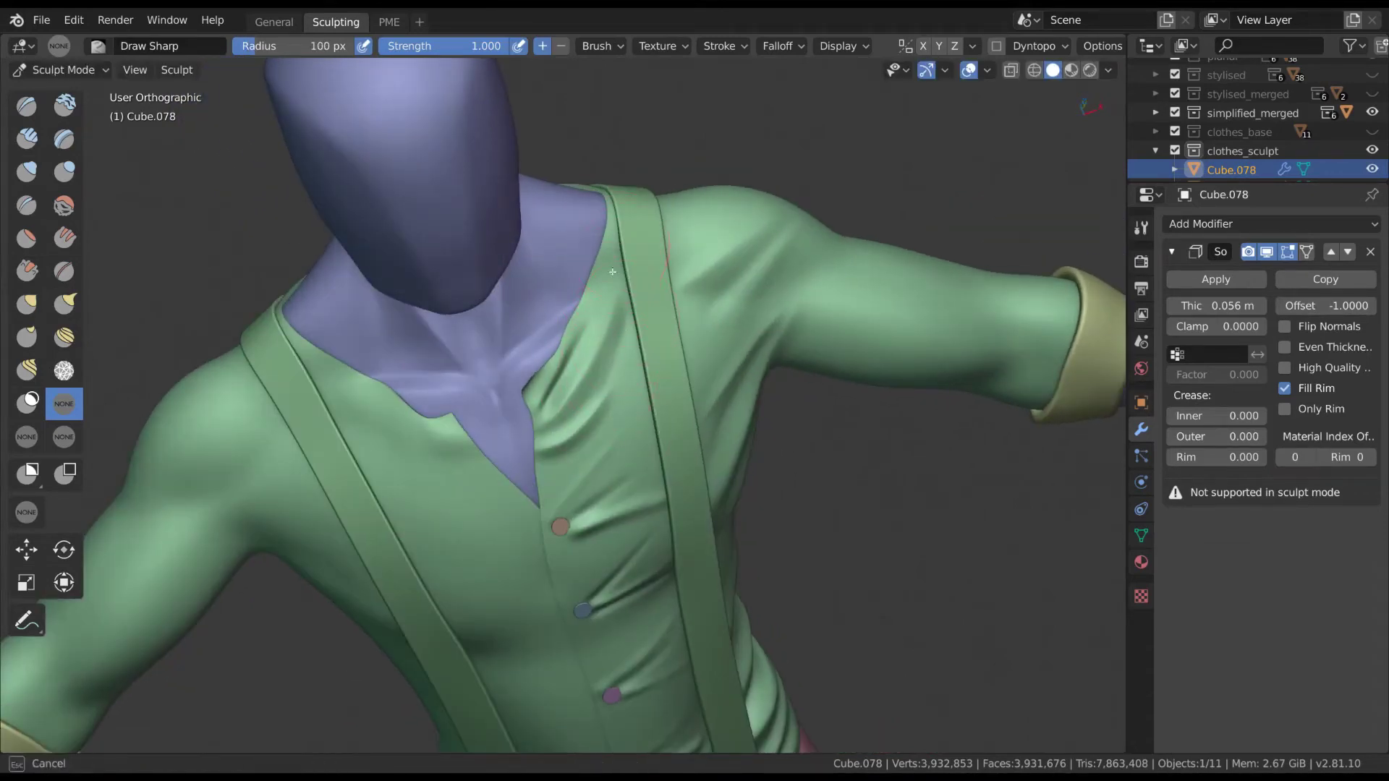
pyautogui.moveTo(613, 272); pyautogui.dragTo(604, 290, button='middle')
pyautogui.moveTo(550, 380)
pyautogui.mouseDown(button='middle')
pyautogui.moveTo(756, 567)
pyautogui.moveTo(528, 289)
pyautogui.moveTo(555, 373)
pyautogui.mouseUp(button='middle')
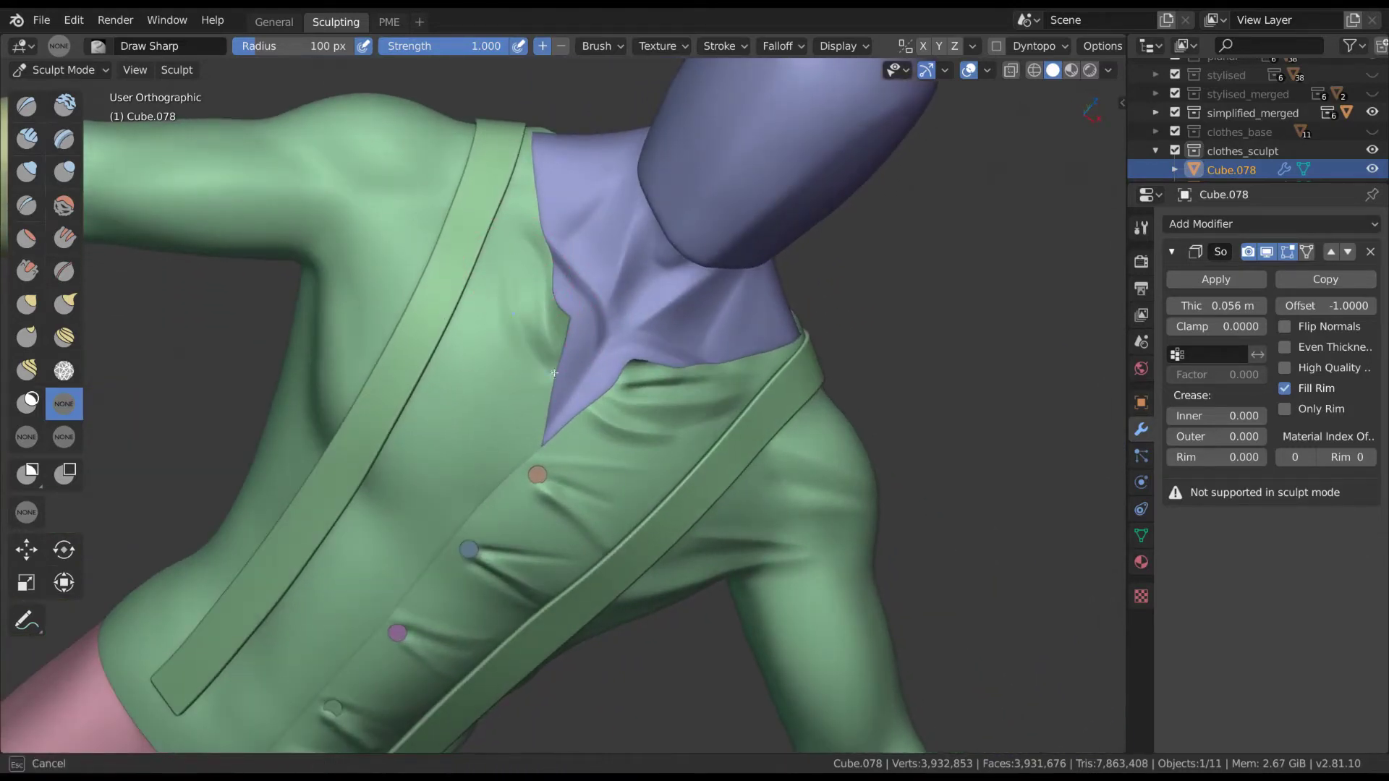
pyautogui.moveTo(509, 260)
pyautogui.mouseDown(button='middle')
pyautogui.moveTo(524, 308)
pyautogui.moveTo(502, 286)
pyautogui.mouseUp(button='middle')
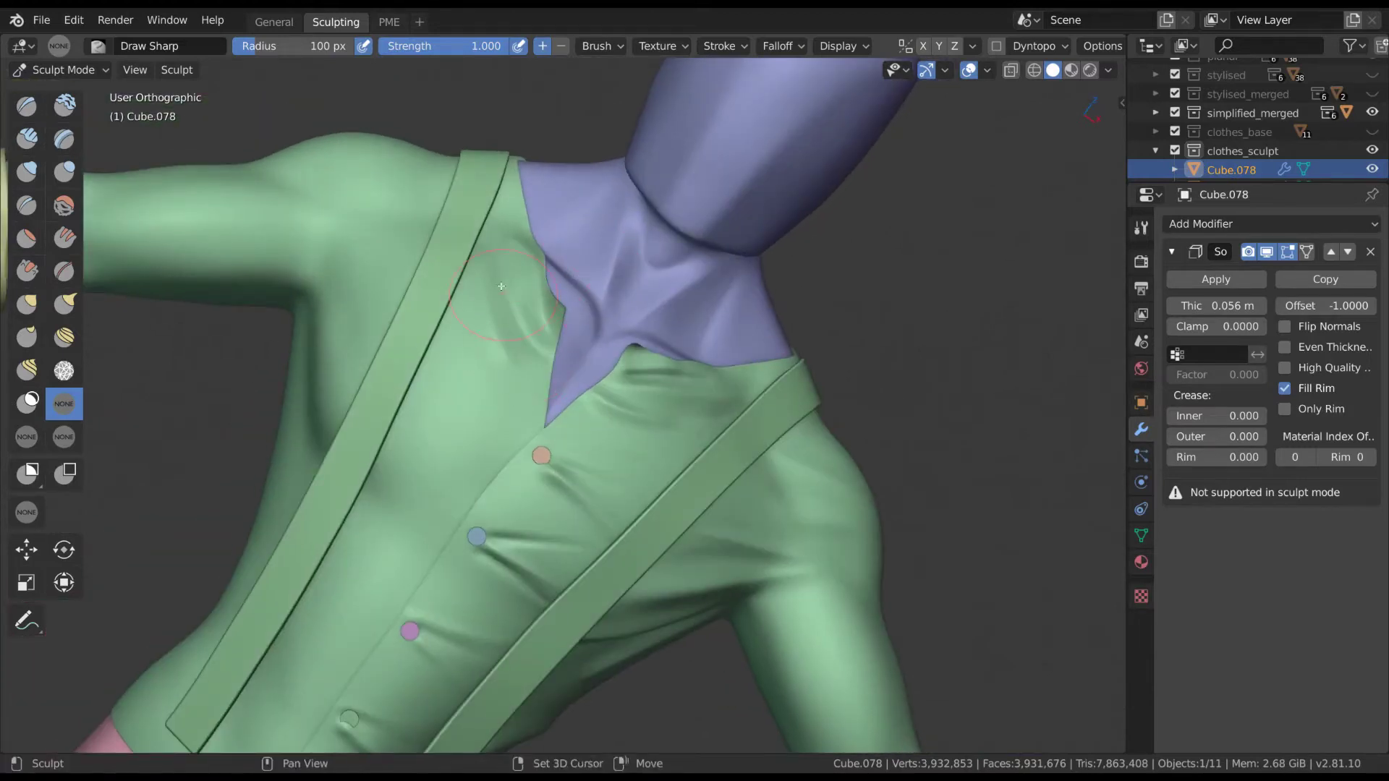
pyautogui.press('KP_1')
# - Unhide the collar with Alt+H and go back to sculpting the shirt
pyautogui.hotkey('ctrl', 'Tab')
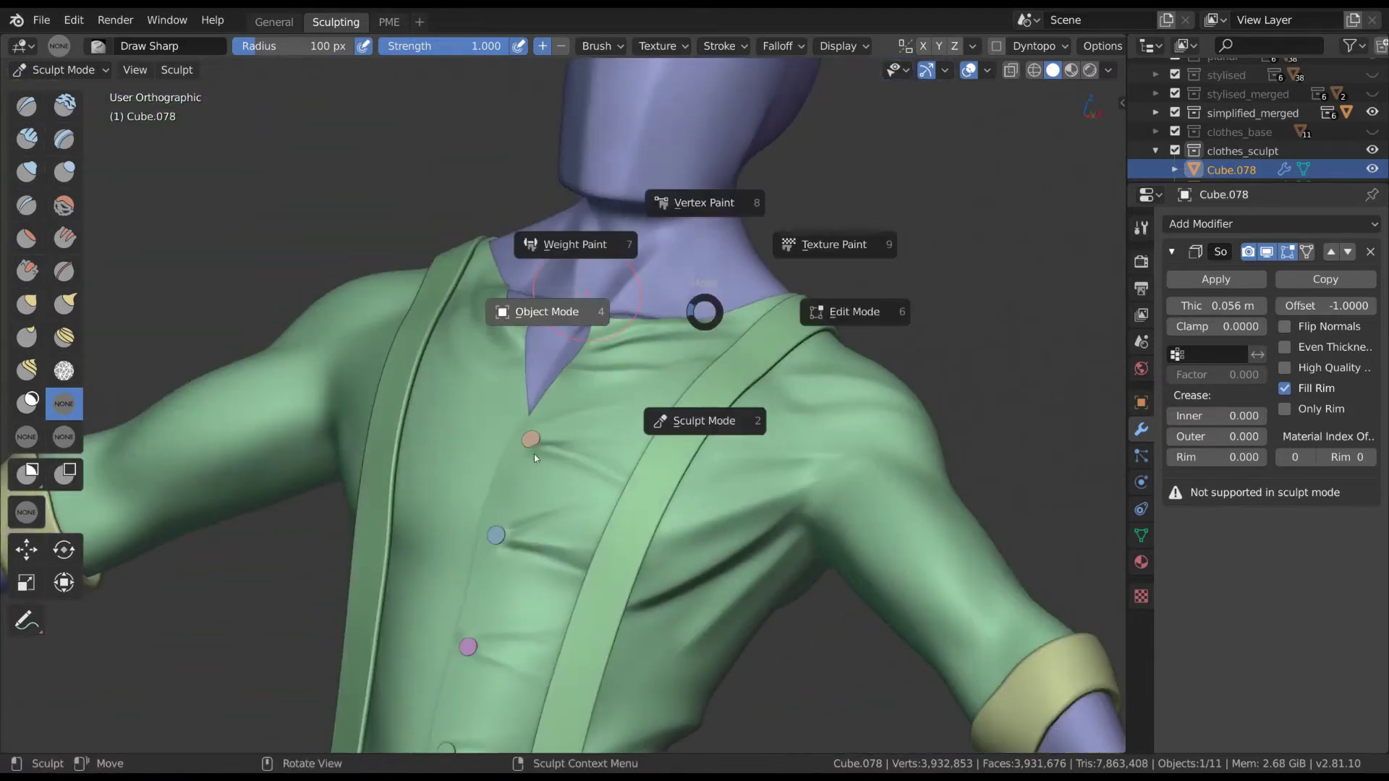
pyautogui.click(550, 311)
pyautogui.hotkey('alt', 'h')
pyautogui.scroll(-4, 660, 456)
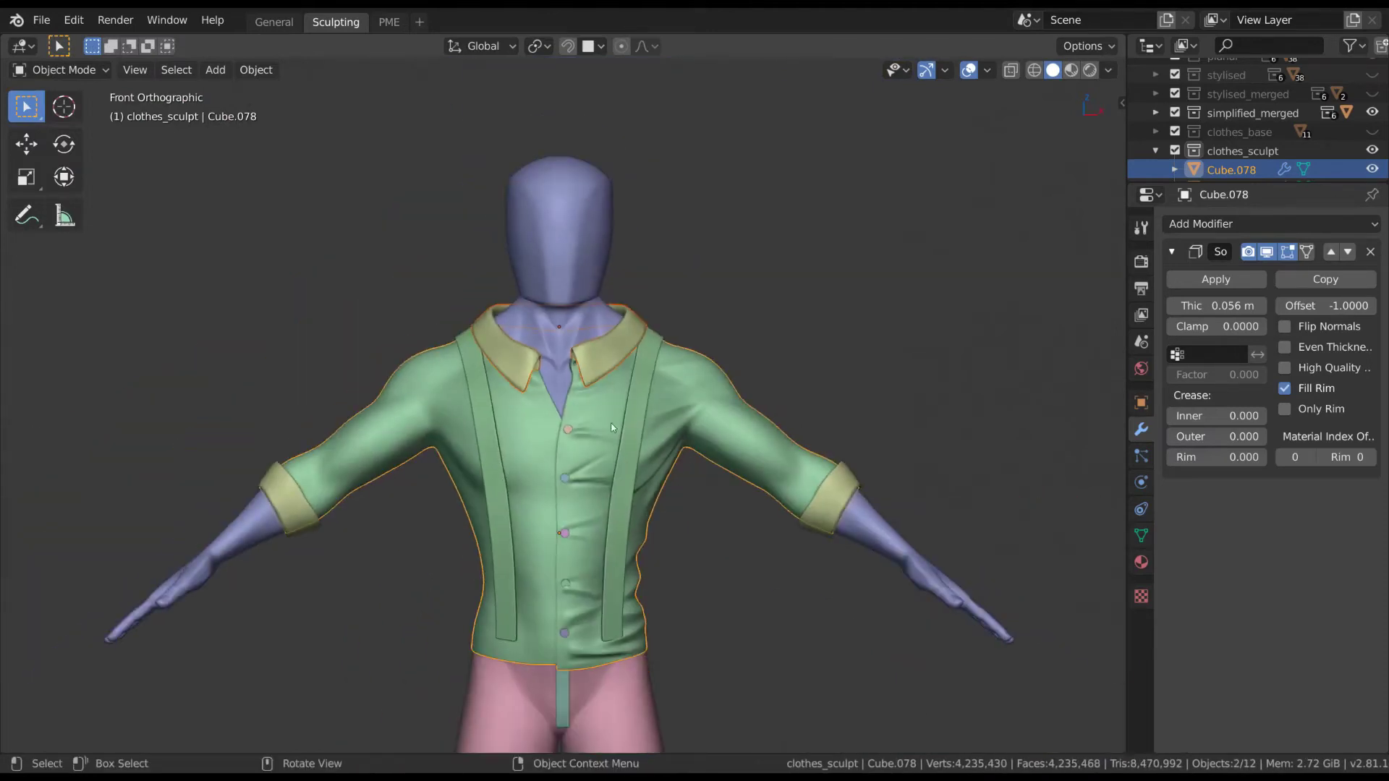
pyautogui.hotkey('ctrl', 'Tab')
pyautogui.click(718, 459)
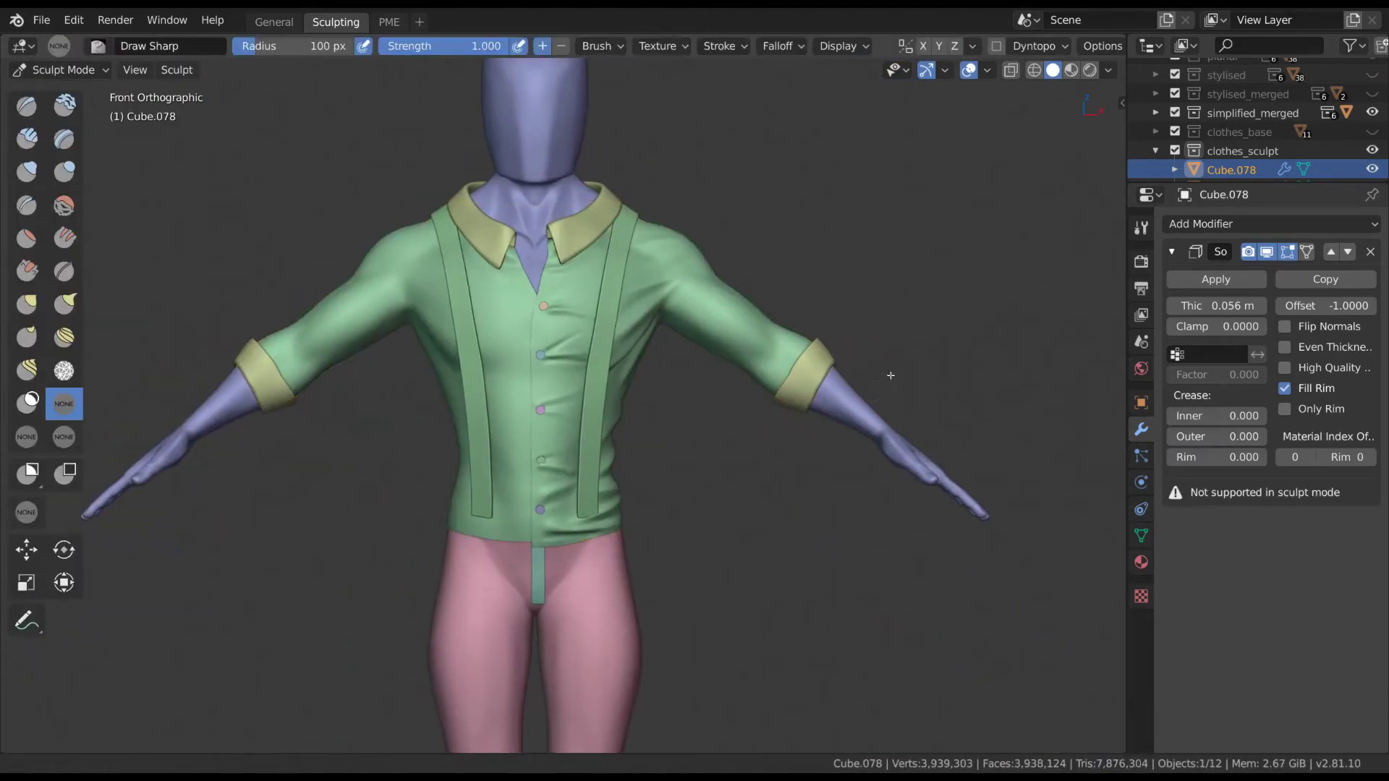
# - Set the radius to 80 px and sculpt a sharp crease just above the sleeve cuff
pyautogui.scroll(4, 676, 481)
pyautogui.scroll(2, 680, 387)
pyautogui.scroll(-1, 680, 389)
pyautogui.press('f')
pyautogui.click(655, 376)
pyautogui.moveTo(713, 319); pyautogui.dragTo(647, 430)
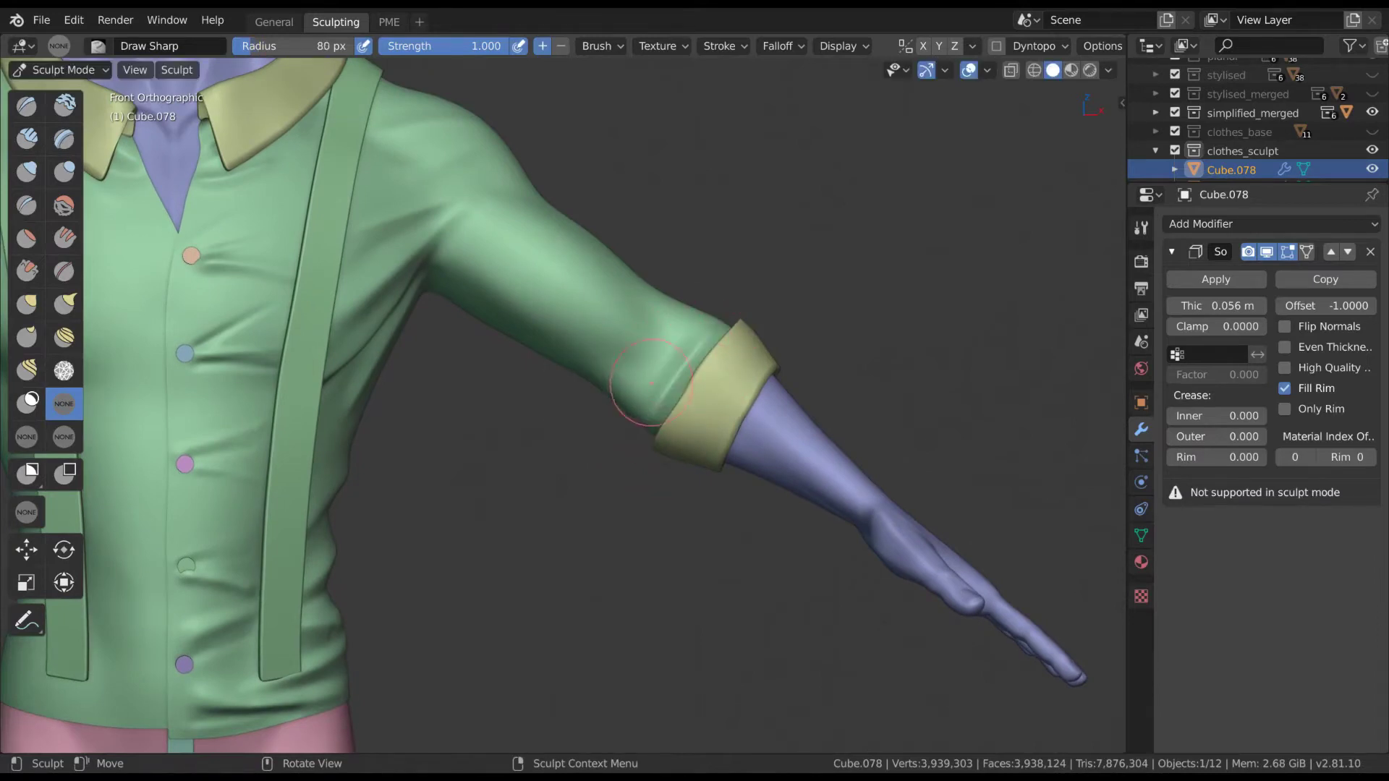
# - At 125 px radius, sculpt and deepen folds in the sleeve above the cuff
pyautogui.moveTo(507, 396)
pyautogui.mouseDown(button='middle')
pyautogui.moveTo(671, 348)
pyautogui.moveTo(661, 321)
pyautogui.mouseUp(button='middle')
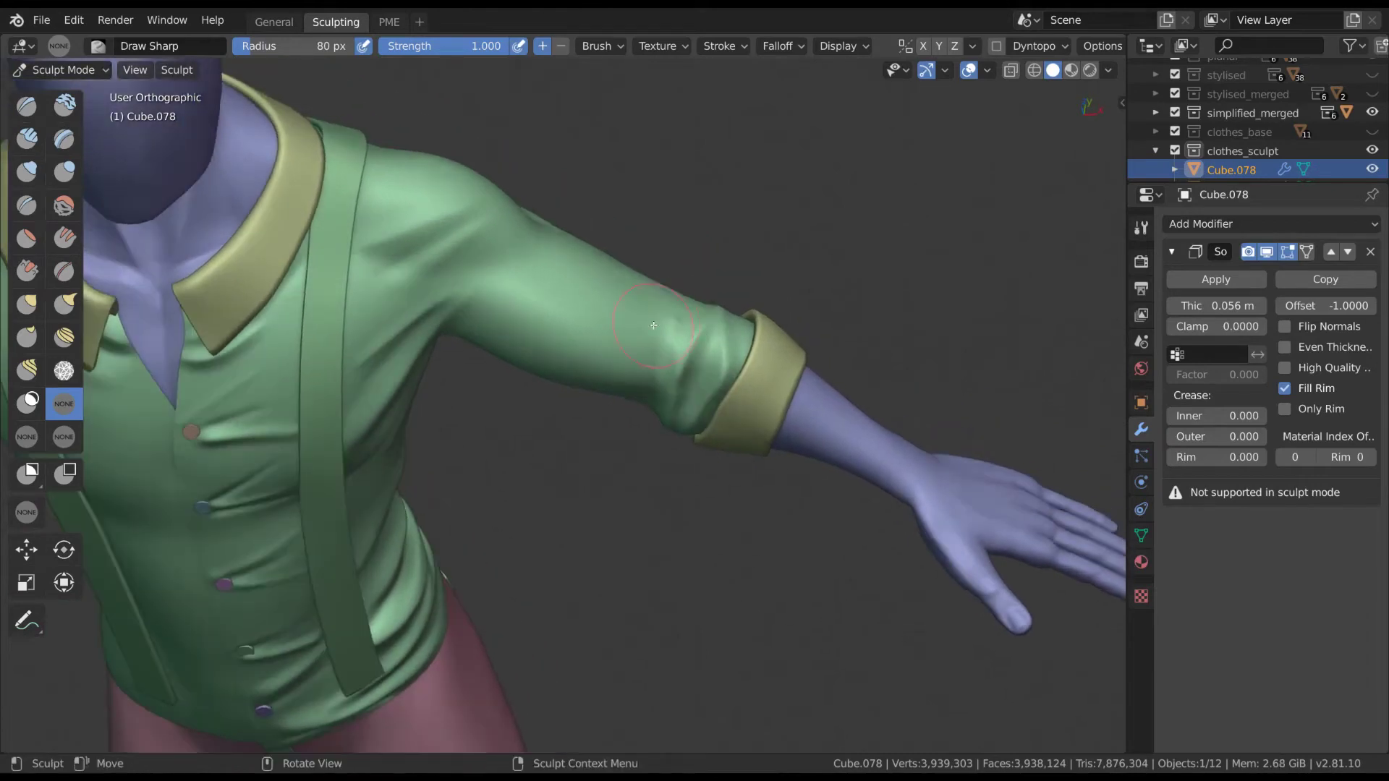
pyautogui.moveTo(637, 398); pyautogui.dragTo(615, 391, button='middle')
pyautogui.press('f')
pyautogui.click(611, 389)
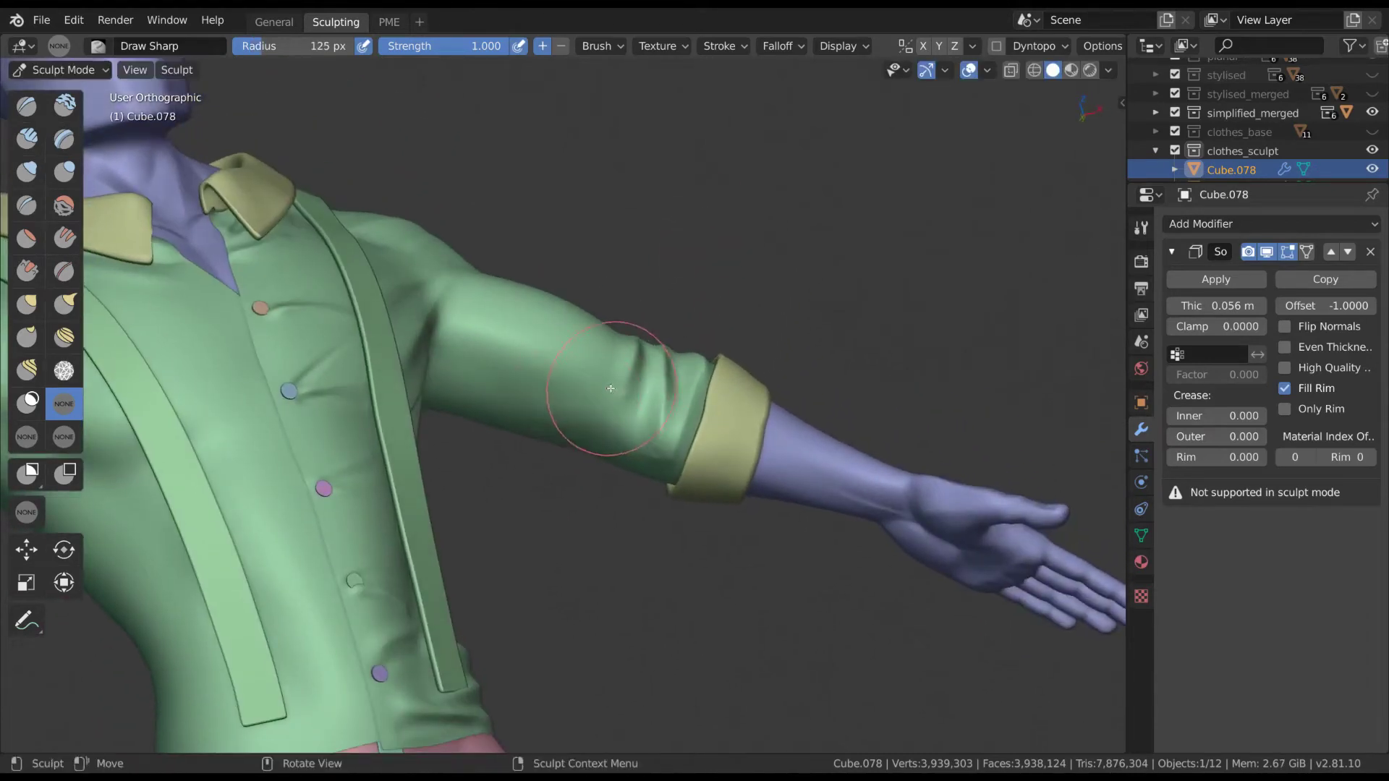
pyautogui.moveTo(611, 388); pyautogui.dragTo(601, 347)
pyautogui.moveTo(601, 347)
pyautogui.mouseDown(button='middle')
pyautogui.moveTo(620, 506)
pyautogui.moveTo(666, 310)
pyautogui.mouseUp(button='middle')
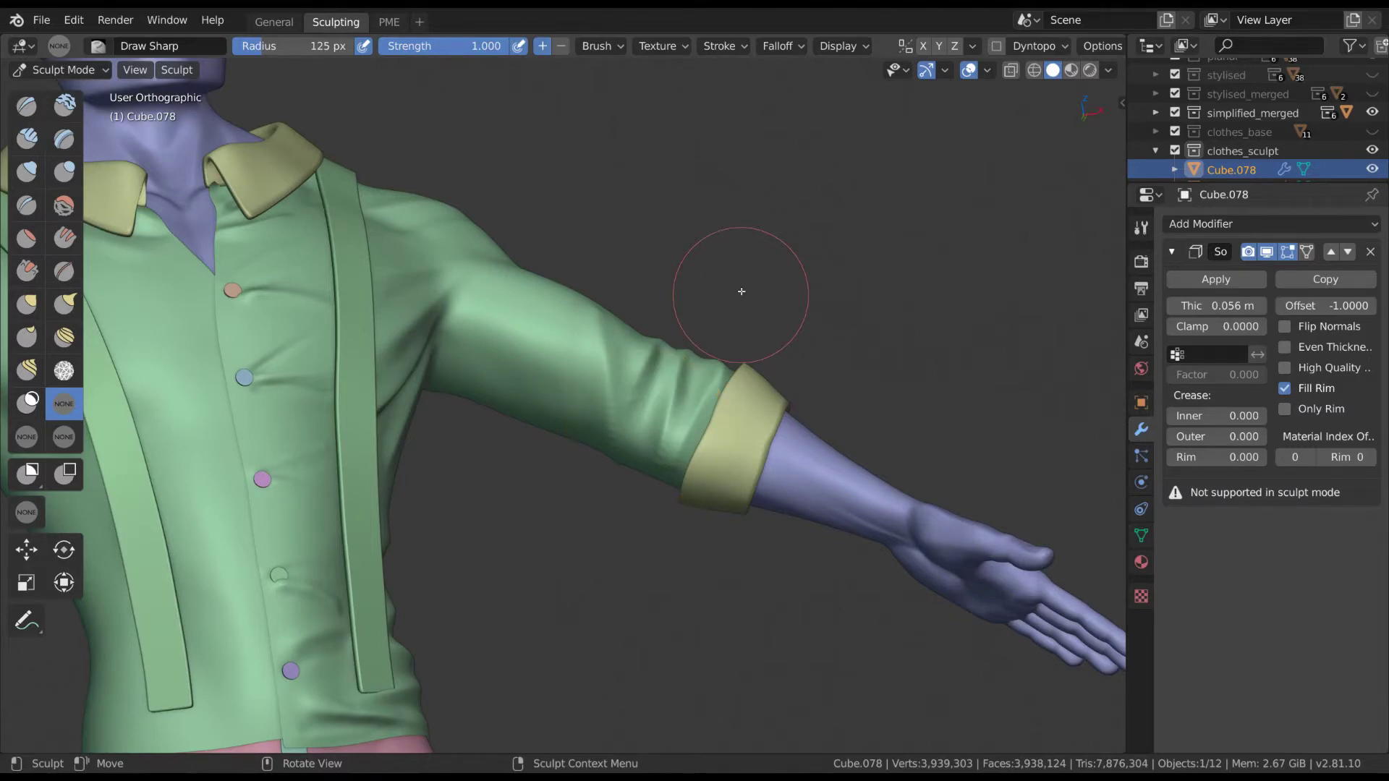
# - Set stroke spacing to 6%, carve a sleeve crease, and undo the dent that poked through
pyautogui.click(723, 46)
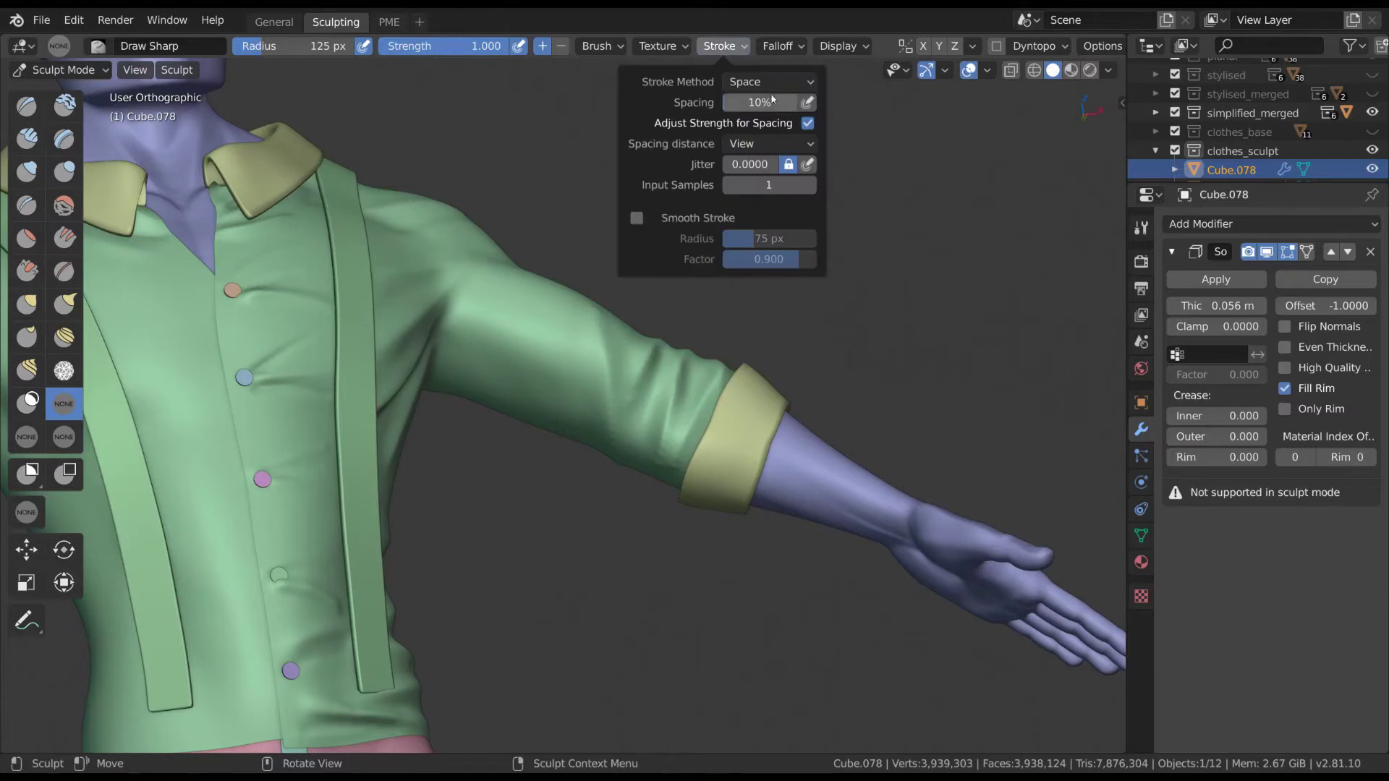
pyautogui.press('Return')
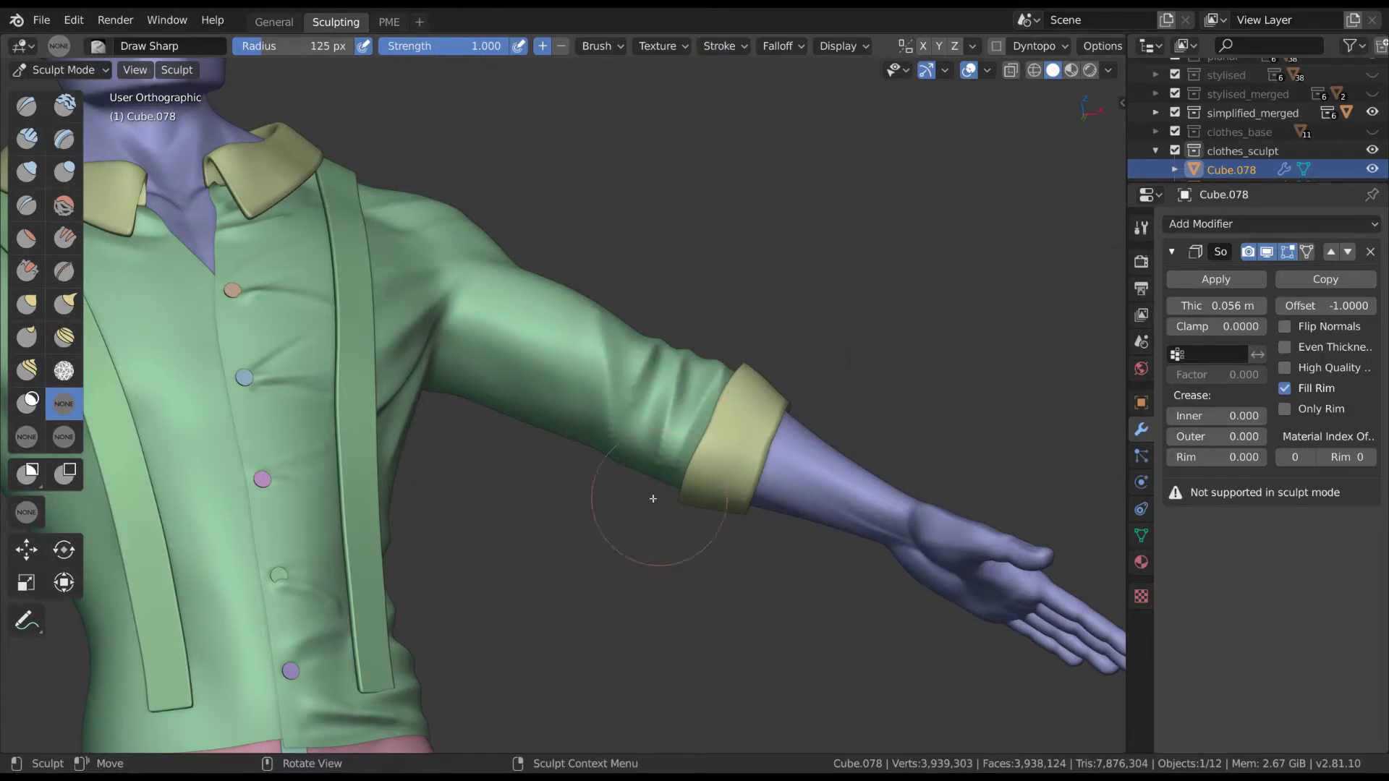
pyautogui.keyDown('shift'); pyautogui.moveTo(558, 419); pyautogui.dragTo(575, 395, button='middle'); pyautogui.keyUp('shift')
pyautogui.click(746, 46)
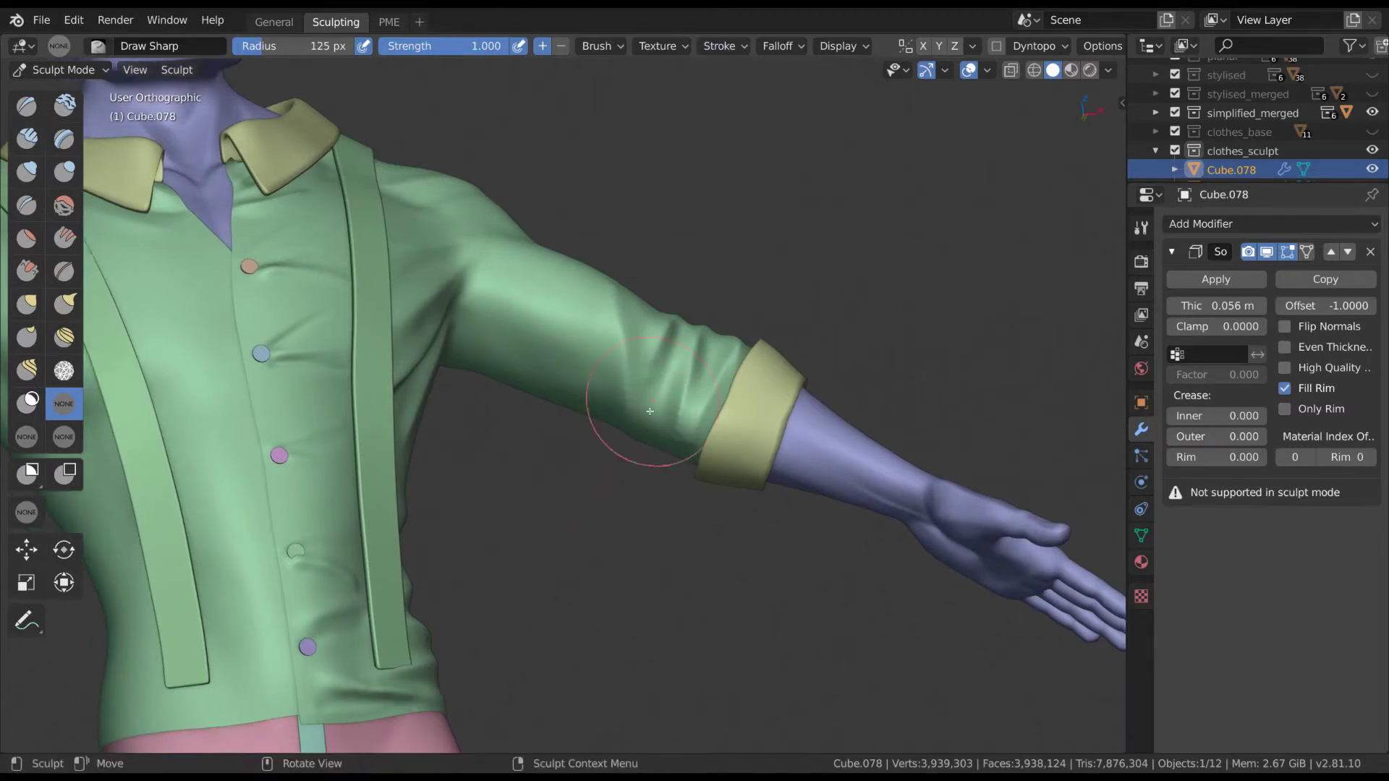
pyautogui.moveTo(592, 343); pyautogui.dragTo(506, 427)
pyautogui.moveTo(626, 405)
pyautogui.mouseDown(button='middle')
pyautogui.moveTo(581, 531)
pyautogui.moveTo(620, 465)
pyautogui.mouseUp(button='middle')
pyautogui.hotkey('ctrl', 'z')
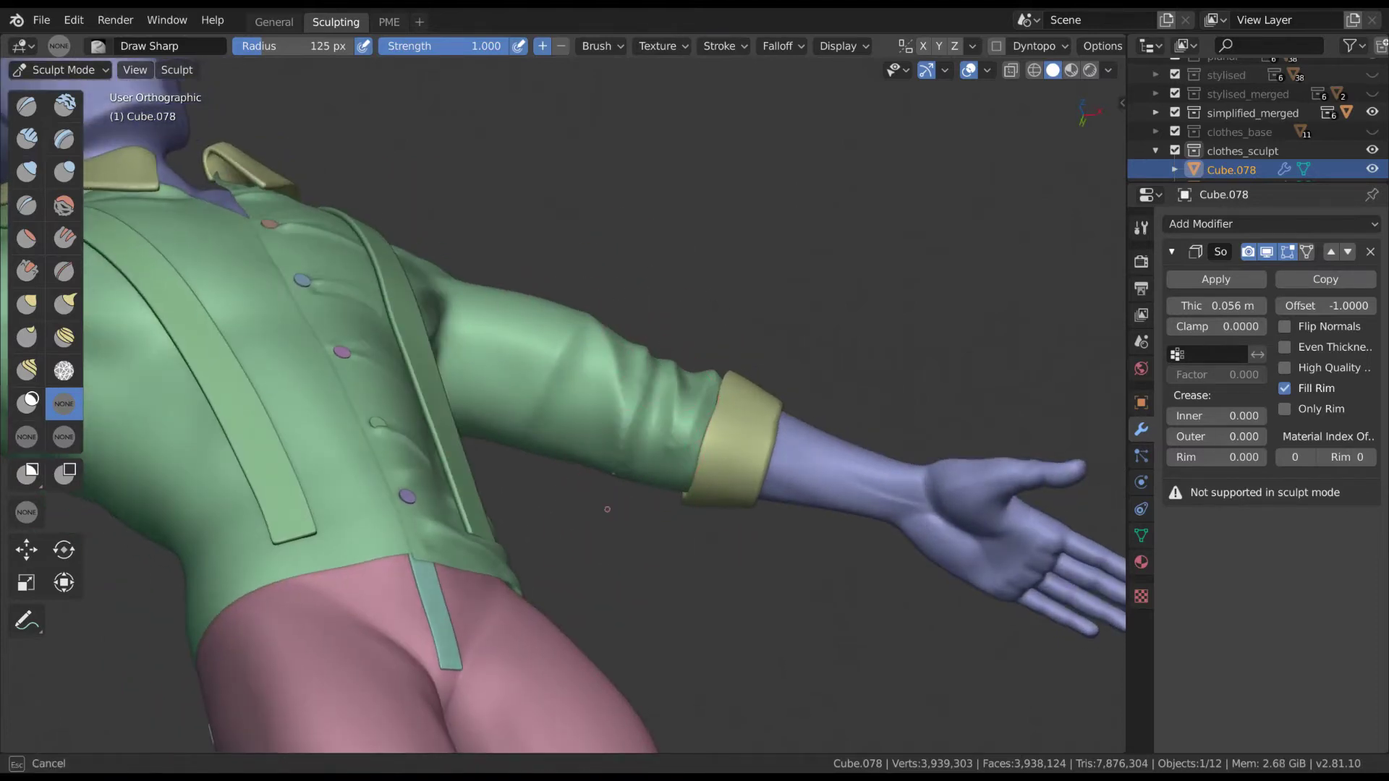
# - Orbit to a side view of the sleeve and hand, then snap to front orthographic view
pyautogui.moveTo(637, 405); pyautogui.dragTo(667, 506, button='middle')
pyautogui.press('f')
pyautogui.moveTo(671, 297)
pyautogui.mouseDown(button='middle')
pyautogui.moveTo(620, 395)
pyautogui.moveTo(641, 380)
pyautogui.mouseUp(button='middle')
pyautogui.scroll(-6, 589, 395)
pyautogui.press('KP_1')
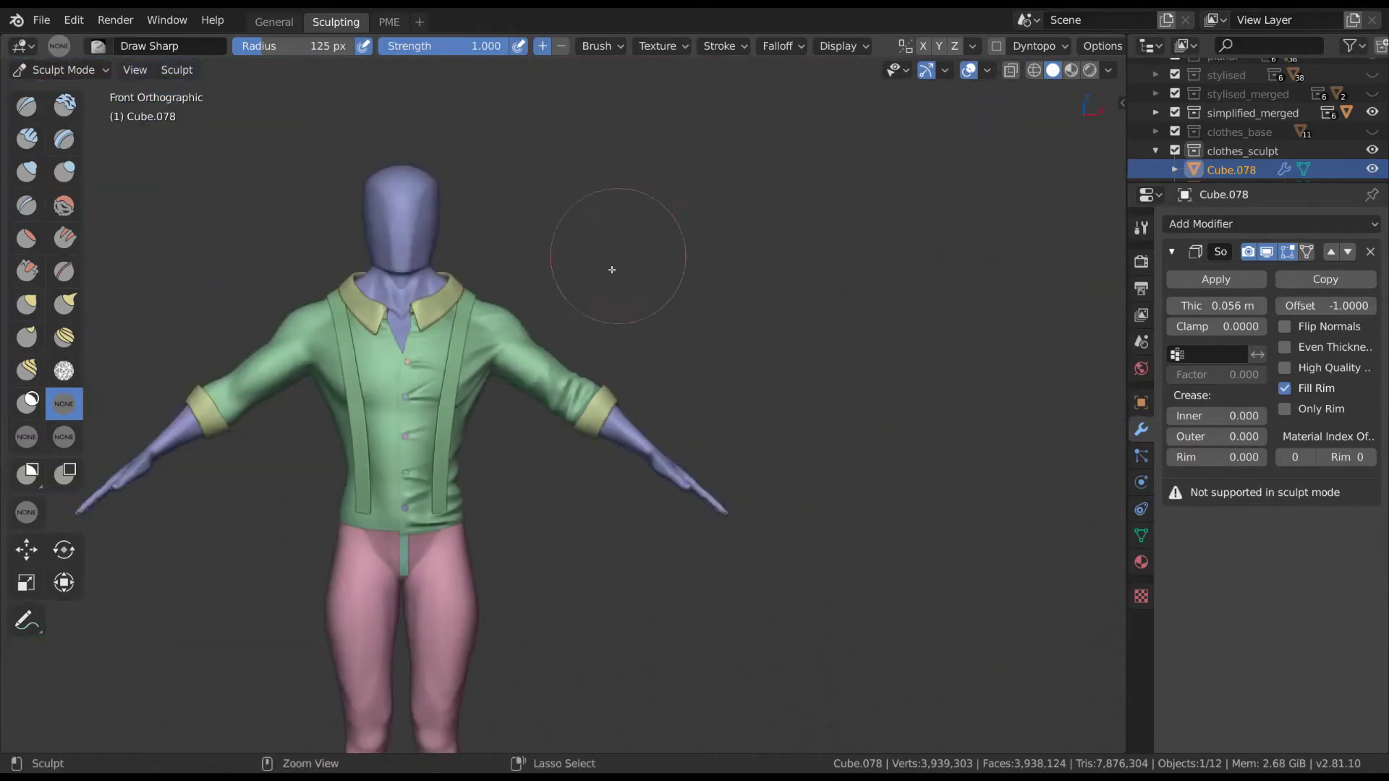
# - Clip the viewport to a box around the shirt and shrink the brush radius
pyautogui.press('b')
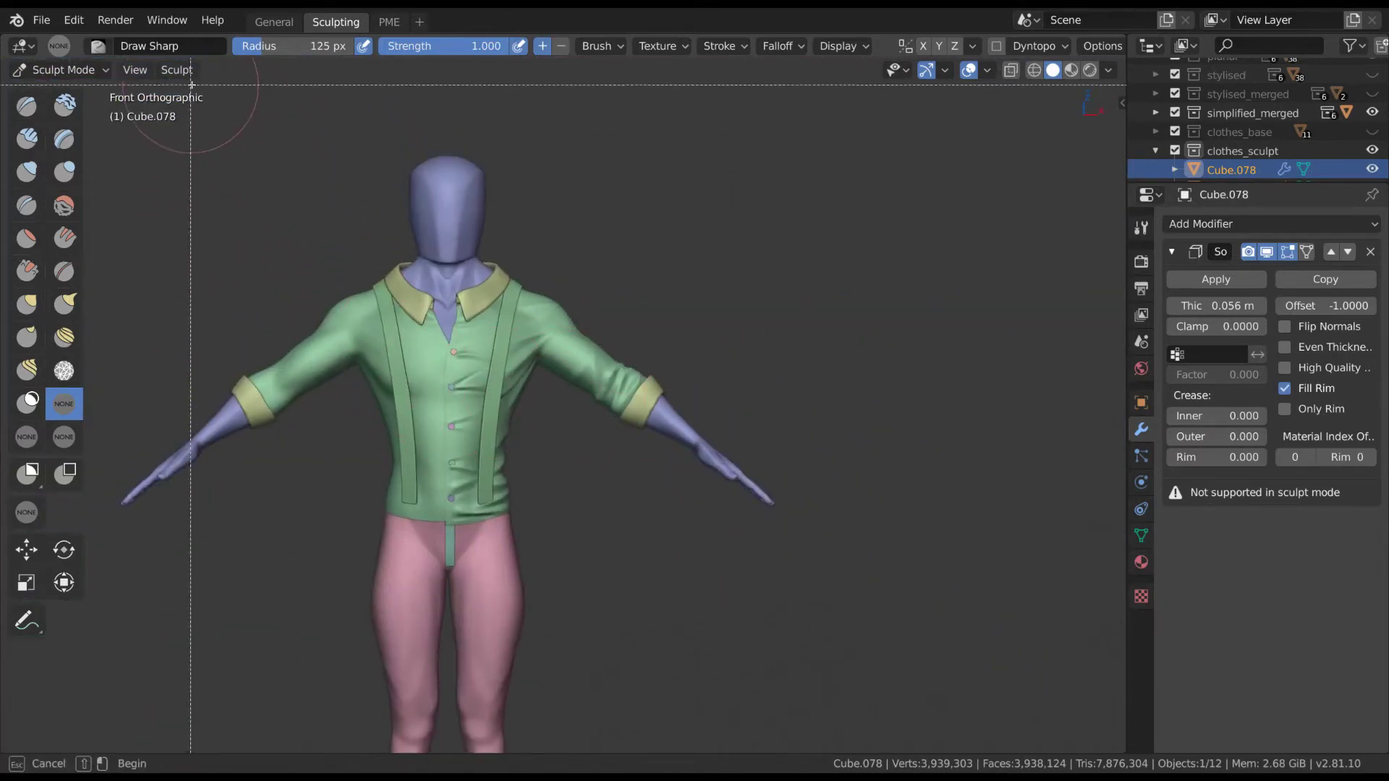
pyautogui.moveTo(209, 84)
pyautogui.mouseDown()
pyautogui.moveTo(601, 388)
pyautogui.moveTo(680, 536)
pyautogui.mouseUp()
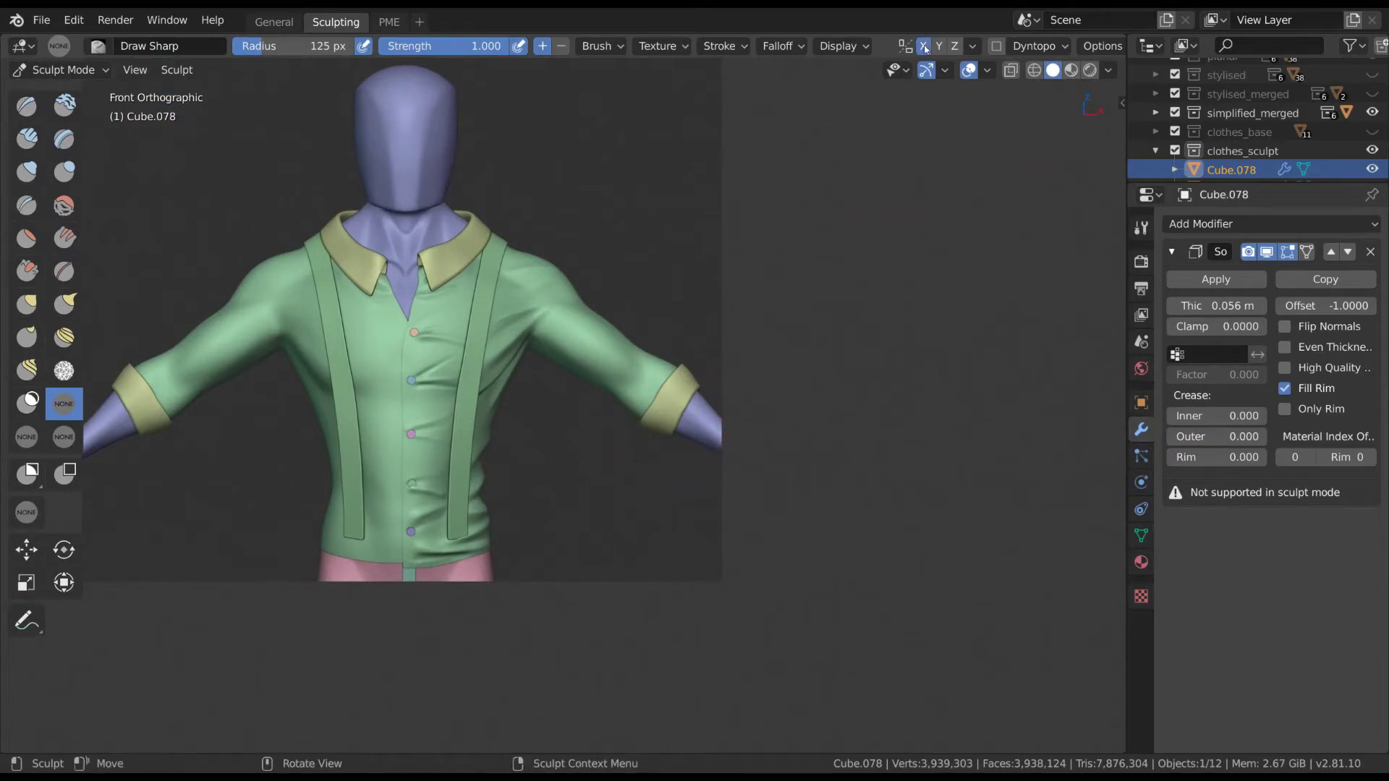
pyautogui.scroll(2, 643, 395)
pyautogui.press('f')
pyautogui.click(643, 427)
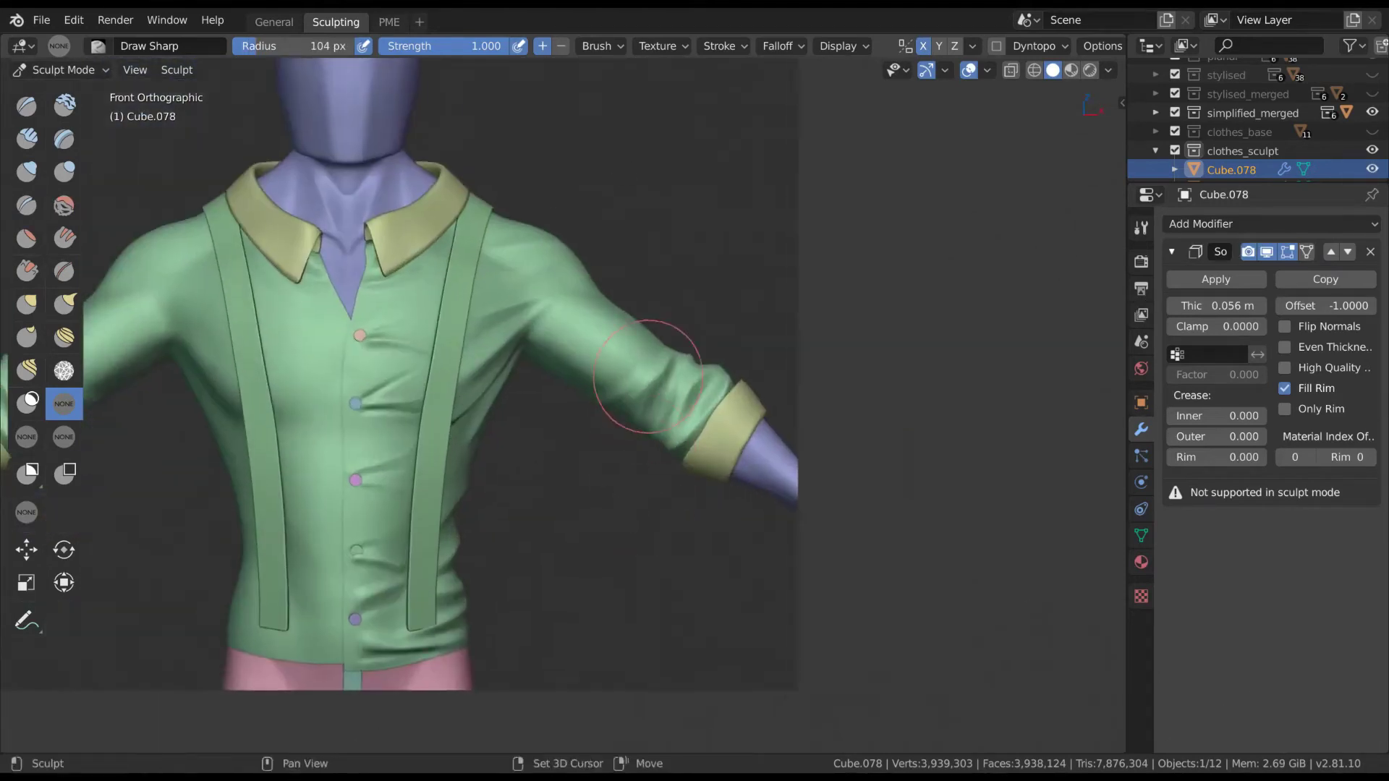
# - Work around the shoulder and upper arm, then return to a frontal view
pyautogui.moveTo(752, 260)
pyautogui.mouseDown(button='middle')
pyautogui.moveTo(676, 471)
pyautogui.moveTo(651, 361)
pyautogui.mouseUp(button='middle')
pyautogui.moveTo(638, 410)
pyautogui.mouseDown(button='middle')
pyautogui.moveTo(611, 403)
pyautogui.moveTo(626, 368)
pyautogui.mouseUp(button='middle')
pyautogui.moveTo(581, 425); pyautogui.dragTo(626, 380, button='middle')
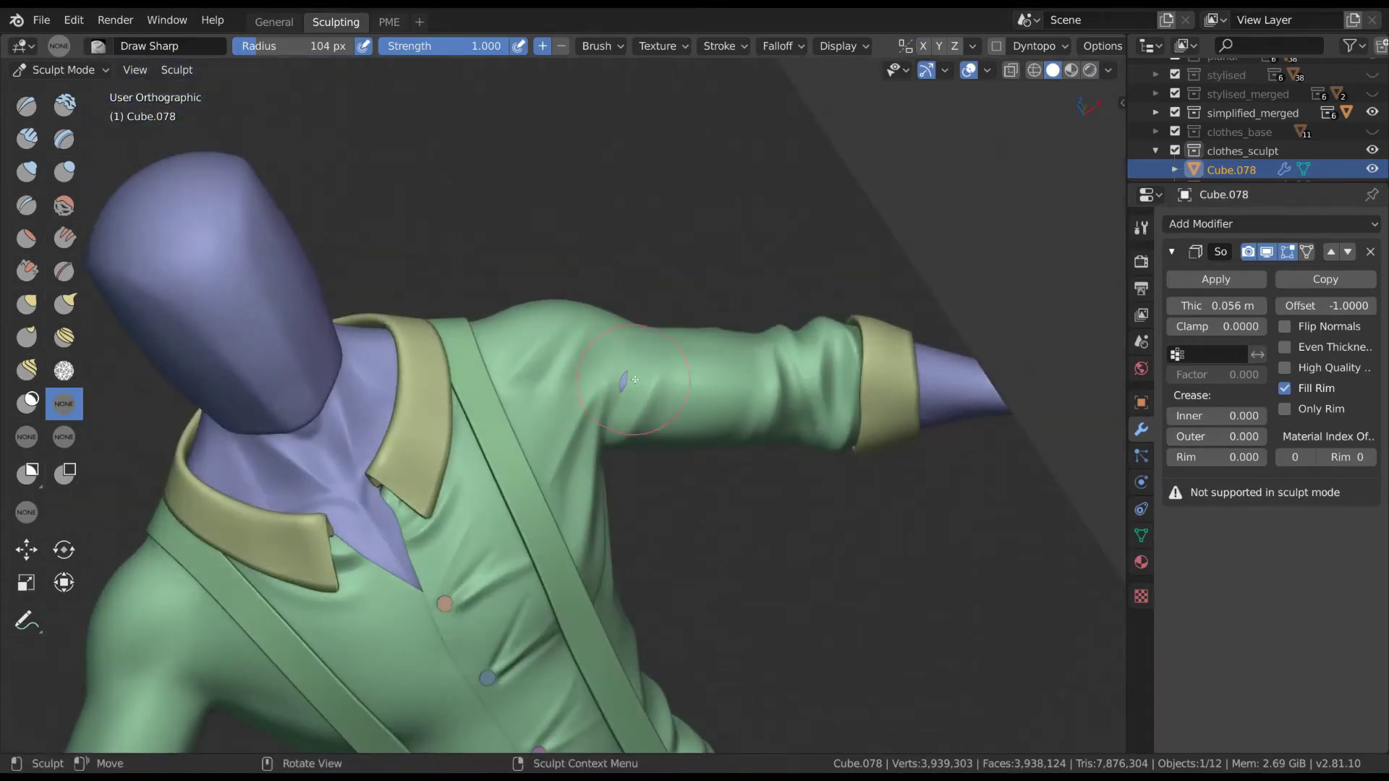
pyautogui.scroll(-5, 622, 434)
pyautogui.moveTo(635, 289)
pyautogui.mouseDown(button='middle')
pyautogui.moveTo(645, 661)
pyautogui.moveTo(591, 519)
pyautogui.moveTo(688, 350)
pyautogui.mouseUp(button='middle')
pyautogui.scroll(5, 688, 350)
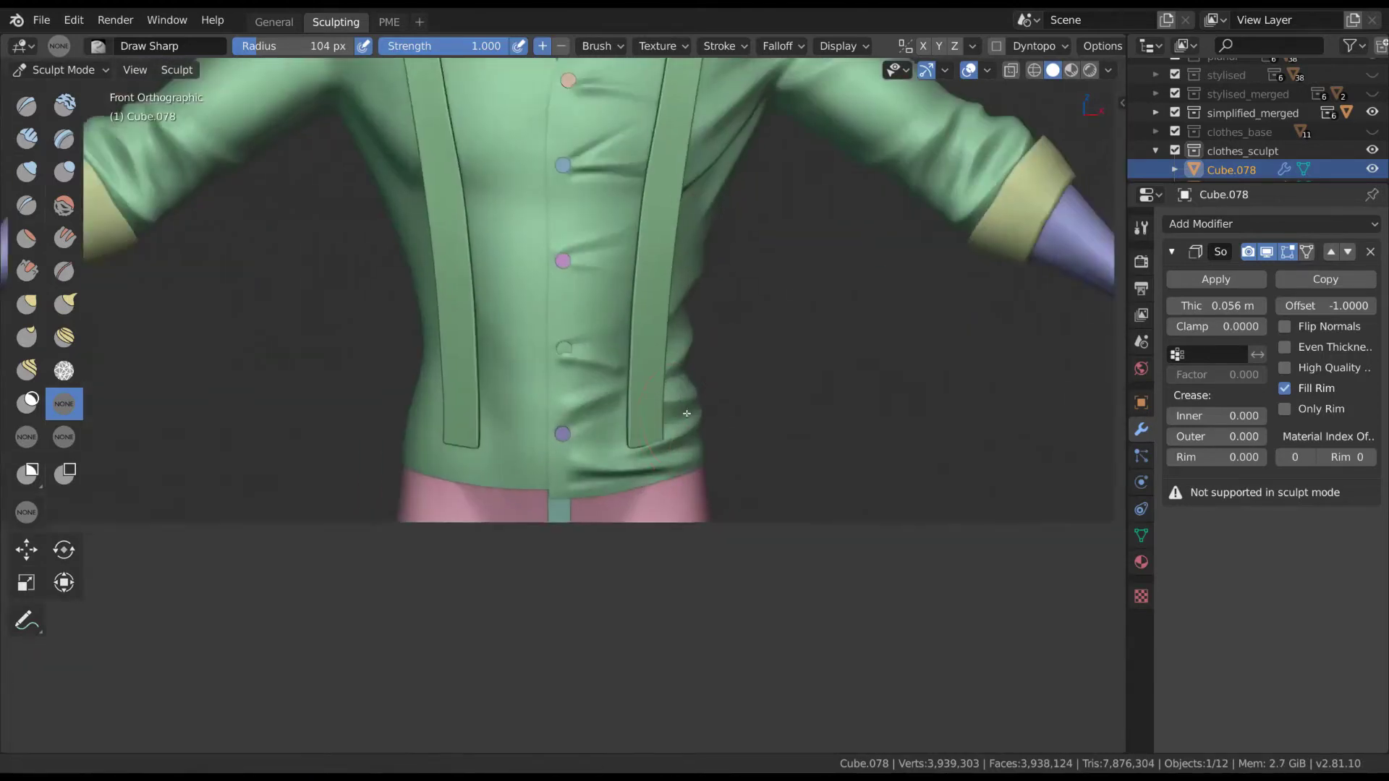
# - Set the brush radius to 64 px and sculpt small creases beside the chest buttons
pyautogui.keyDown('shift'); pyautogui.moveTo(608, 447); pyautogui.dragTo(608, 579, button='middle'); pyautogui.keyUp('shift')
pyautogui.scroll(2, 607, 340)
pyautogui.press('f')
pyautogui.click(589, 340)
pyautogui.moveTo(620, 336); pyautogui.dragTo(620, 349)
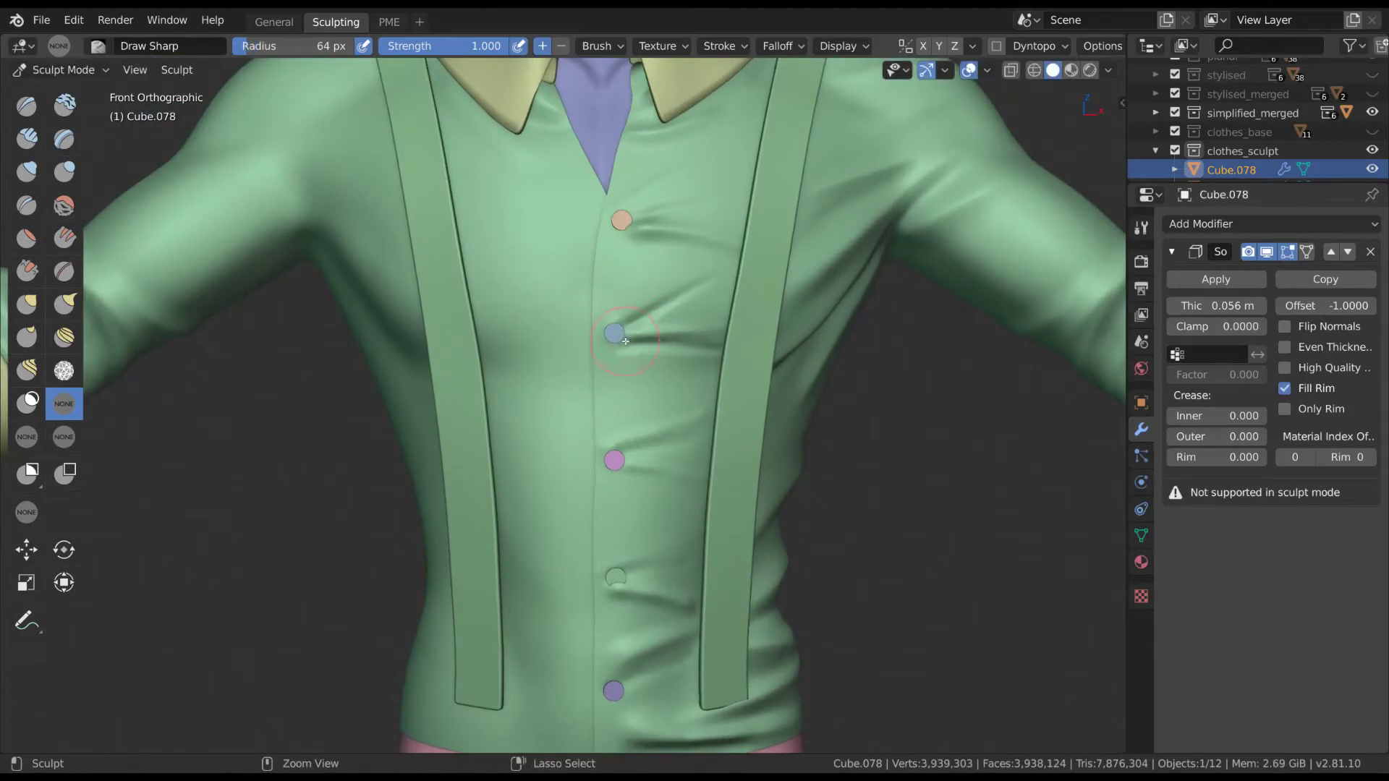
pyautogui.moveTo(633, 314)
pyautogui.keyDown('shift'); pyautogui.mouseDown(button='middle')
pyautogui.moveTo(633, 400)
pyautogui.moveTo(756, 363)
pyautogui.moveTo(739, 302)
pyautogui.moveTo(675, 530)
pyautogui.mouseUp(button='middle'); pyautogui.keyUp('shift')
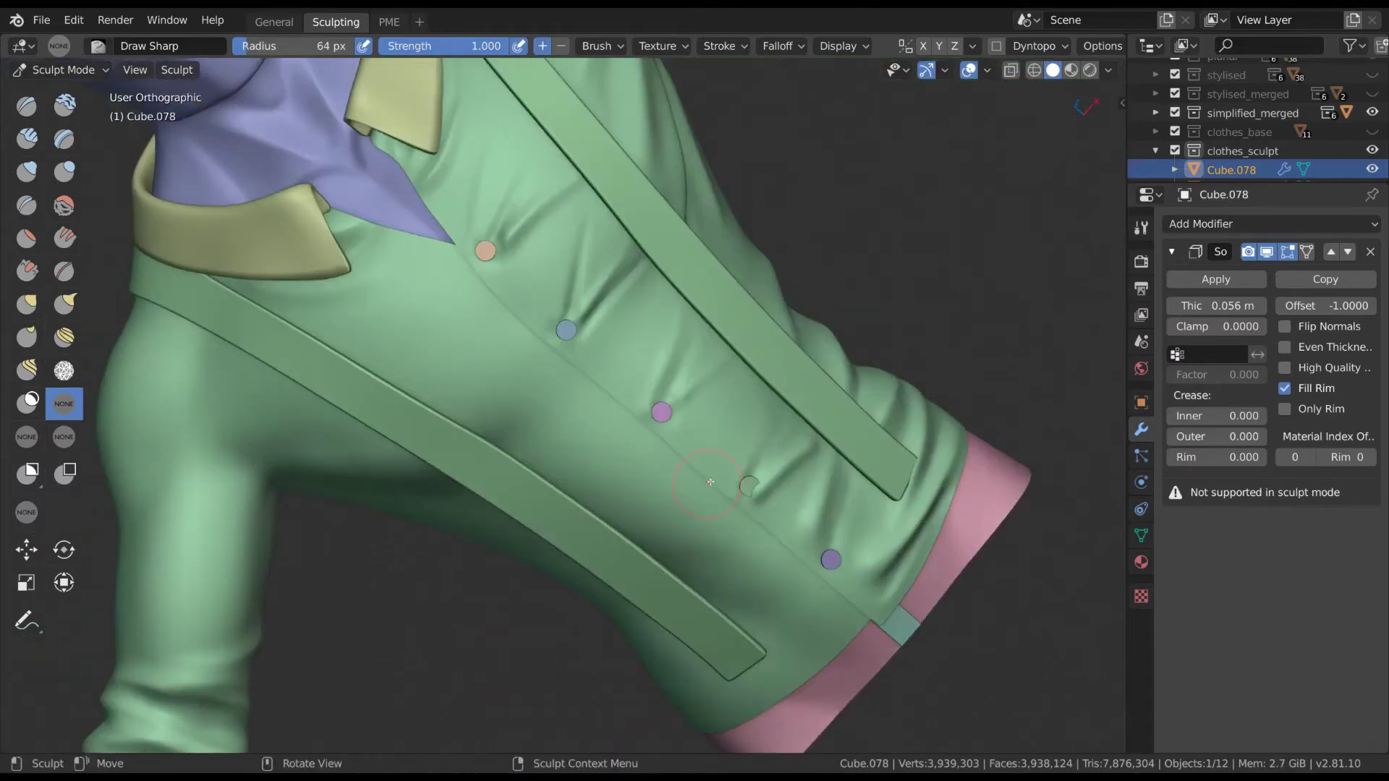
pyautogui.keyDown('shift'); pyautogui.moveTo(763, 473); pyautogui.dragTo(745, 447, button='middle'); pyautogui.keyUp('shift')
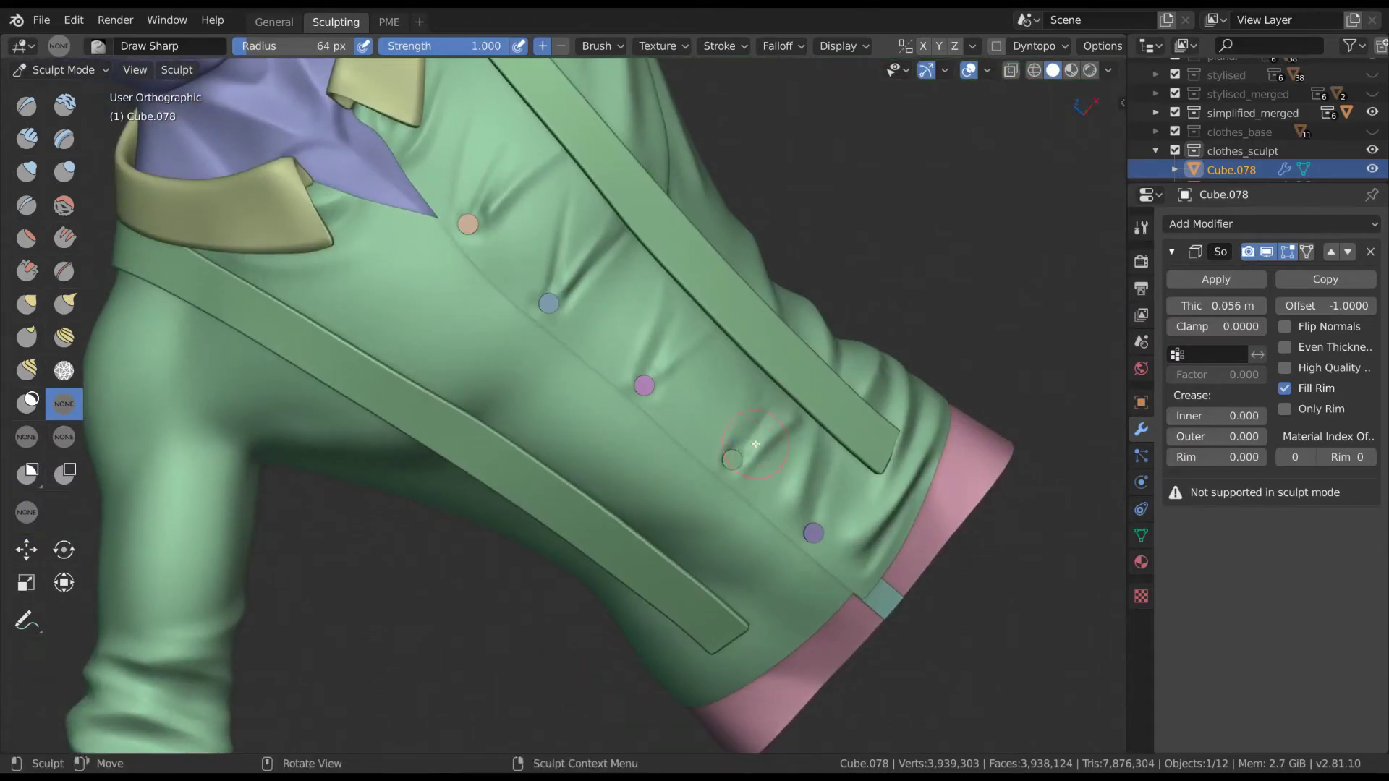
pyautogui.scroll(-5, 790, 467)
pyautogui.moveTo(796, 394)
pyautogui.mouseDown(button='middle')
pyautogui.moveTo(597, 542)
pyautogui.moveTo(656, 333)
pyautogui.moveTo(914, 388)
pyautogui.moveTo(666, 438)
pyautogui.mouseUp(button='middle')
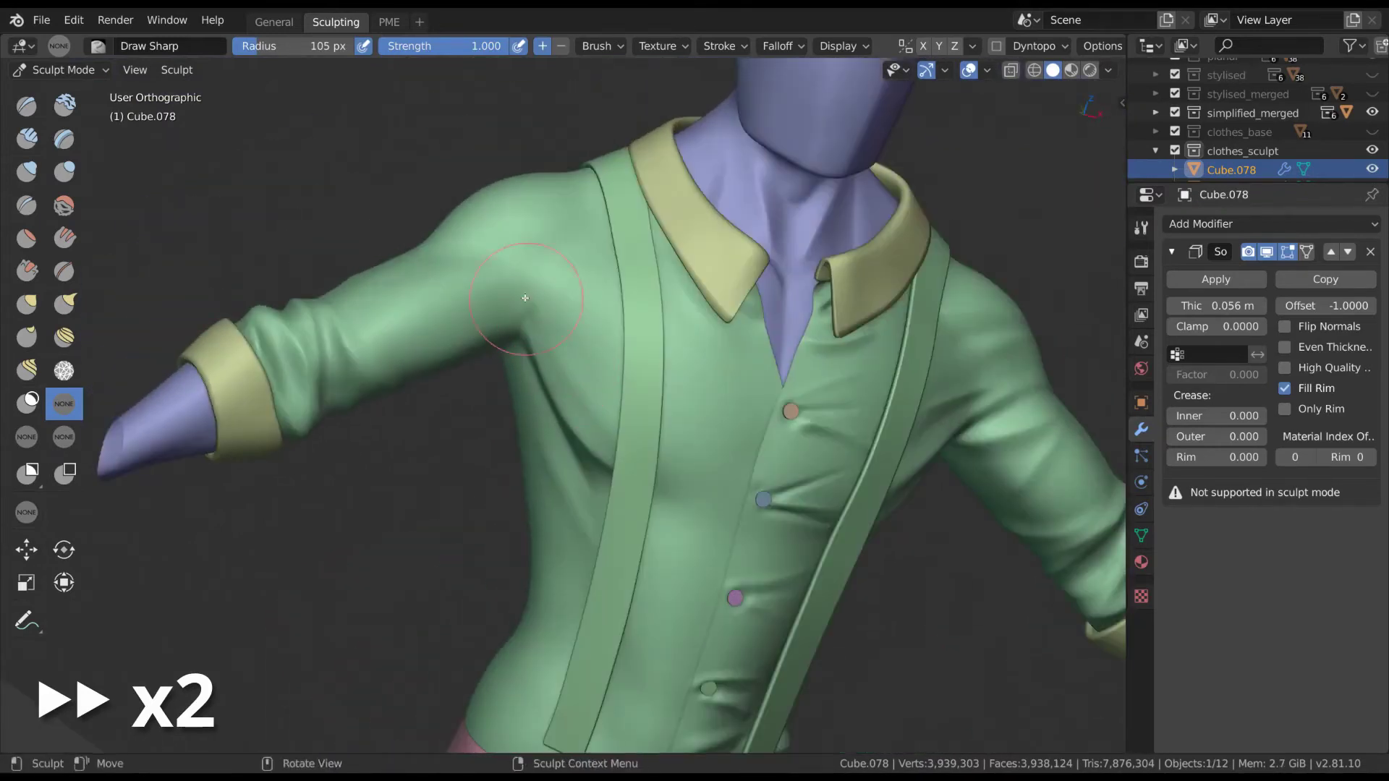
# - Orbit around to the character's back and enlarge the Draw Sharp brush radius
pyautogui.moveTo(526, 298)
pyautogui.mouseDown(button='middle')
pyautogui.moveTo(487, 471)
pyautogui.moveTo(617, 360)
pyautogui.moveTo(532, 299)
pyautogui.moveTo(724, 376)
pyautogui.moveTo(590, 279)
pyautogui.moveTo(694, 335)
pyautogui.mouseUp(button='middle')
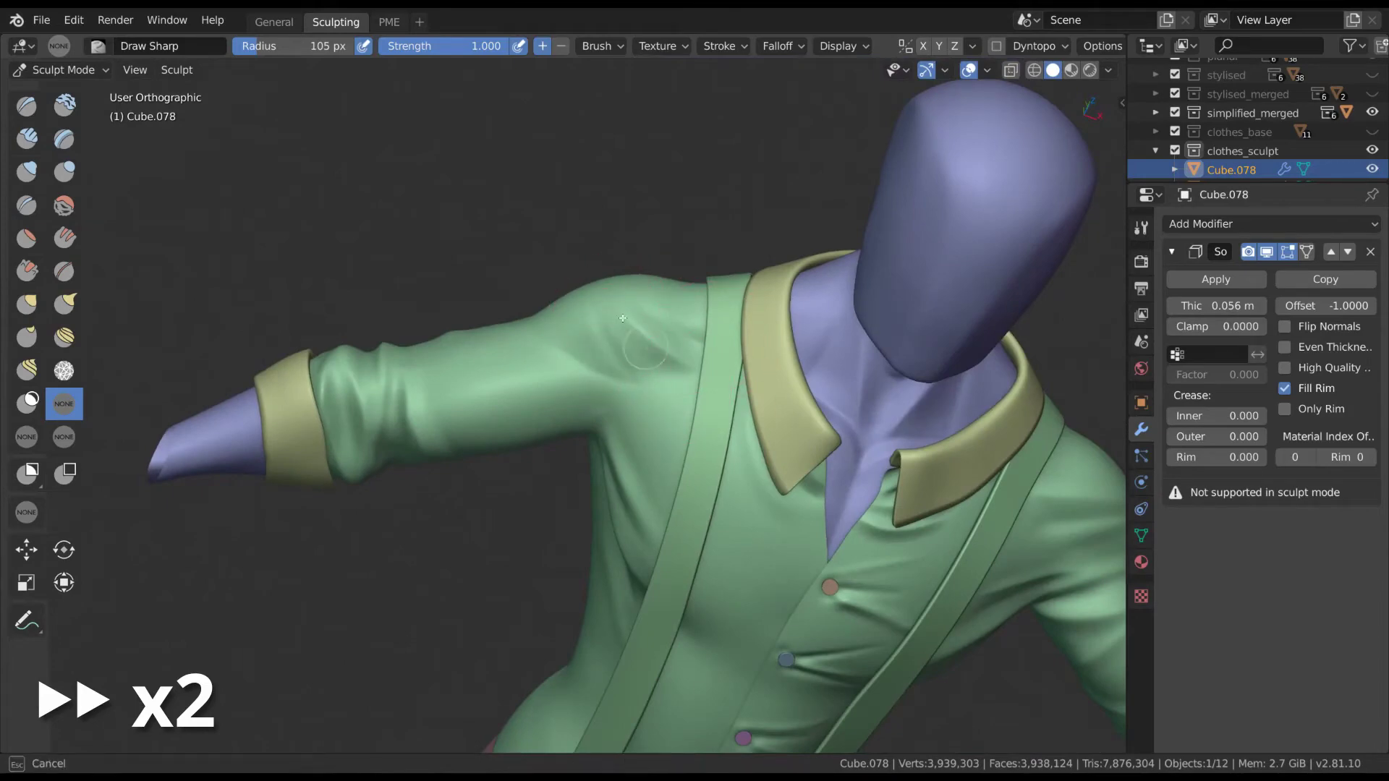
pyautogui.scroll(-5, 856, 339)
pyautogui.moveTo(856, 339)
pyautogui.mouseDown(button='middle')
pyautogui.moveTo(813, 428)
pyautogui.moveTo(567, 345)
pyautogui.moveTo(630, 542)
pyautogui.moveTo(843, 496)
pyautogui.moveTo(651, 326)
pyautogui.moveTo(361, 351)
pyautogui.moveTo(458, 372)
pyautogui.mouseUp(button='middle')
pyautogui.scroll(2, 629, 542)
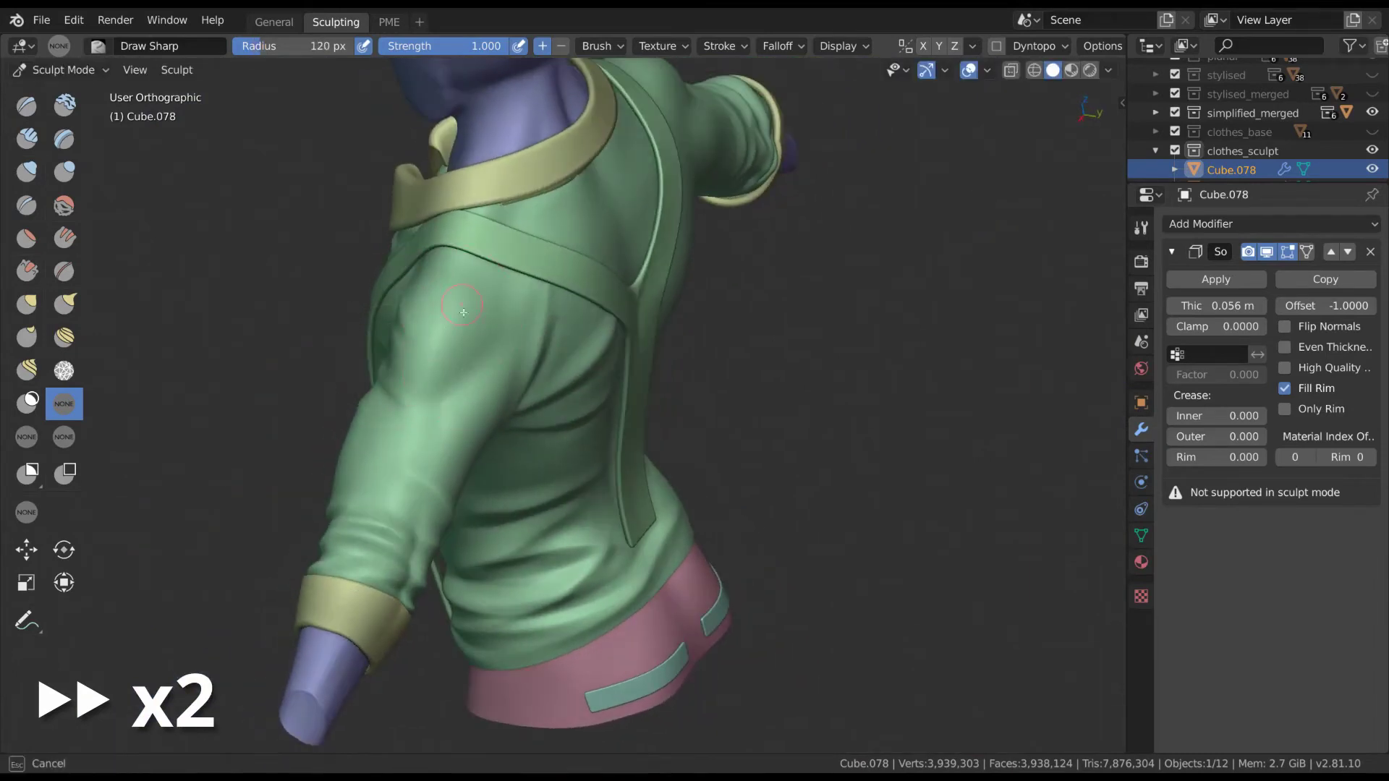
pyautogui.moveTo(441, 418)
pyautogui.mouseDown(button='middle')
pyautogui.moveTo(427, 363)
pyautogui.moveTo(471, 401)
pyautogui.moveTo(621, 420)
pyautogui.moveTo(722, 392)
pyautogui.mouseUp(button='middle')
pyautogui.press('f')
pyautogui.click(731, 361)
# - Shrink the brush and bring the chest, buttons and arm into view
pyautogui.moveTo(731, 362)
pyautogui.mouseDown(button='middle')
pyautogui.moveTo(620, 139)
pyautogui.moveTo(550, 429)
pyautogui.moveTo(550, 405)
pyautogui.mouseUp(button='middle')
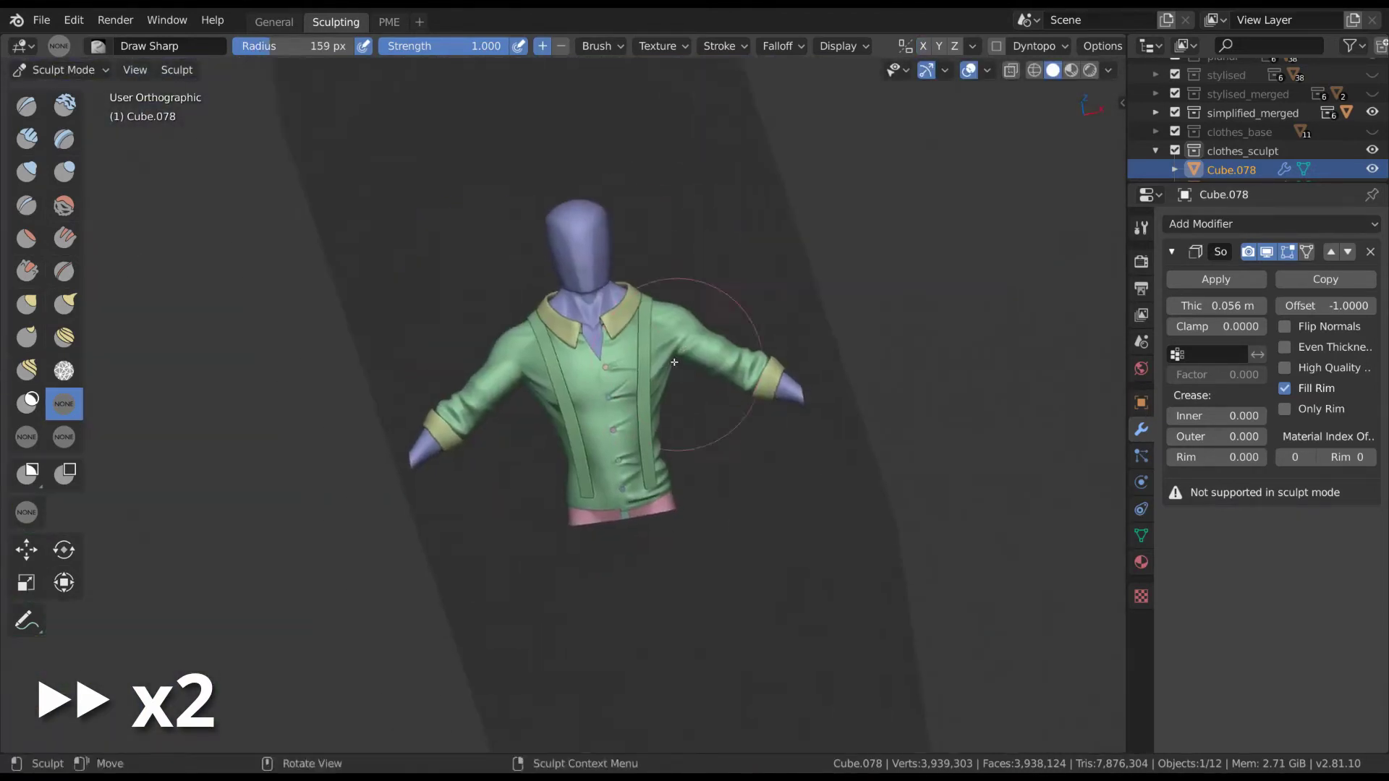
pyautogui.scroll(6, 550, 405)
pyautogui.press('f')
pyautogui.click(832, 575)
pyautogui.keyDown('shift'); pyautogui.moveTo(832, 575); pyautogui.dragTo(566, 293, button='middle'); pyautogui.keyUp('shift')
pyautogui.scroll(2, 565, 292)
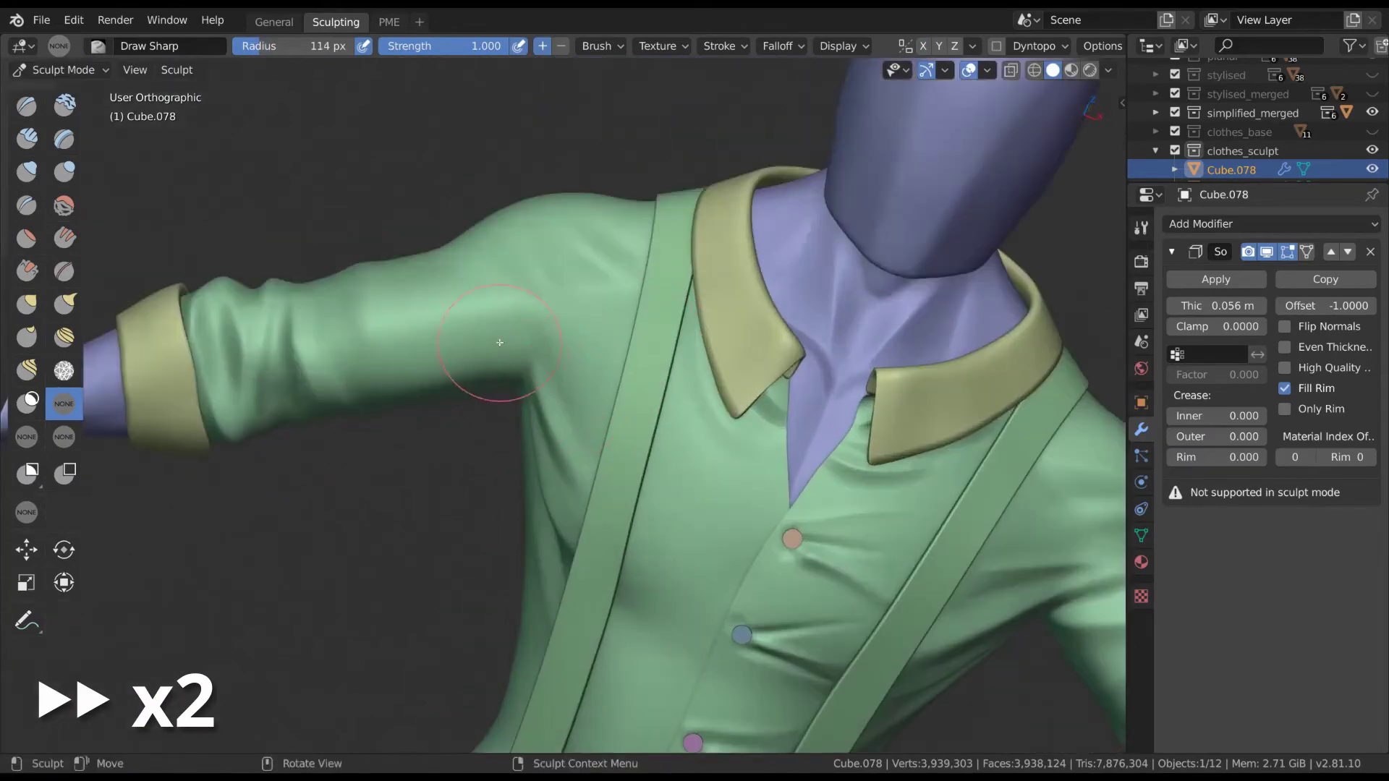
pyautogui.moveTo(452, 296)
pyautogui.mouseDown(button='middle')
pyautogui.moveTo(876, 141)
pyautogui.moveTo(822, 294)
pyautogui.moveTo(567, 418)
pyautogui.mouseUp(button='middle')
# - Sculpt a Draw Sharp fold along the inner sleeve at the elbow, with the radius at 75 px
pyautogui.moveTo(571, 536)
pyautogui.mouseDown(button='middle')
pyautogui.moveTo(621, 398)
pyautogui.moveTo(613, 335)
pyautogui.mouseUp(button='middle')
pyautogui.moveTo(612, 336); pyautogui.dragTo(571, 489)
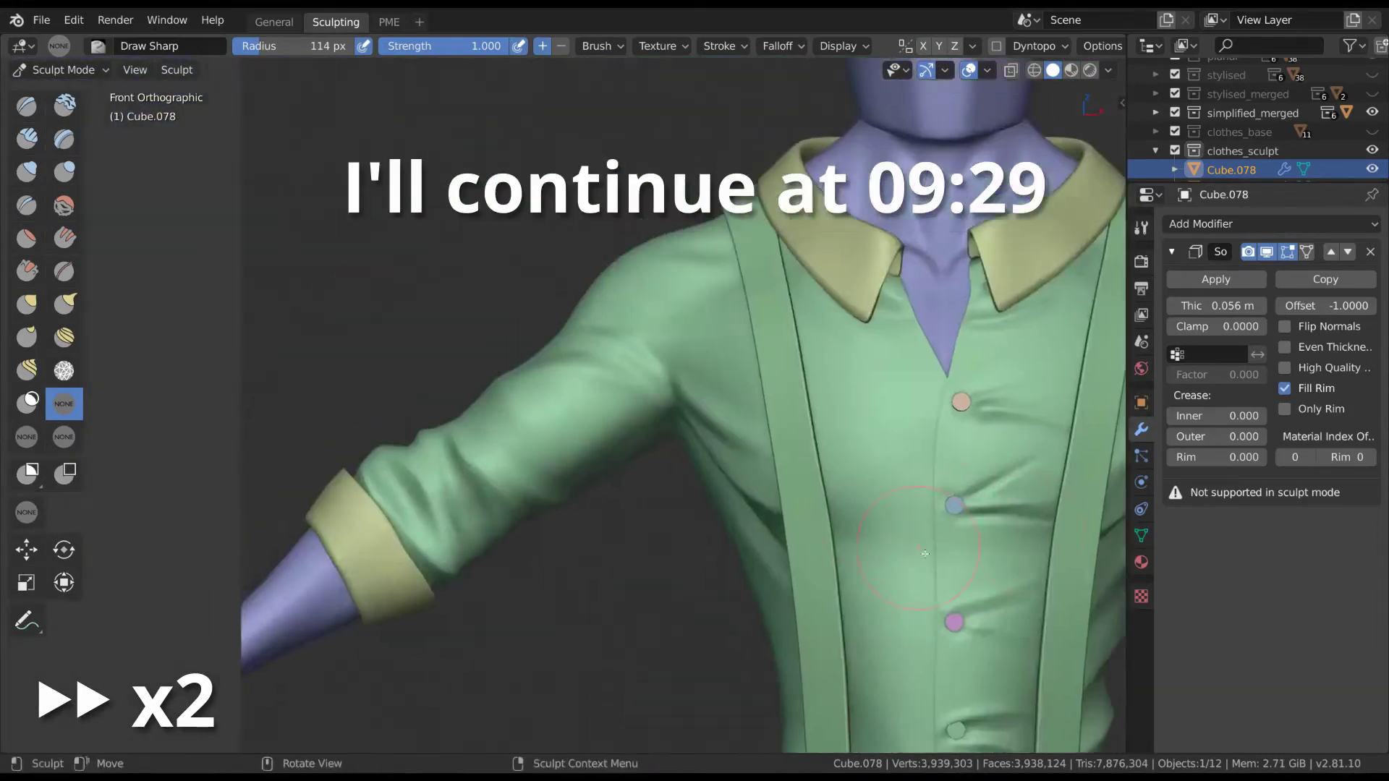
pyautogui.moveTo(925, 554); pyautogui.dragTo(543, 311, button='middle')
pyautogui.moveTo(572, 420)
pyautogui.mouseDown(button='middle')
pyautogui.moveTo(636, 329)
pyautogui.moveTo(528, 448)
pyautogui.mouseUp(button='middle')
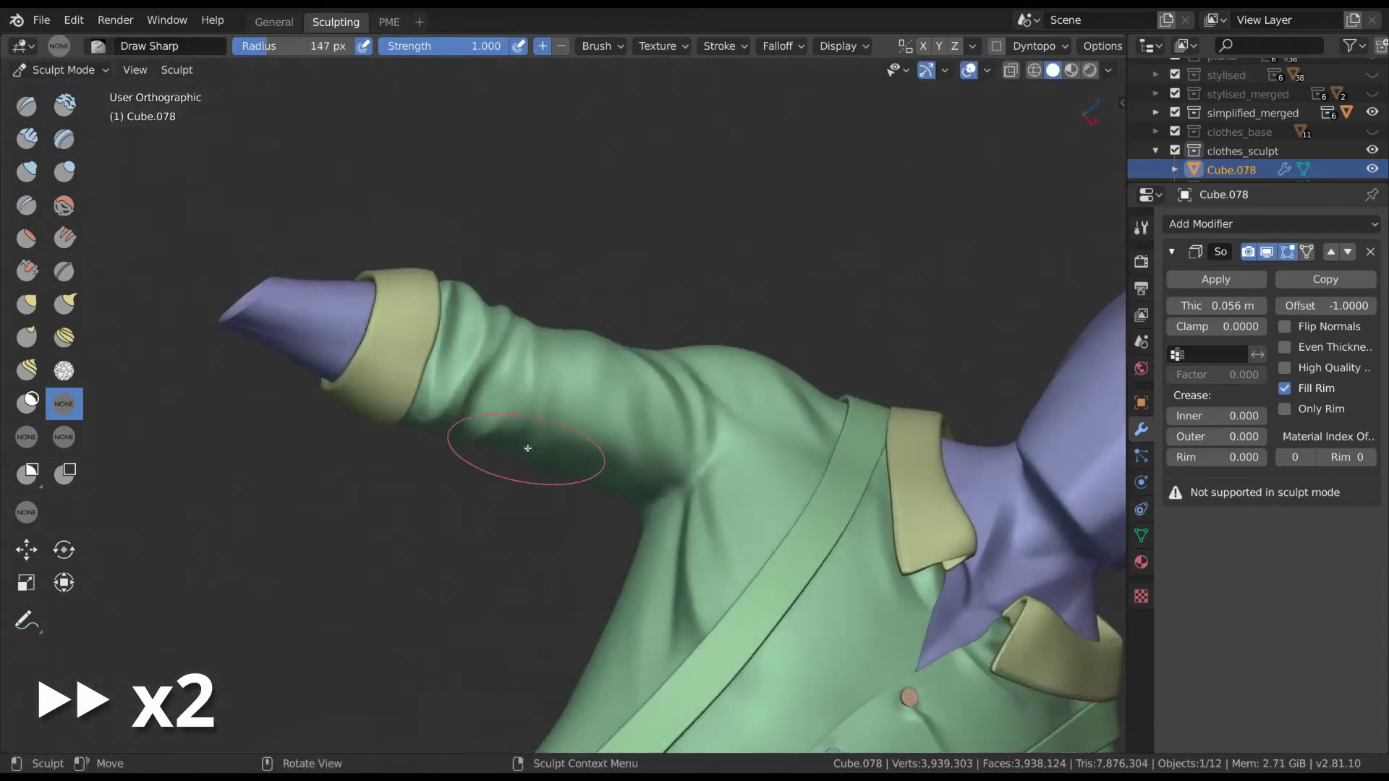
pyautogui.press('f')
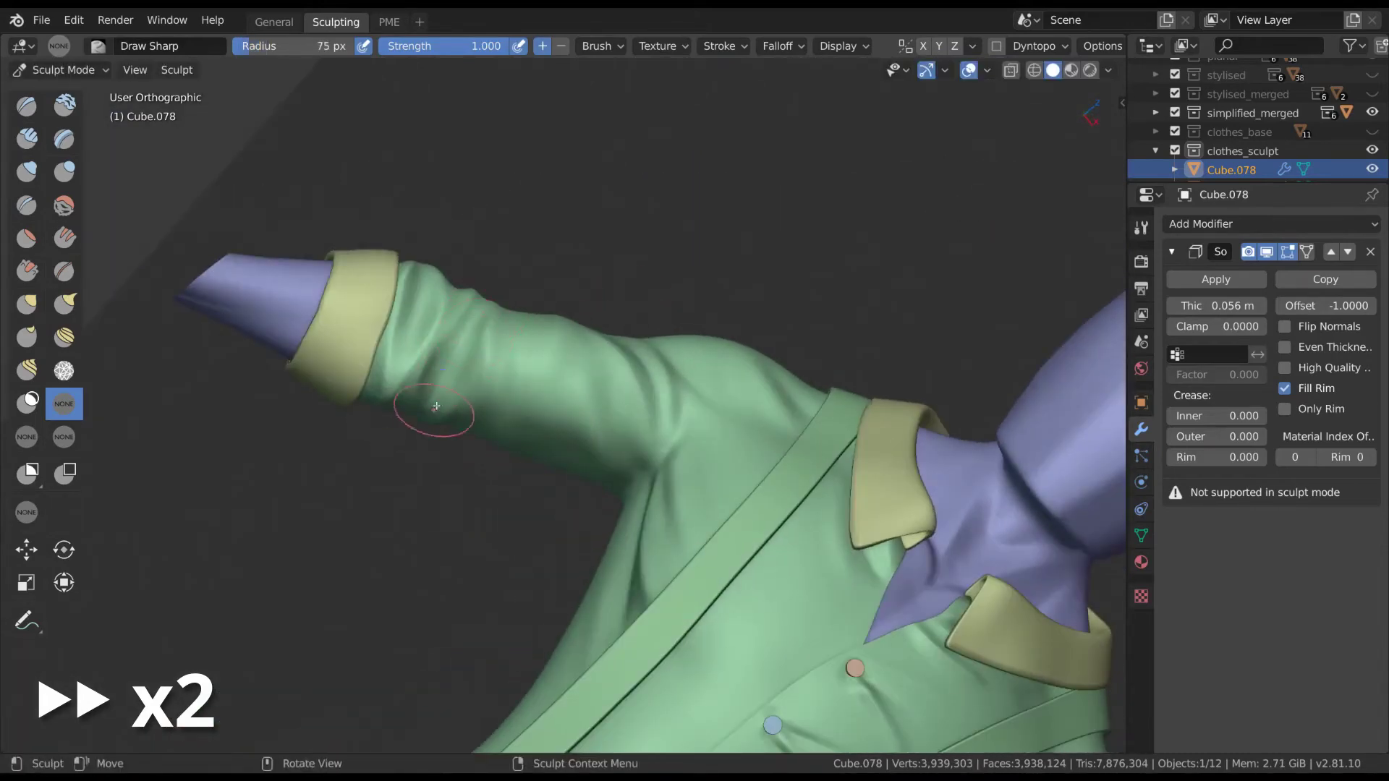
pyautogui.press('KP_1')
pyautogui.scroll(3, 668, 383)
pyautogui.scroll(3, 667, 383)
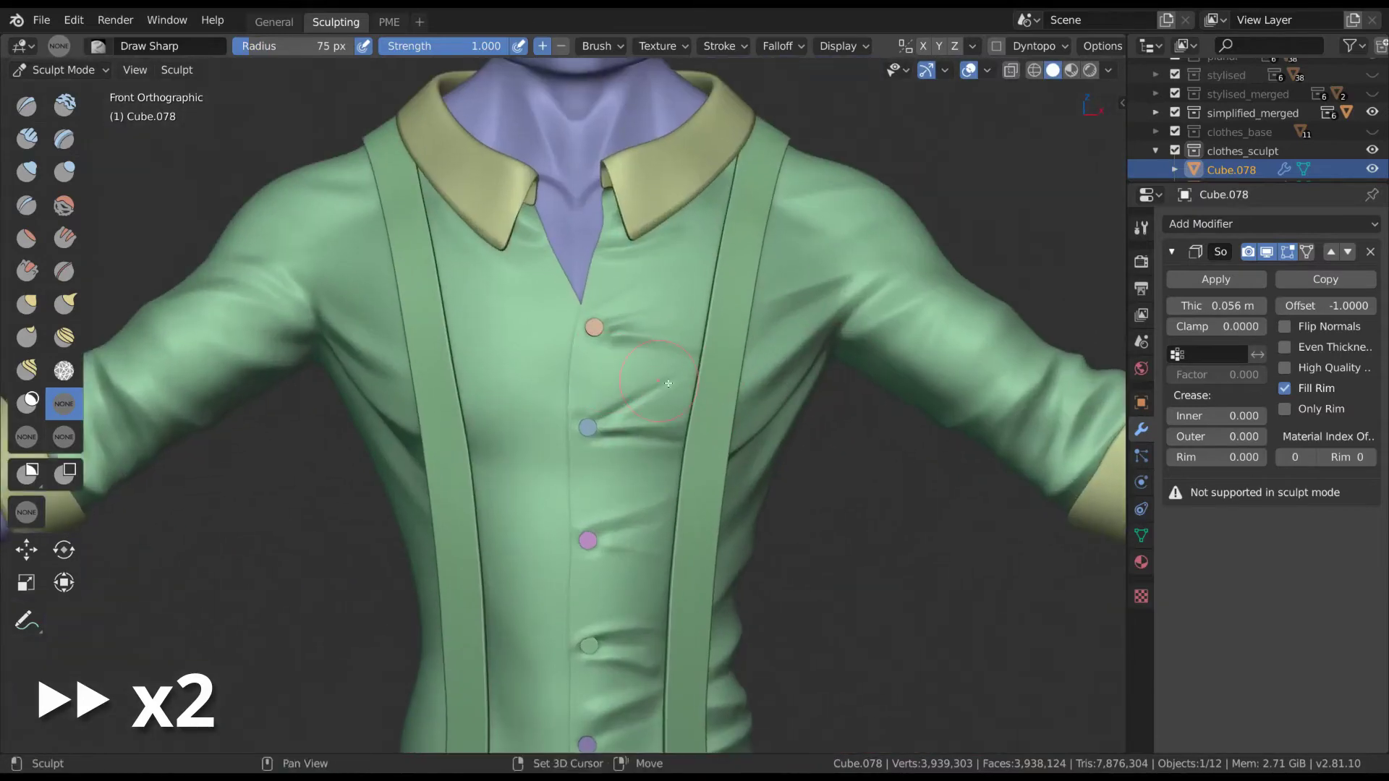
# - Sculpt a sharp crease down the shirt front, undoing the unwanted dent and stroke
pyautogui.moveTo(668, 384); pyautogui.dragTo(579, 410, button='middle')
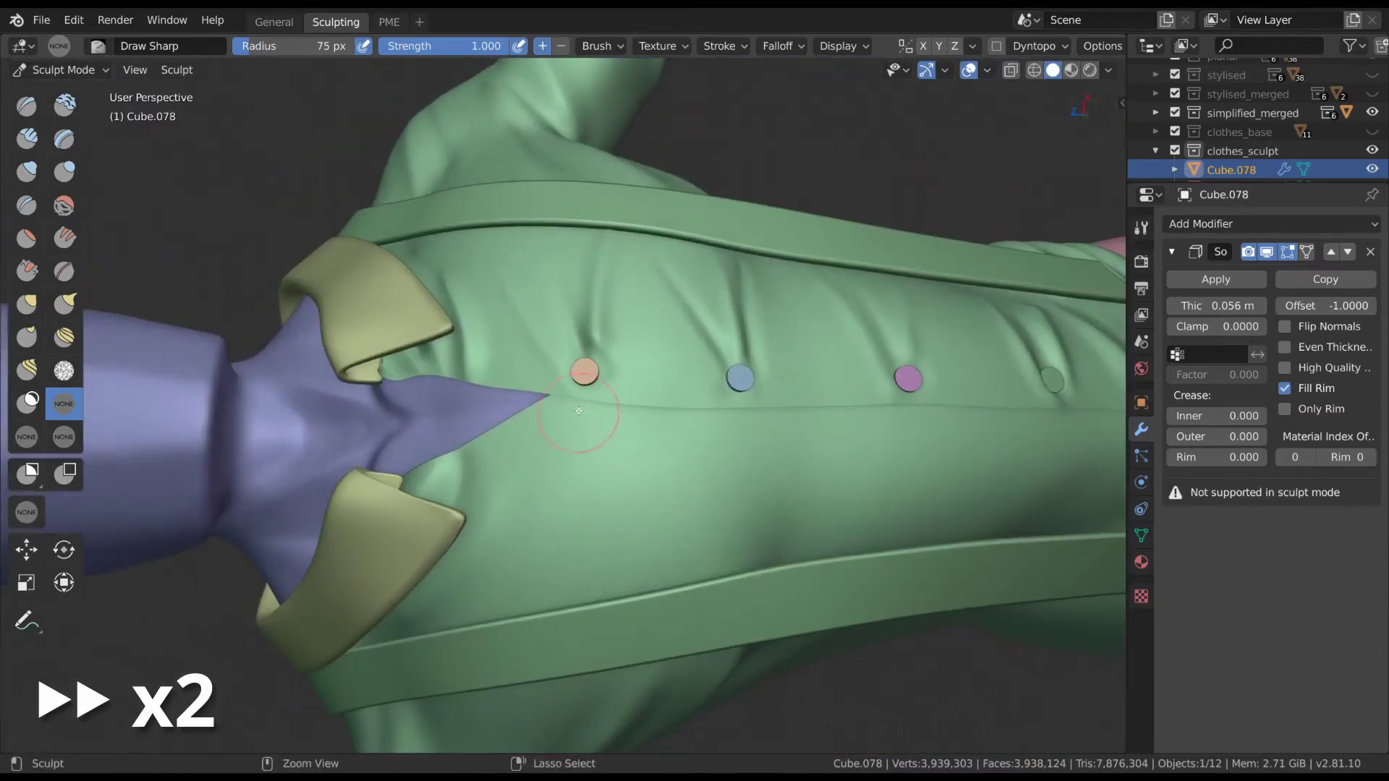
pyautogui.moveTo(587, 463); pyautogui.dragTo(588, 526, button='middle')
pyautogui.moveTo(587, 527); pyautogui.dragTo(629, 455)
pyautogui.moveTo(649, 504); pyautogui.dragTo(590, 507)
pyautogui.hotkey('ctrl', 'z')
pyautogui.moveTo(650, 504); pyautogui.dragTo(645, 423, button='middle')
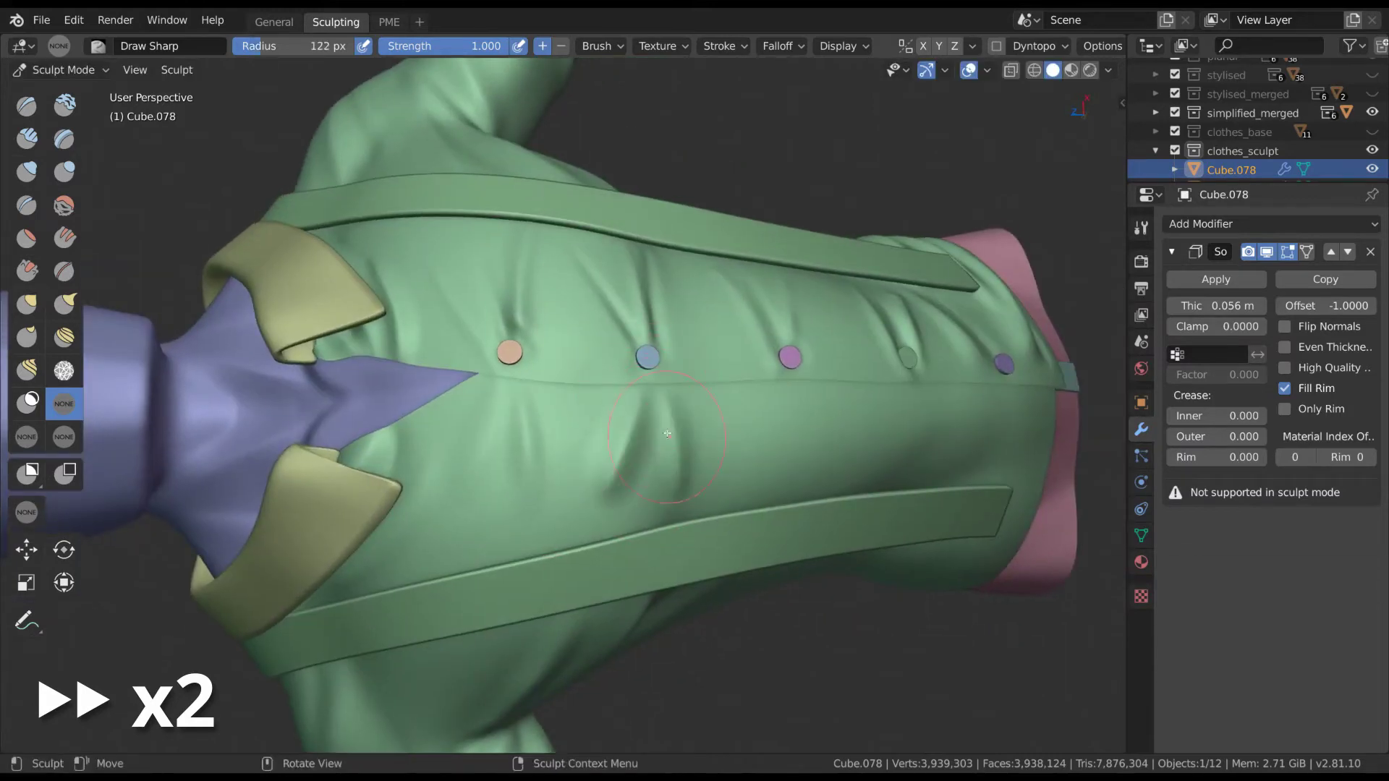
pyautogui.moveTo(633, 408); pyautogui.dragTo(626, 343, button='middle')
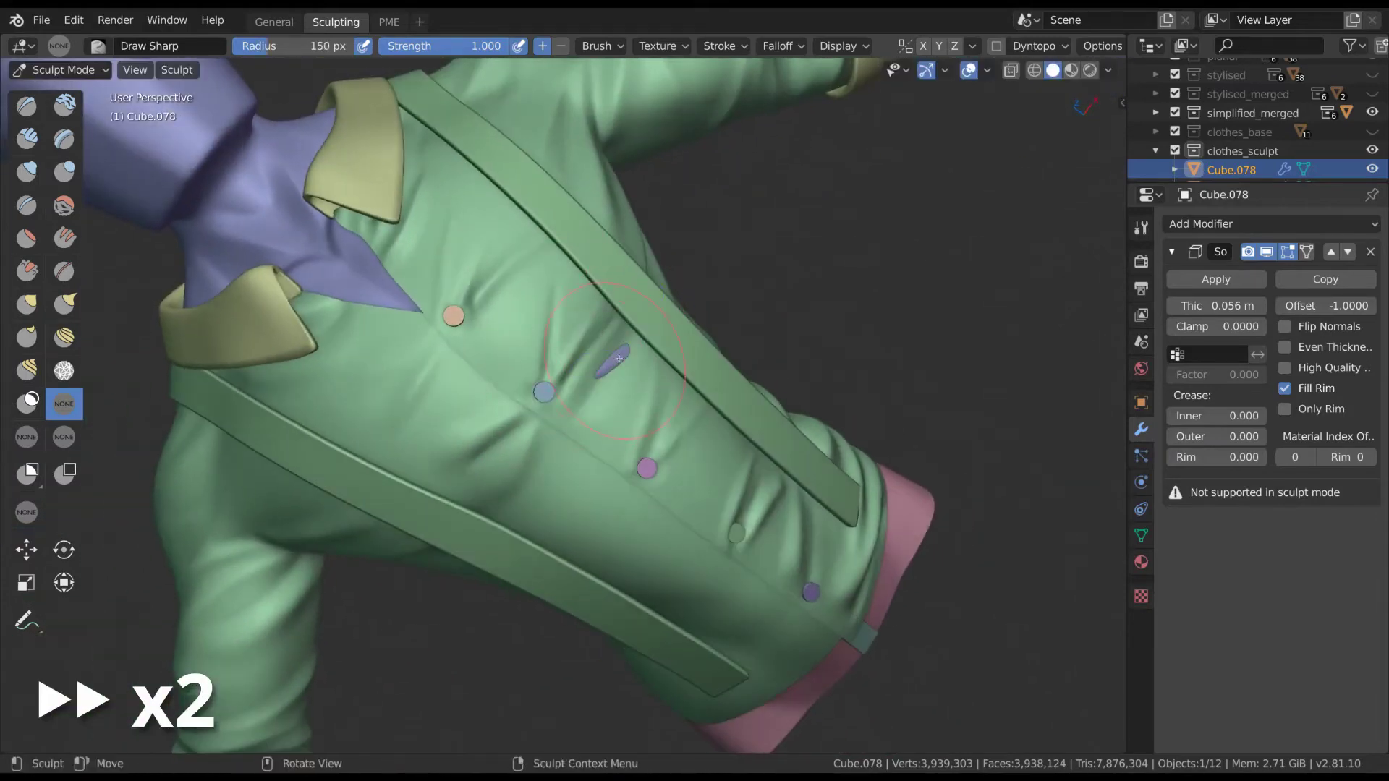
pyautogui.hotkey('ctrl', 'z')
pyautogui.moveTo(618, 359)
pyautogui.mouseDown(button='middle')
pyautogui.moveTo(634, 363)
pyautogui.moveTo(646, 327)
pyautogui.mouseUp(button='middle')
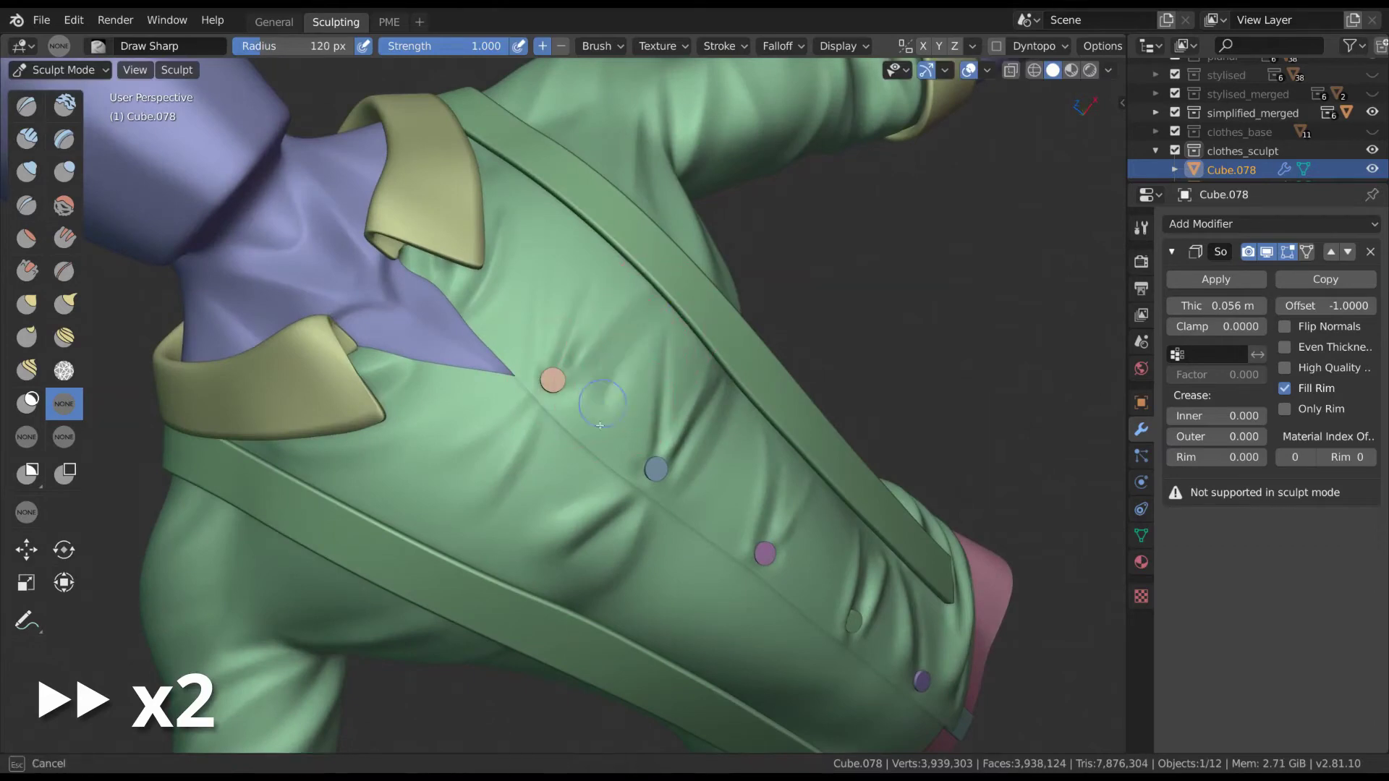
pyautogui.moveTo(673, 393); pyautogui.dragTo(646, 354, button='middle')
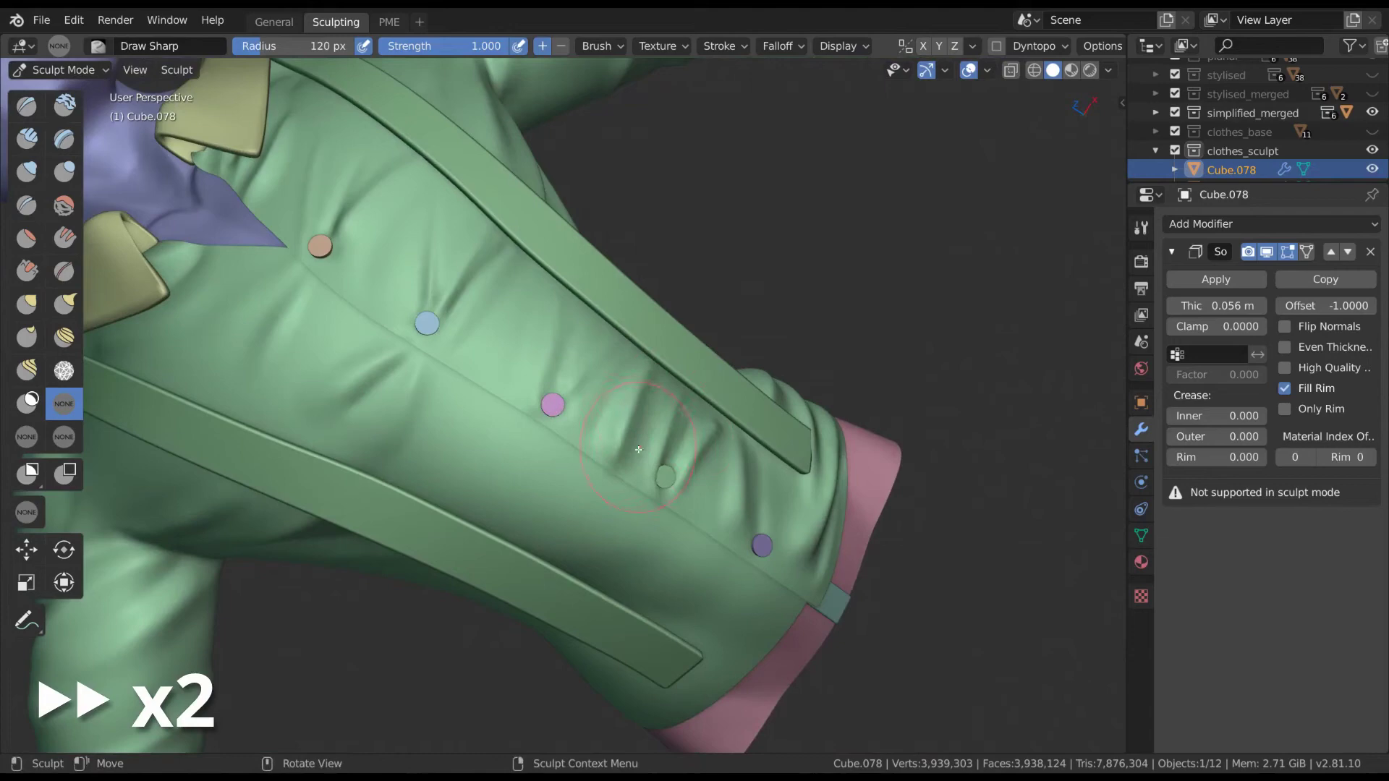
# - Set the Draw Sharp radius to 104 px and face the shirt front
pyautogui.press('f')
pyautogui.click(621, 472)
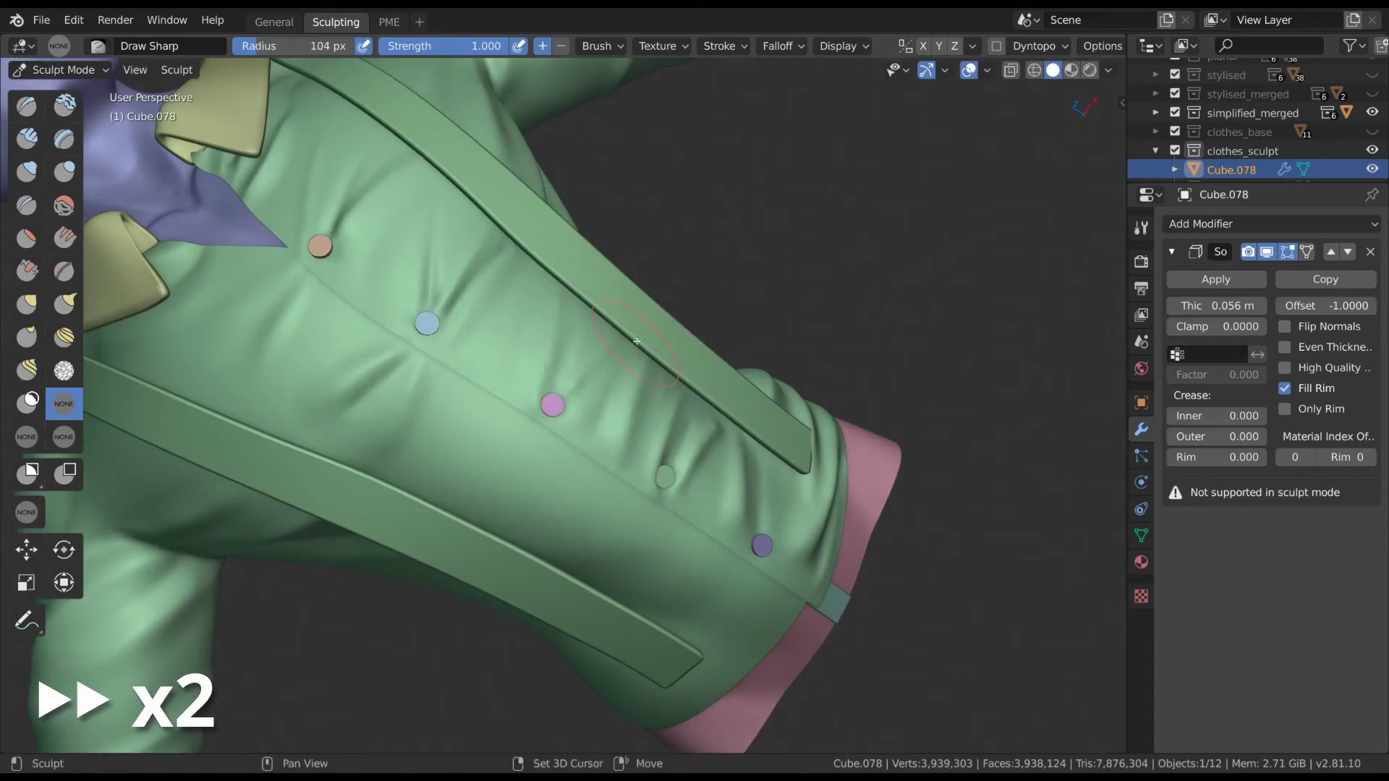
pyautogui.scroll(-5, 637, 341)
pyautogui.scroll(4, 706, 397)
pyautogui.press('KP_1')
pyautogui.scroll(-3, 751, 367)
pyautogui.scroll(2, 750, 368)
# - Inspect the sleeve, cuff opening and button line from several angles
pyautogui.moveTo(661, 372)
pyautogui.mouseDown(button='middle')
pyautogui.moveTo(652, 320)
pyautogui.moveTo(840, 511)
pyautogui.moveTo(667, 366)
pyautogui.moveTo(646, 453)
pyautogui.mouseUp(button='middle')
pyautogui.moveTo(600, 403); pyautogui.dragTo(630, 352, button='middle')
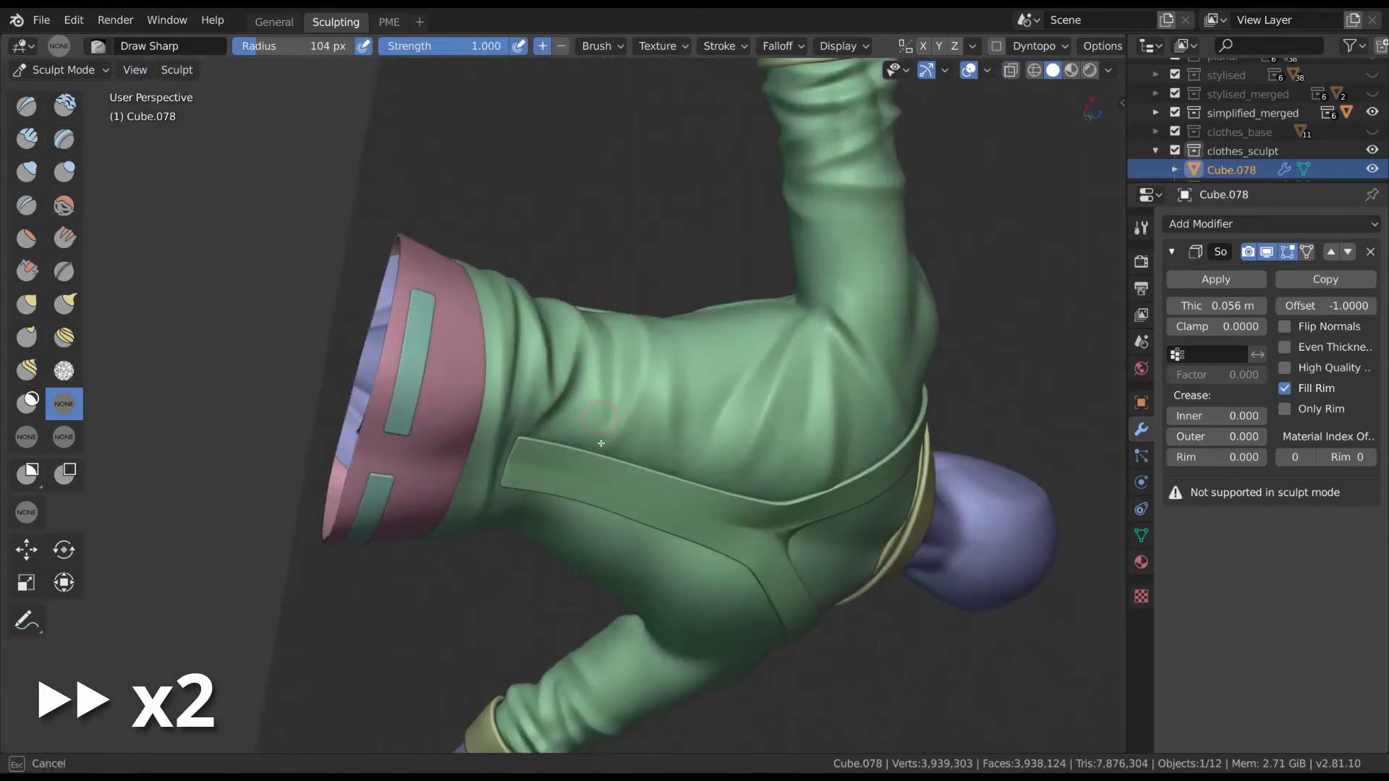
pyautogui.moveTo(594, 449)
pyautogui.mouseDown(button='middle')
pyautogui.moveTo(572, 481)
pyautogui.moveTo(532, 406)
pyautogui.mouseUp(button='middle')
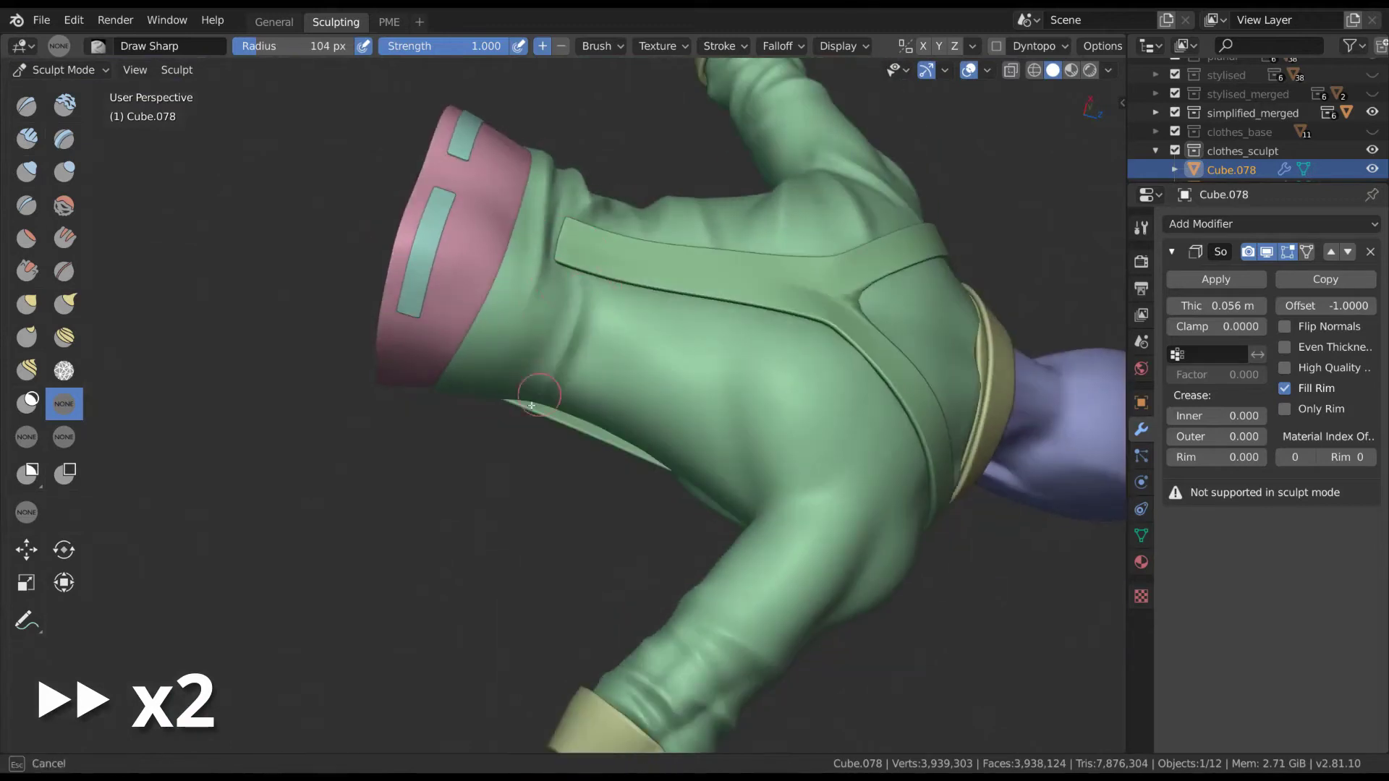
pyautogui.moveTo(543, 289)
pyautogui.mouseDown(button='middle')
pyautogui.moveTo(575, 286)
pyautogui.moveTo(628, 337)
pyautogui.mouseUp(button='middle')
pyautogui.moveTo(603, 419)
pyautogui.mouseDown(button='middle')
pyautogui.moveTo(545, 335)
pyautogui.moveTo(605, 313)
pyautogui.mouseUp(button='middle')
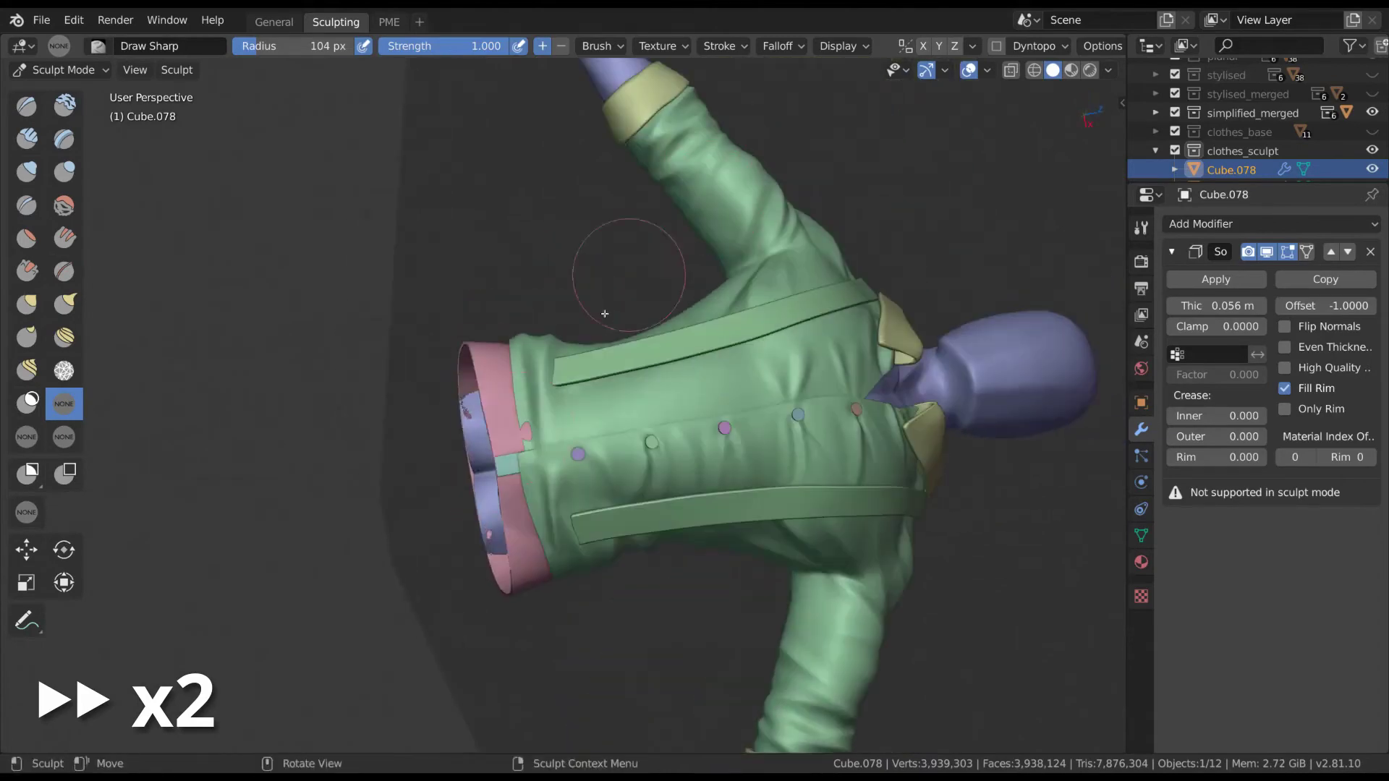
pyautogui.moveTo(543, 442)
pyautogui.mouseDown(button='middle')
pyautogui.moveTo(704, 589)
pyautogui.moveTo(760, 471)
pyautogui.moveTo(572, 415)
pyautogui.moveTo(582, 393)
pyautogui.moveTo(576, 445)
pyautogui.mouseUp(button='middle')
pyautogui.moveTo(583, 389)
pyautogui.mouseDown(button='middle')
pyautogui.moveTo(630, 386)
pyautogui.moveTo(594, 359)
pyautogui.mouseUp(button='middle')
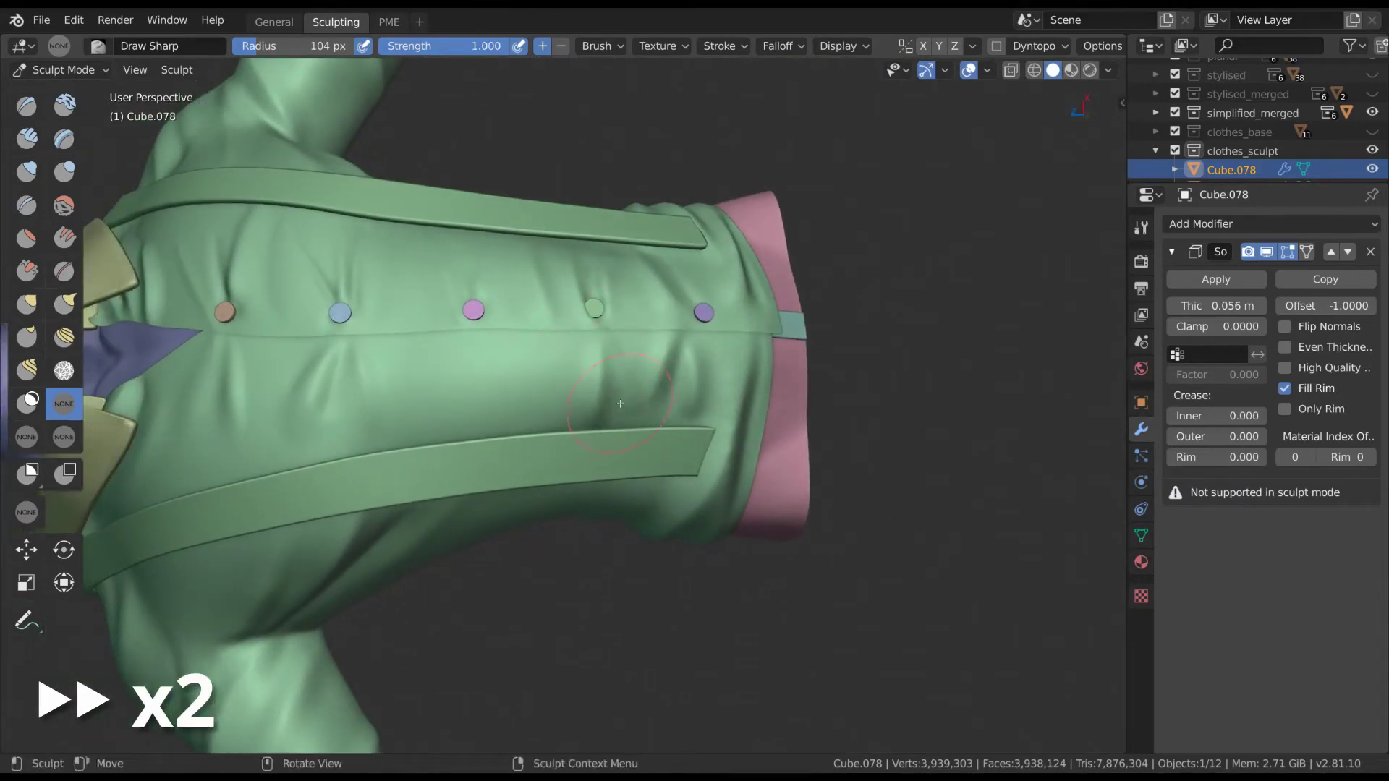
pyautogui.moveTo(662, 404); pyautogui.dragTo(595, 325, button='middle')
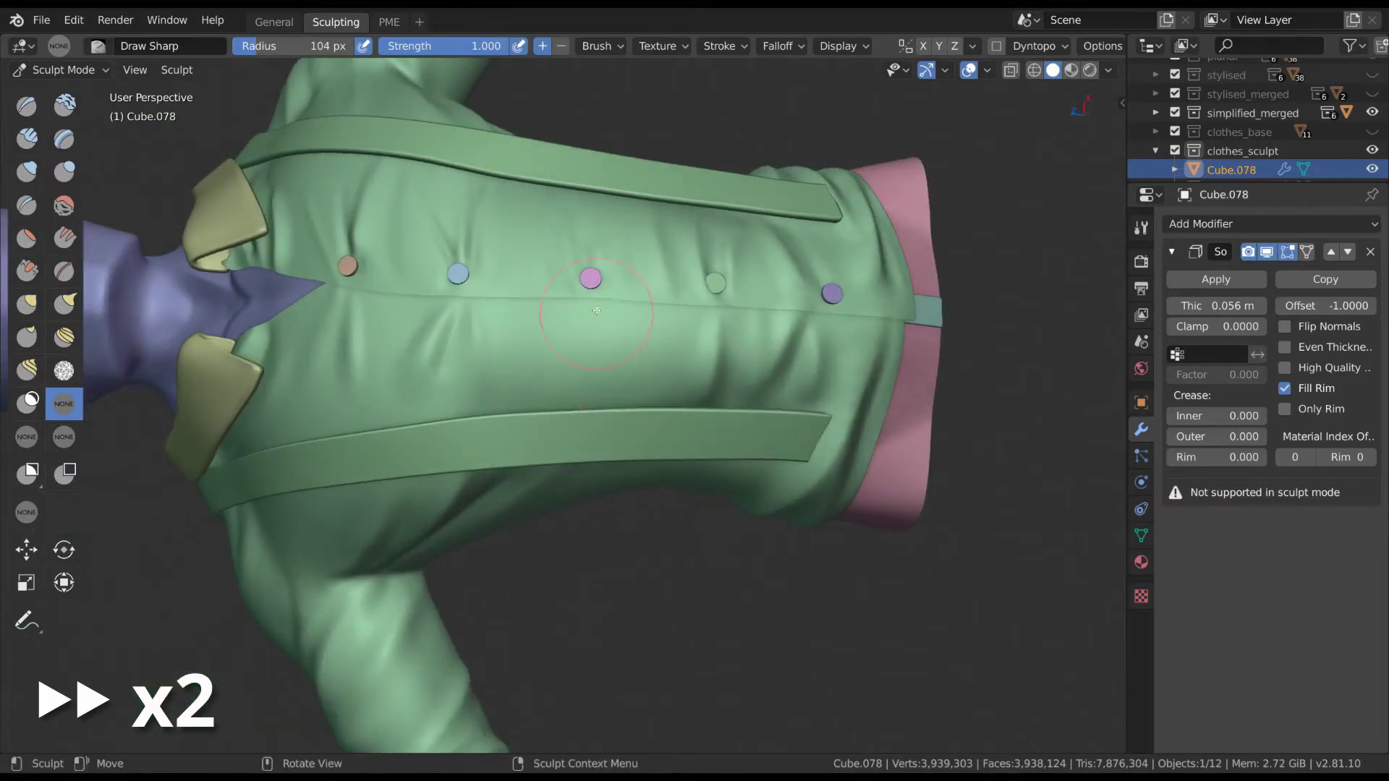
pyautogui.moveTo(531, 391); pyautogui.dragTo(615, 326, button='middle')
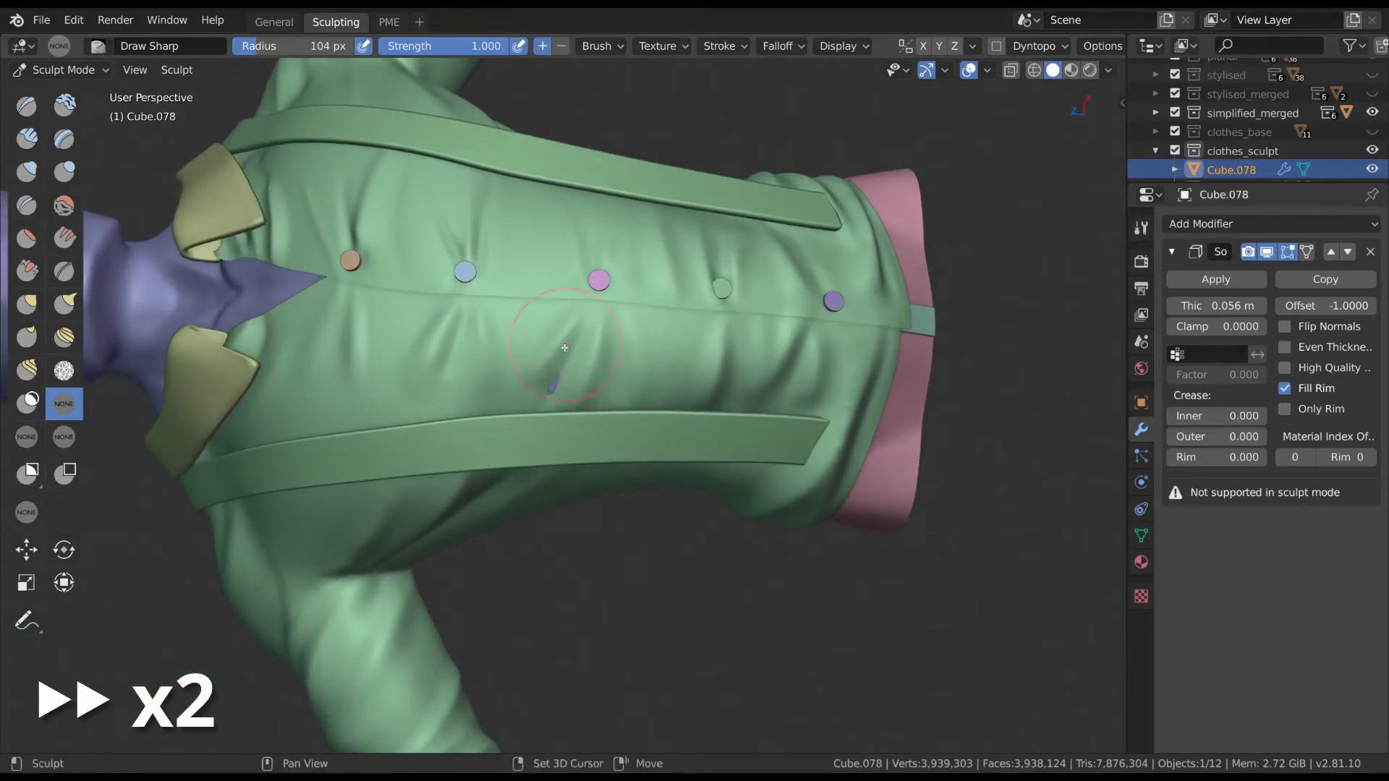
# - Enlarge the brush to 155 px and view the shirt front straight on
pyautogui.press('KP_1')
pyautogui.scroll(4, 707, 362)
pyautogui.press('f')
pyautogui.click(719, 271)
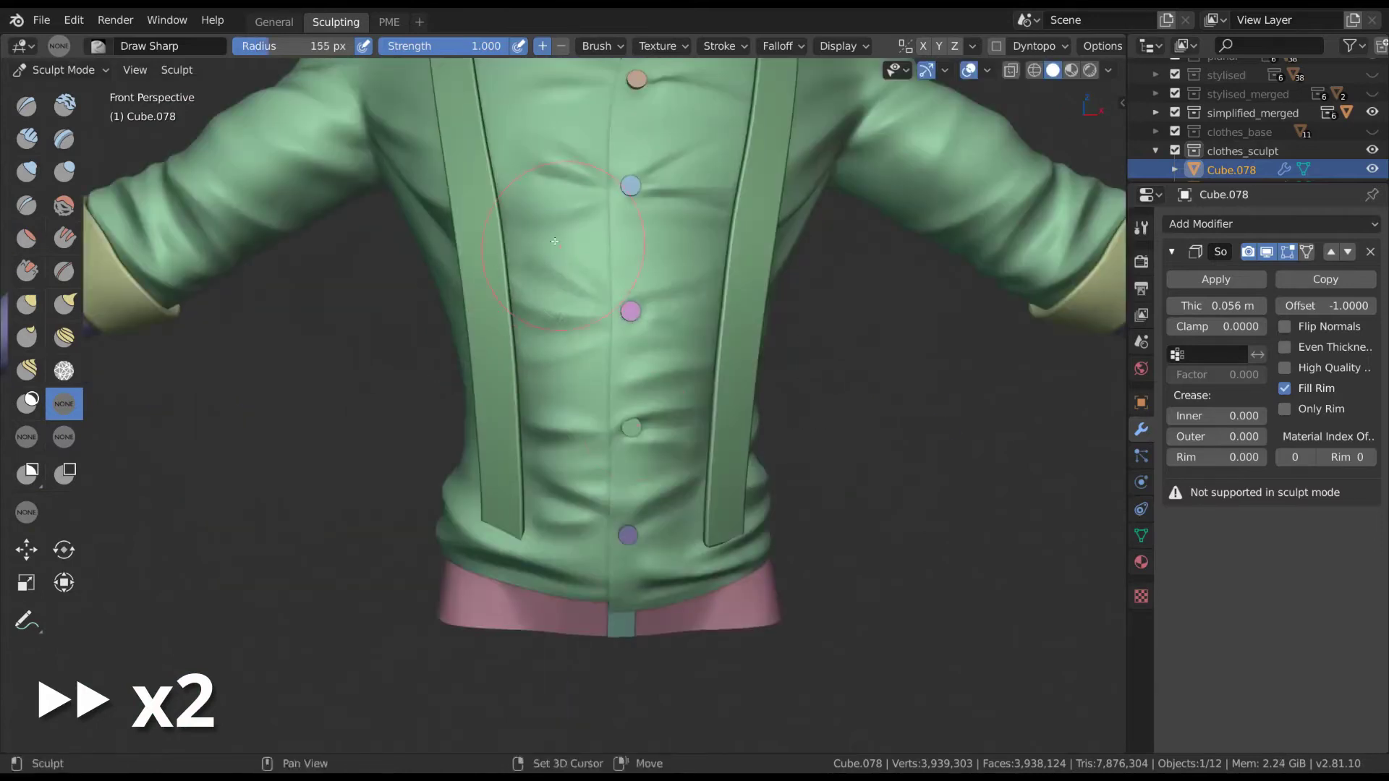
pyautogui.scroll(-4, 719, 272)
pyautogui.scroll(3, 719, 271)
pyautogui.scroll(1, 556, 225)
pyautogui.scroll(1, 556, 225)
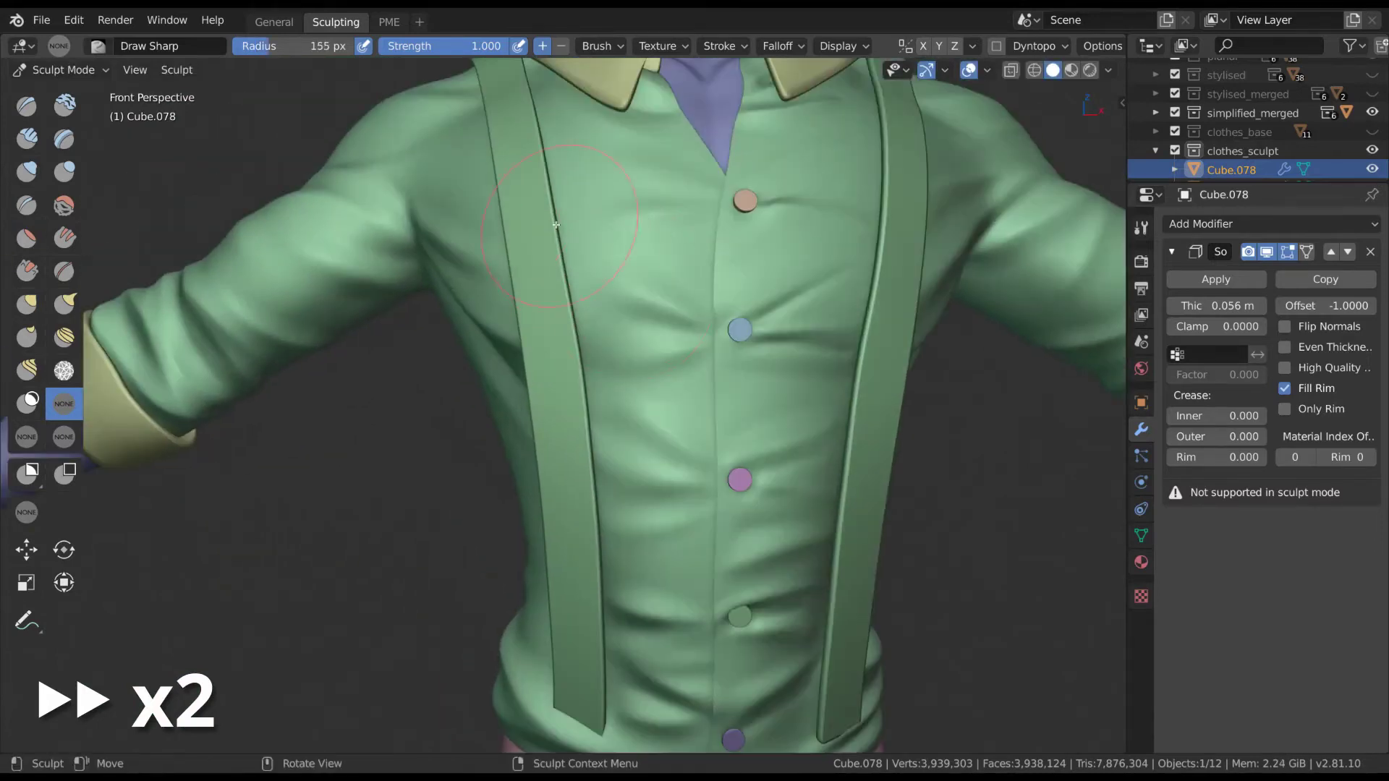
pyautogui.scroll(-5, 658, 299)
pyautogui.moveTo(754, 242)
pyautogui.mouseDown(button='middle')
pyautogui.moveTo(675, 355)
pyautogui.moveTo(818, 437)
pyautogui.mouseUp(button='middle')
pyautogui.scroll(4, 723, 289)
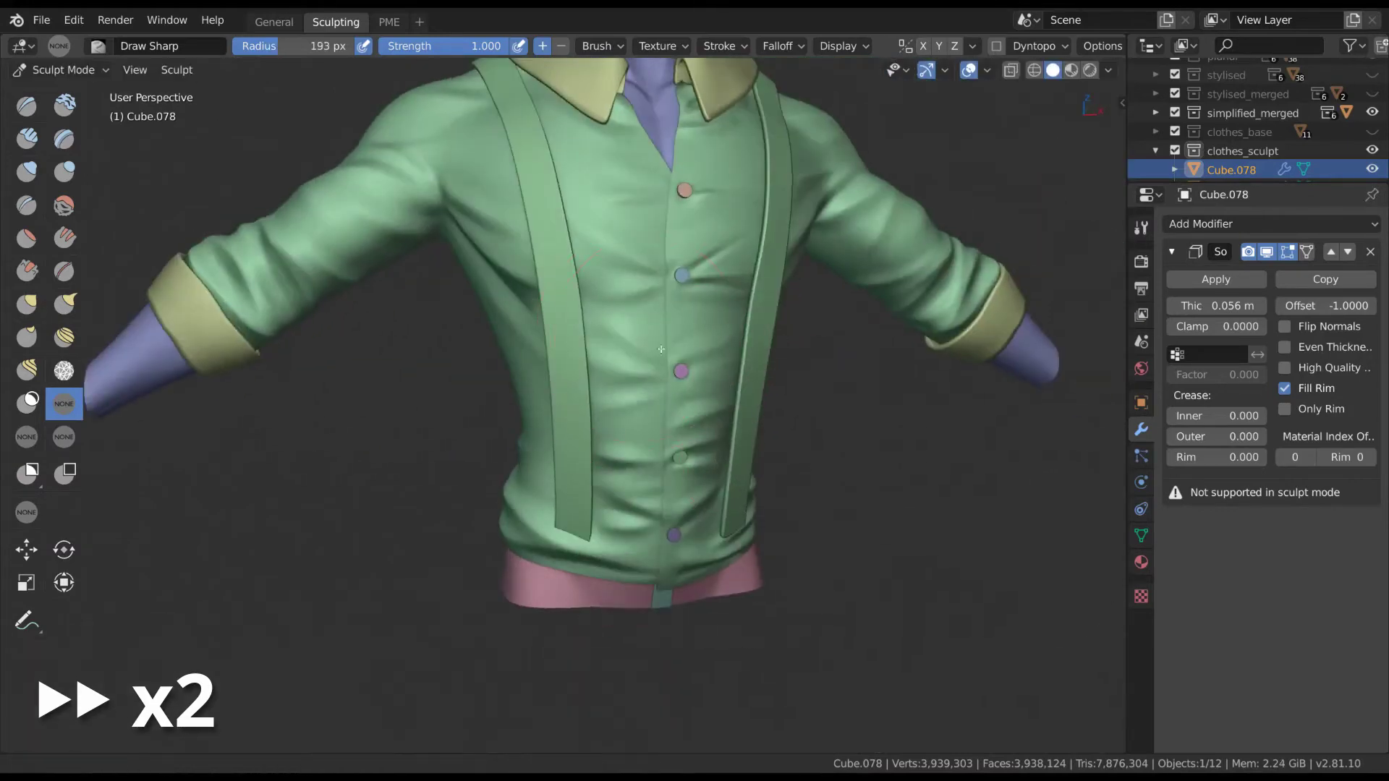
pyautogui.moveTo(661, 349); pyautogui.dragTo(619, 325, button='middle')
# - Turn to the back view and set the brush to 89 px for the shoulder and cuff
pyautogui.press('KP_1')
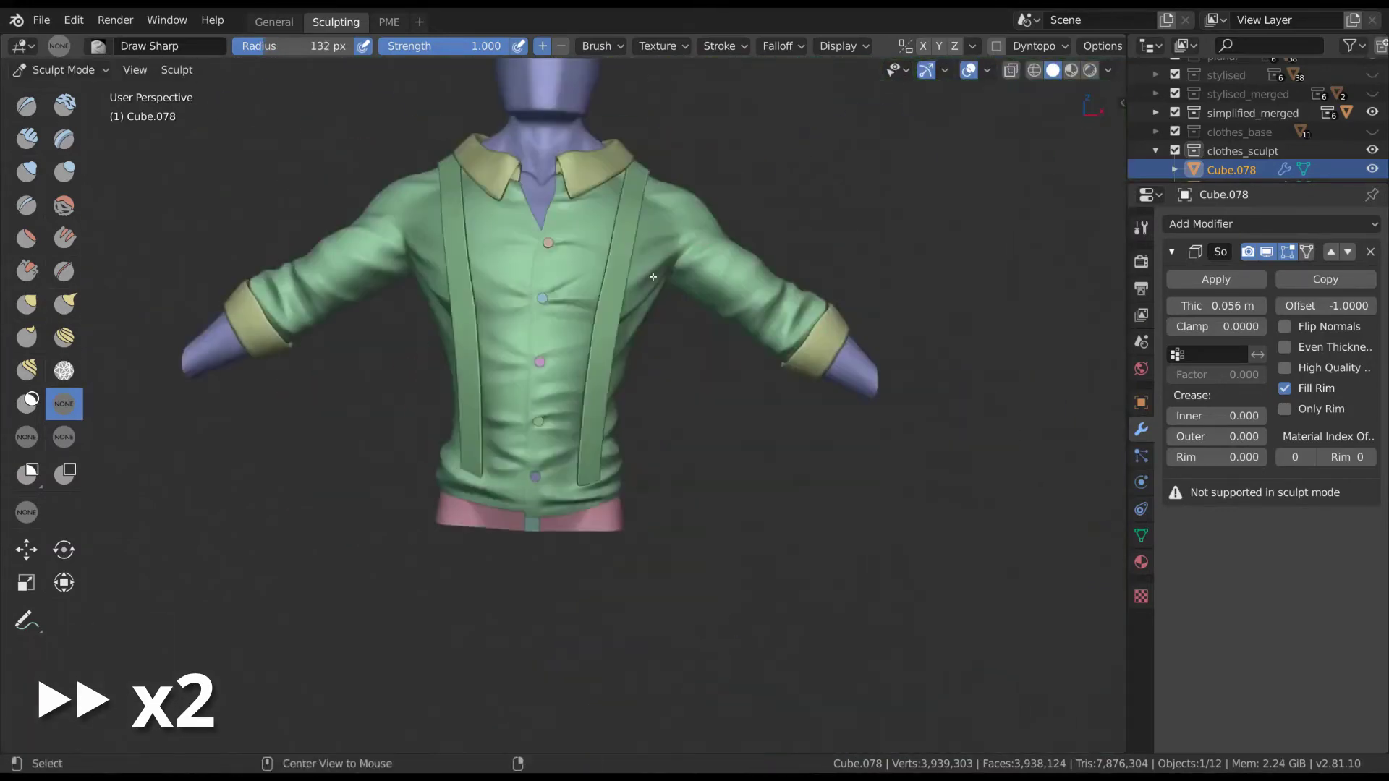
pyautogui.press('ctrl+KP_1')
pyautogui.scroll(5, 798, 328)
pyautogui.moveTo(799, 328)
pyautogui.mouseDown(button='middle')
pyautogui.moveTo(974, 130)
pyautogui.moveTo(545, 420)
pyautogui.moveTo(514, 301)
pyautogui.moveTo(507, 386)
pyautogui.moveTo(487, 372)
pyautogui.mouseUp(button='middle')
pyautogui.press('f')
pyautogui.click(505, 384)
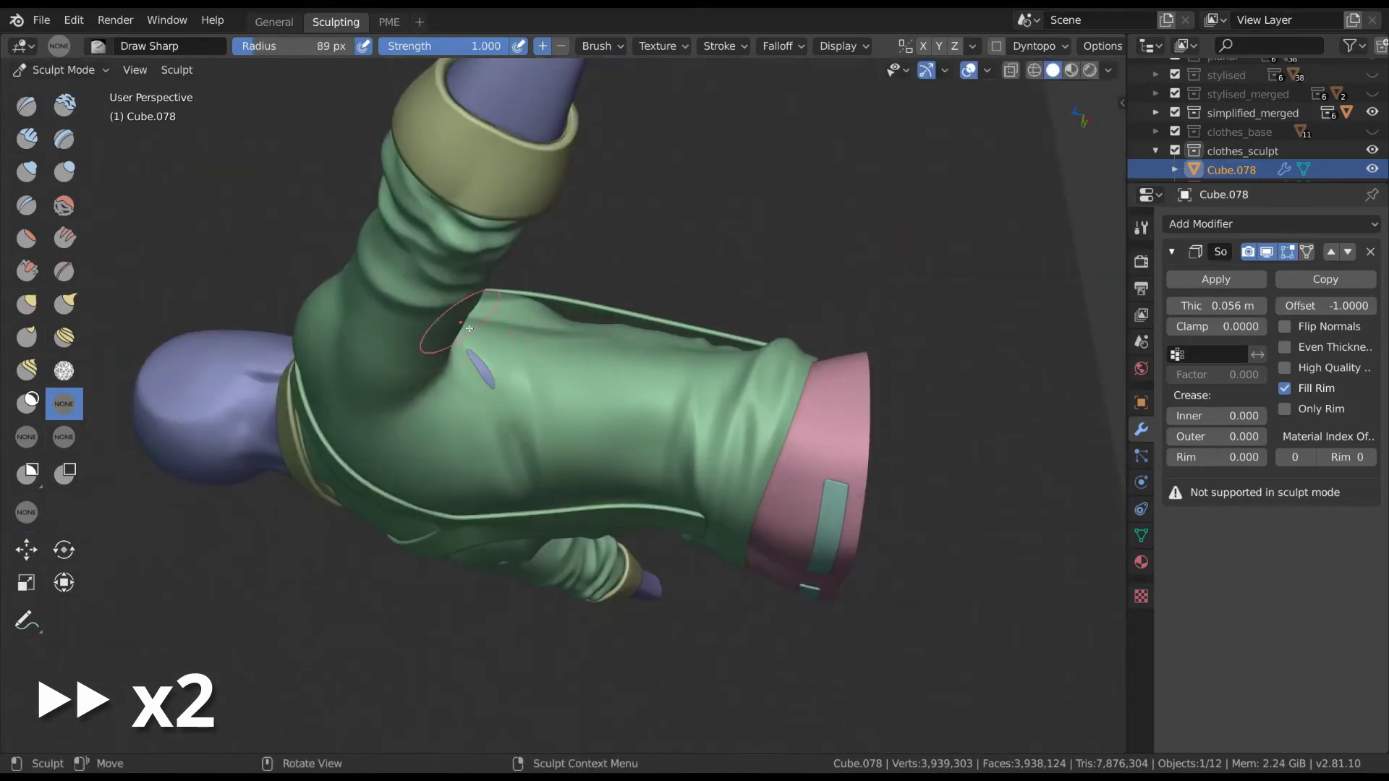
pyautogui.moveTo(511, 445); pyautogui.dragTo(505, 442, button='middle')
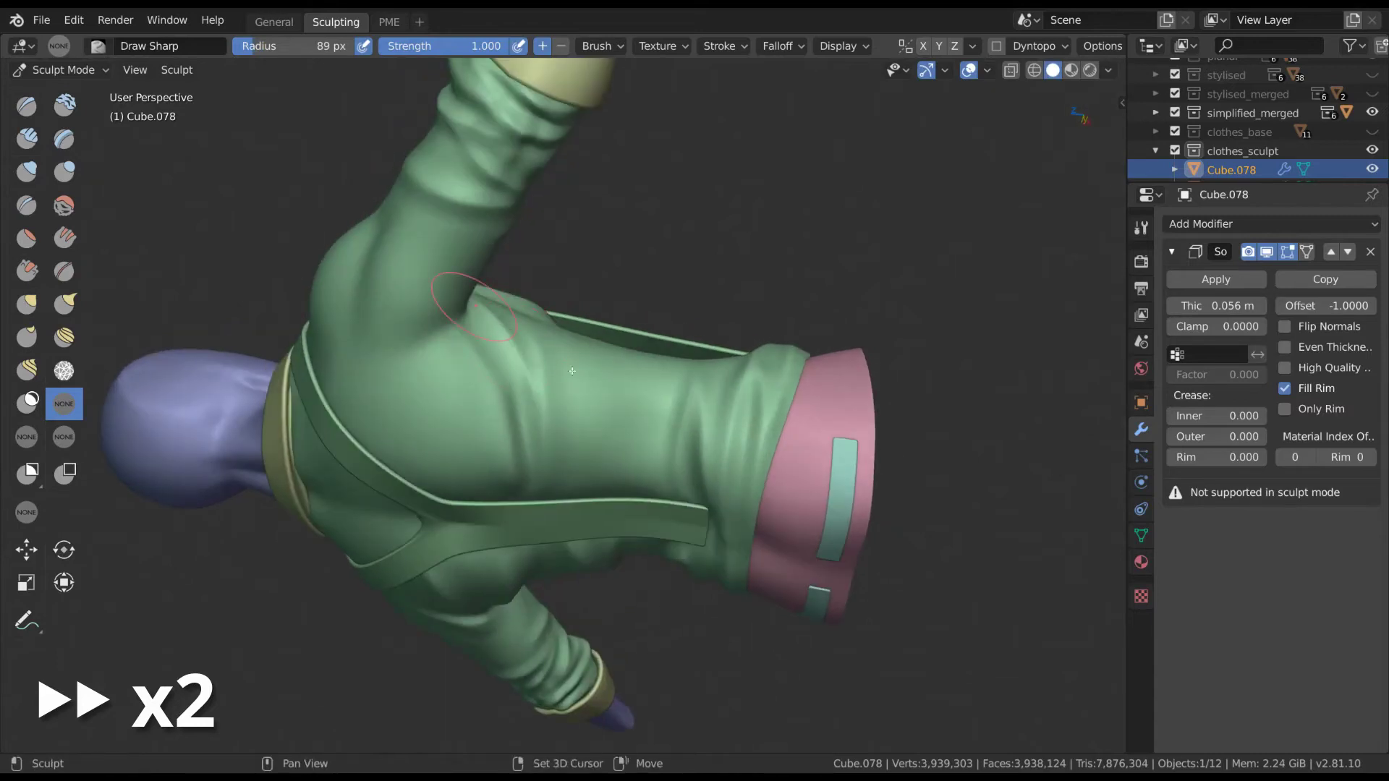
pyautogui.moveTo(627, 291)
pyautogui.mouseDown(button='middle')
pyautogui.moveTo(777, 411)
pyautogui.moveTo(471, 338)
pyautogui.mouseUp(button='middle')
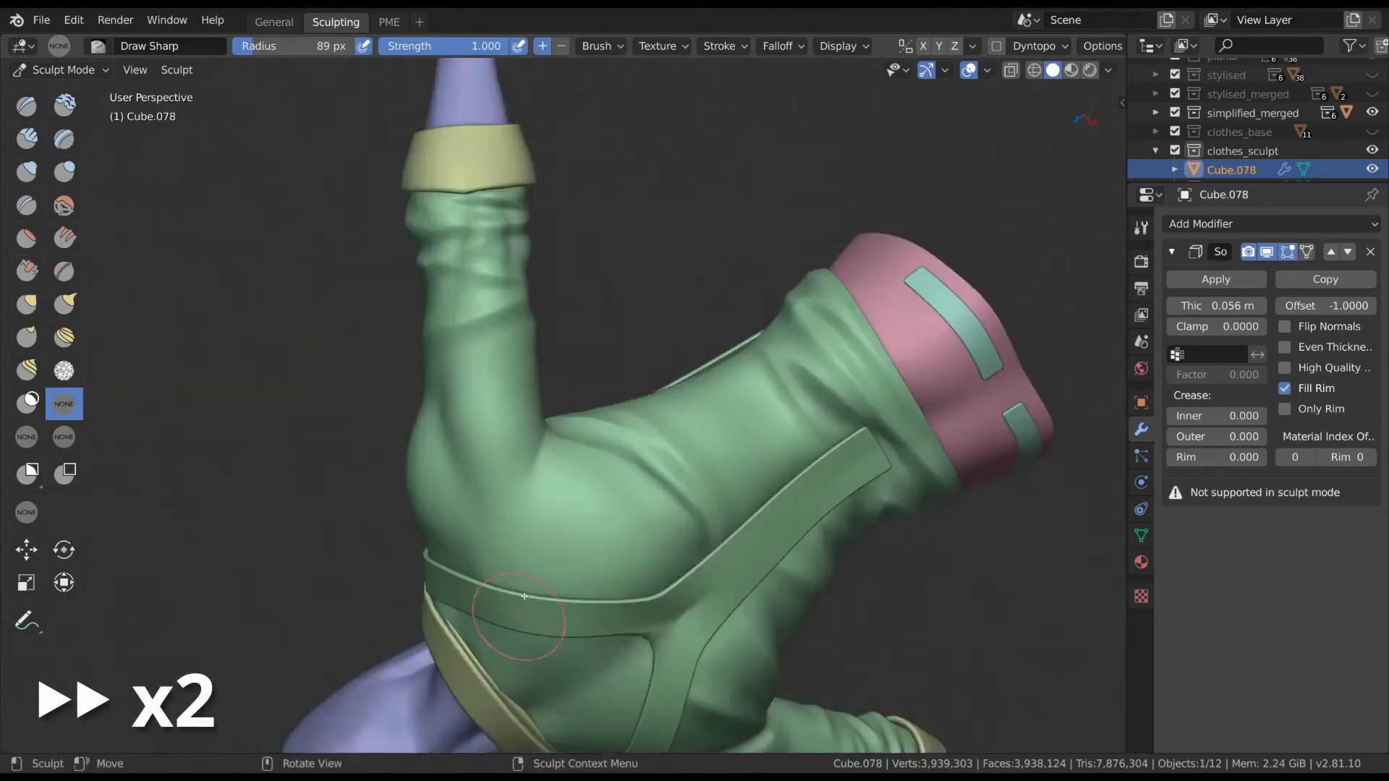
pyautogui.moveTo(628, 394); pyautogui.dragTo(624, 410, button='middle')
pyautogui.moveTo(614, 502)
pyautogui.mouseDown(button='middle')
pyautogui.moveTo(746, 233)
pyautogui.moveTo(520, 316)
pyautogui.mouseUp(button='middle')
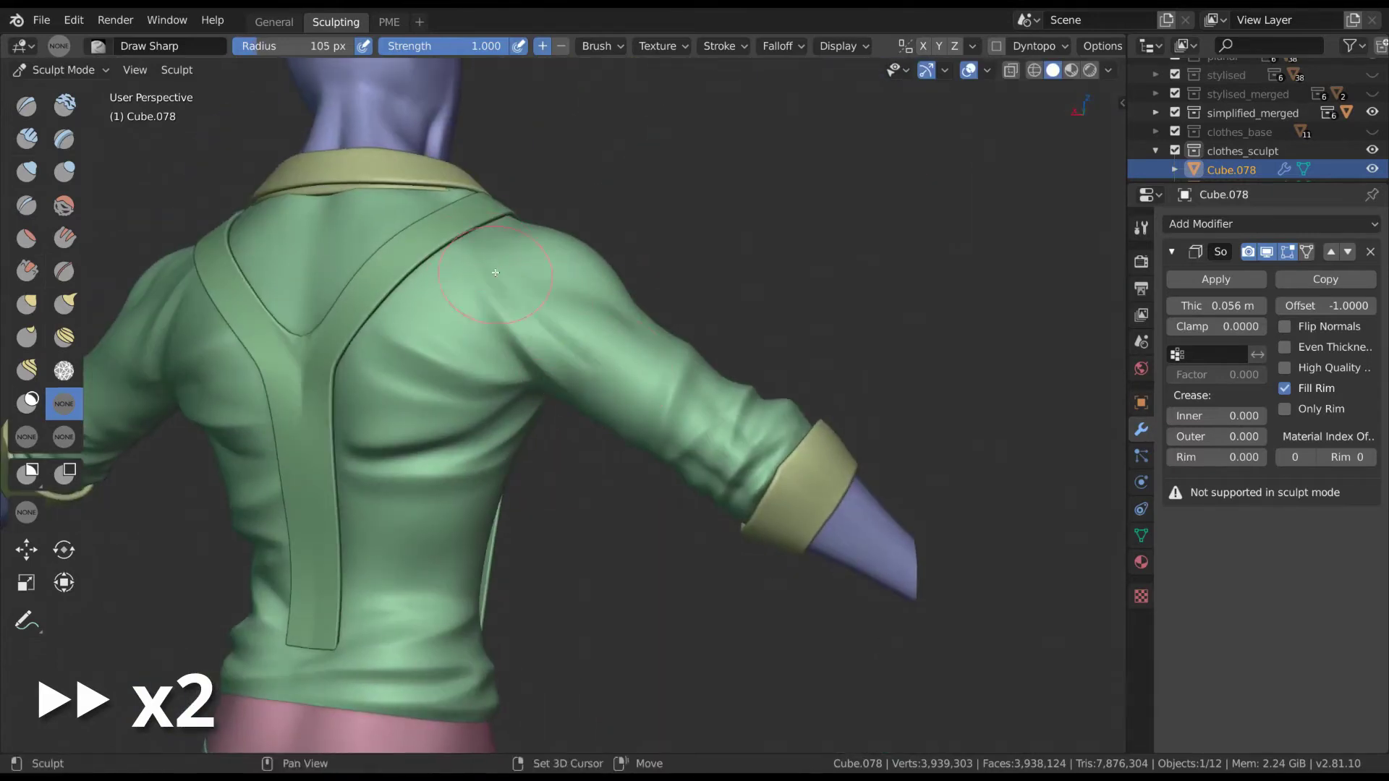
# - Resize the brush to 103, then 123 px, and close in on the back and shoulder
pyautogui.moveTo(634, 383); pyautogui.dragTo(594, 280, button='middle')
pyautogui.click(589, 282)
pyautogui.press('f')
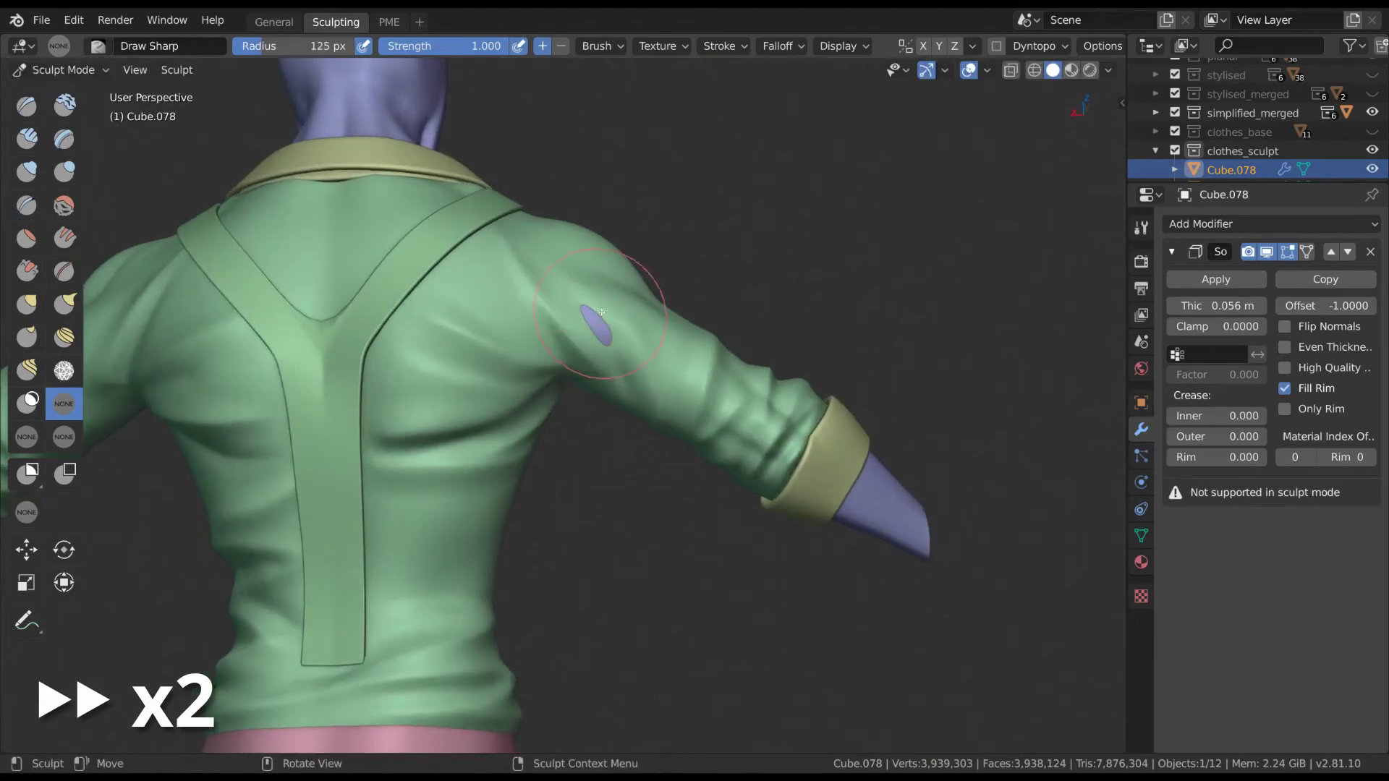
pyautogui.moveTo(564, 270); pyautogui.dragTo(652, 333, button='middle')
pyautogui.scroll(-2, 652, 332)
pyautogui.scroll(2, 565, 313)
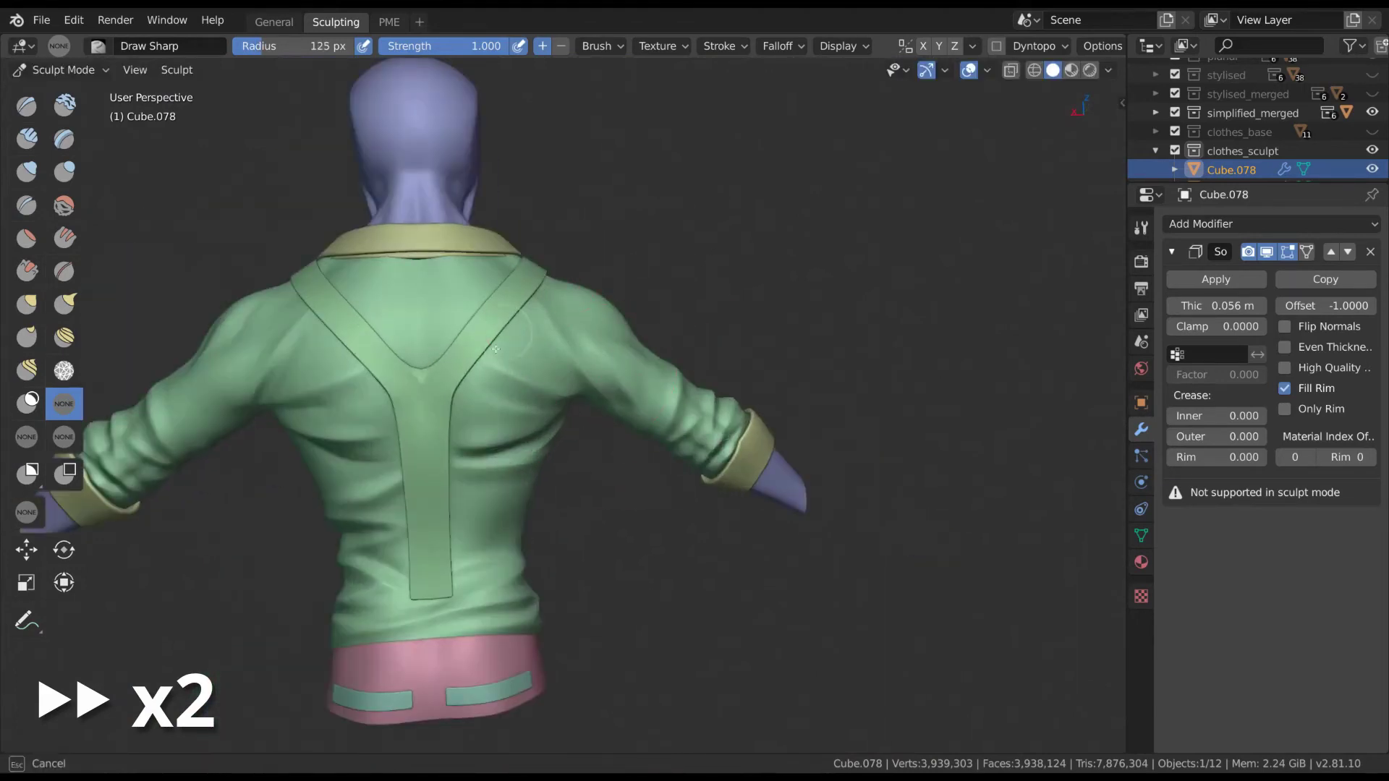
pyautogui.click(496, 349)
pyautogui.moveTo(496, 349)
pyautogui.mouseDown(button='middle')
pyautogui.moveTo(607, 362)
pyautogui.moveTo(579, 434)
pyautogui.mouseUp(button='middle')
pyautogui.scroll(3, 623, 370)
# - Resize the brush to 117, then 81 px, working over the collar and strap
pyautogui.press('f')
pyautogui.click(565, 453)
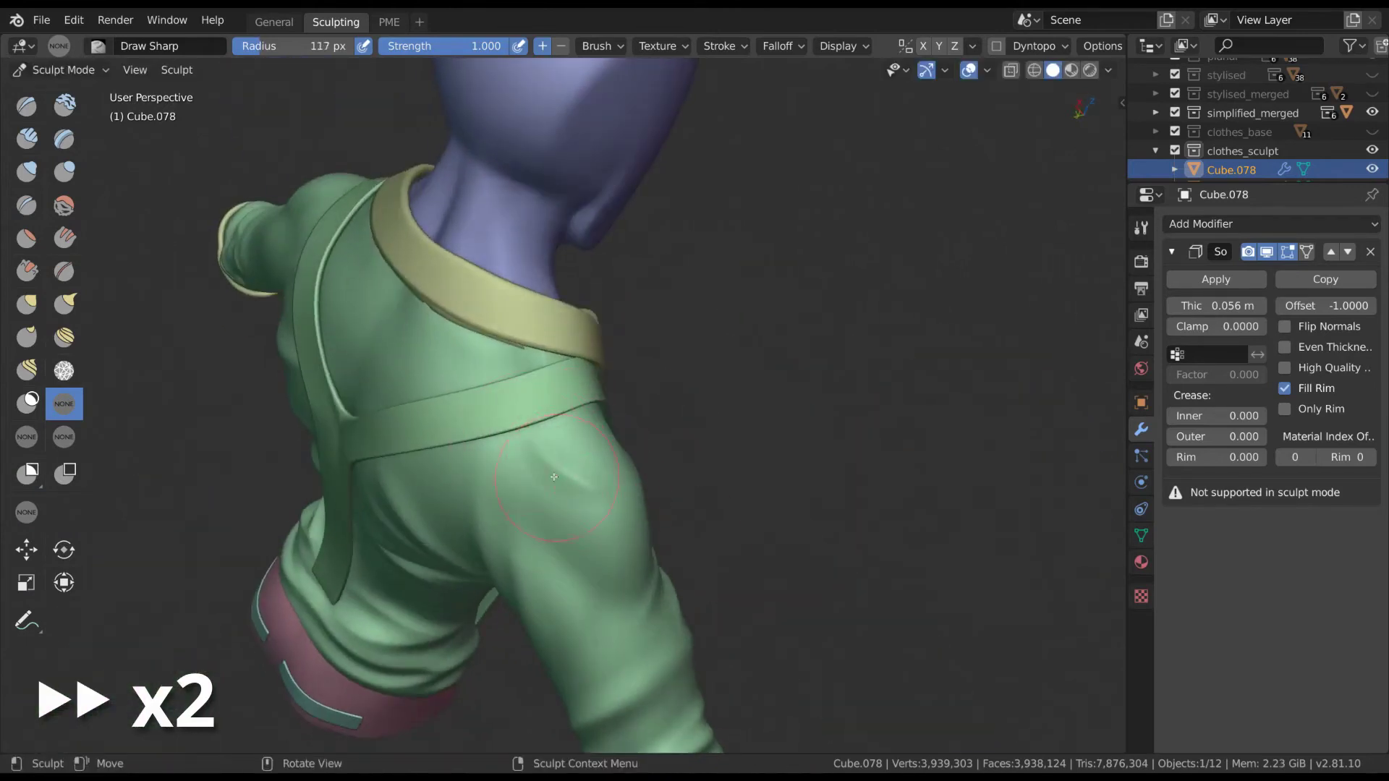
pyautogui.moveTo(603, 498)
pyautogui.mouseDown(button='middle')
pyautogui.moveTo(605, 396)
pyautogui.moveTo(578, 463)
pyautogui.moveTo(630, 622)
pyautogui.moveTo(618, 330)
pyautogui.mouseUp(button='middle')
pyautogui.press('f')
pyautogui.click(557, 463)
pyautogui.scroll(2, 617, 324)
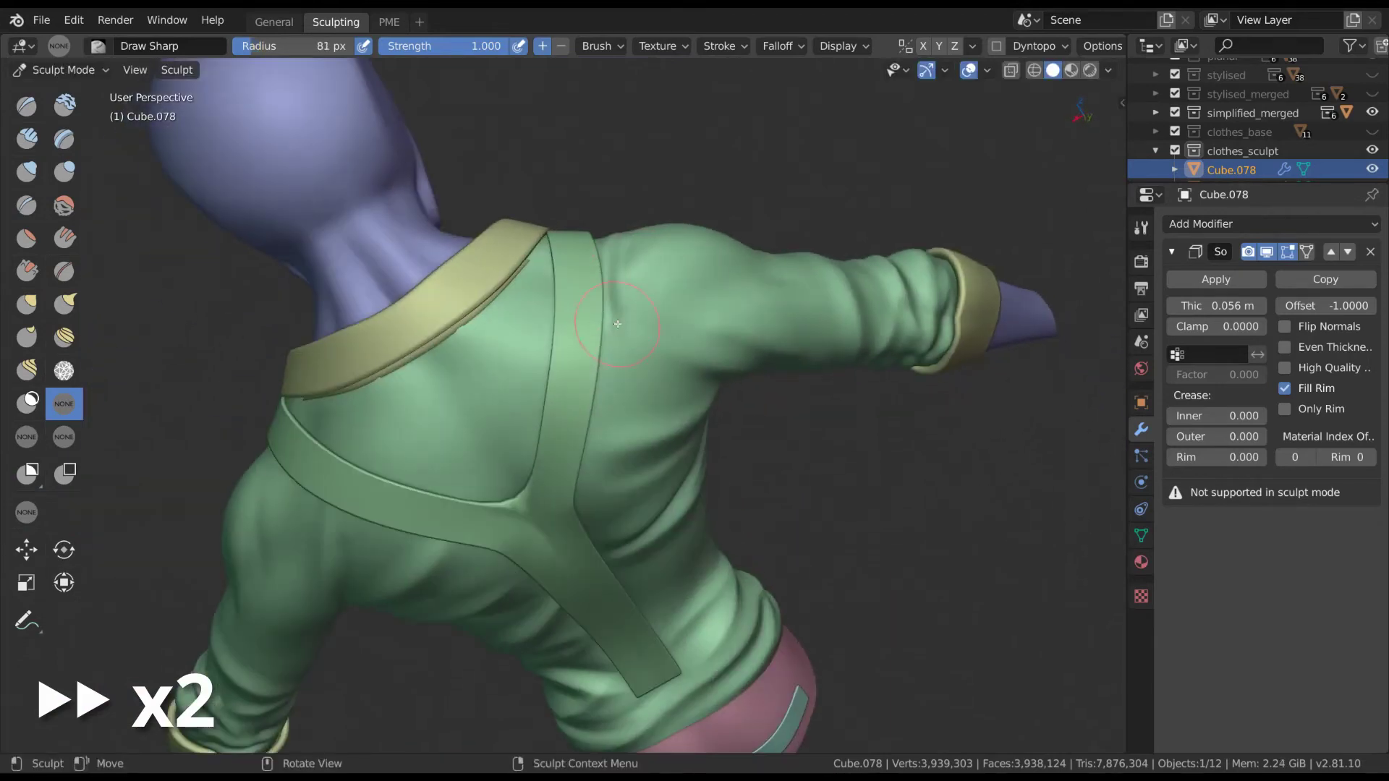
pyautogui.moveTo(602, 397)
pyautogui.mouseDown(button='middle')
pyautogui.moveTo(620, 240)
pyautogui.moveTo(665, 325)
pyautogui.moveTo(744, 366)
pyautogui.mouseUp(button='middle')
pyautogui.scroll(-2, 637, 290)
# - Set the brush to 93, then 108 px, and square the view onto the shirt back
pyautogui.press('f')
pyautogui.click(643, 304)
pyautogui.scroll(-4, 745, 279)
pyautogui.scroll(4, 744, 279)
pyautogui.moveTo(745, 279); pyautogui.dragTo(679, 338, button='middle')
pyautogui.press('f')
pyautogui.click(618, 459)
pyautogui.moveTo(629, 422); pyautogui.dragTo(634, 330, button='middle')
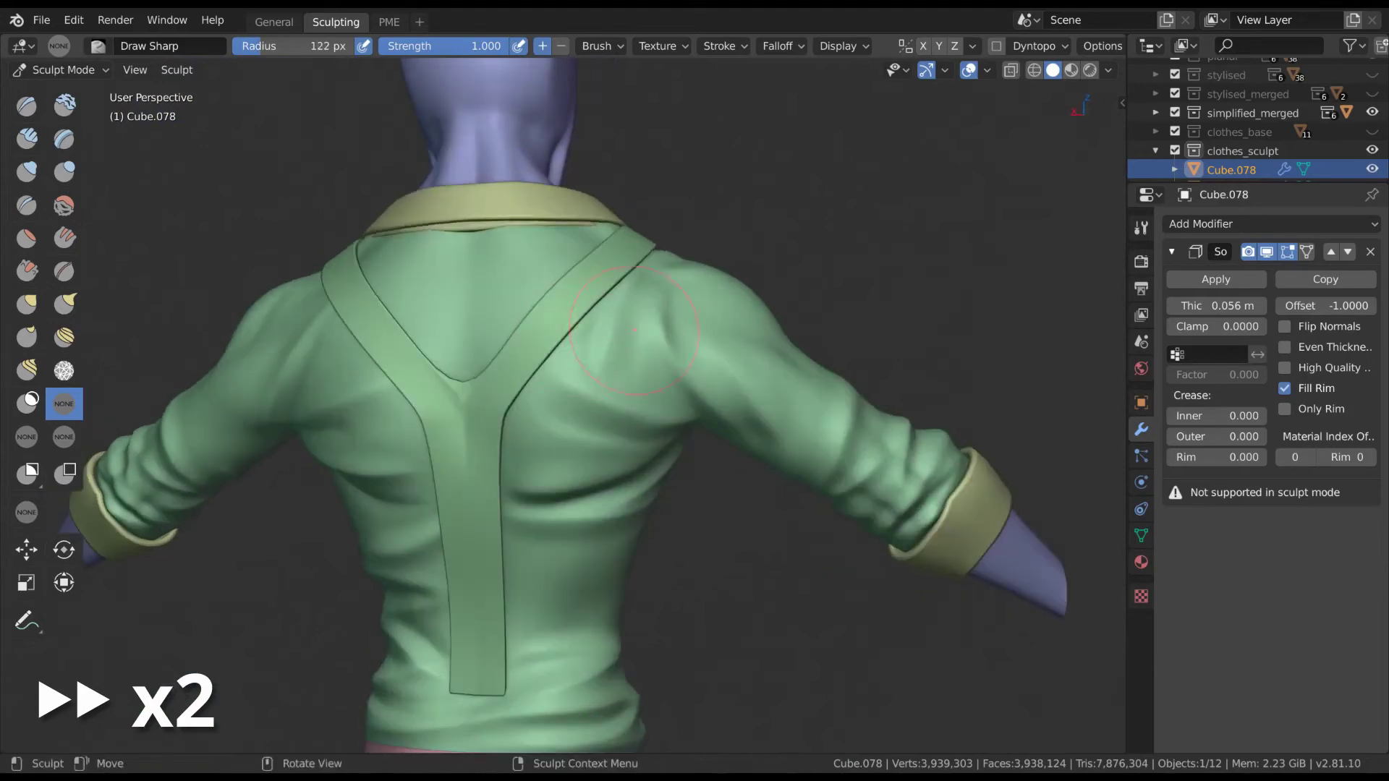
pyautogui.scroll(-3, 662, 364)
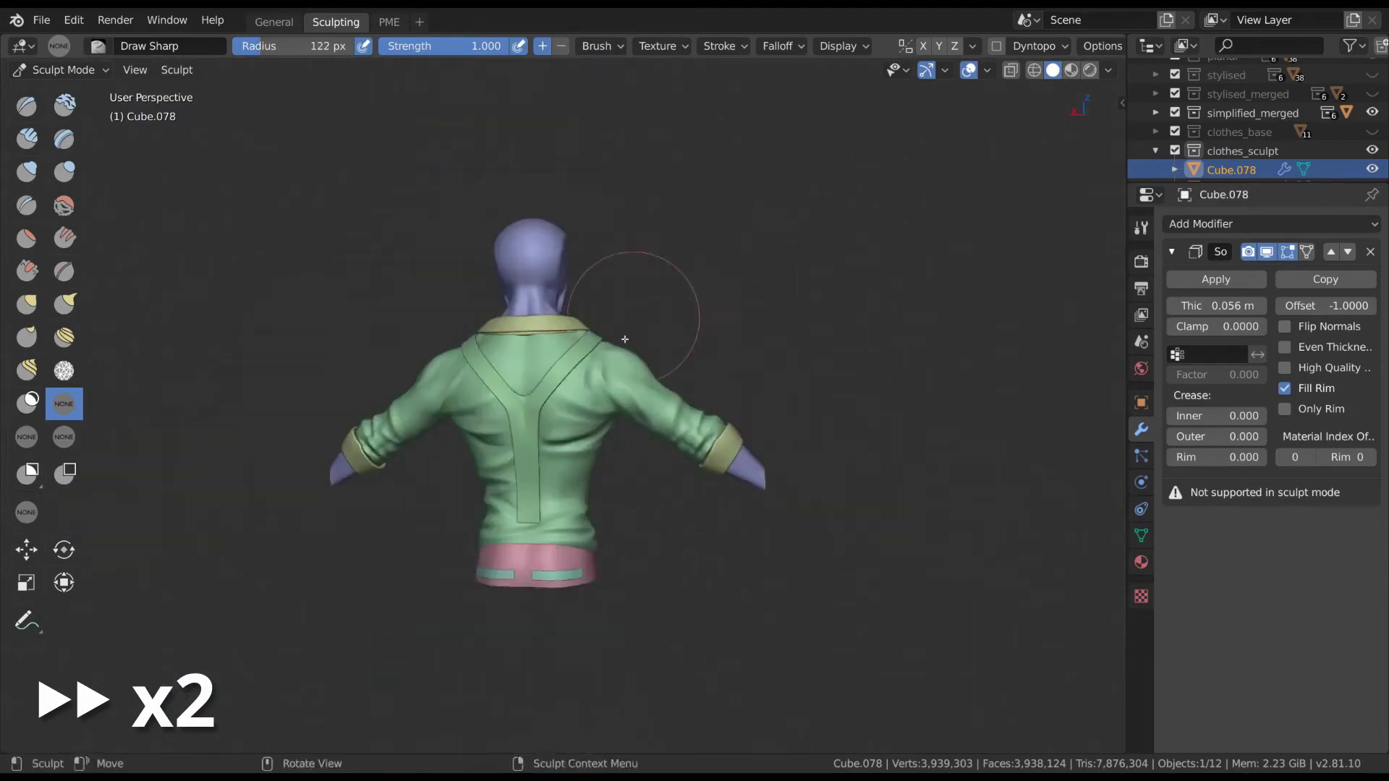
# - Work over the shoulders and strap between three-quarter and straight back views
pyautogui.scroll(4, 637, 362)
pyautogui.moveTo(651, 391)
pyautogui.mouseDown(button='middle')
pyautogui.moveTo(546, 407)
pyautogui.moveTo(622, 516)
pyautogui.mouseUp(button='middle')
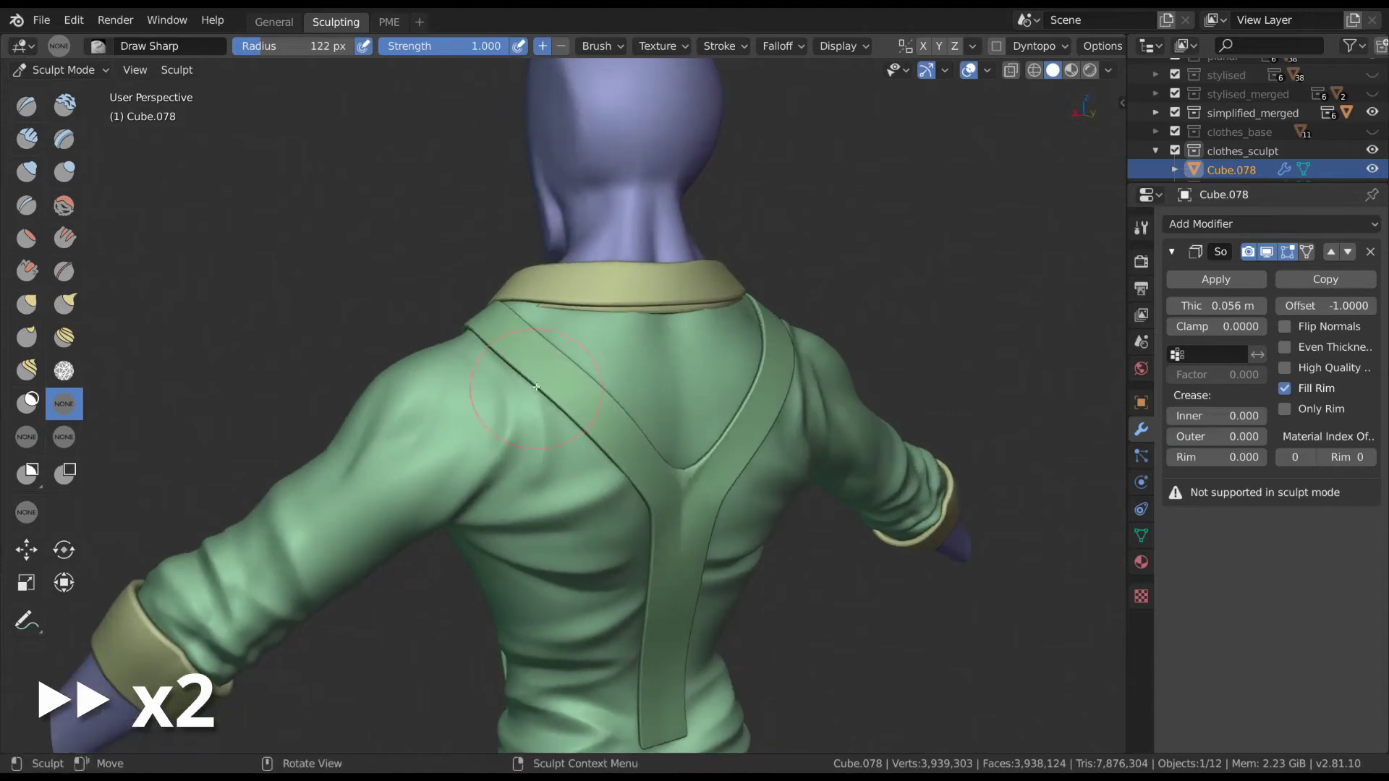
pyautogui.moveTo(574, 451)
pyautogui.mouseDown(button='middle')
pyautogui.moveTo(615, 405)
pyautogui.moveTo(661, 404)
pyautogui.mouseUp(button='middle')
pyautogui.scroll(-3, 642, 397)
pyautogui.scroll(2, 641, 357)
pyautogui.moveTo(641, 357); pyautogui.dragTo(564, 350, button='middle')
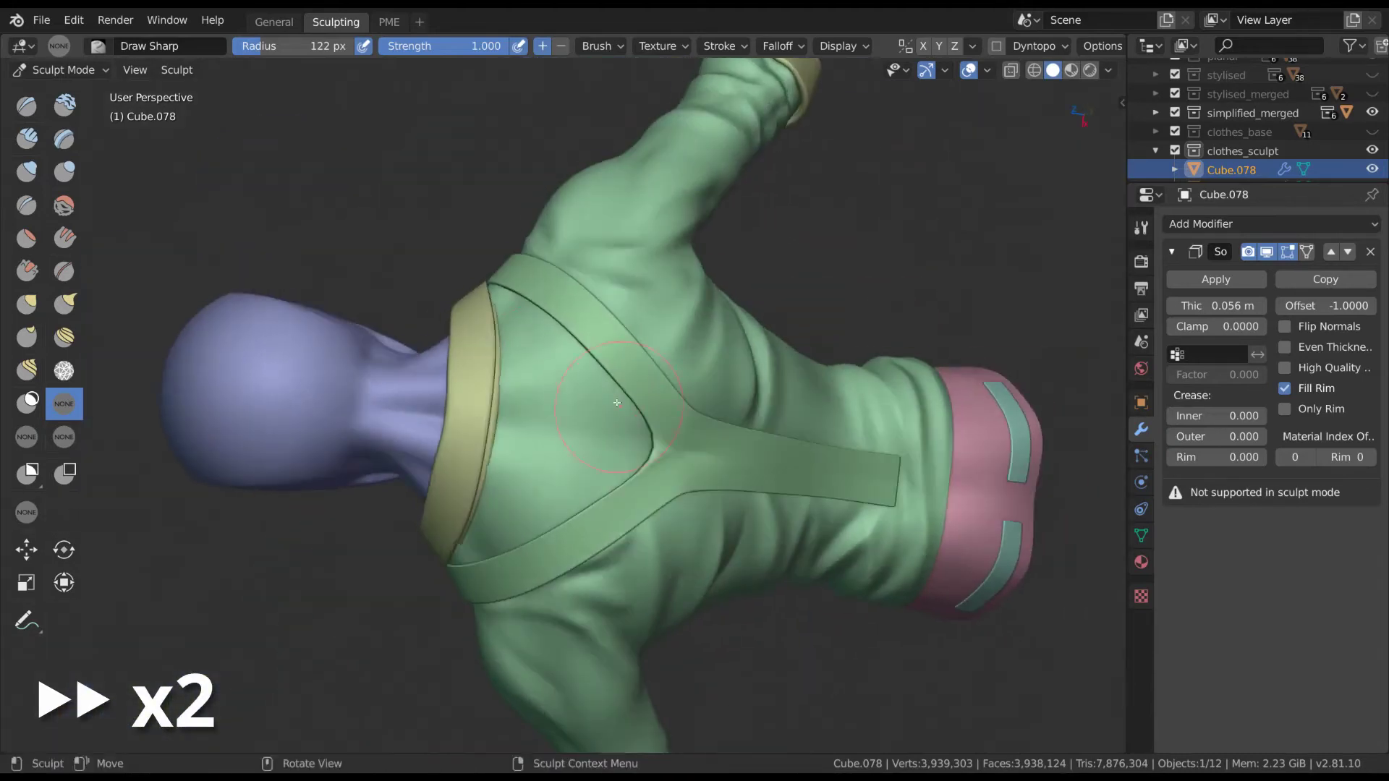
pyautogui.moveTo(580, 424); pyautogui.dragTo(610, 423, button='middle')
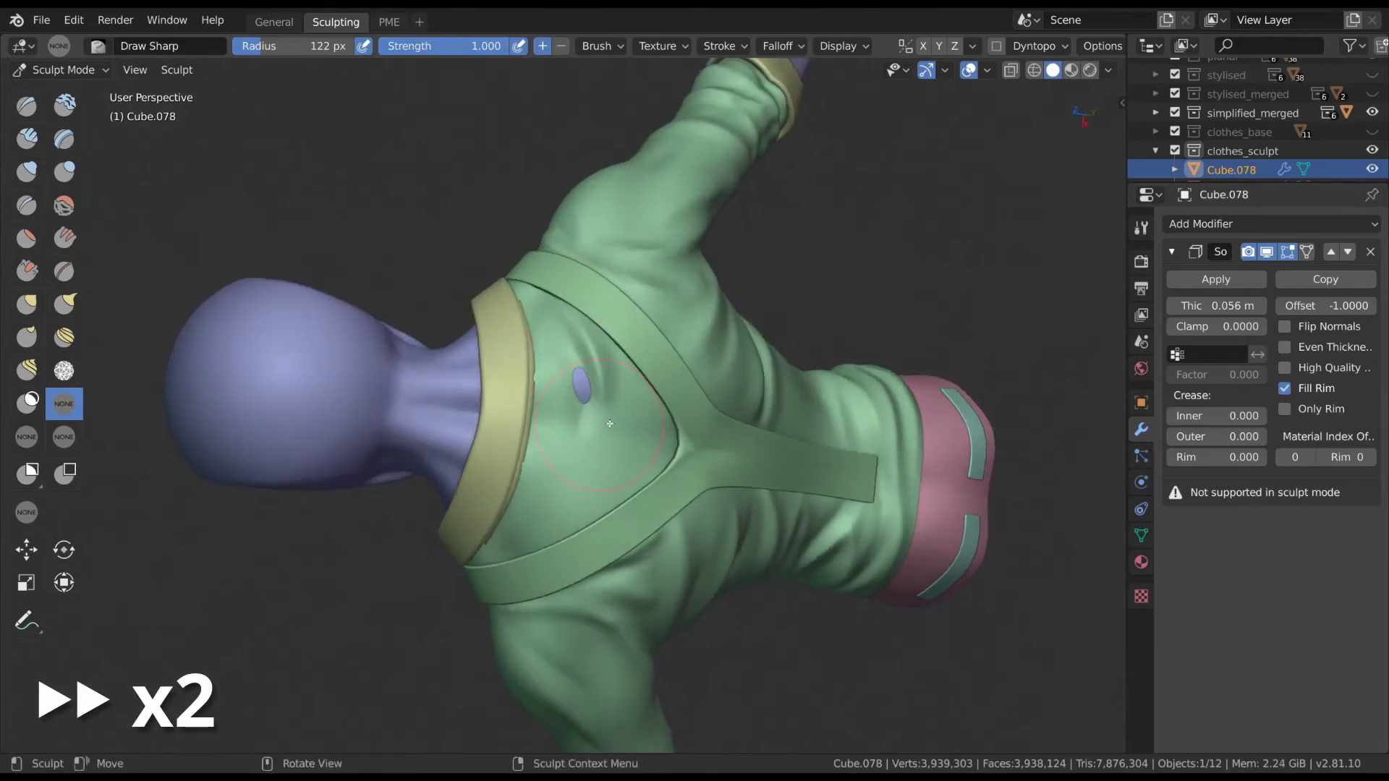
pyautogui.moveTo(556, 477)
pyautogui.mouseDown(button='middle')
pyautogui.moveTo(617, 396)
pyautogui.moveTo(602, 387)
pyautogui.mouseUp(button='middle')
pyautogui.moveTo(619, 440); pyautogui.dragTo(687, 376, button='middle')
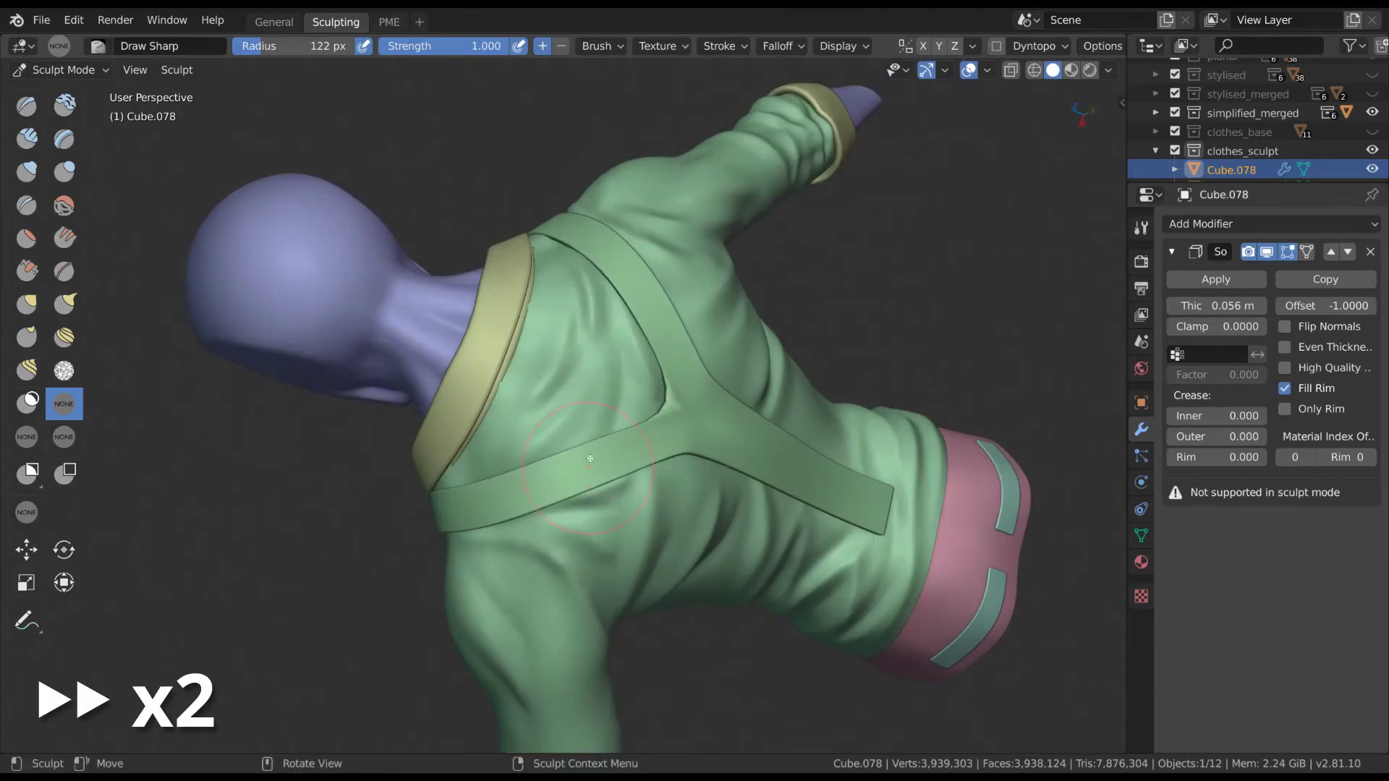
pyautogui.scroll(-4, 750, 309)
pyautogui.moveTo(751, 310)
pyautogui.mouseDown(button='middle')
pyautogui.moveTo(707, 434)
pyautogui.moveTo(724, 442)
pyautogui.moveTo(603, 463)
pyautogui.mouseUp(button='middle')
pyautogui.scroll(2, 787, 433)
# - Swing past the arm and neck back to the front, facing the collar and chest
pyautogui.moveTo(575, 377); pyautogui.dragTo(533, 374, button='middle')
pyautogui.moveTo(508, 500); pyautogui.dragTo(531, 458, button='middle')
pyautogui.moveTo(485, 394); pyautogui.dragTo(507, 391, button='middle')
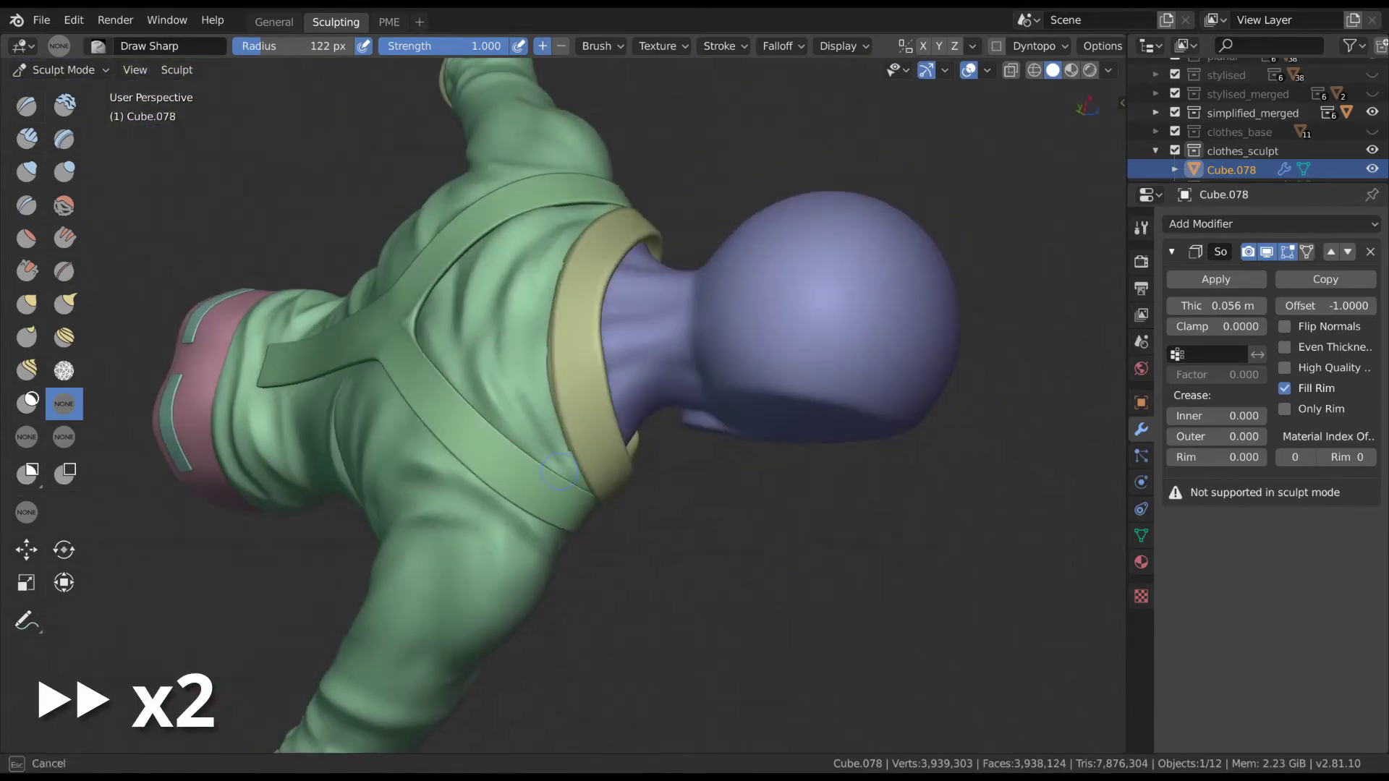
pyautogui.press('KP_1')
pyautogui.scroll(4, 601, 434)
pyautogui.moveTo(593, 434)
pyautogui.mouseDown(button='middle')
pyautogui.moveTo(609, 435)
pyautogui.moveTo(558, 432)
pyautogui.moveTo(674, 370)
pyautogui.mouseUp(button='middle')
pyautogui.scroll(1, 585, 402)
# - Work the chest from tilted angles and set the Draw Sharp brush to 99 px
pyautogui.scroll(-5, 659, 413)
pyautogui.scroll(5, 745, 310)
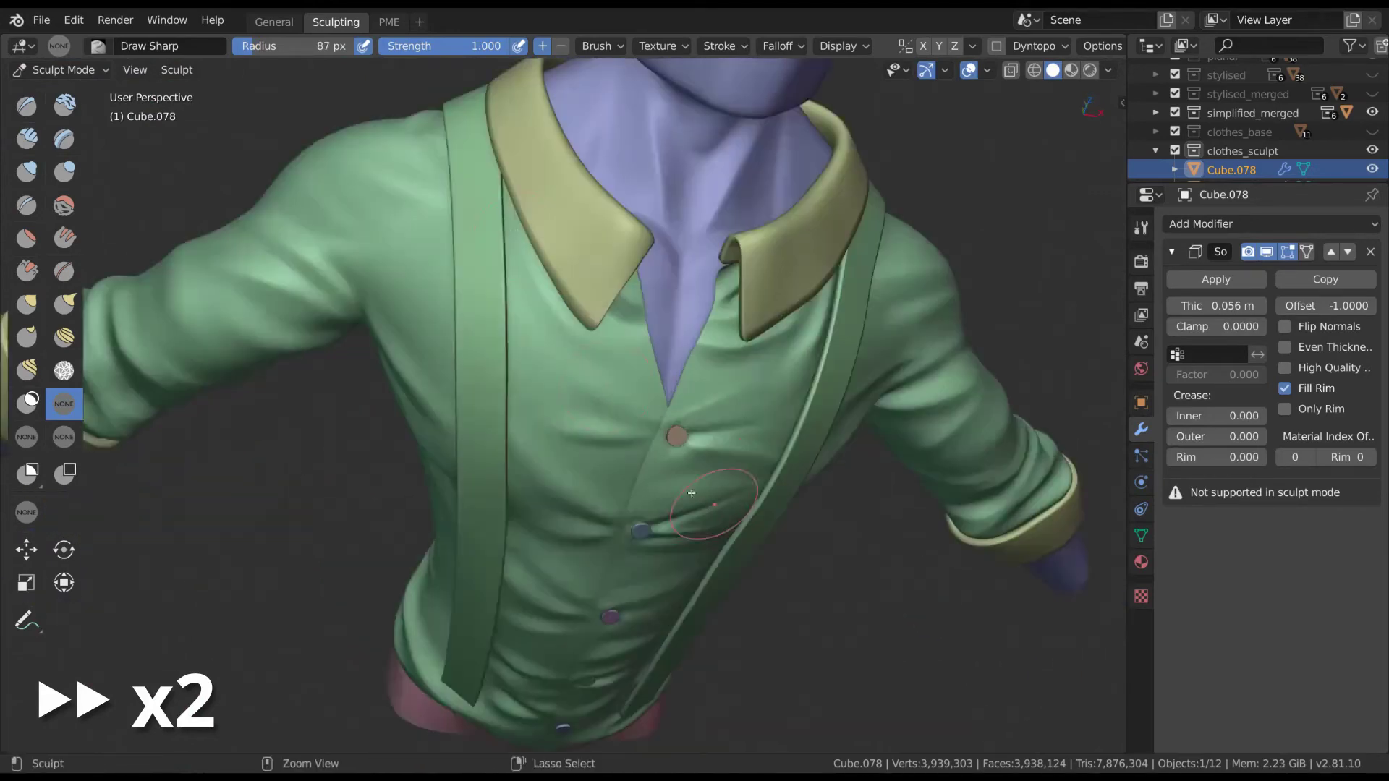
pyautogui.moveTo(745, 310); pyautogui.dragTo(528, 328, button='middle')
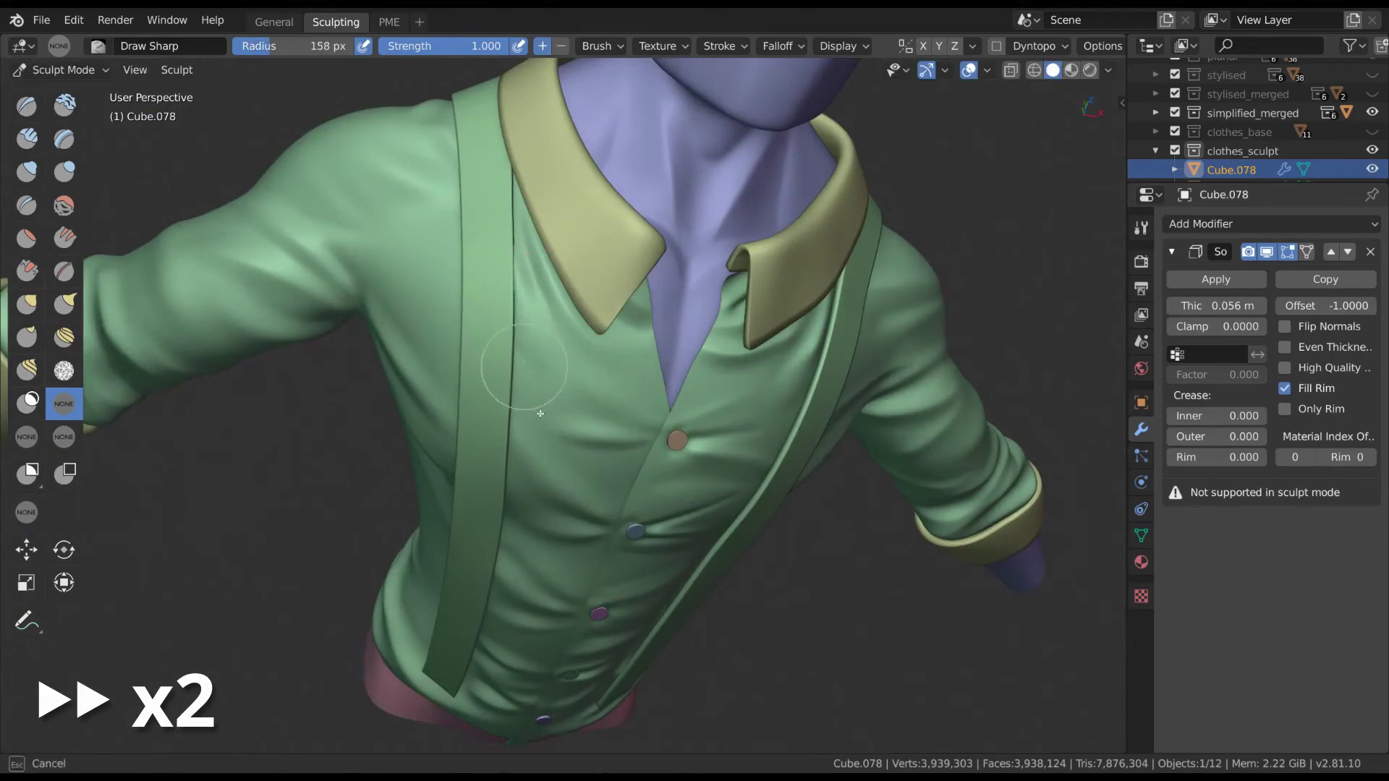
pyautogui.scroll(-5, 651, 311)
pyautogui.scroll(5, 724, 471)
pyautogui.moveTo(831, 573); pyautogui.dragTo(537, 323, button='middle')
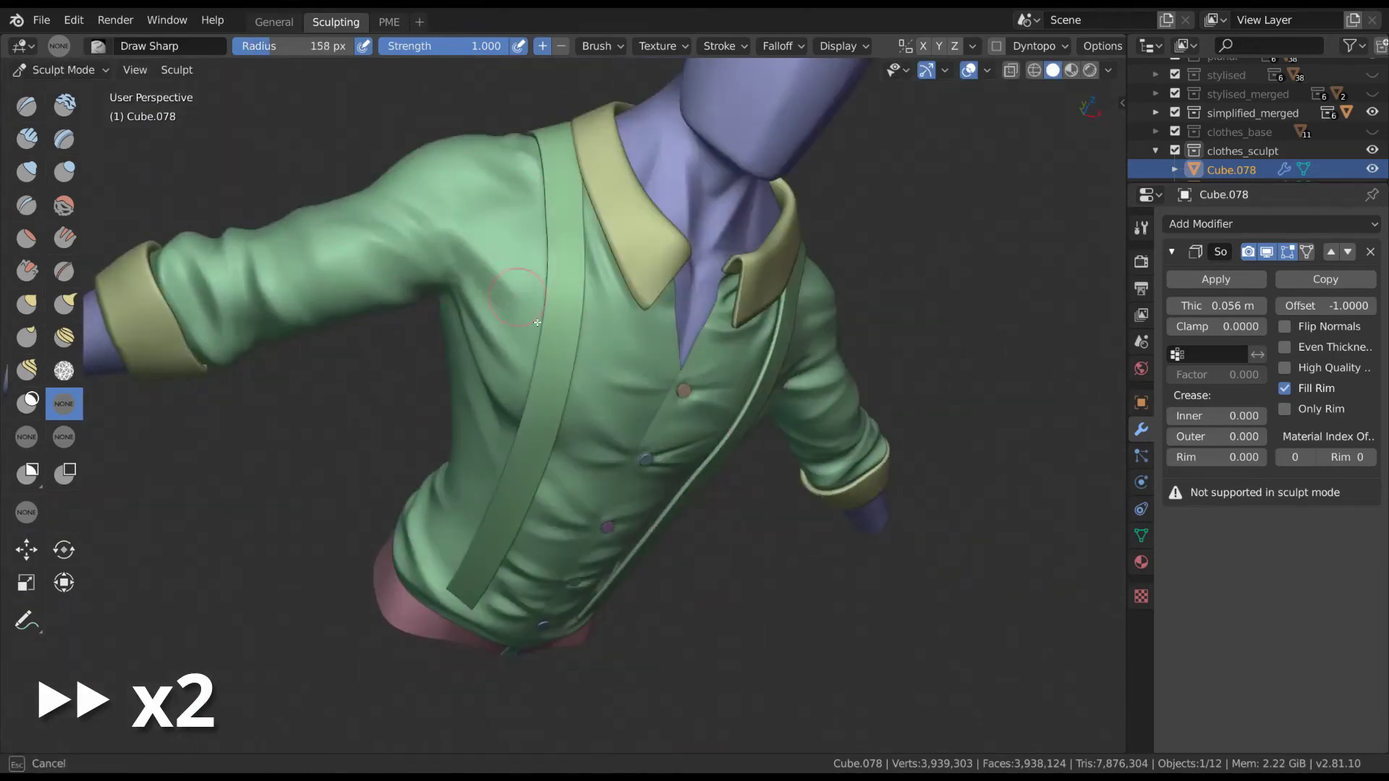
pyautogui.scroll(-5, 538, 323)
pyautogui.scroll(5, 651, 362)
pyautogui.press('f')
pyautogui.click(673, 370)
# - Check the shirt creases from the straight front and back views
pyautogui.press('KP_1')
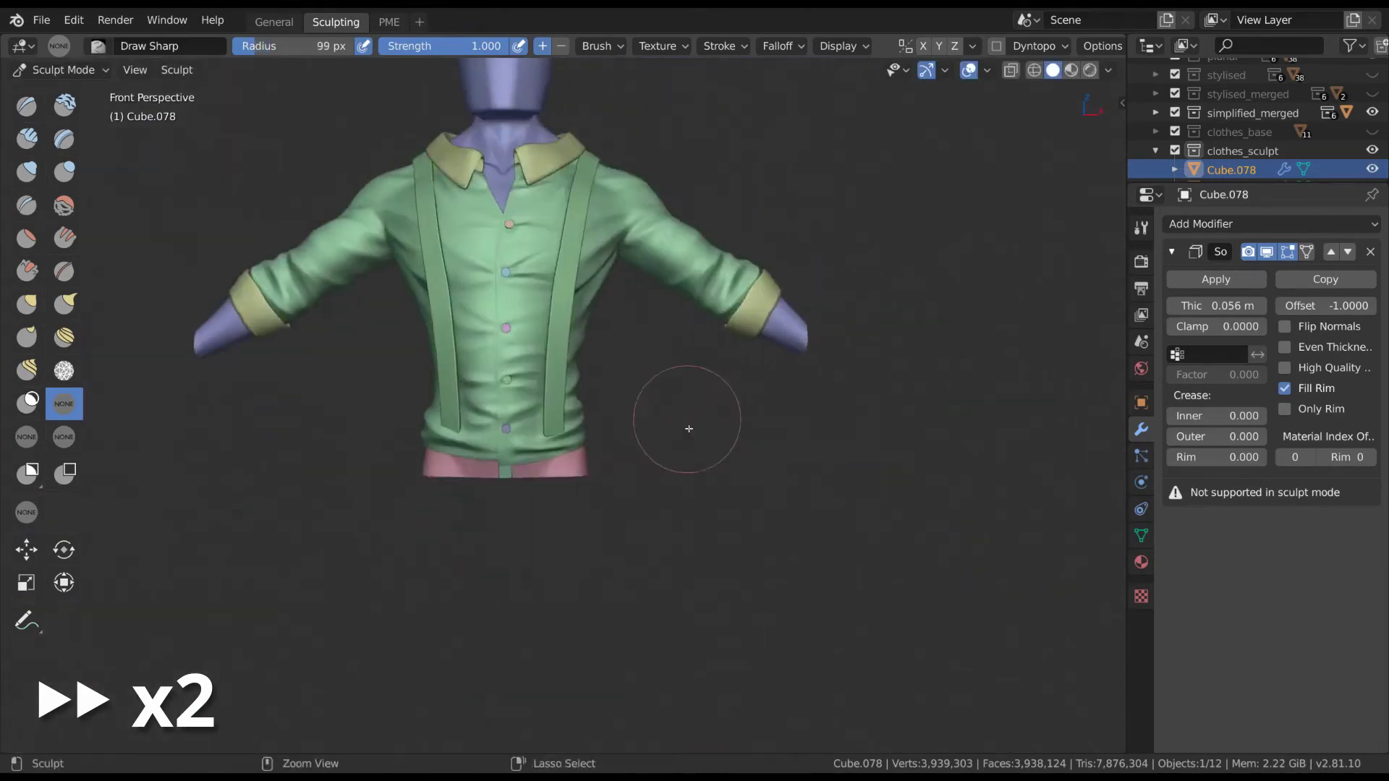
pyautogui.press('ctrl+KP_1')
pyautogui.scroll(4, 738, 363)
pyautogui.moveTo(701, 449)
pyautogui.mouseDown(button='middle')
pyautogui.moveTo(556, 301)
pyautogui.moveTo(549, 329)
pyautogui.moveTo(637, 355)
pyautogui.moveTo(623, 467)
pyautogui.moveTo(607, 455)
pyautogui.moveTo(521, 652)
pyautogui.moveTo(807, 580)
pyautogui.mouseUp(button='middle')
pyautogui.press('KP_1')
# - Switch to Object Mode, deselect the shirt, and show the full figure from the front
pyautogui.press('ctrl+KP_1')
pyautogui.hotkey('ctrl', 'Tab')
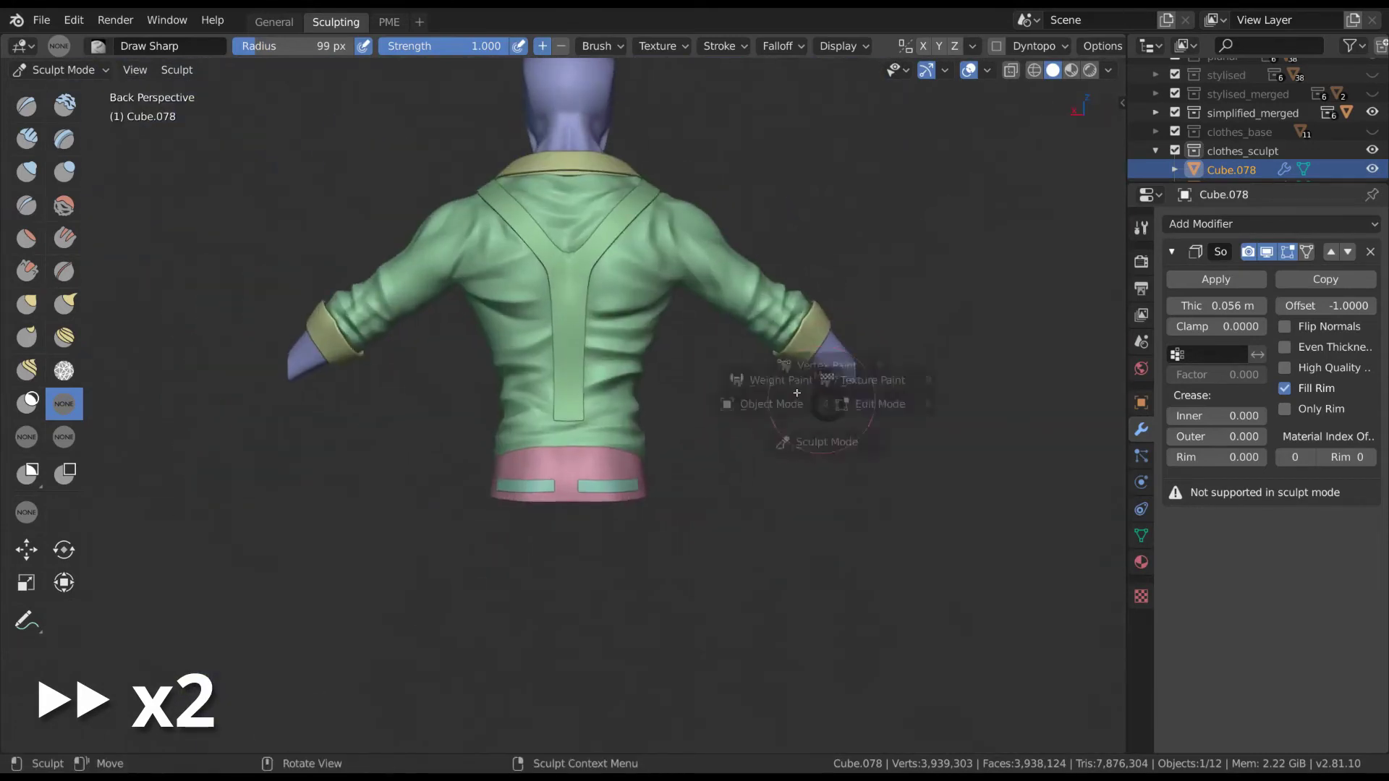
pyautogui.click(706, 394)
pyautogui.hotkey('alt', 'a')
pyautogui.press('KP_1')
pyautogui.scroll(-3, 624, 381)
pyautogui.scroll(2, 684, 374)
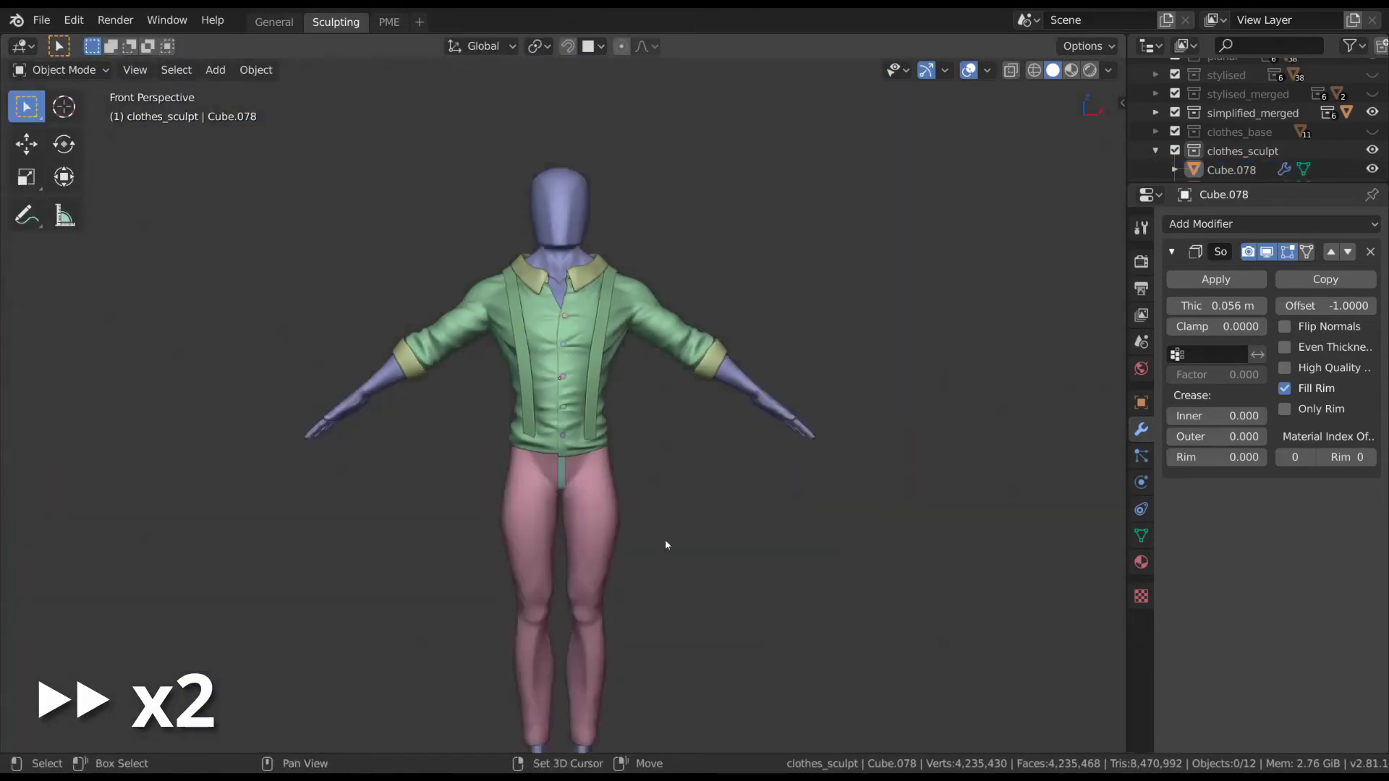
# - Resume sculpting the green shirt's sleeve cuff with Elastic Hook, then switch to Draw Sharp
pyautogui.scroll(3, 666, 544)
pyautogui.click(629, 440)
pyautogui.scroll(4, 629, 440)
pyautogui.hotkey('ctrl', 'Tab')
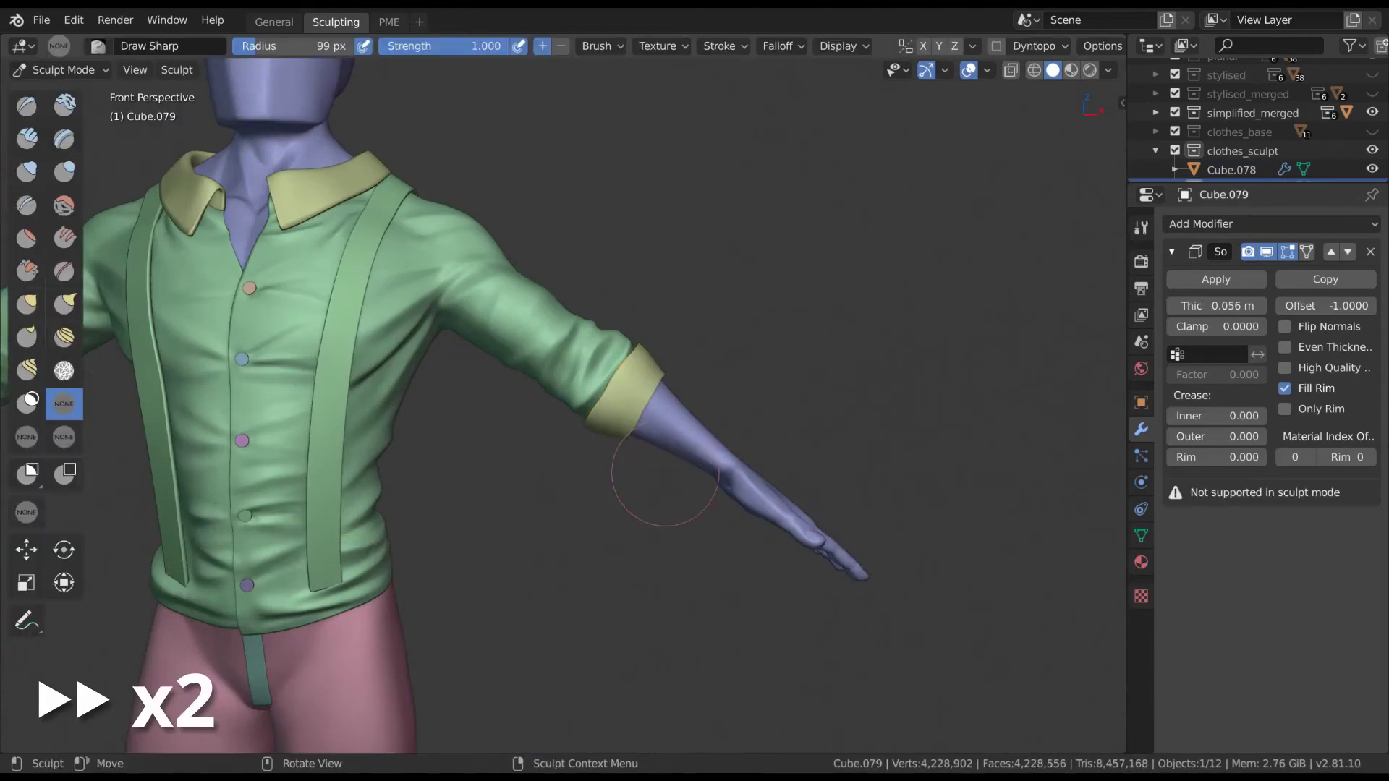
pyautogui.moveTo(664, 474); pyautogui.dragTo(698, 471, button='middle')
pyautogui.scroll(2, 675, 379)
pyautogui.scroll(2, 513, 391)
pyautogui.press('e')
pyautogui.moveTo(521, 384)
pyautogui.mouseDown(button='middle')
pyautogui.moveTo(557, 328)
pyautogui.moveTo(506, 476)
pyautogui.mouseUp(button='middle')
pyautogui.moveTo(529, 374)
pyautogui.mouseDown(button='middle')
pyautogui.moveTo(490, 564)
pyautogui.moveTo(533, 286)
pyautogui.moveTo(620, 418)
pyautogui.moveTo(683, 310)
pyautogui.mouseUp(button='middle')
pyautogui.press('d')
# - Save body_sculpting4.blend and shrink the brush while inspecting the arm
pyautogui.hotkey('ctrl', 's')
pyautogui.press('f')
pyautogui.click(511, 499)
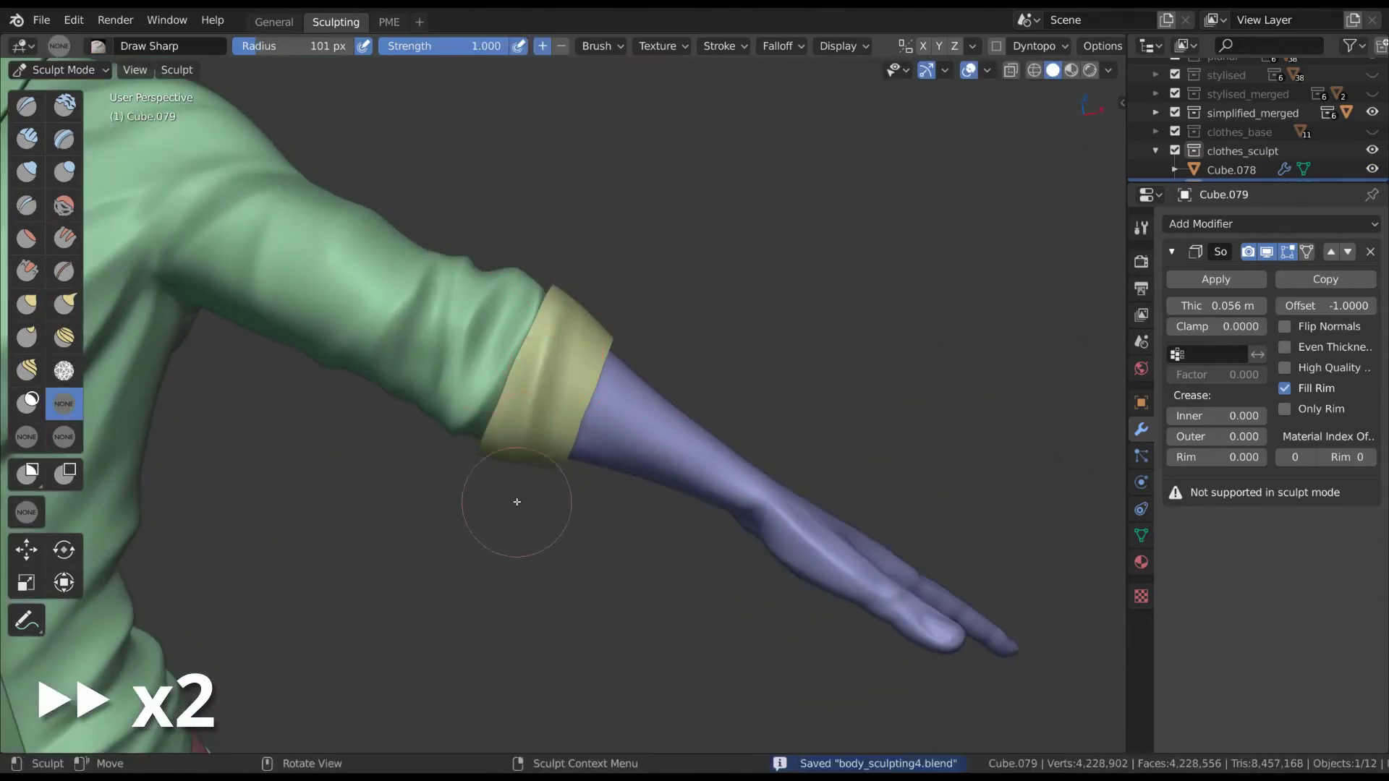
pyautogui.moveTo(511, 500); pyautogui.dragTo(610, 329, button='middle')
pyautogui.moveTo(521, 506)
pyautogui.mouseDown(button='middle')
pyautogui.moveTo(555, 369)
pyautogui.moveTo(535, 340)
pyautogui.moveTo(492, 398)
pyautogui.mouseUp(button='middle')
pyautogui.press('KP_1')
# - Re-examine the sleeve cuff from several angles, then return to Object Mode
pyautogui.hotkey('ctrl', 'Tab')
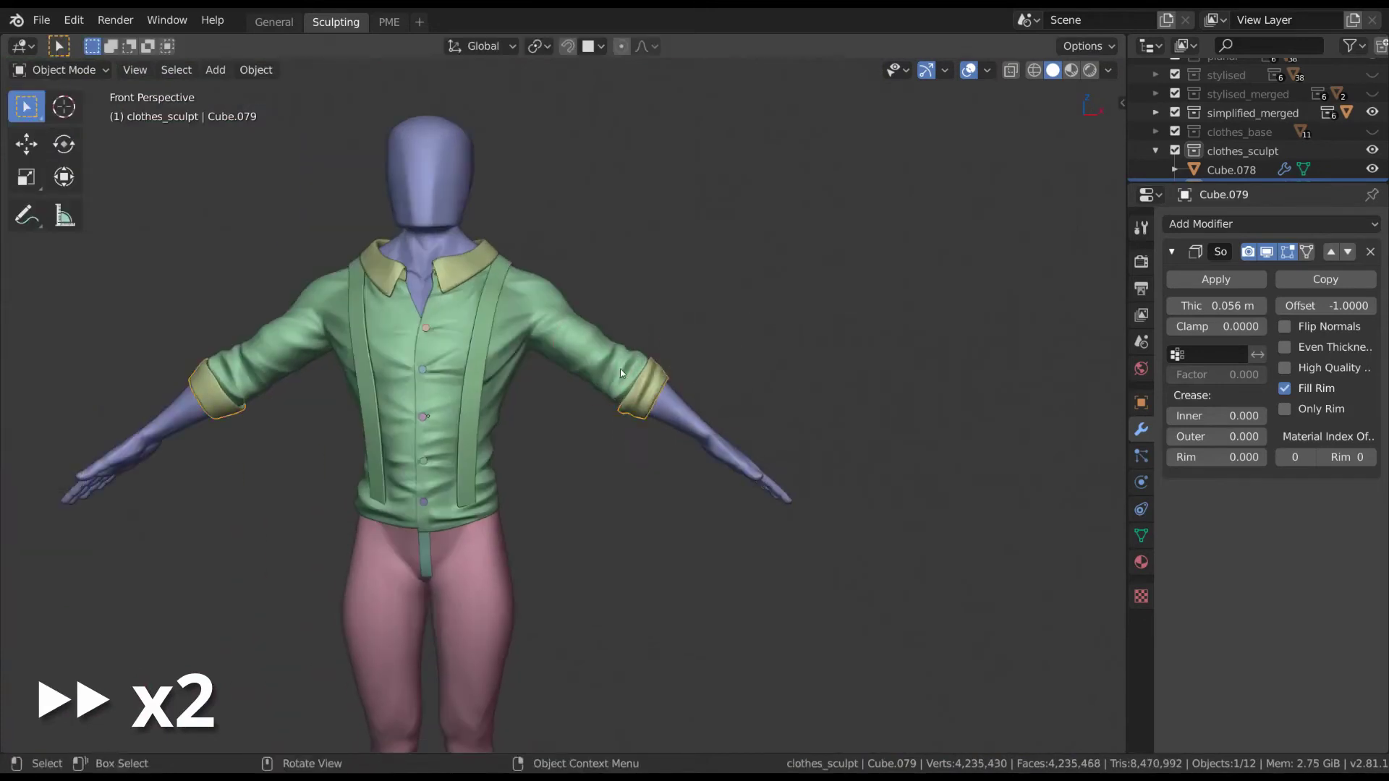
pyautogui.hotkey('ctrl', 'Tab')
pyautogui.scroll(5, 734, 434)
pyautogui.keyDown('shift'); pyautogui.moveTo(583, 449); pyautogui.dragTo(557, 434, button='middle'); pyautogui.keyUp('shift')
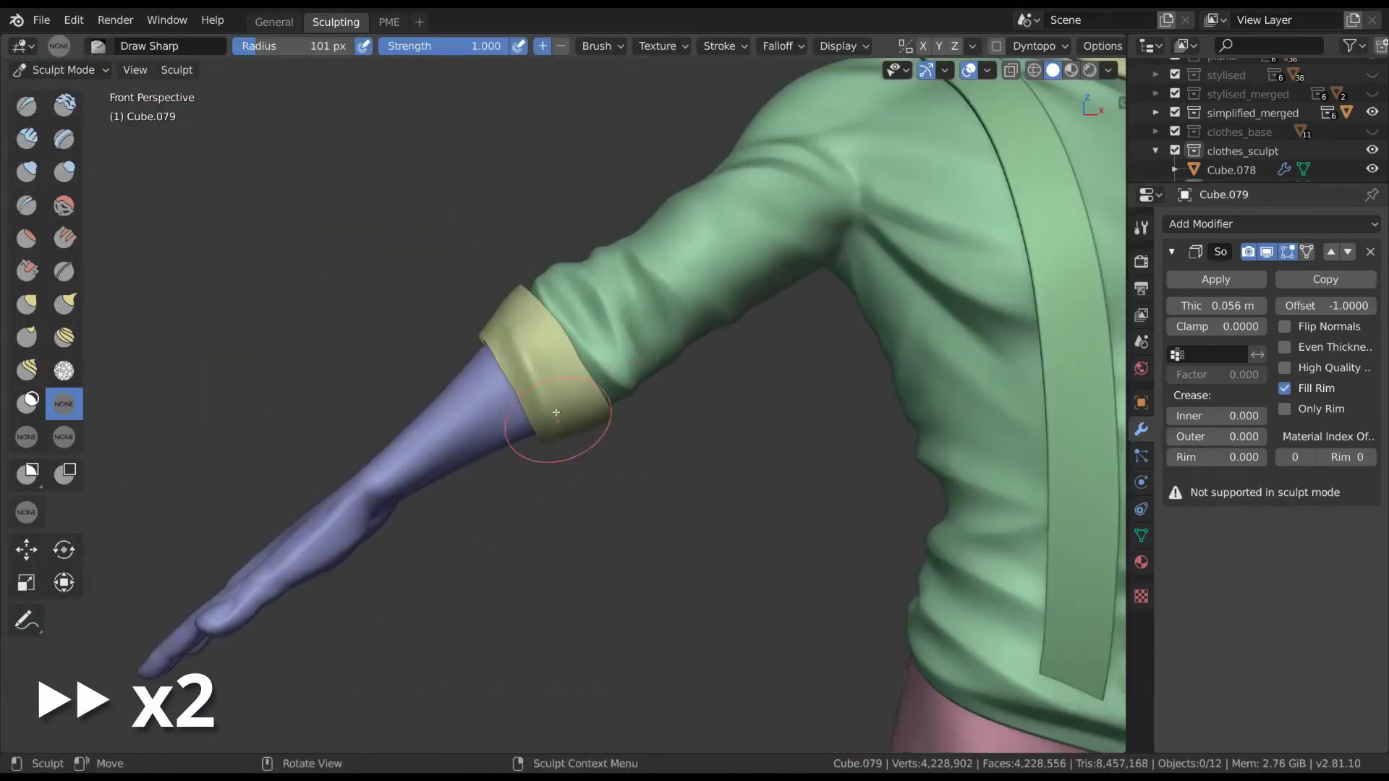
pyautogui.moveTo(509, 290); pyautogui.dragTo(568, 406, button='middle')
pyautogui.moveTo(584, 480)
pyautogui.mouseDown(button='middle')
pyautogui.moveTo(552, 503)
pyautogui.moveTo(636, 310)
pyautogui.mouseUp(button='middle')
pyautogui.moveTo(574, 549)
pyautogui.mouseDown(button='middle')
pyautogui.moveTo(611, 396)
pyautogui.moveTo(586, 435)
pyautogui.moveTo(572, 427)
pyautogui.moveTo(637, 323)
pyautogui.mouseUp(button='middle')
pyautogui.hotkey('ctrl', 'Tab')
pyautogui.click(577, 391)
# - Save the file and enter Sculpt Mode on the pink pants from front view
pyautogui.press('KP_1')
pyautogui.hotkey('ctrl', 's')
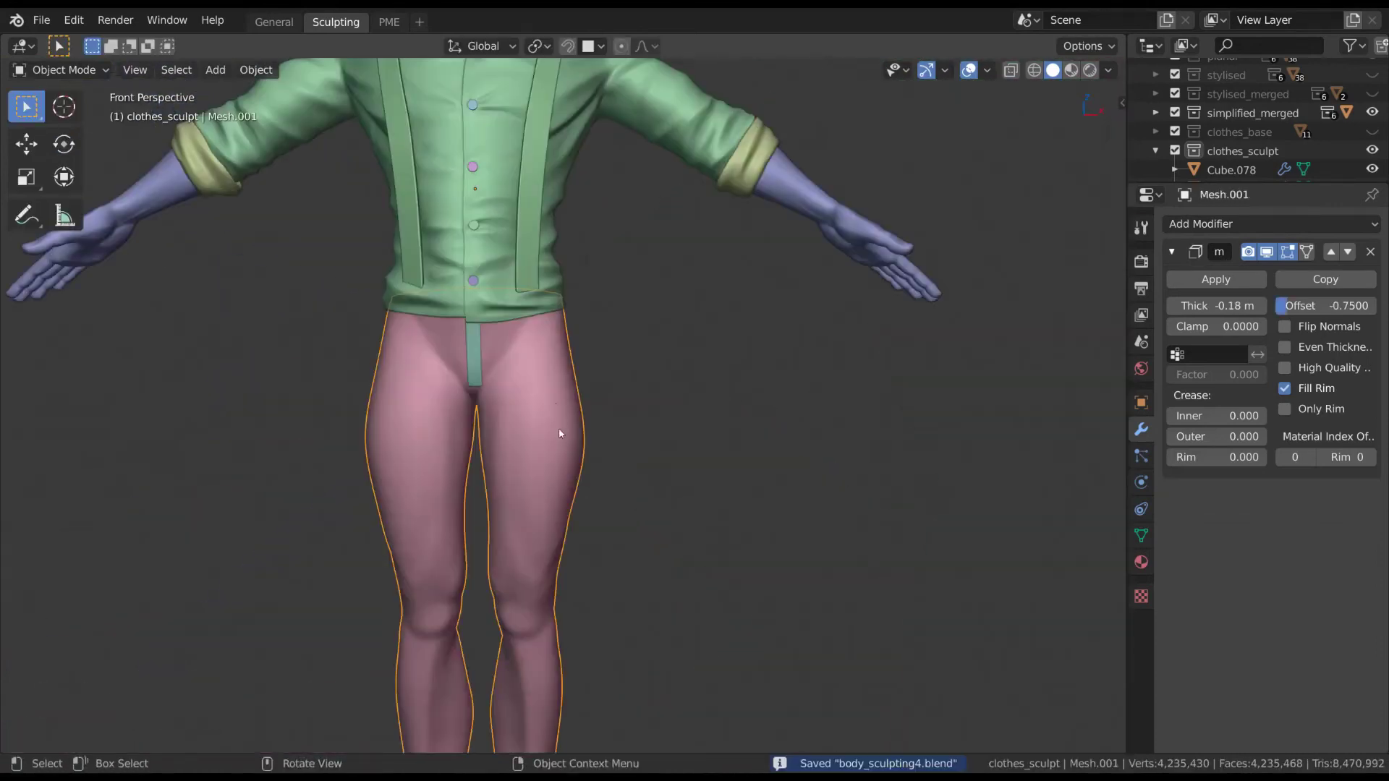
pyautogui.hotkey('ctrl', 'Tab')
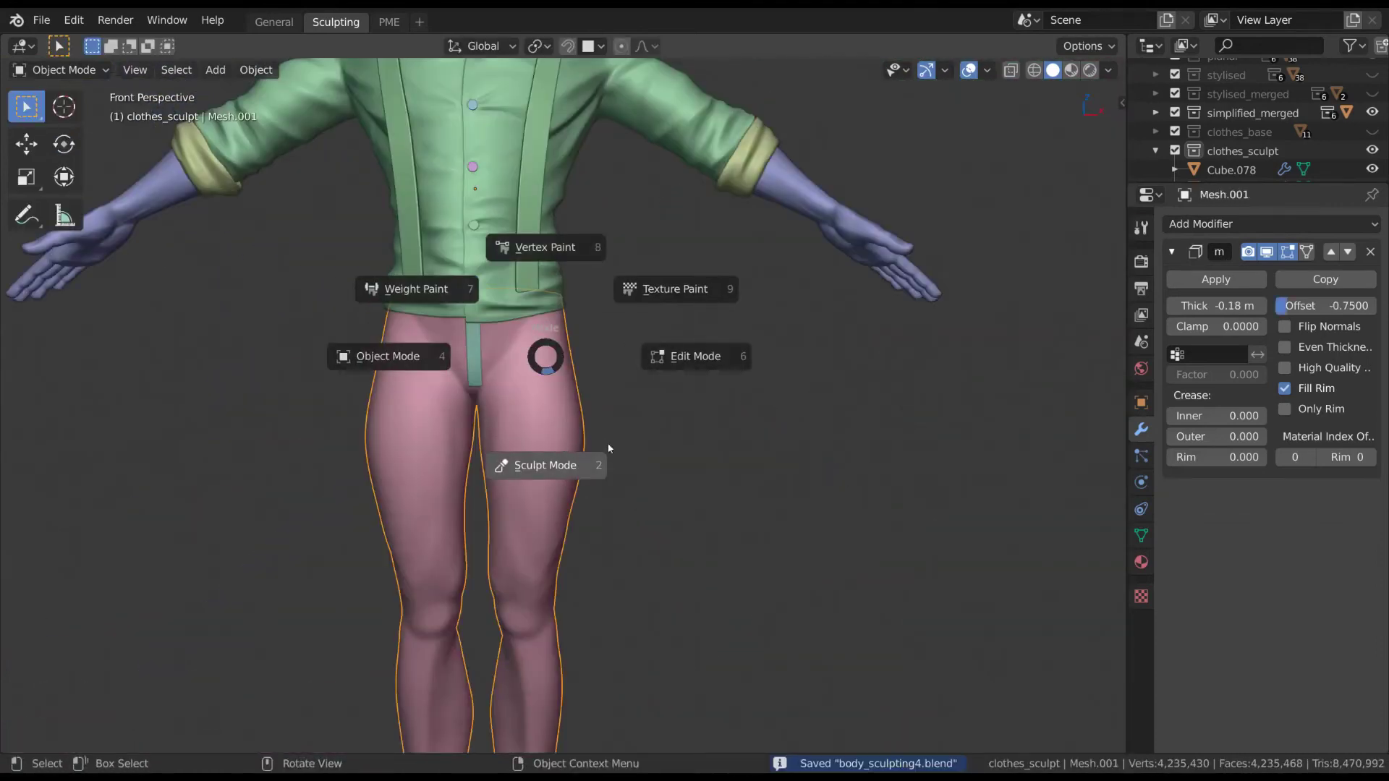
pyautogui.click(609, 444)
pyautogui.scroll(1, 571, 461)
pyautogui.scroll(1, 641, 386)
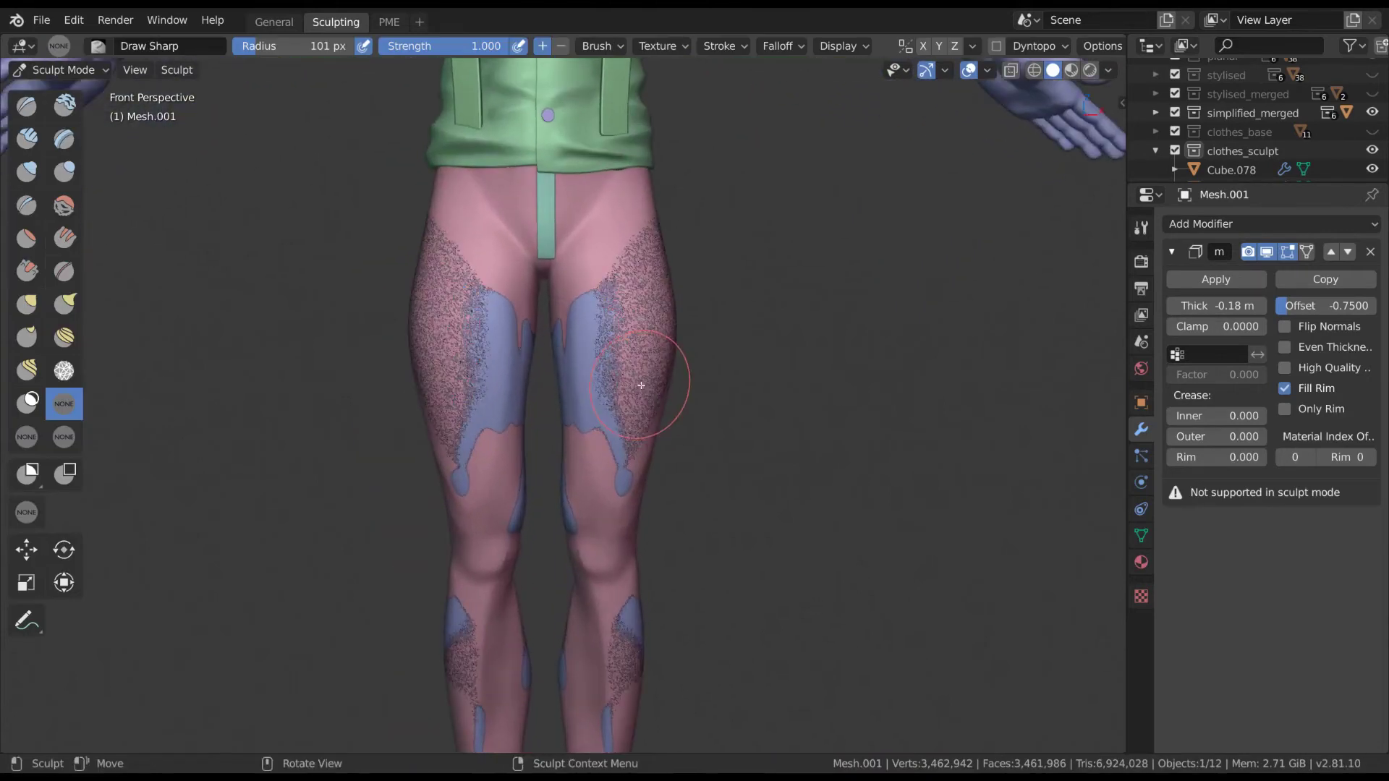
pyautogui.scroll(-3, 611, 406)
# - Hide the red stretching guide layer in Annotations and review the hips and thighs
pyautogui.hotkey('ctrl', 'Tab')
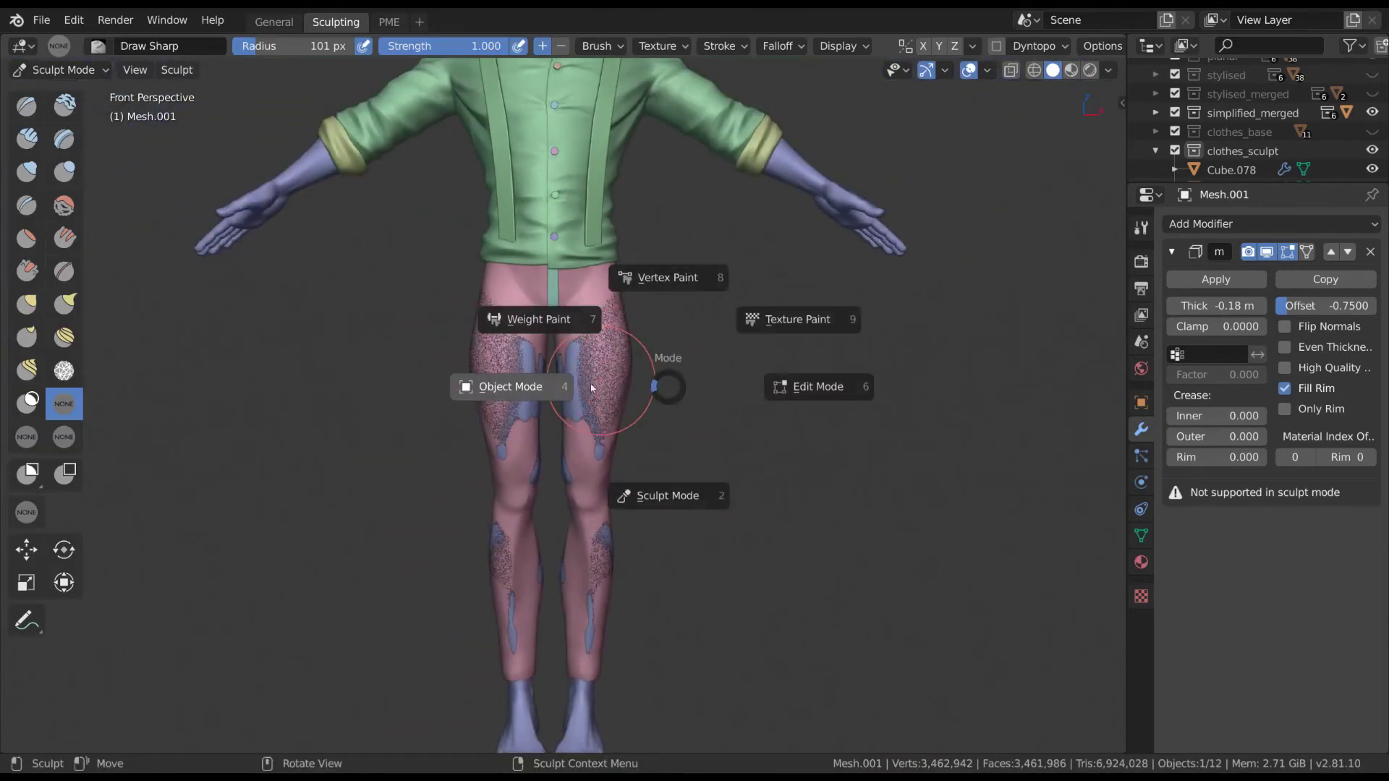
pyautogui.click(837, 224)
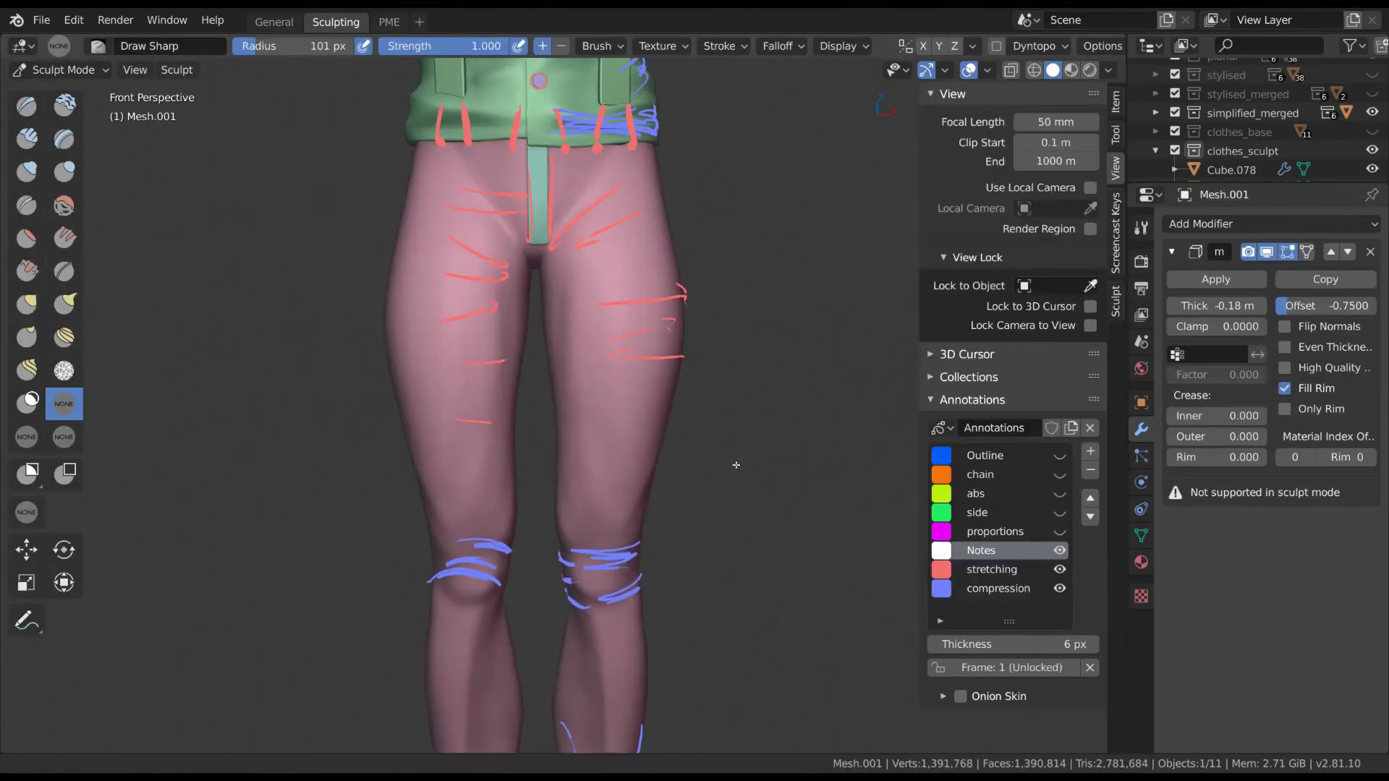
pyautogui.click(1059, 588)
pyautogui.moveTo(723, 405); pyautogui.dragTo(633, 272, button='middle')
pyautogui.moveTo(627, 225)
pyautogui.keyDown('shift'); pyautogui.mouseDown(button='middle')
pyautogui.moveTo(651, 265)
pyautogui.moveTo(586, 233)
pyautogui.moveTo(600, 317)
pyautogui.mouseUp(button='middle'); pyautogui.keyUp('shift')
pyautogui.moveTo(691, 336)
pyautogui.mouseDown(button='middle')
pyautogui.moveTo(623, 402)
pyautogui.moveTo(1061, 571)
pyautogui.mouseUp(button='middle')
pyautogui.keyDown('shift'); pyautogui.moveTo(950, 572); pyautogui.dragTo(568, 376, button='middle'); pyautogui.keyUp('shift')
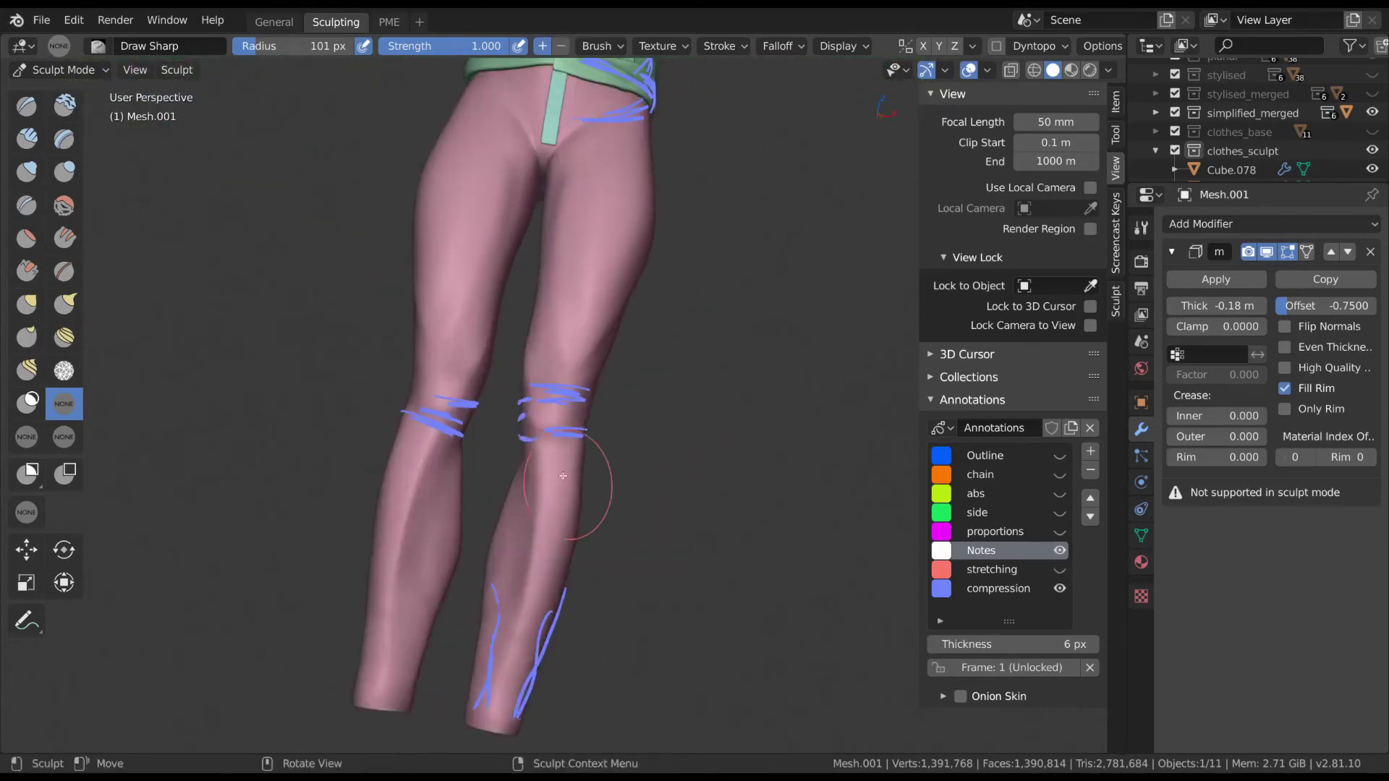
pyautogui.moveTo(526, 515)
pyautogui.mouseDown(button='middle')
pyautogui.moveTo(738, 496)
pyautogui.moveTo(666, 434)
pyautogui.moveTo(573, 390)
pyautogui.moveTo(636, 434)
pyautogui.moveTo(620, 465)
pyautogui.moveTo(584, 376)
pyautogui.mouseUp(button='middle')
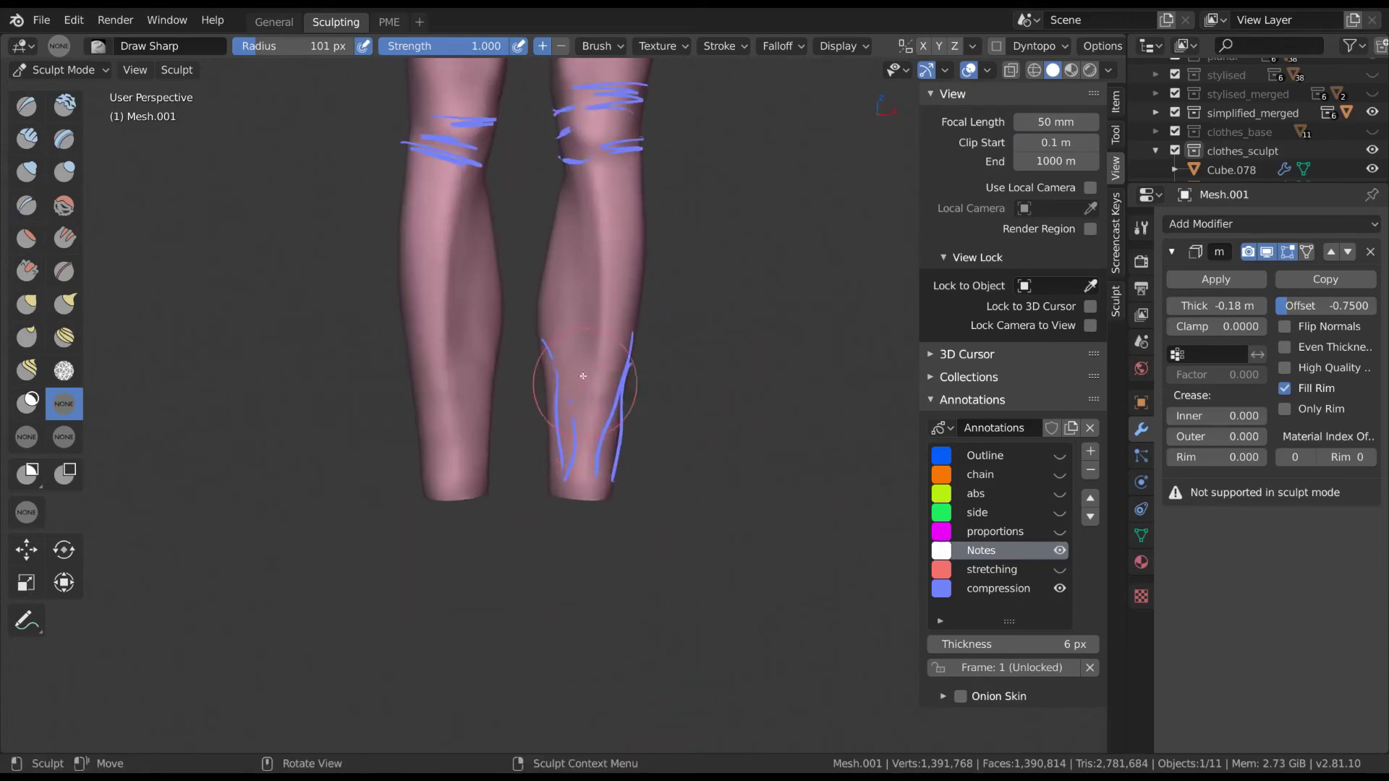
# - Hide the blue compression guide layer and close the sidebar, framing the thighs
pyautogui.click(1060, 588)
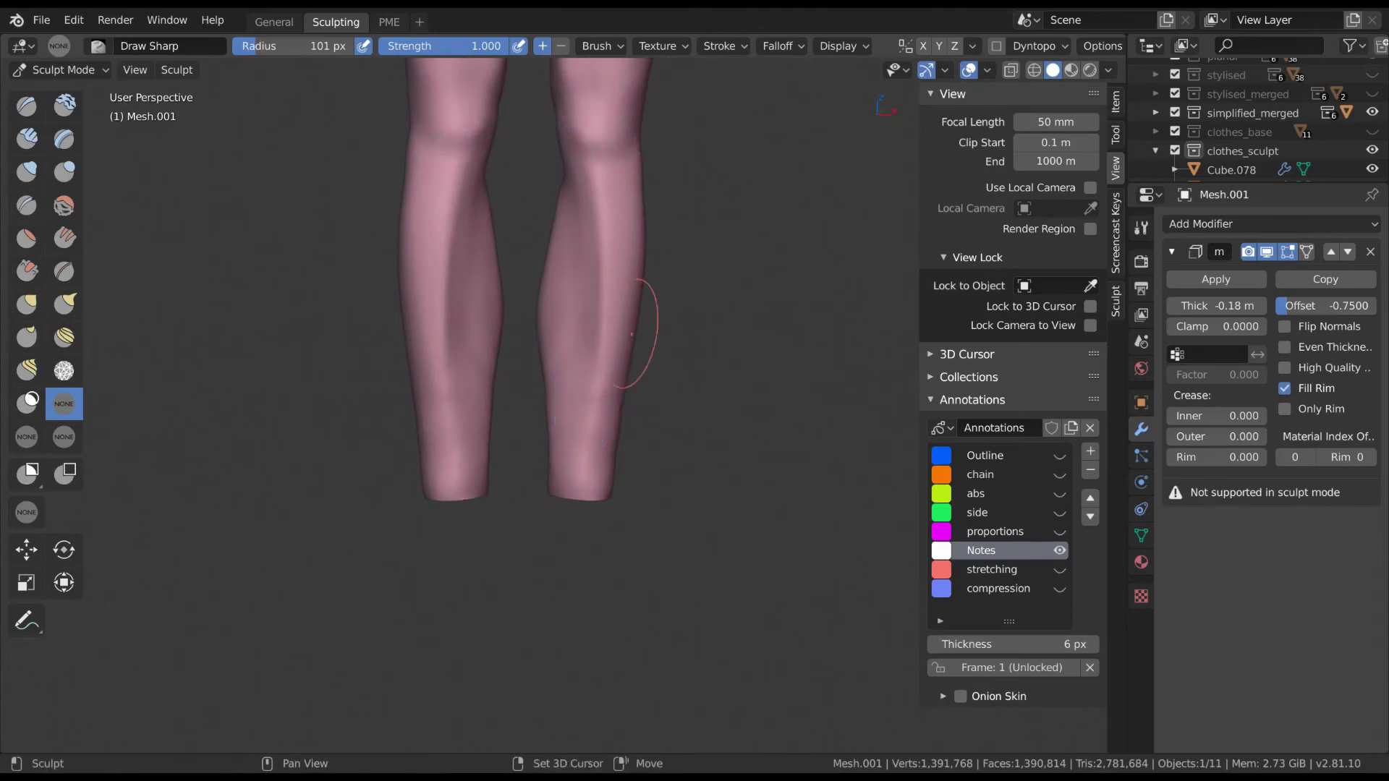
pyautogui.keyDown('shift'); pyautogui.moveTo(651, 311); pyautogui.dragTo(655, 403, button='middle'); pyautogui.keyUp('shift')
pyautogui.press('n')
pyautogui.keyDown('shift'); pyautogui.moveTo(660, 350); pyautogui.dragTo(615, 319, button='middle'); pyautogui.keyUp('shift')
pyautogui.scroll(2, 622, 328)
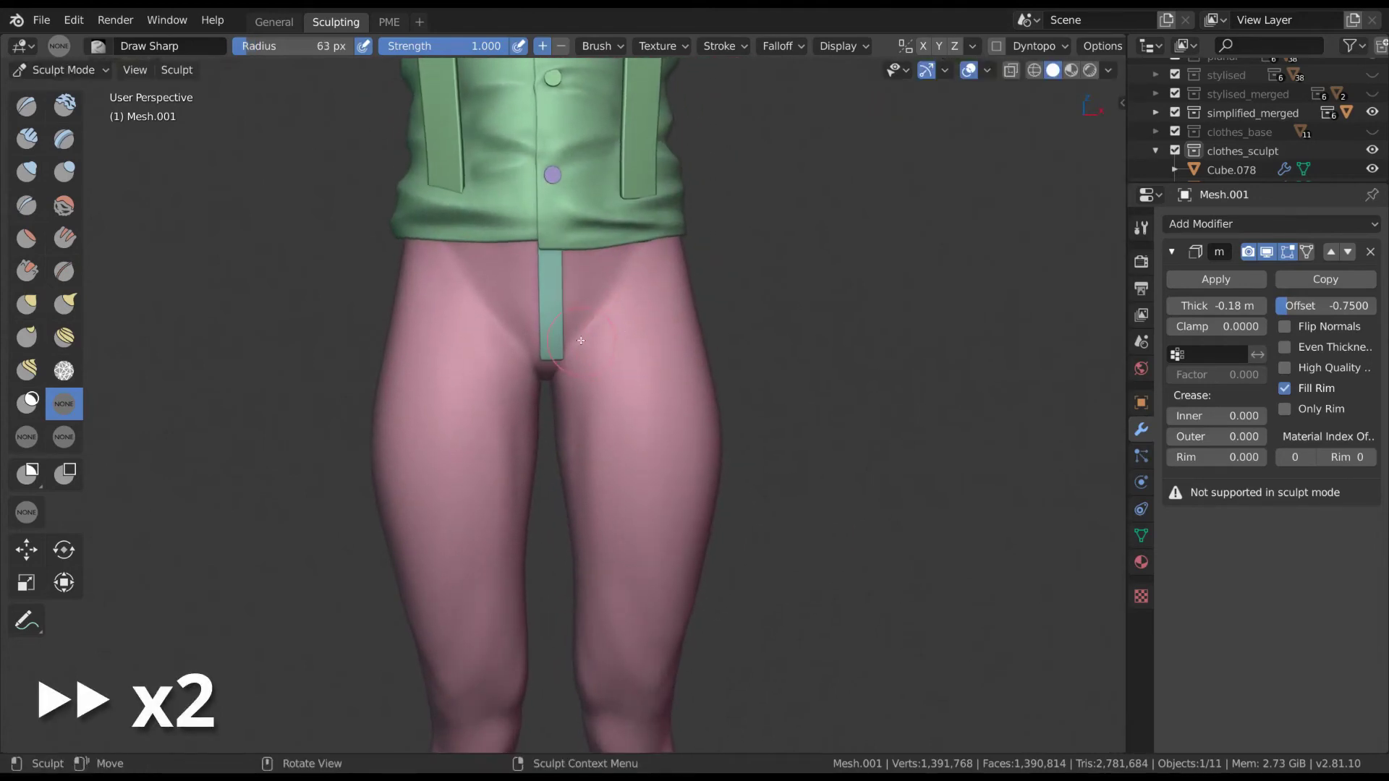
# - Build up the pants' thigh with an enlarged Clay brush
pyautogui.press('c')
pyautogui.press('f')
pyautogui.click(589, 333)
pyautogui.moveTo(589, 333); pyautogui.dragTo(642, 262)
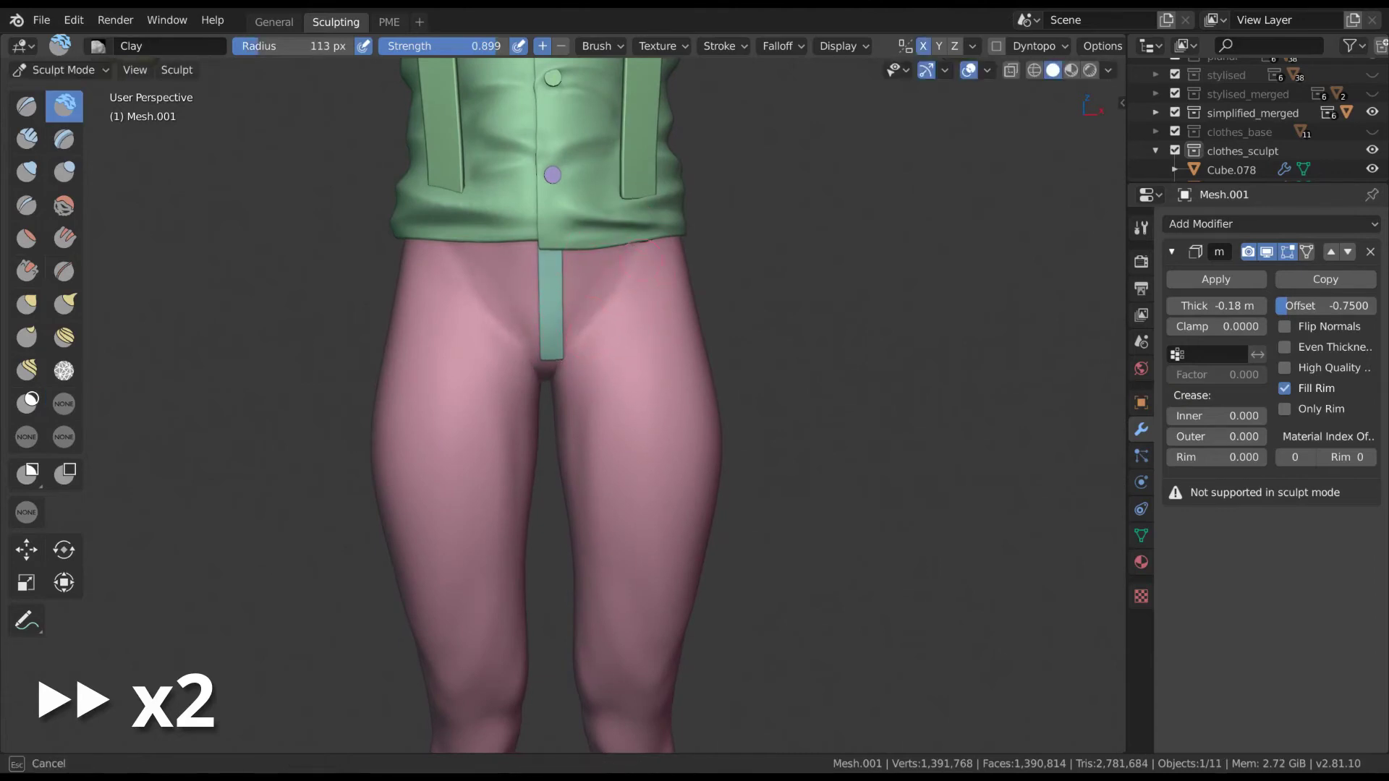
pyautogui.moveTo(592, 291)
pyautogui.mouseDown(button='middle')
pyautogui.moveTo(799, 496)
pyautogui.moveTo(611, 353)
pyautogui.moveTo(582, 309)
pyautogui.moveTo(568, 345)
pyautogui.mouseUp(button='middle')
# - Carve a Draw Sharp seam down the centre back of the seat, then return to Object Mode
pyautogui.click(63, 404)
pyautogui.scroll(2, 555, 210)
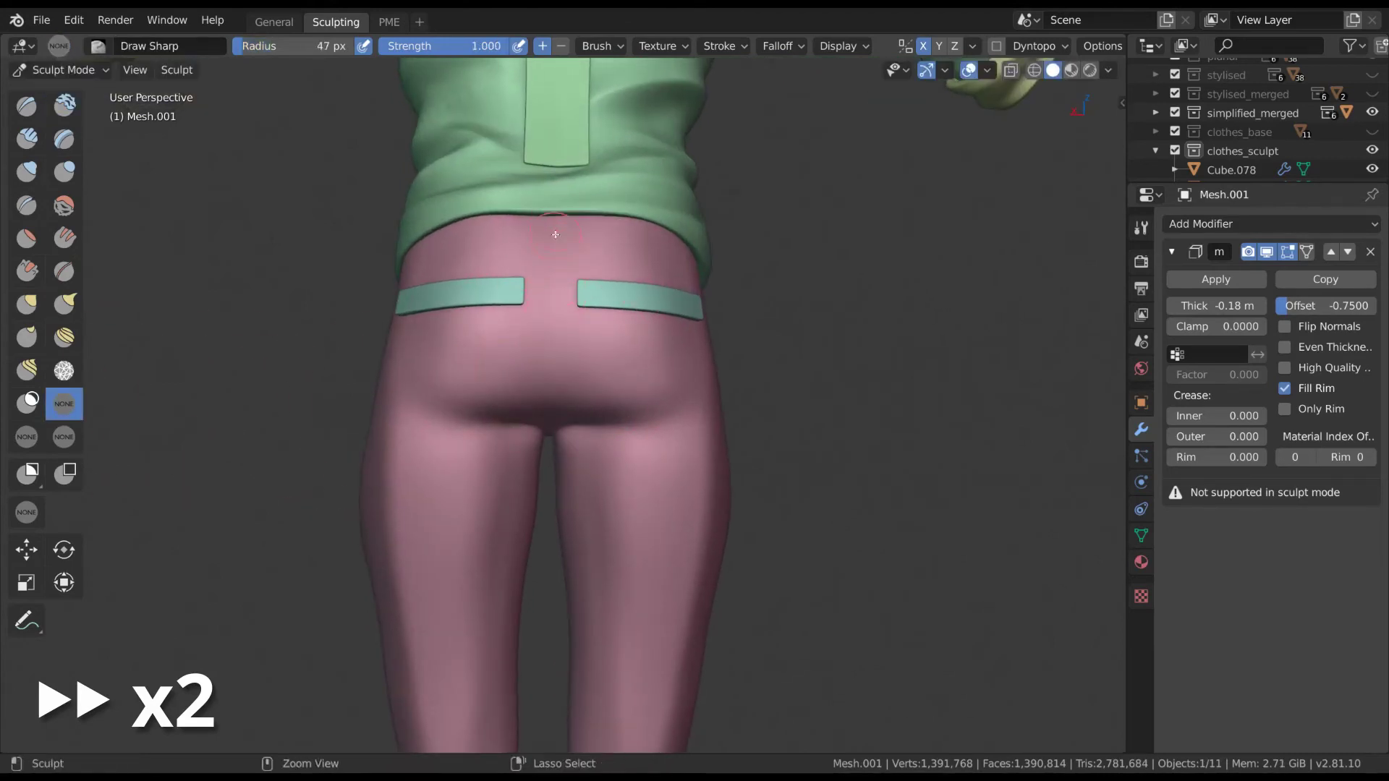
pyautogui.moveTo(555, 426); pyautogui.dragTo(683, 421, button='middle')
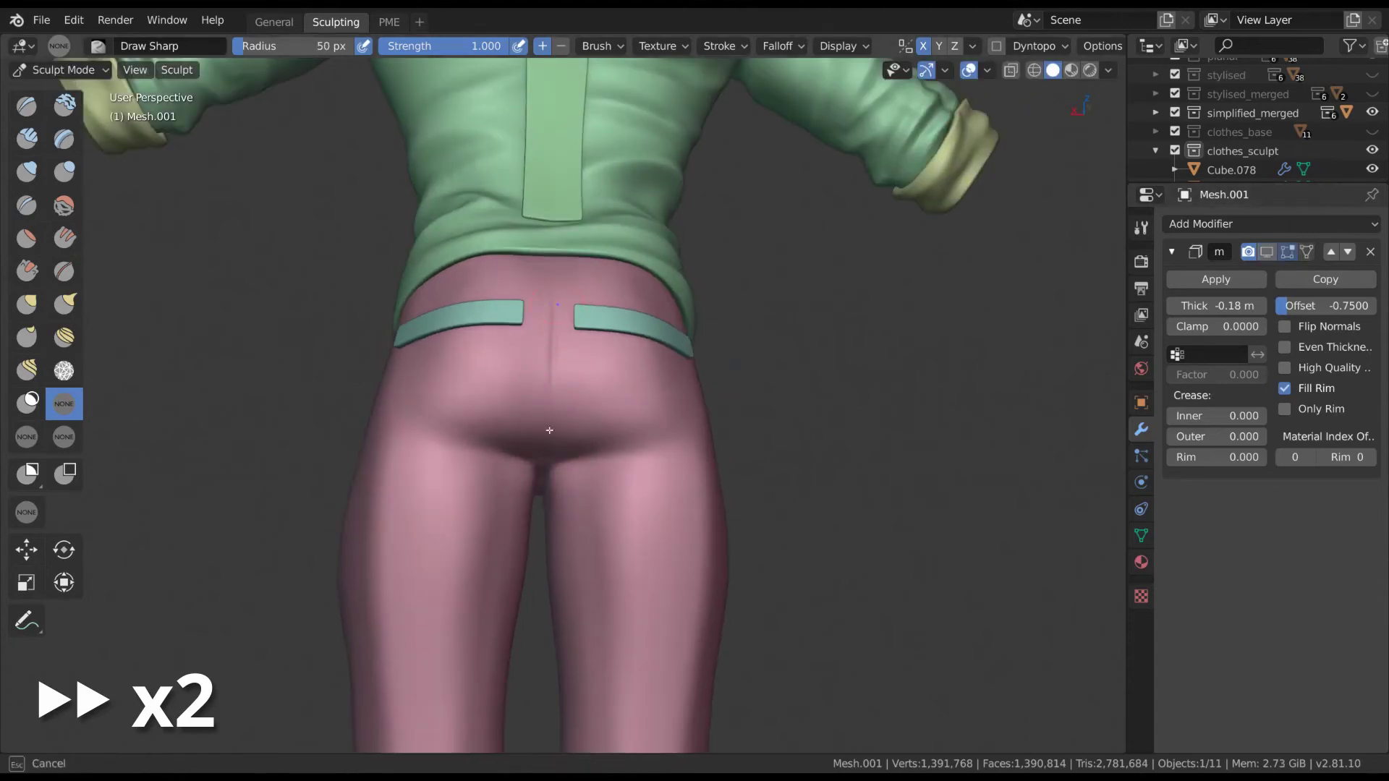
pyautogui.scroll(-3, 726, 242)
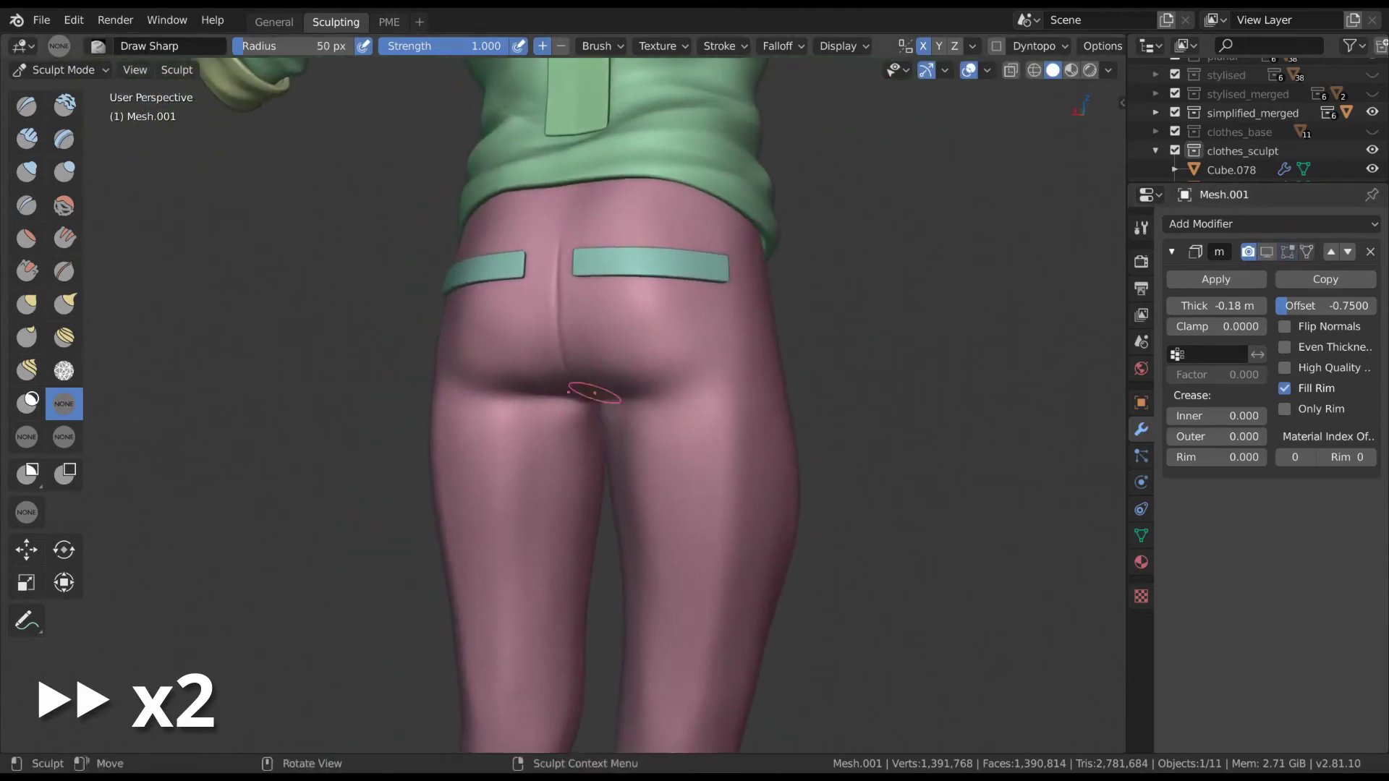
pyautogui.scroll(-3, 691, 278)
pyautogui.hotkey('ctrl', 'Tab')
pyautogui.click(588, 288)
pyautogui.click(603, 181)
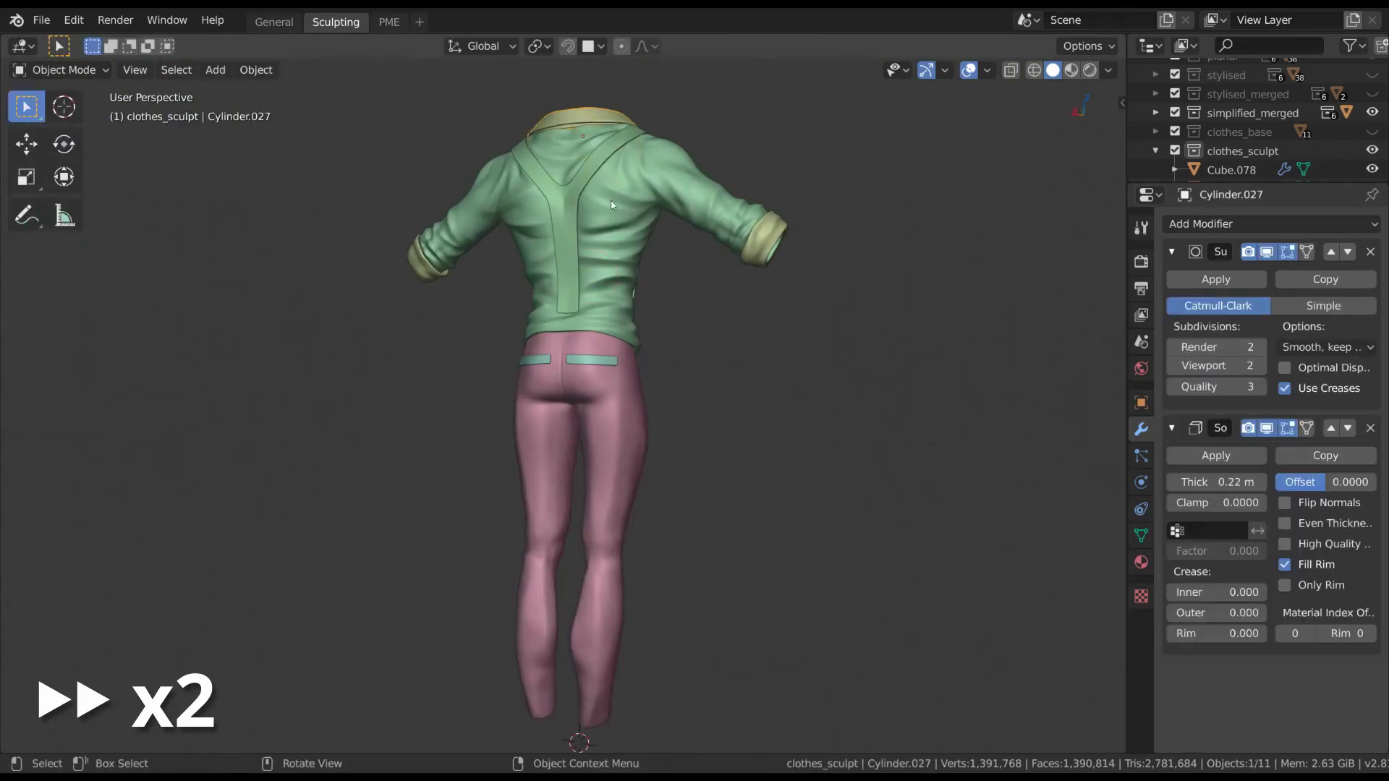
# - Hide the green shirt body and start sculpting the pink pants
pyautogui.press('h')
pyautogui.click(617, 346)
pyautogui.hotkey('ctrl', 'Tab')
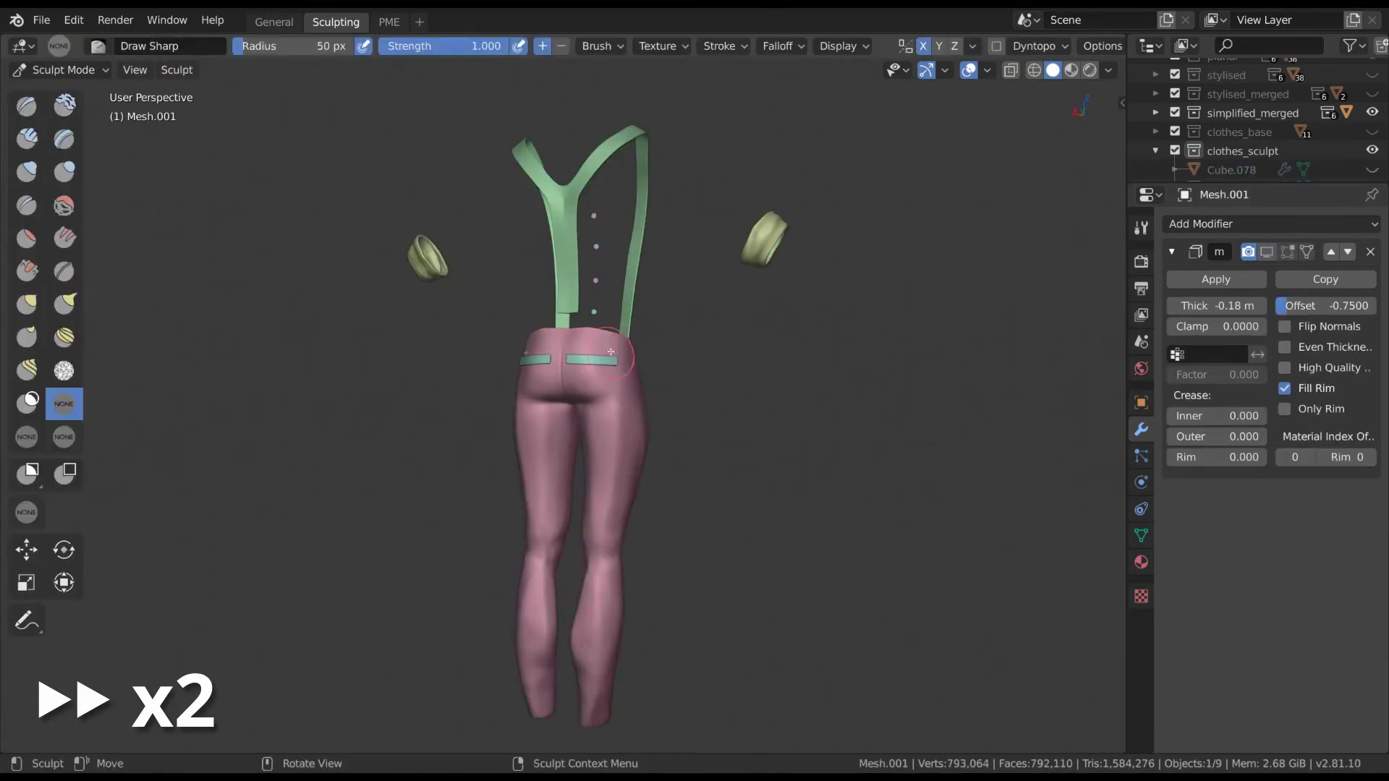
pyautogui.scroll(5, 531, 360)
pyautogui.moveTo(518, 431); pyautogui.dragTo(545, 336, button='middle')
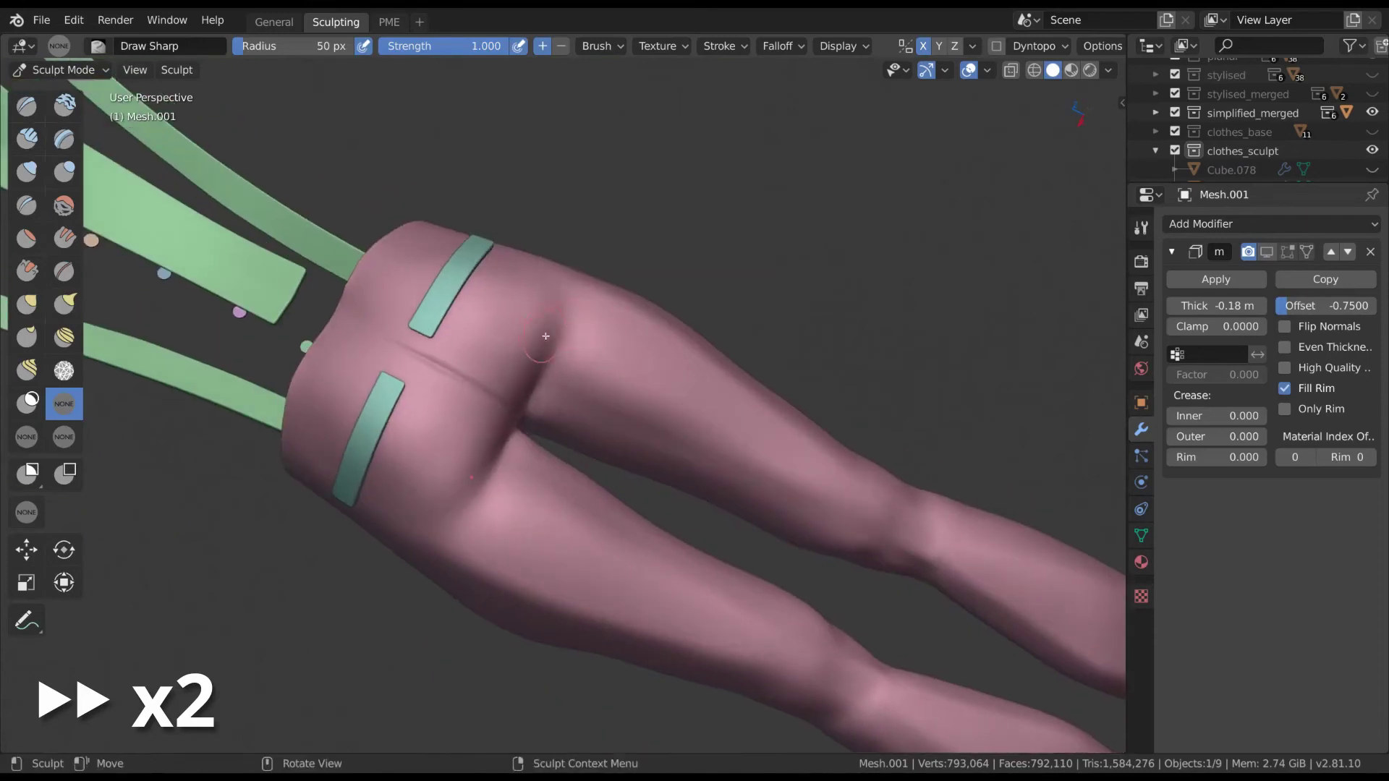
pyautogui.moveTo(530, 405)
pyautogui.mouseDown(button='middle')
pyautogui.moveTo(544, 304)
pyautogui.moveTo(689, 233)
pyautogui.moveTo(637, 325)
pyautogui.moveTo(514, 387)
pyautogui.moveTo(564, 347)
pyautogui.mouseUp(button='middle')
# - Add Draw Sharp creases below the seat and resize the brush
pyautogui.moveTo(615, 253); pyautogui.dragTo(572, 348)
pyautogui.moveTo(579, 260); pyautogui.dragTo(569, 346)
pyautogui.click(622, 304)
pyautogui.moveTo(622, 304)
pyautogui.mouseDown(button='middle')
pyautogui.moveTo(635, 295)
pyautogui.moveTo(615, 658)
pyautogui.moveTo(628, 337)
pyautogui.moveTo(666, 366)
pyautogui.moveTo(657, 403)
pyautogui.mouseUp(button='middle')
pyautogui.scroll(2, 605, 434)
pyautogui.scroll(3, 614, 416)
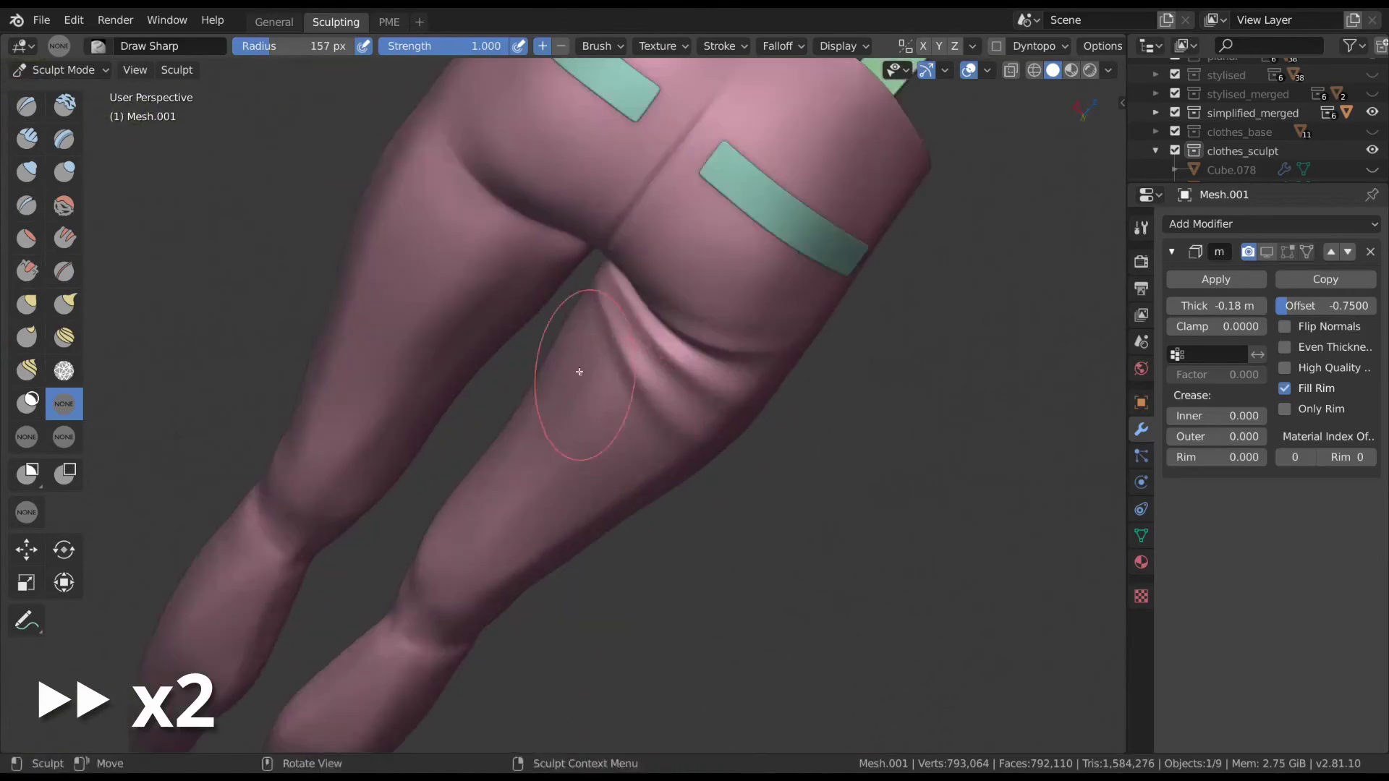
pyautogui.scroll(-2, 614, 415)
pyautogui.press('f')
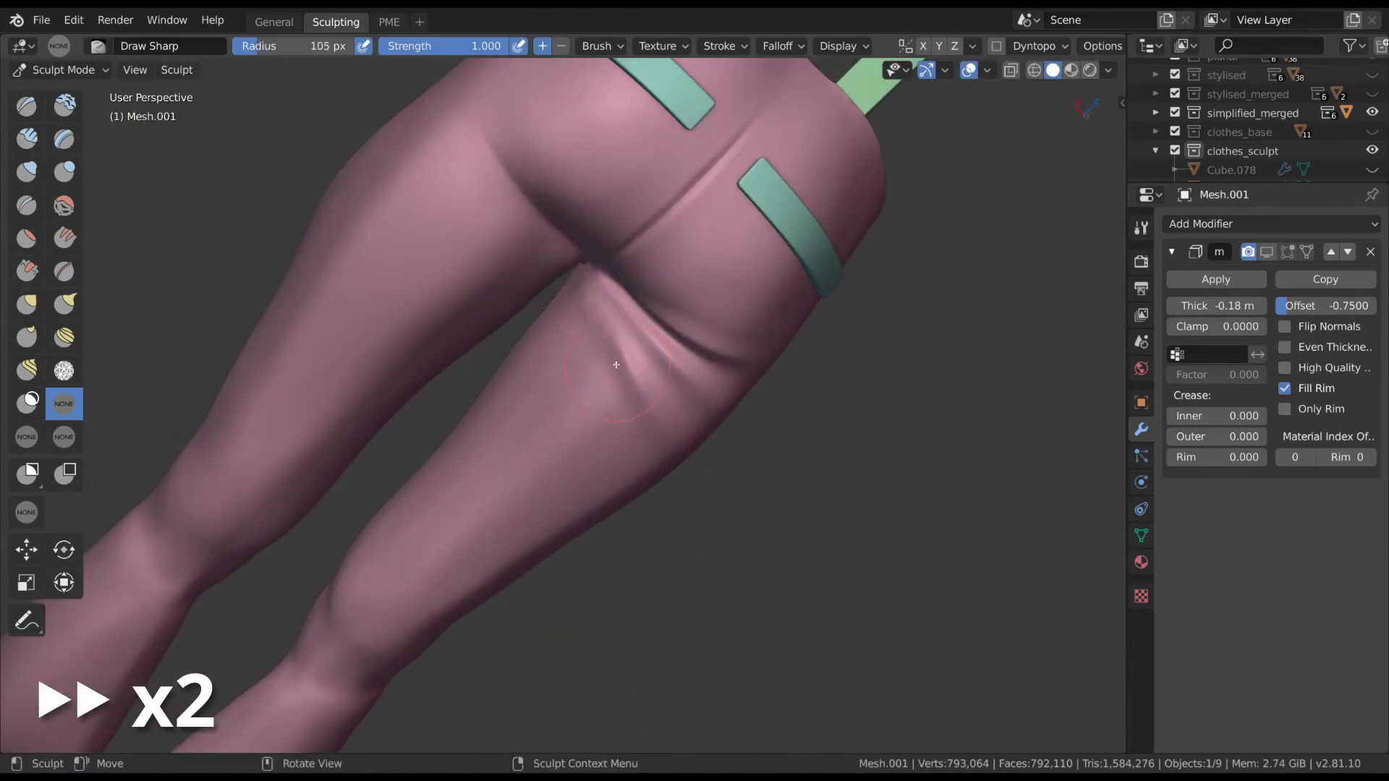
# - Carve a sharp crease up the back of the thigh
pyautogui.moveTo(643, 355)
pyautogui.mouseDown(button='middle')
pyautogui.moveTo(911, 279)
pyautogui.moveTo(713, 552)
pyautogui.moveTo(579, 350)
pyautogui.mouseUp(button='middle')
pyautogui.scroll(2, 576, 400)
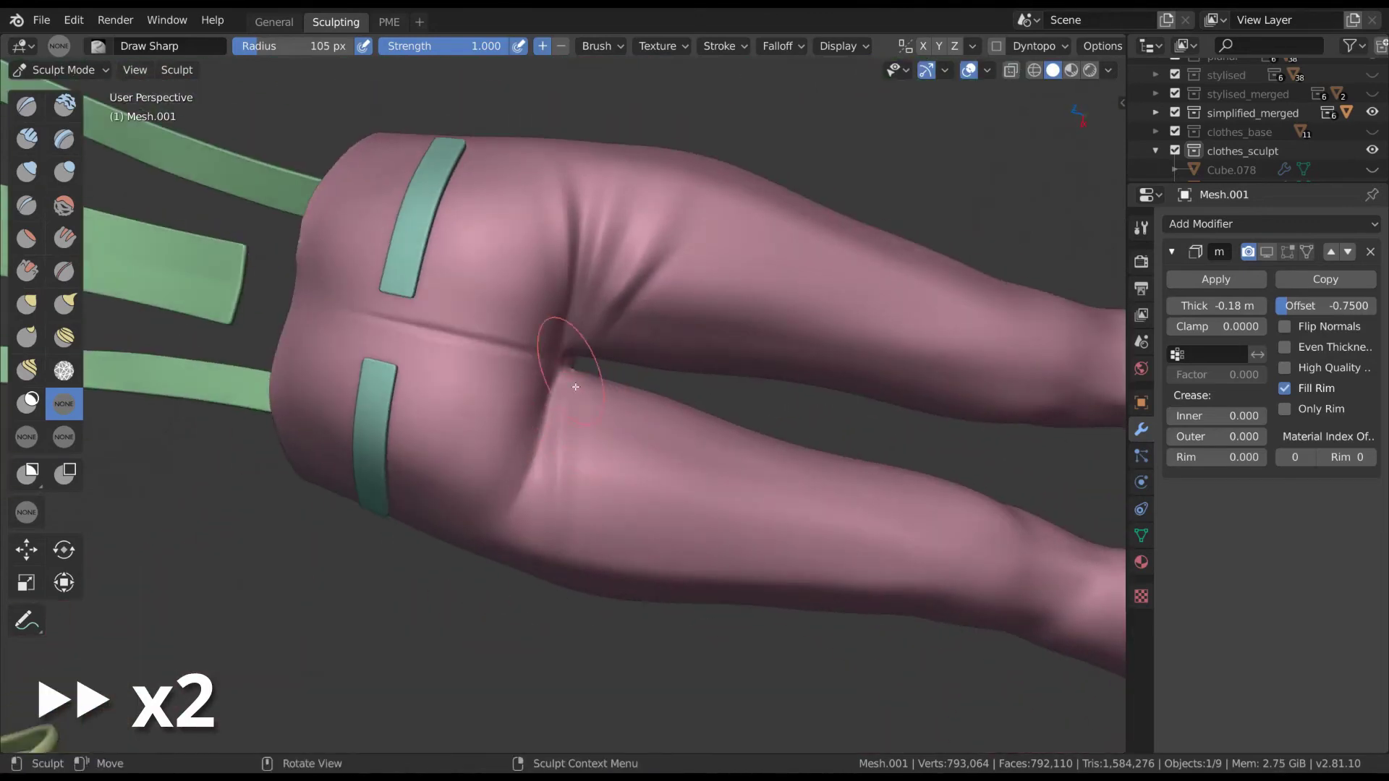
pyautogui.moveTo(611, 499); pyautogui.dragTo(566, 370)
pyautogui.moveTo(605, 515)
pyautogui.mouseDown(button='middle')
pyautogui.moveTo(784, 369)
pyautogui.moveTo(720, 391)
pyautogui.mouseUp(button='middle')
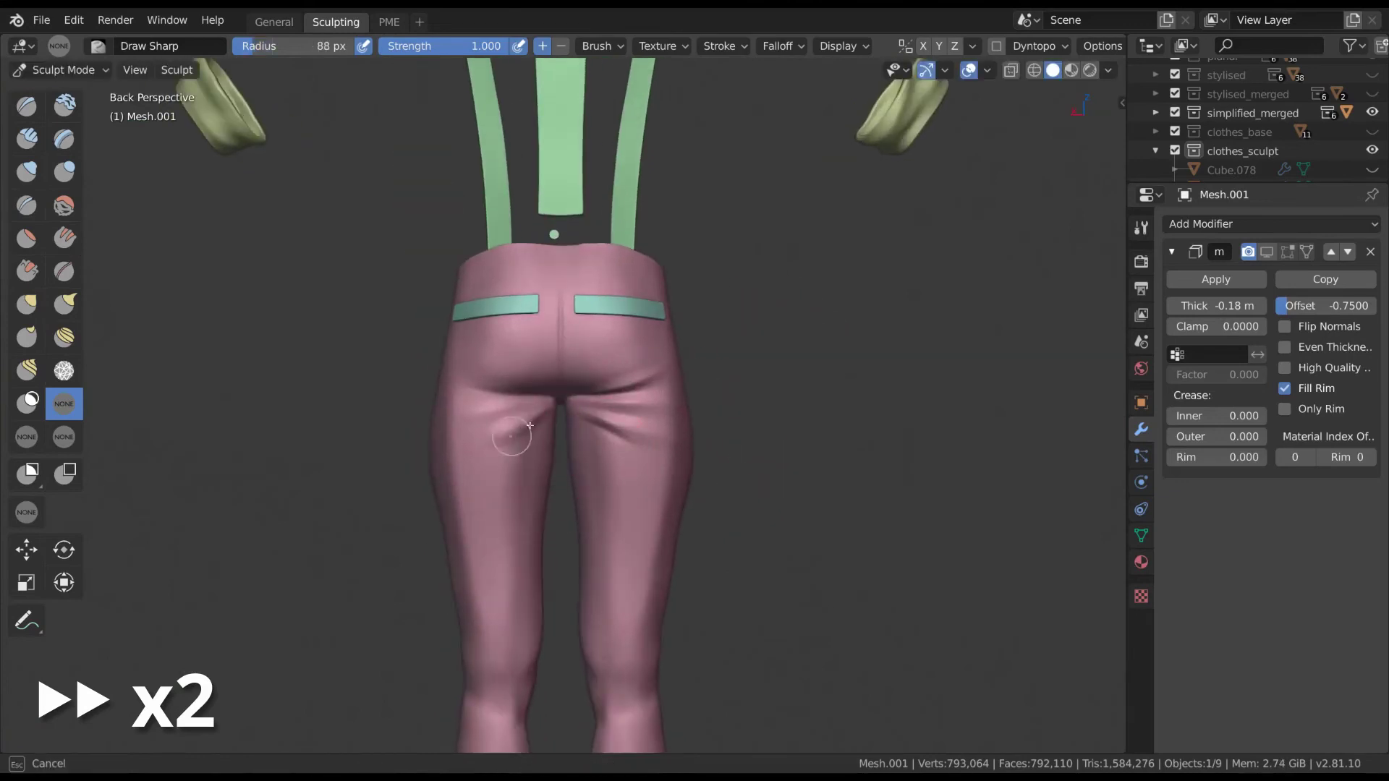
pyautogui.moveTo(617, 392)
pyautogui.mouseDown(button='middle')
pyautogui.moveTo(593, 405)
pyautogui.moveTo(563, 394)
pyautogui.moveTo(651, 395)
pyautogui.moveTo(728, 366)
pyautogui.moveTo(694, 356)
pyautogui.mouseUp(button='middle')
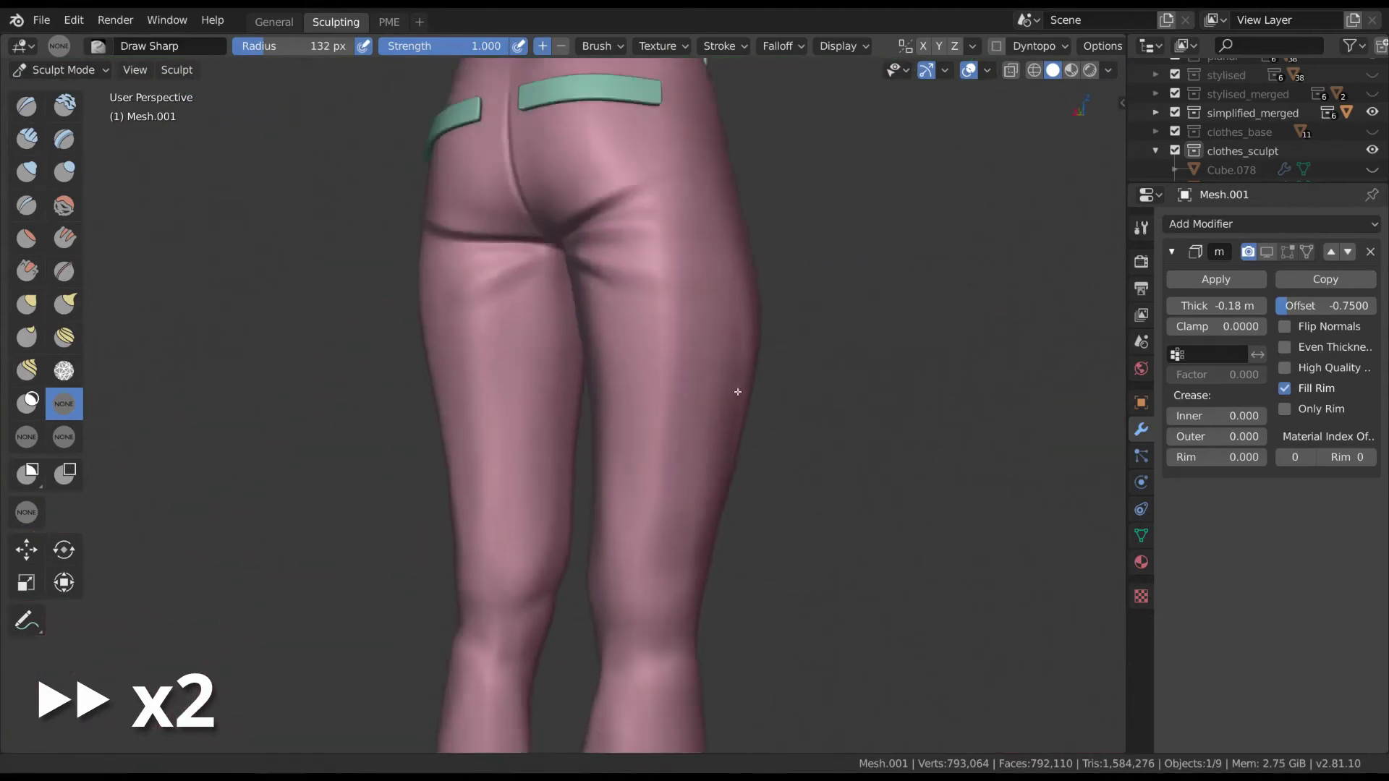
pyautogui.scroll(2, 679, 334)
pyautogui.moveTo(809, 480)
pyautogui.mouseDown(button='middle')
pyautogui.moveTo(634, 480)
pyautogui.moveTo(629, 310)
pyautogui.moveTo(675, 371)
pyautogui.moveTo(676, 346)
pyautogui.moveTo(615, 280)
pyautogui.mouseUp(button='middle')
# - Review the seat and back-of-leg creases from side and back angles
pyautogui.moveTo(572, 367); pyautogui.dragTo(775, 310, button='middle')
pyautogui.scroll(-2, 776, 310)
pyautogui.scroll(2, 596, 411)
pyautogui.moveTo(557, 518); pyautogui.dragTo(593, 303, button='middle')
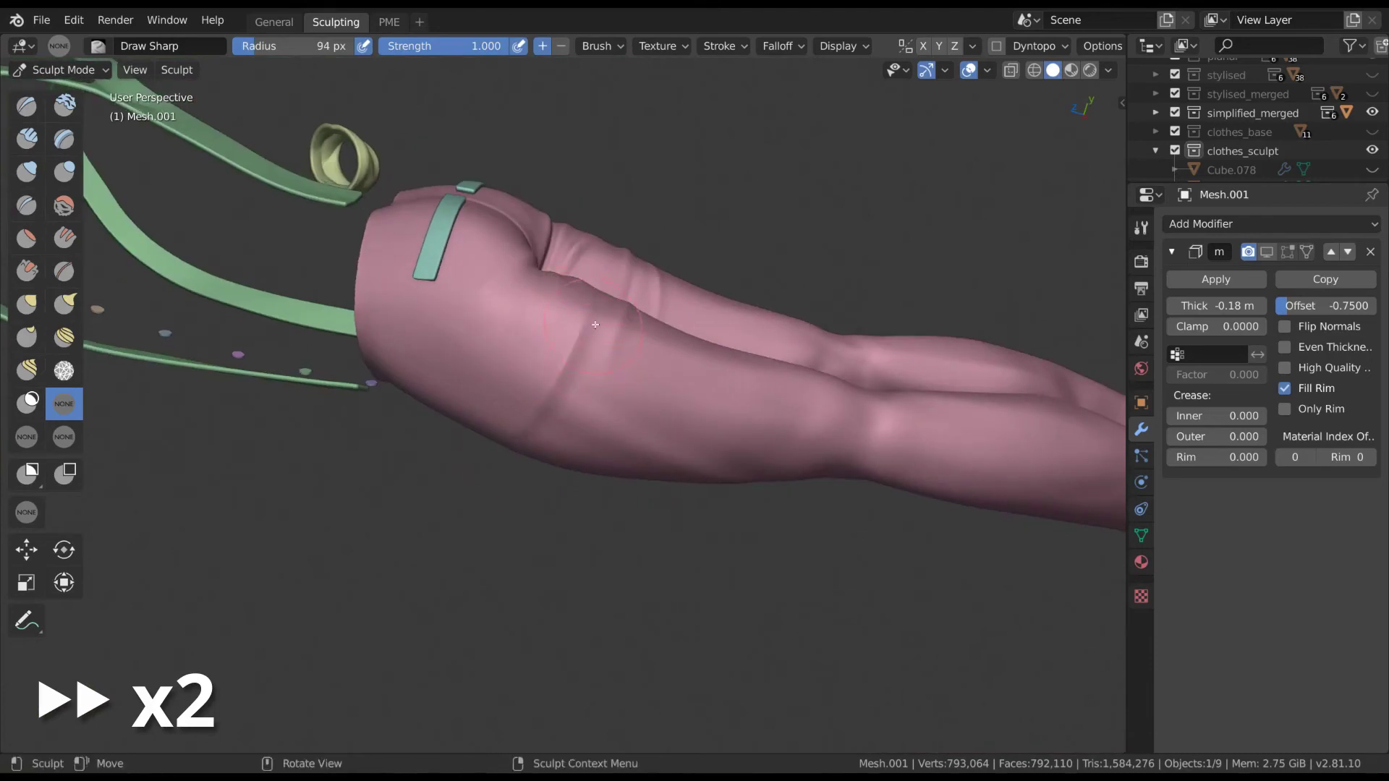
pyautogui.scroll(-3, 545, 375)
pyautogui.moveTo(545, 375)
pyautogui.mouseDown(button='middle')
pyautogui.moveTo(622, 348)
pyautogui.moveTo(697, 366)
pyautogui.mouseUp(button='middle')
pyautogui.scroll(3, 600, 407)
pyautogui.moveTo(649, 456)
pyautogui.mouseDown(button='middle')
pyautogui.moveTo(590, 403)
pyautogui.moveTo(564, 405)
pyautogui.moveTo(550, 434)
pyautogui.moveTo(589, 497)
pyautogui.moveTo(832, 310)
pyautogui.moveTo(694, 405)
pyautogui.moveTo(584, 421)
pyautogui.moveTo(574, 497)
pyautogui.moveTo(625, 395)
pyautogui.moveTo(558, 419)
pyautogui.moveTo(531, 354)
pyautogui.mouseUp(button='middle')
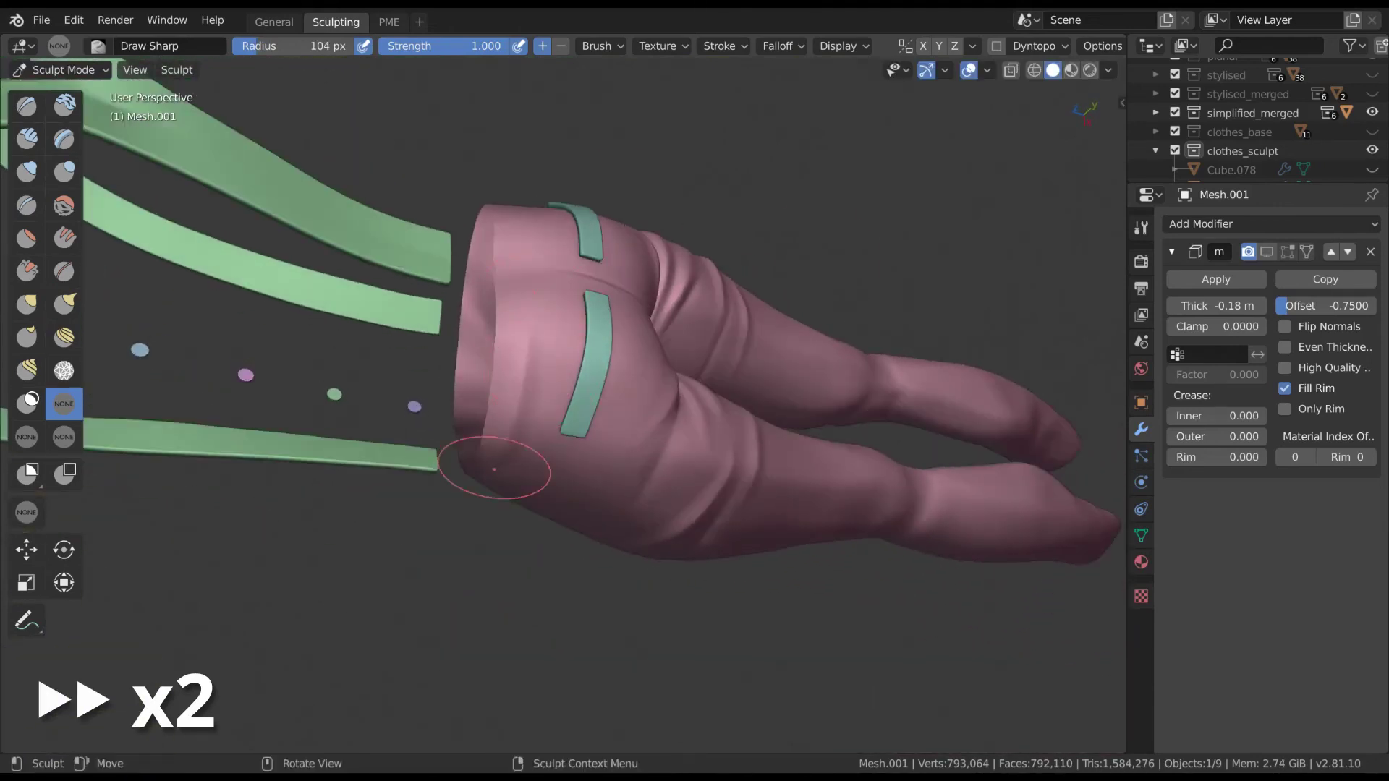
# - Orbit over the pants to inspect the waistband from above and the front
pyautogui.moveTo(494, 469); pyautogui.dragTo(563, 364, button='middle')
pyautogui.moveTo(565, 315)
pyautogui.mouseDown(button='middle')
pyautogui.moveTo(651, 310)
pyautogui.moveTo(569, 390)
pyautogui.mouseUp(button='middle')
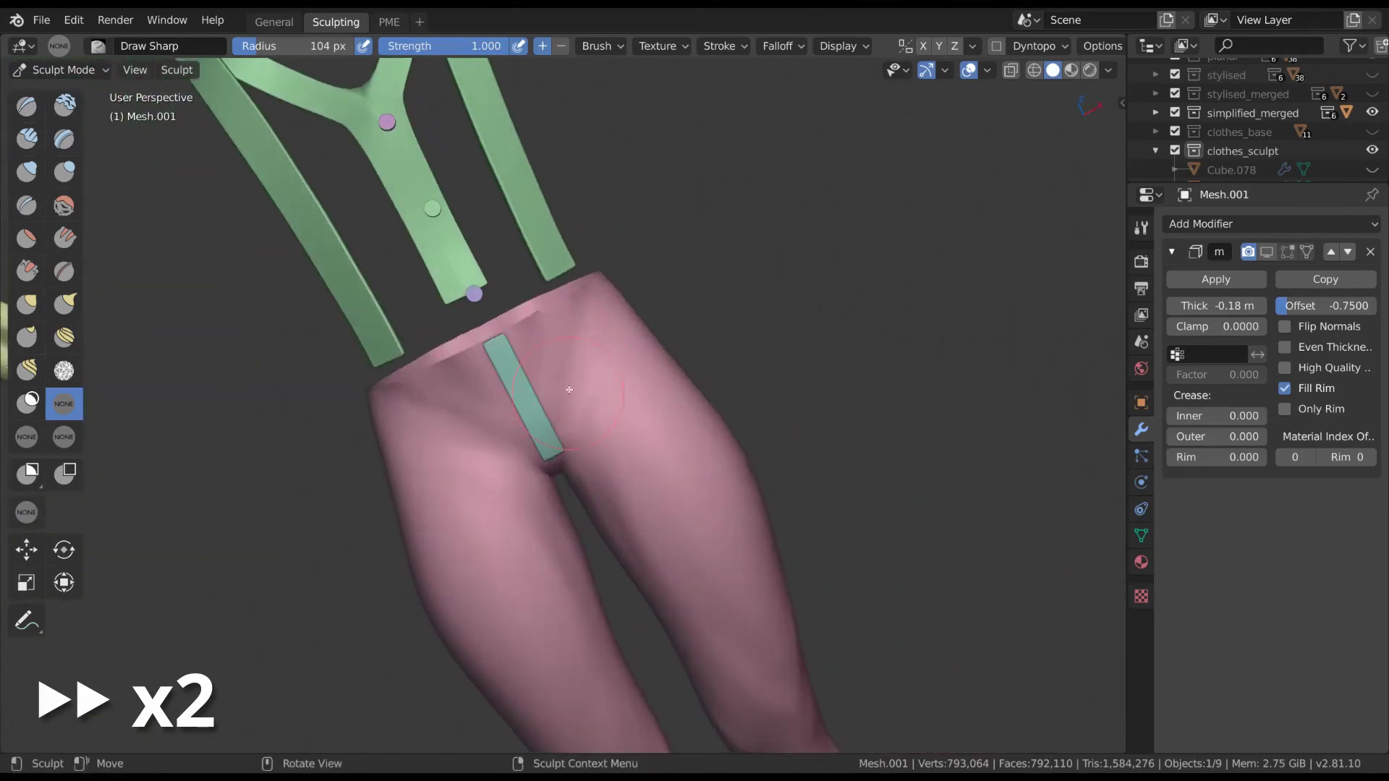
pyautogui.moveTo(578, 410)
pyautogui.mouseDown(button='middle')
pyautogui.moveTo(713, 177)
pyautogui.moveTo(604, 311)
pyautogui.mouseUp(button='middle')
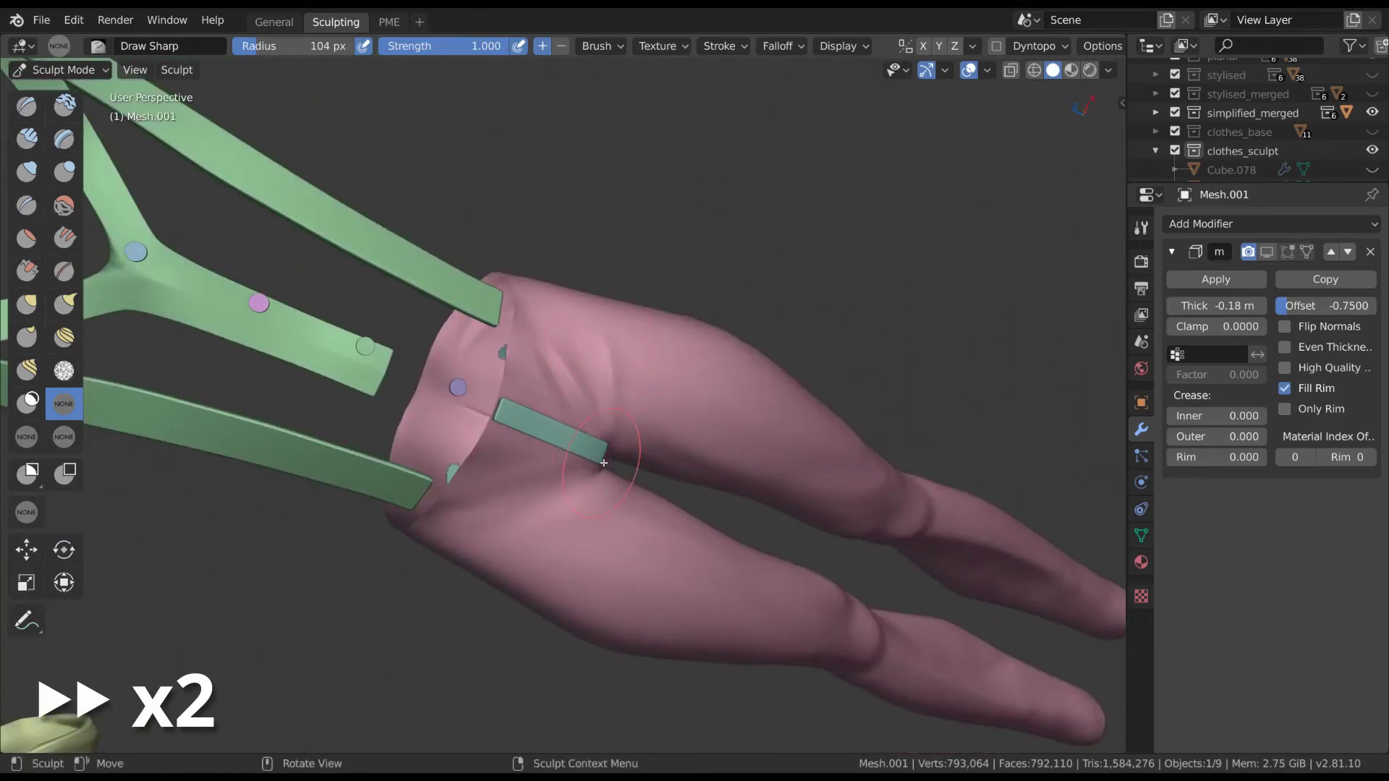
pyautogui.moveTo(656, 369)
pyautogui.mouseDown(button='middle')
pyautogui.moveTo(698, 466)
pyautogui.moveTo(684, 412)
pyautogui.moveTo(446, 258)
pyautogui.moveTo(622, 223)
pyautogui.moveTo(662, 367)
pyautogui.moveTo(590, 355)
pyautogui.moveTo(576, 323)
pyautogui.mouseUp(button='middle')
pyautogui.moveTo(562, 380)
pyautogui.mouseDown(button='middle')
pyautogui.moveTo(847, 189)
pyautogui.moveTo(580, 335)
pyautogui.mouseUp(button='middle')
pyautogui.moveTo(608, 444); pyautogui.dragTo(642, 318, button='middle')
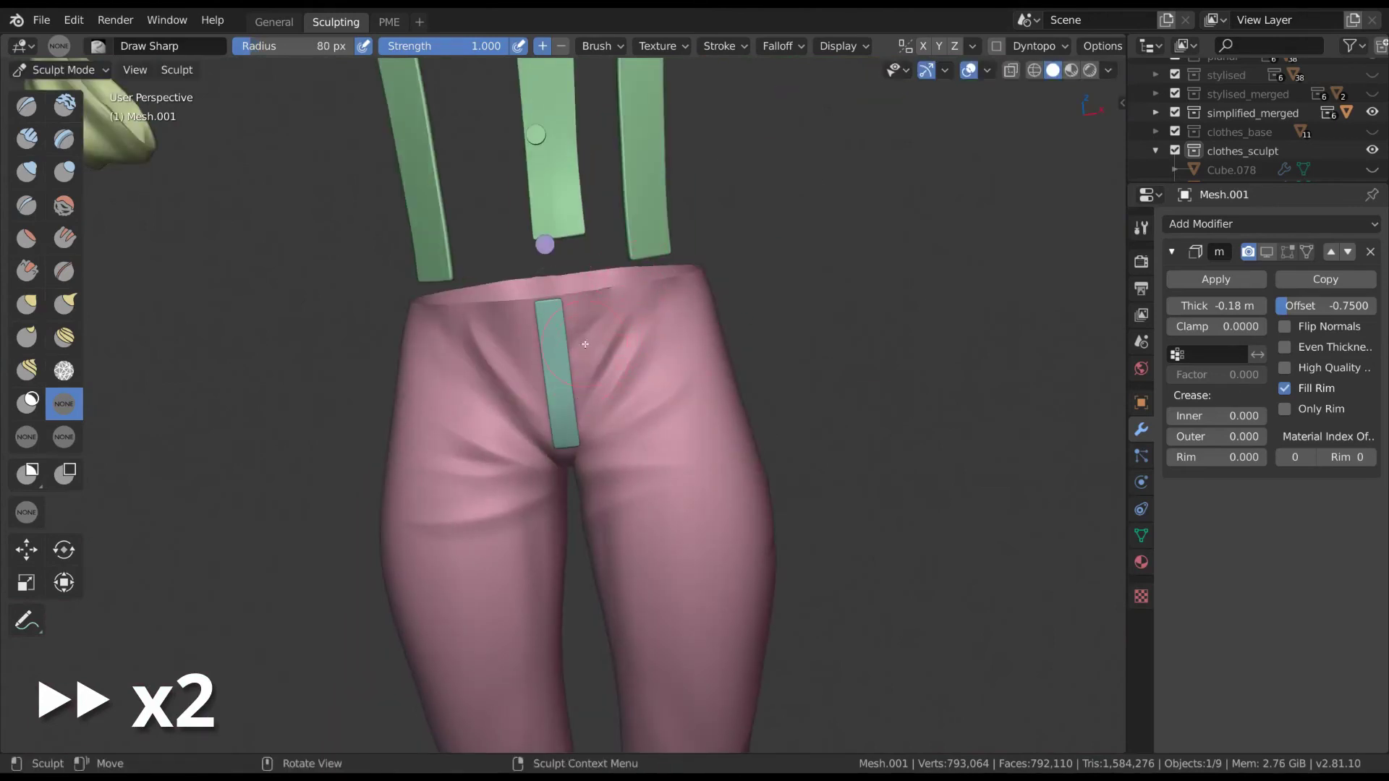
# - Enlarge the Draw Sharp brush and work over the front of the pants
pyautogui.click(615, 377)
pyautogui.moveTo(616, 376)
pyautogui.mouseDown(button='middle')
pyautogui.moveTo(590, 288)
pyautogui.moveTo(511, 428)
pyautogui.moveTo(541, 371)
pyautogui.moveTo(620, 340)
pyautogui.mouseUp(button='middle')
pyautogui.moveTo(599, 420)
pyautogui.mouseDown(button='middle')
pyautogui.moveTo(550, 500)
pyautogui.moveTo(432, 270)
pyautogui.mouseUp(button='middle')
pyautogui.scroll(3, 533, 526)
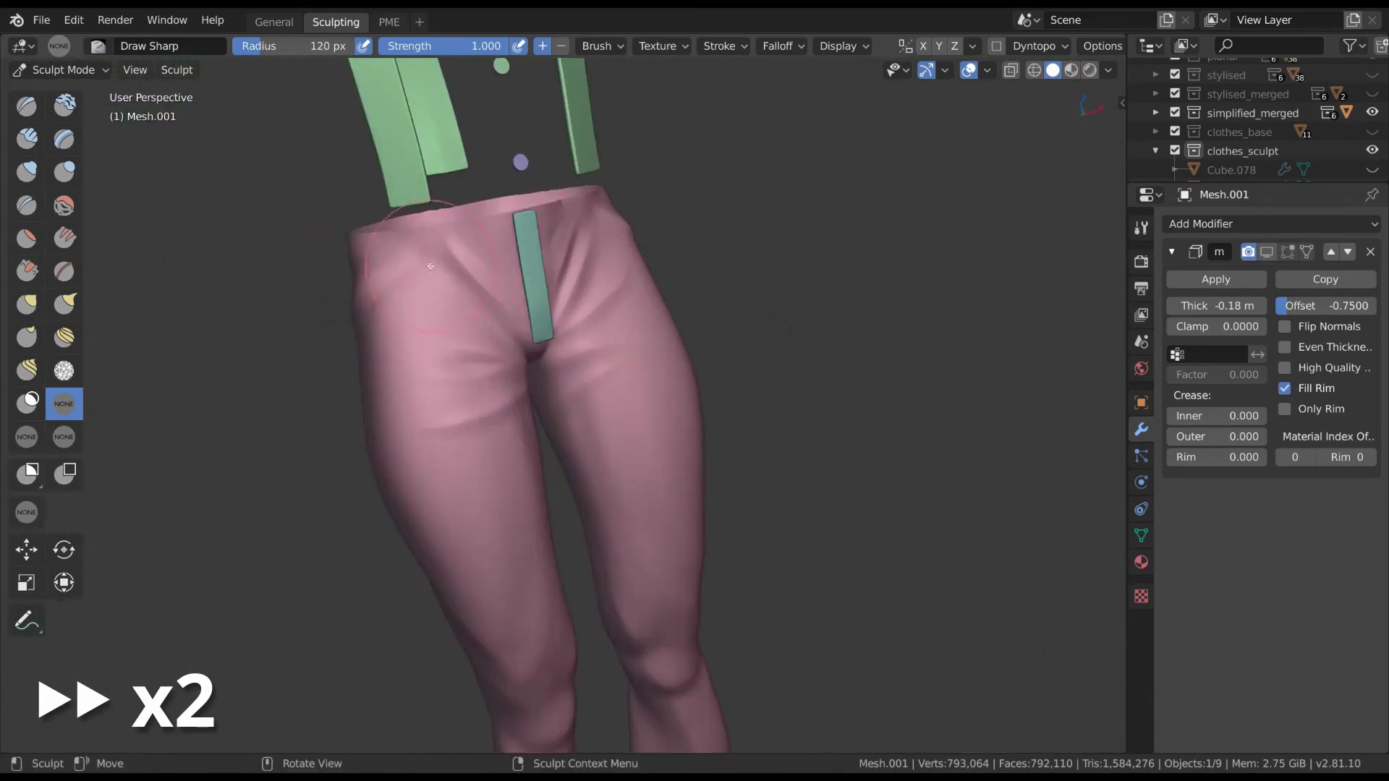
pyautogui.moveTo(624, 379); pyautogui.dragTo(593, 283, button='middle')
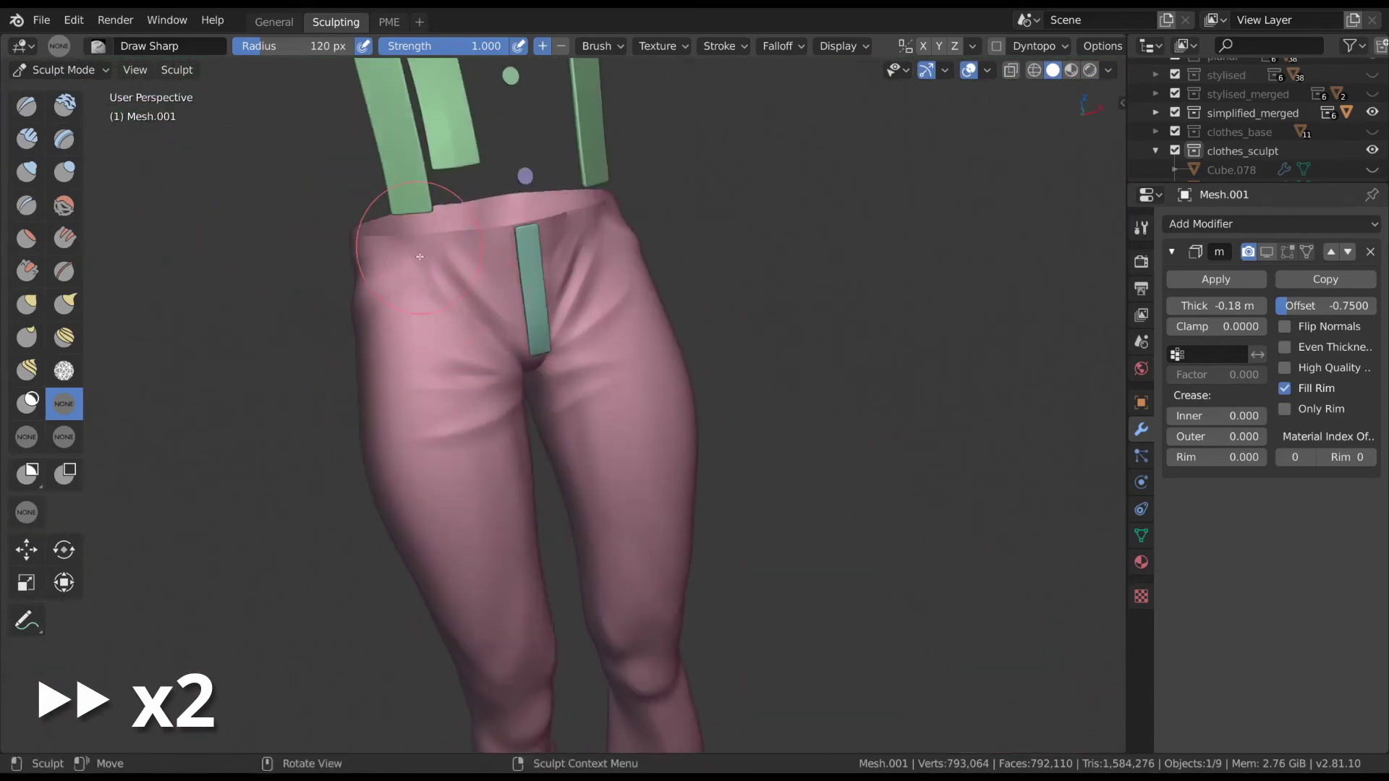
pyautogui.scroll(-4, 592, 283)
pyautogui.scroll(3, 593, 283)
pyautogui.scroll(2, 635, 363)
# - Paint Draw Sharp creases along the side of the pant leg at the hip and upper thigh
pyautogui.moveTo(635, 363)
pyautogui.mouseDown(button='middle')
pyautogui.moveTo(778, 567)
pyautogui.moveTo(619, 486)
pyautogui.mouseUp(button='middle')
pyautogui.scroll(2, 619, 486)
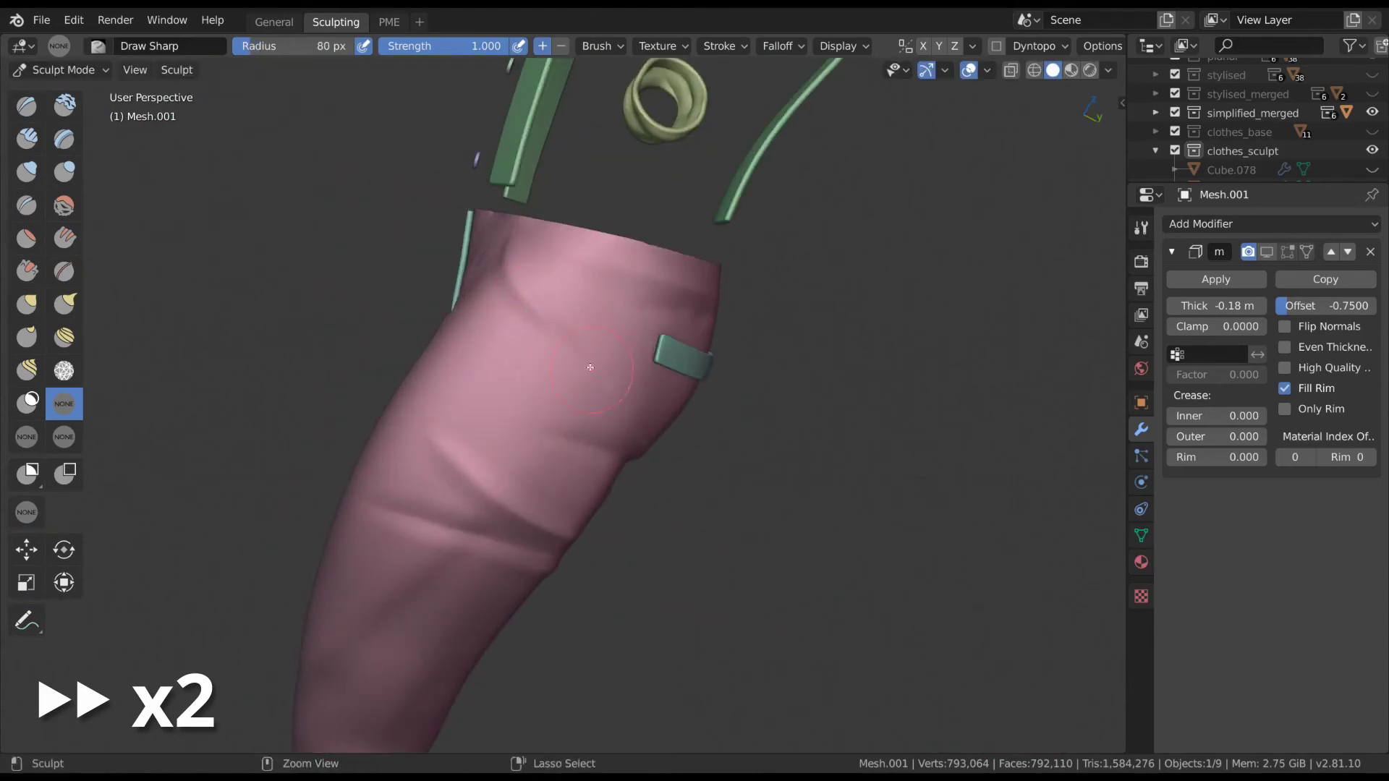
pyautogui.moveTo(590, 367); pyautogui.dragTo(611, 375, button='middle')
pyautogui.moveTo(561, 319)
pyautogui.mouseDown(button='middle')
pyautogui.moveTo(558, 403)
pyautogui.moveTo(779, 459)
pyautogui.moveTo(771, 433)
pyautogui.moveTo(511, 310)
pyautogui.moveTo(616, 327)
pyautogui.moveTo(570, 257)
pyautogui.mouseUp(button='middle')
pyautogui.moveTo(607, 319)
pyautogui.mouseDown(button='middle')
pyautogui.moveTo(816, 502)
pyautogui.moveTo(609, 360)
pyautogui.moveTo(547, 259)
pyautogui.mouseUp(button='middle')
pyautogui.moveTo(633, 408); pyautogui.dragTo(540, 314, button='middle')
# - Try the Clay and Elastic Hook brushes at about 119 px, then return to Draw Sharp
pyautogui.press('c')
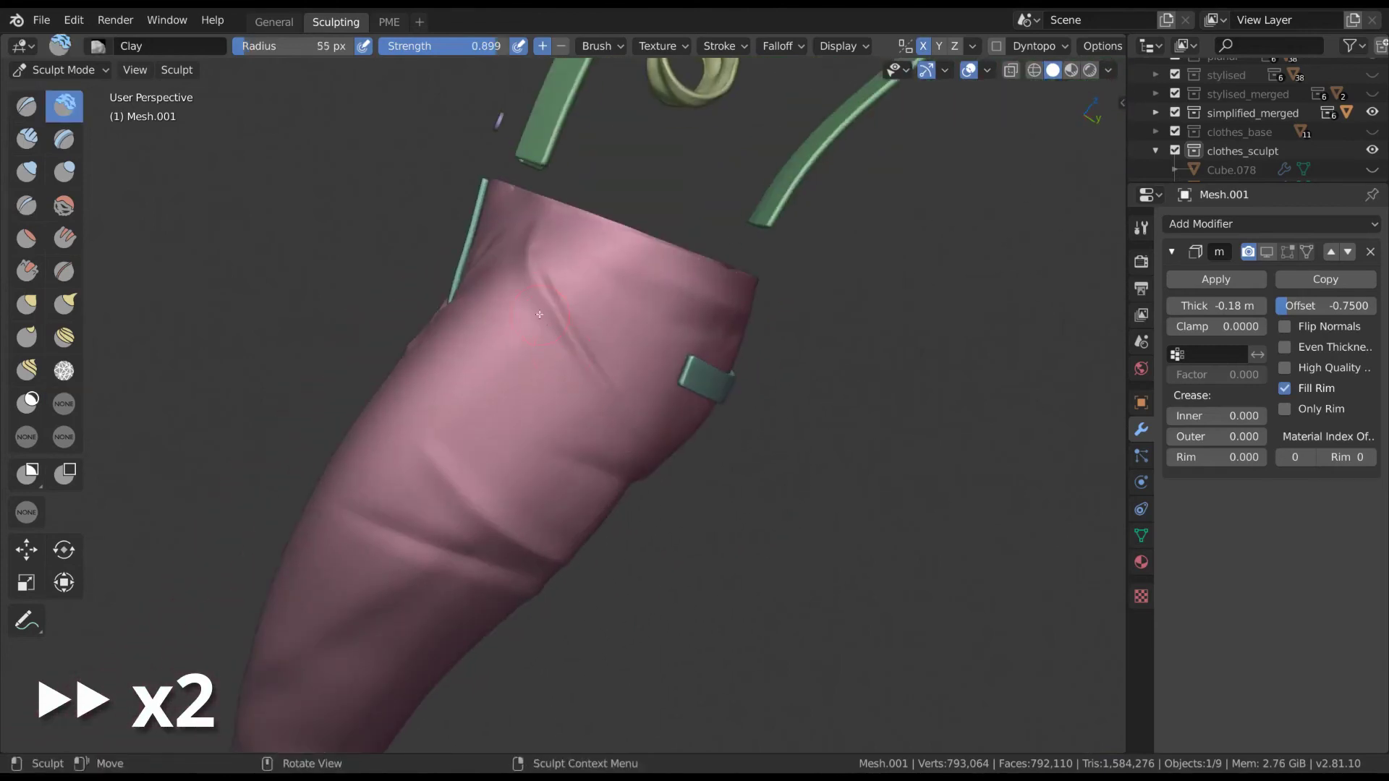
pyautogui.moveTo(579, 399); pyautogui.dragTo(588, 364, button='middle')
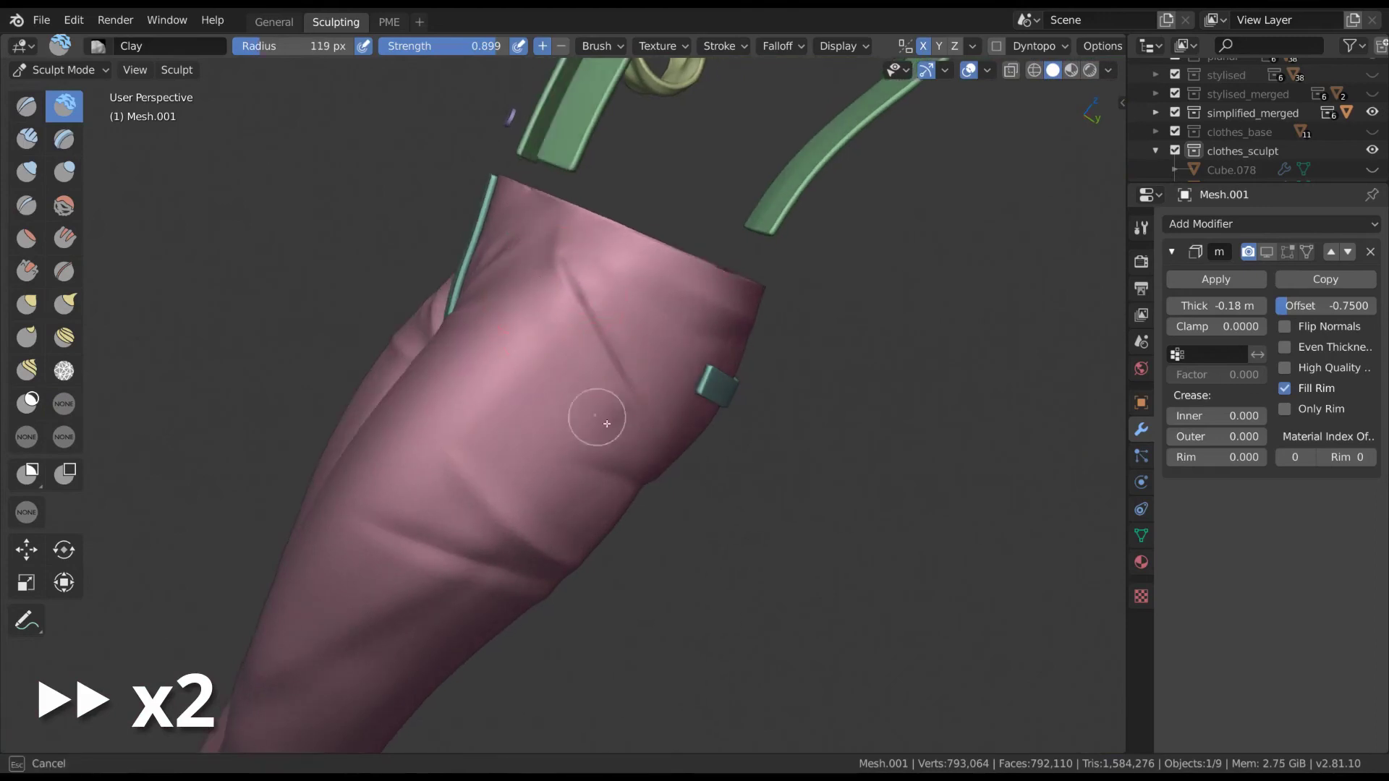
pyautogui.keyDown('alt'); pyautogui.moveTo(607, 424); pyautogui.dragTo(619, 396, button='middle'); pyautogui.keyUp('alt')
pyautogui.scroll(3, 667, 432)
pyautogui.press('e')
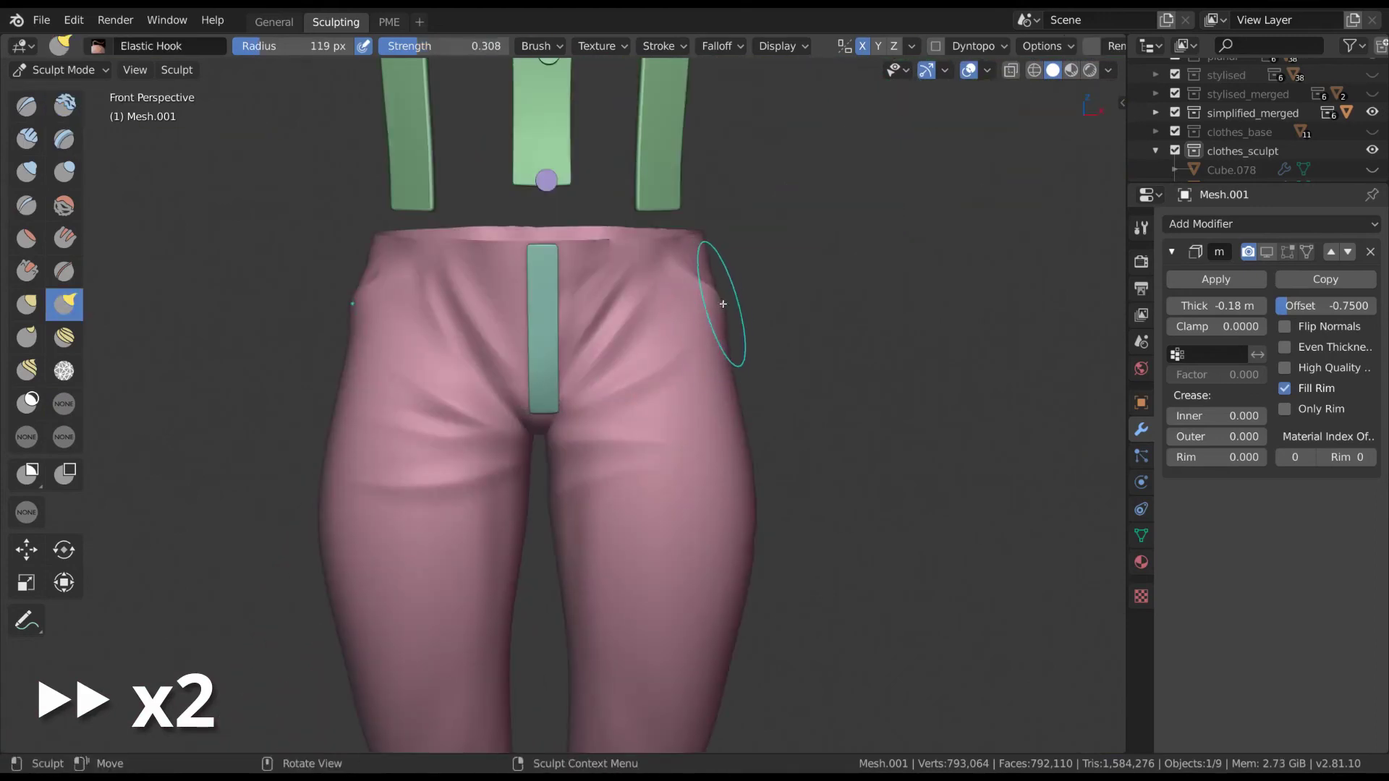
pyautogui.moveTo(721, 308)
pyautogui.mouseDown(button='middle')
pyautogui.moveTo(651, 419)
pyautogui.moveTo(651, 405)
pyautogui.moveTo(678, 403)
pyautogui.moveTo(538, 349)
pyautogui.mouseUp(button='middle')
pyautogui.scroll(-3, 651, 391)
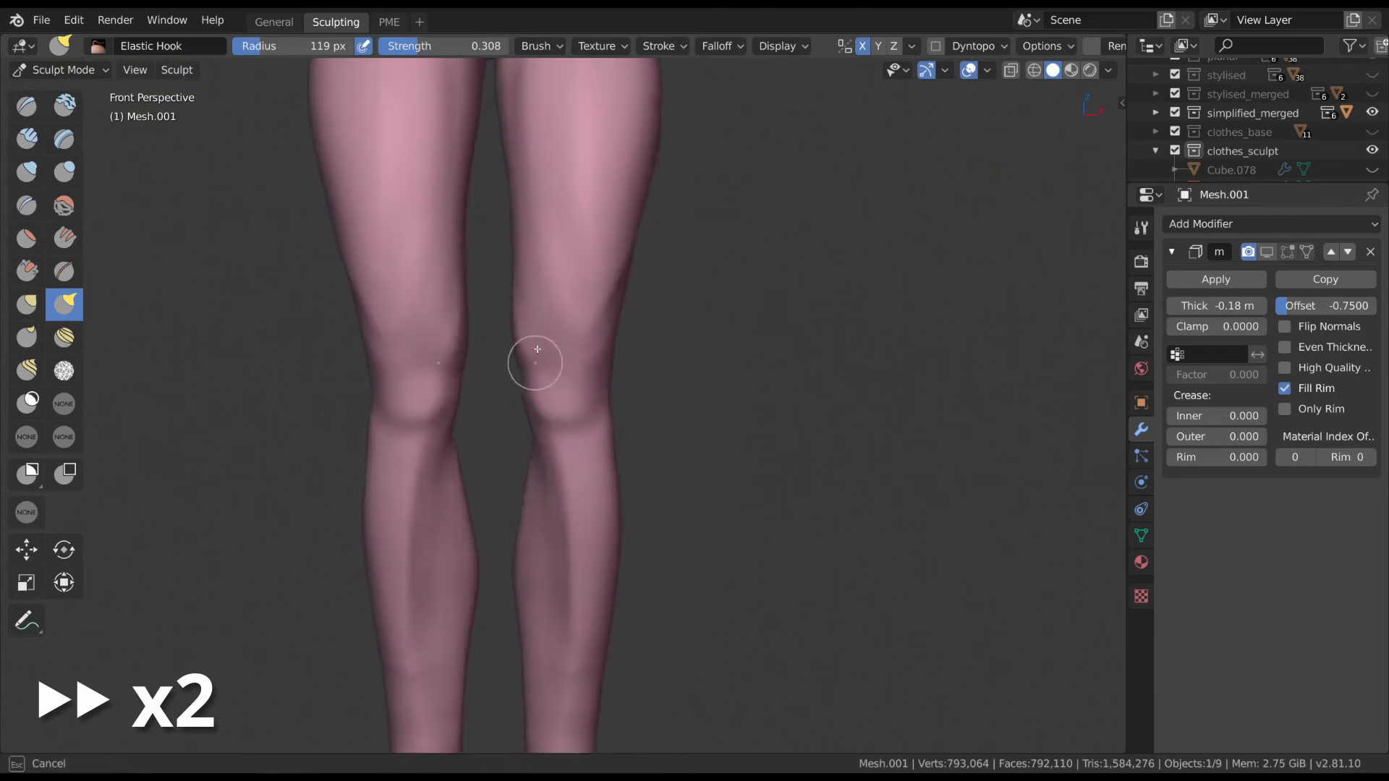
pyautogui.click(63, 416)
# - Save body_sculpting4.blend and clip the view to one pant leg with Alt+B
pyautogui.hotkey('ctrl', 's')
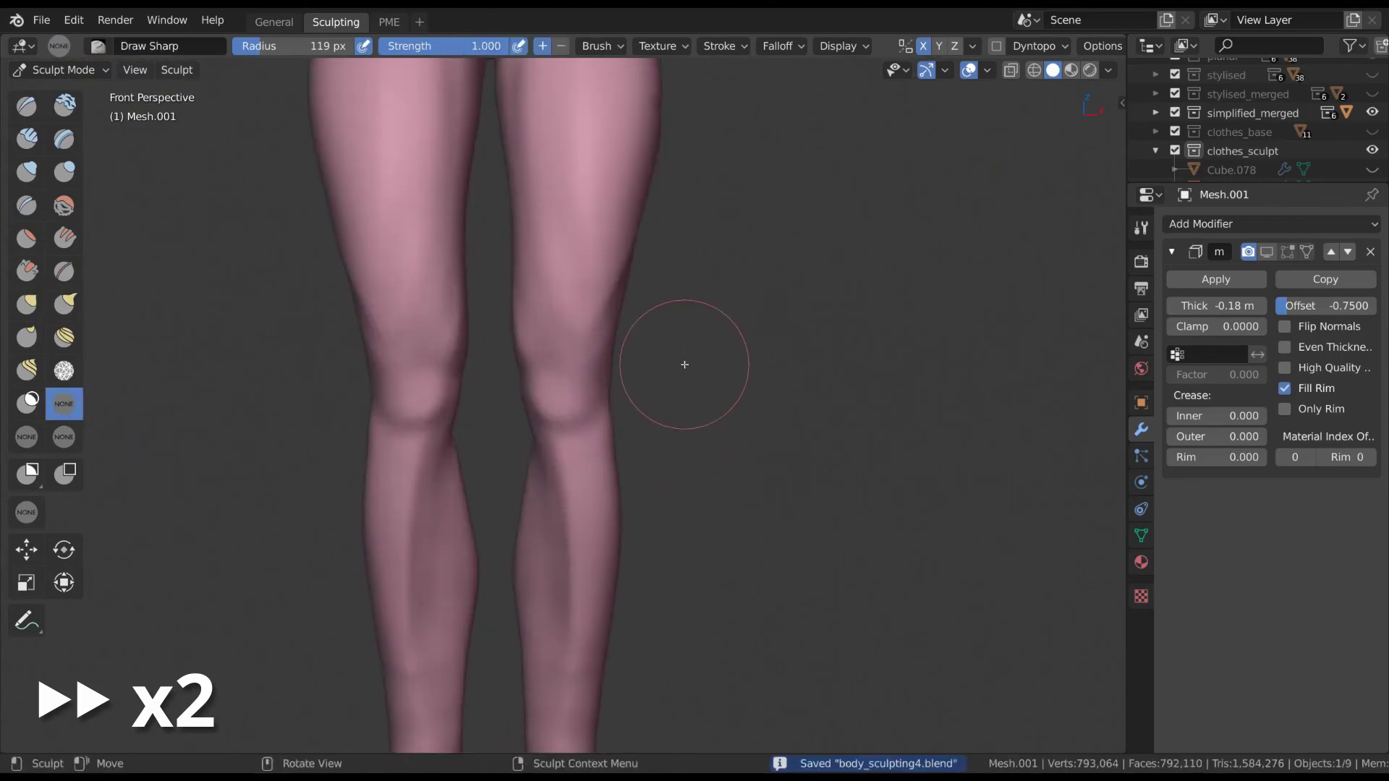
pyautogui.moveTo(636, 453)
pyautogui.keyDown('ctrl'); pyautogui.mouseDown(button='middle')
pyautogui.moveTo(652, 351)
pyautogui.moveTo(635, 403)
pyautogui.mouseUp(button='middle'); pyautogui.keyUp('ctrl')
pyautogui.hotkey('alt', 'b')
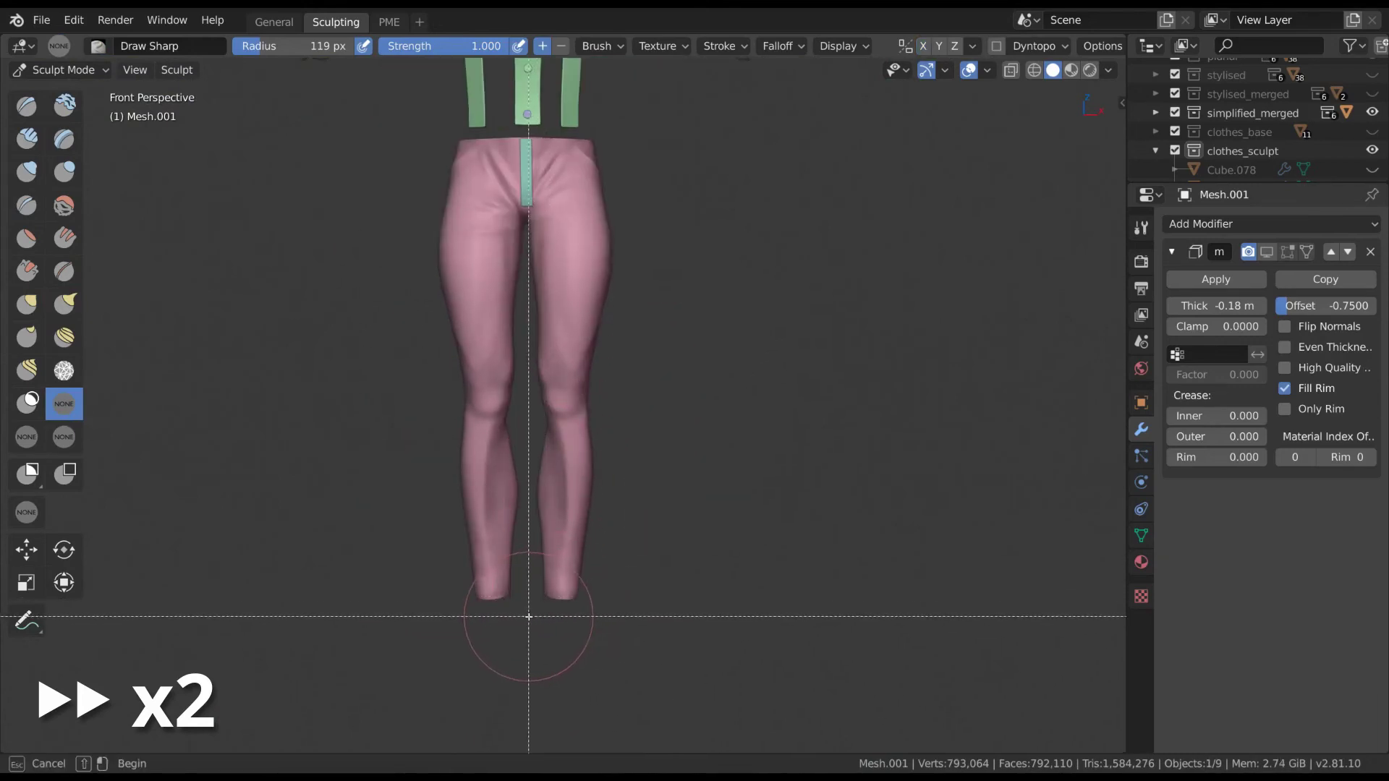
pyautogui.moveTo(526, 618); pyautogui.dragTo(671, 84)
pyautogui.moveTo(742, 311); pyautogui.dragTo(614, 253, button='middle')
pyautogui.scroll(5, 598, 407)
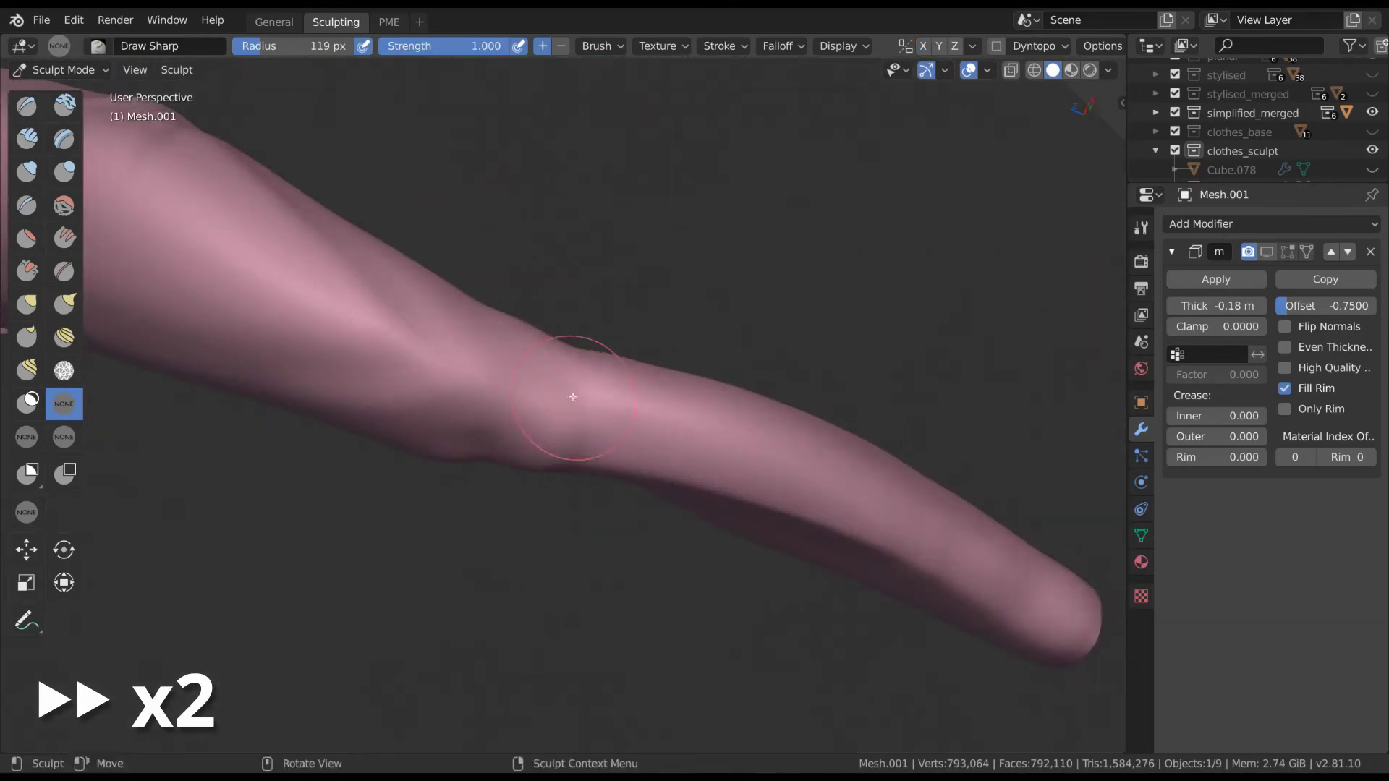
# - Orbit and pan around the isolated pant leg and shrink the brush to about 103 px
pyautogui.moveTo(567, 447); pyautogui.dragTo(601, 400, button='middle')
pyautogui.moveTo(554, 467)
pyautogui.mouseDown(button='middle')
pyautogui.moveTo(542, 335)
pyautogui.moveTo(610, 412)
pyautogui.moveTo(552, 340)
pyautogui.moveTo(503, 449)
pyautogui.mouseUp(button='middle')
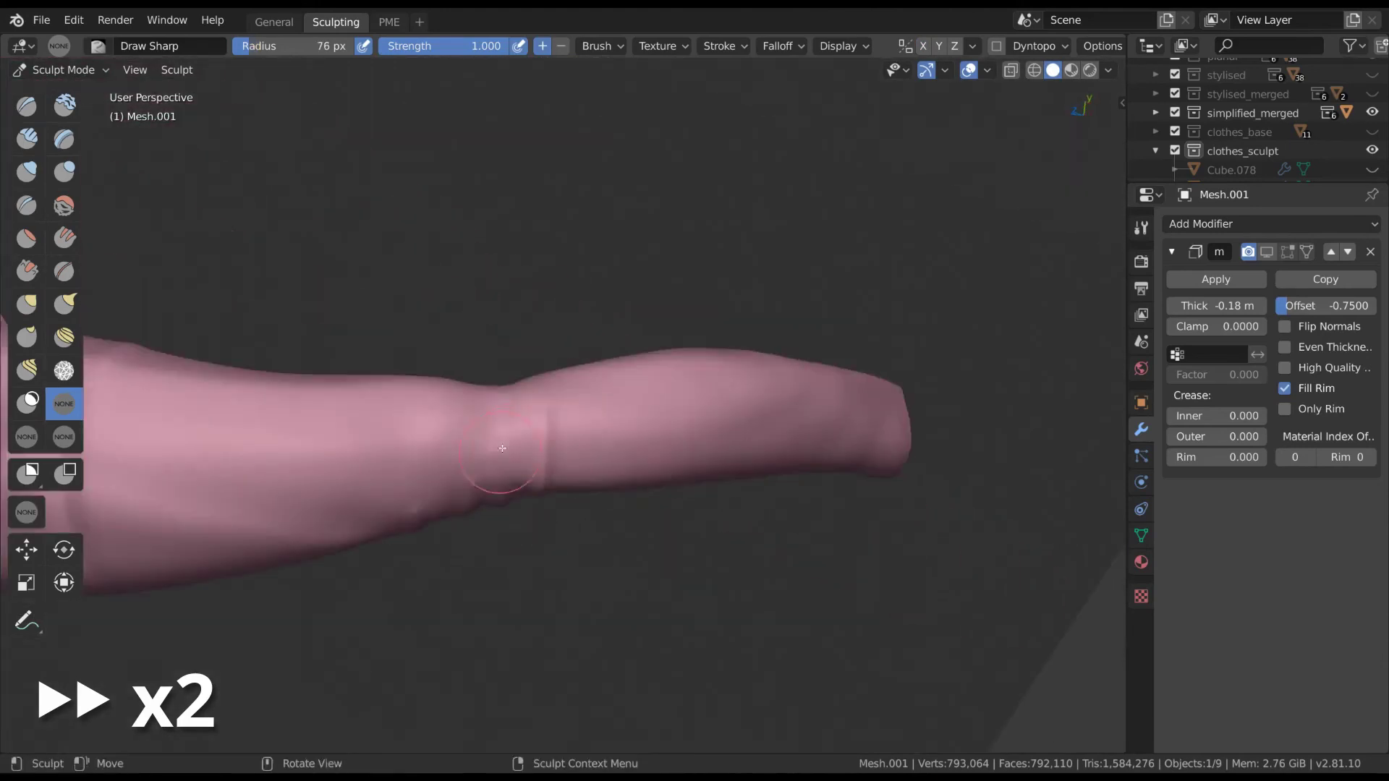
pyautogui.keyDown('shift'); pyautogui.moveTo(521, 520); pyautogui.dragTo(546, 394, button='middle'); pyautogui.keyUp('shift')
pyautogui.moveTo(515, 316)
pyautogui.mouseDown(button='middle')
pyautogui.moveTo(602, 393)
pyautogui.moveTo(574, 456)
pyautogui.moveTo(610, 496)
pyautogui.moveTo(601, 402)
pyautogui.moveTo(571, 434)
pyautogui.moveTo(550, 347)
pyautogui.moveTo(534, 381)
pyautogui.moveTo(571, 400)
pyautogui.moveTo(513, 459)
pyautogui.moveTo(506, 558)
pyautogui.moveTo(589, 186)
pyautogui.moveTo(572, 260)
pyautogui.moveTo(585, 318)
pyautogui.moveTo(543, 403)
pyautogui.moveTo(511, 357)
pyautogui.moveTo(452, 441)
pyautogui.mouseUp(button='middle')
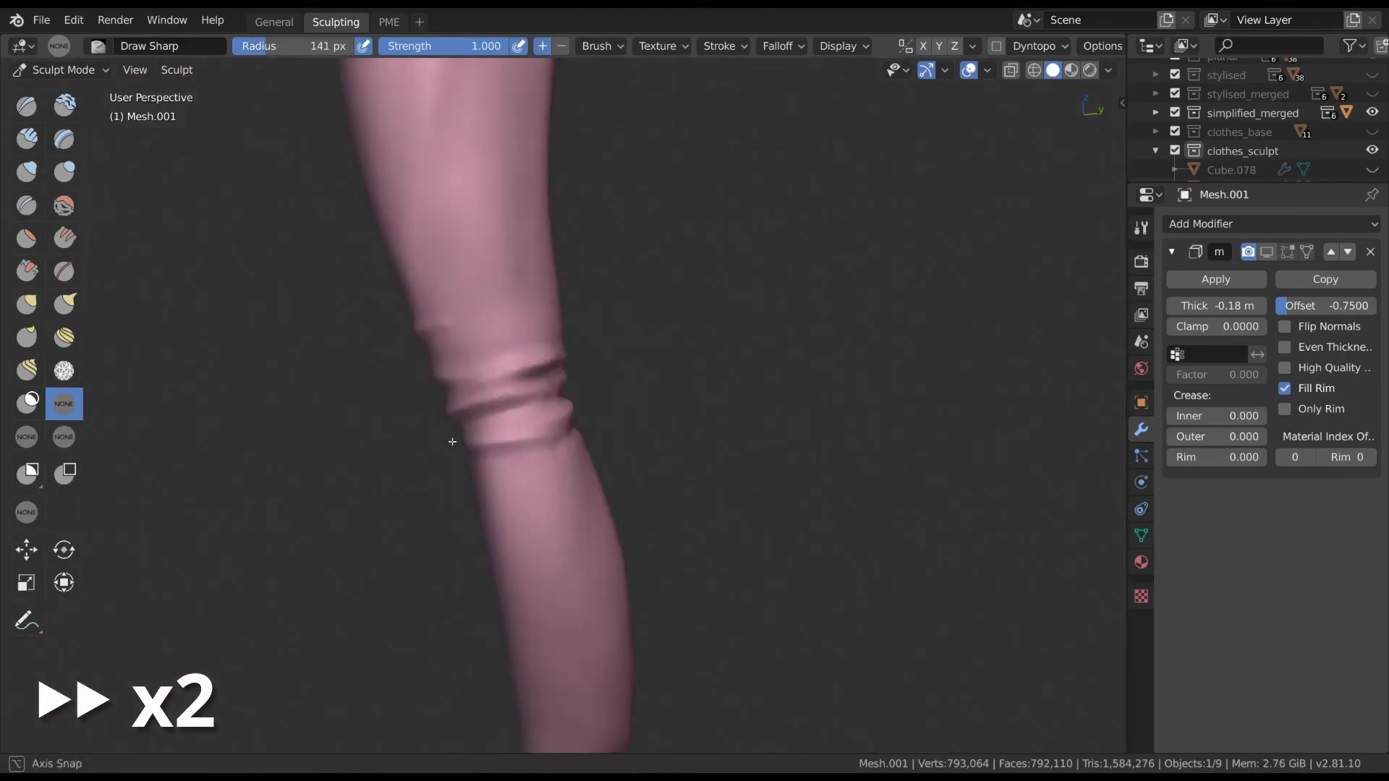
pyautogui.moveTo(525, 393)
pyautogui.mouseDown(button='middle')
pyautogui.moveTo(722, 326)
pyautogui.moveTo(506, 388)
pyautogui.moveTo(458, 317)
pyautogui.moveTo(626, 397)
pyautogui.moveTo(853, 341)
pyautogui.moveTo(589, 443)
pyautogui.moveTo(612, 290)
pyautogui.moveTo(543, 309)
pyautogui.moveTo(620, 285)
pyautogui.moveTo(561, 303)
pyautogui.moveTo(719, 304)
pyautogui.moveTo(536, 430)
pyautogui.mouseUp(button='middle')
pyautogui.moveTo(641, 373)
pyautogui.keyDown('alt'); pyautogui.mouseDown(button='middle')
pyautogui.moveTo(663, 605)
pyautogui.moveTo(577, 456)
pyautogui.mouseUp(button='middle'); pyautogui.keyUp('alt')
pyautogui.scroll(4, 665, 516)
pyautogui.moveTo(556, 288)
pyautogui.mouseDown(button='middle')
pyautogui.moveTo(908, 198)
pyautogui.moveTo(558, 567)
pyautogui.mouseUp(button='middle')
pyautogui.press('f')
pyautogui.click(550, 337)
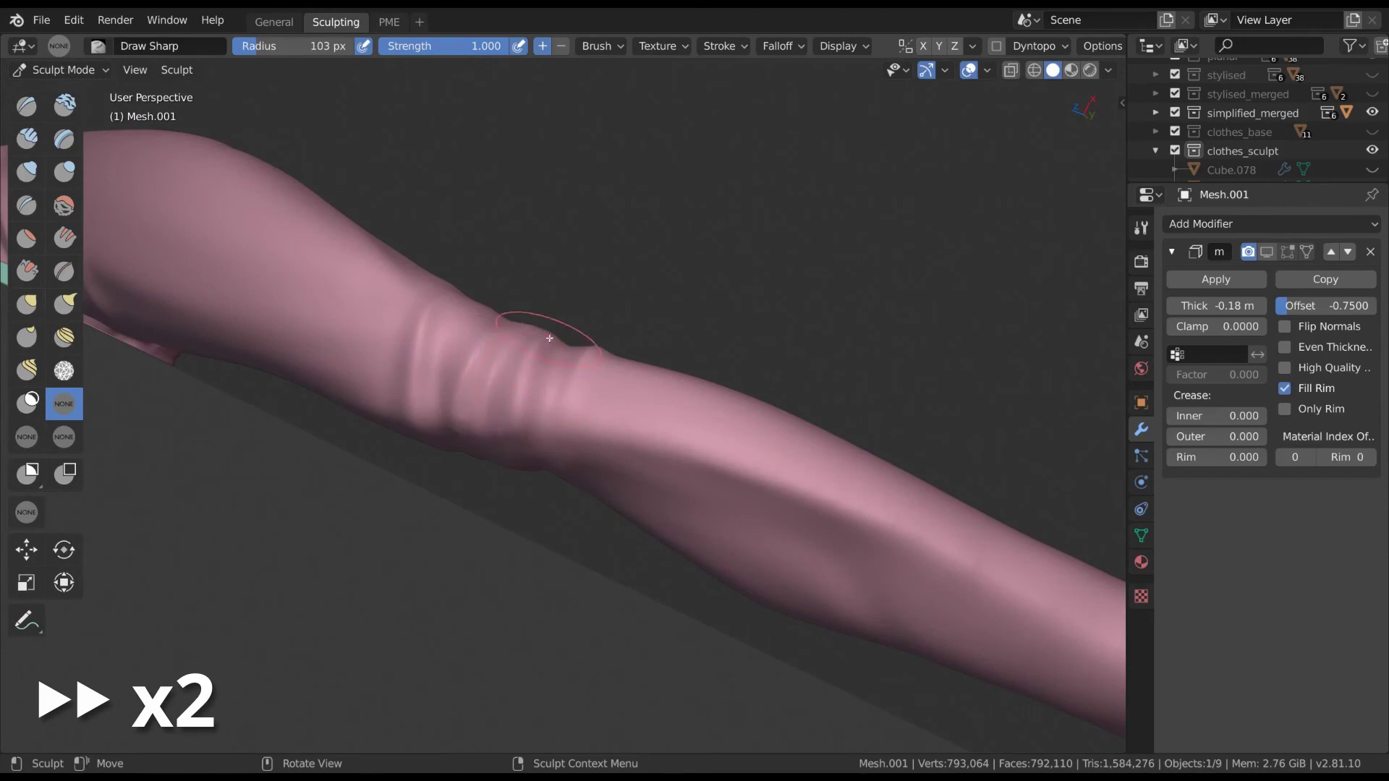
pyautogui.moveTo(550, 337); pyautogui.dragTo(520, 371, button='middle')
# - Toggle the shading options, re-angle the leg and shrink the brush to about 64 px
pyautogui.click(1108, 70)
pyautogui.click(1108, 70)
pyautogui.moveTo(512, 469)
pyautogui.mouseDown(button='middle')
pyautogui.moveTo(543, 382)
pyautogui.moveTo(719, 304)
pyautogui.moveTo(679, 381)
pyautogui.moveTo(637, 304)
pyautogui.moveTo(656, 257)
pyautogui.moveTo(604, 403)
pyautogui.mouseUp(button='middle')
pyautogui.scroll(3, 620, 301)
pyautogui.moveTo(621, 301)
pyautogui.mouseDown(button='middle')
pyautogui.moveTo(764, 456)
pyautogui.moveTo(887, 388)
pyautogui.moveTo(663, 425)
pyautogui.moveTo(585, 357)
pyautogui.moveTo(558, 471)
pyautogui.moveTo(546, 319)
pyautogui.moveTo(582, 332)
pyautogui.mouseUp(button='middle')
pyautogui.moveTo(521, 403)
pyautogui.mouseDown(button='middle')
pyautogui.moveTo(804, 167)
pyautogui.moveTo(509, 425)
pyautogui.moveTo(549, 226)
pyautogui.moveTo(536, 304)
pyautogui.moveTo(573, 248)
pyautogui.moveTo(522, 309)
pyautogui.moveTo(697, 489)
pyautogui.moveTo(499, 365)
pyautogui.moveTo(657, 630)
pyautogui.moveTo(522, 398)
pyautogui.mouseUp(button='middle')
pyautogui.press('f')
# - Set the brush radius to 120 px and carve a sharp crease down the leg's right side
pyautogui.press('f')
pyautogui.press('f')
pyautogui.moveTo(602, 500)
pyautogui.mouseDown(button='middle')
pyautogui.moveTo(484, 394)
pyautogui.moveTo(593, 403)
pyautogui.moveTo(589, 362)
pyautogui.mouseUp(button='middle')
pyautogui.press('f')
pyautogui.click(622, 557)
pyautogui.moveTo(622, 557)
pyautogui.mouseDown(button='middle')
pyautogui.moveTo(583, 227)
pyautogui.moveTo(497, 419)
pyautogui.moveTo(623, 168)
pyautogui.mouseUp(button='middle')
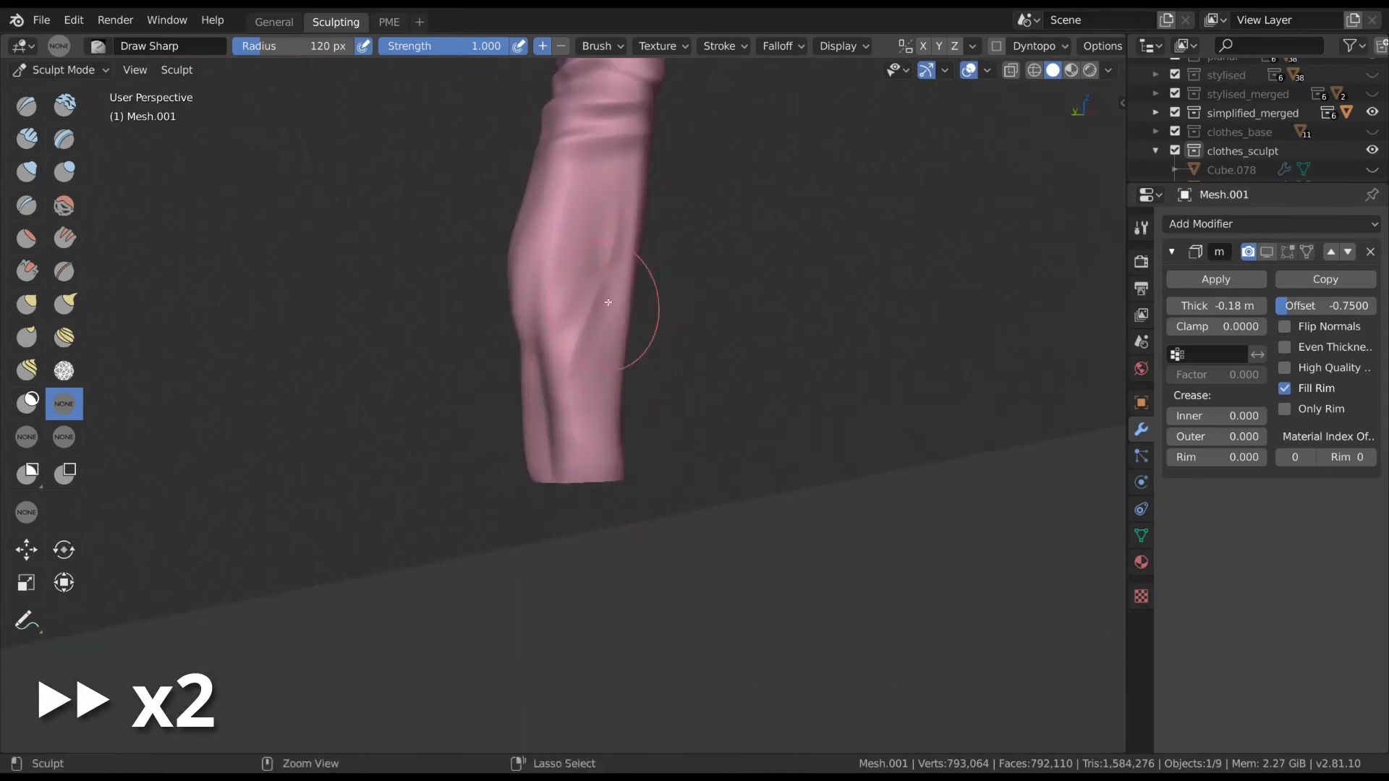
pyautogui.moveTo(573, 472)
pyautogui.mouseDown(button='middle')
pyautogui.moveTo(558, 410)
pyautogui.moveTo(614, 430)
pyautogui.mouseUp(button='middle')
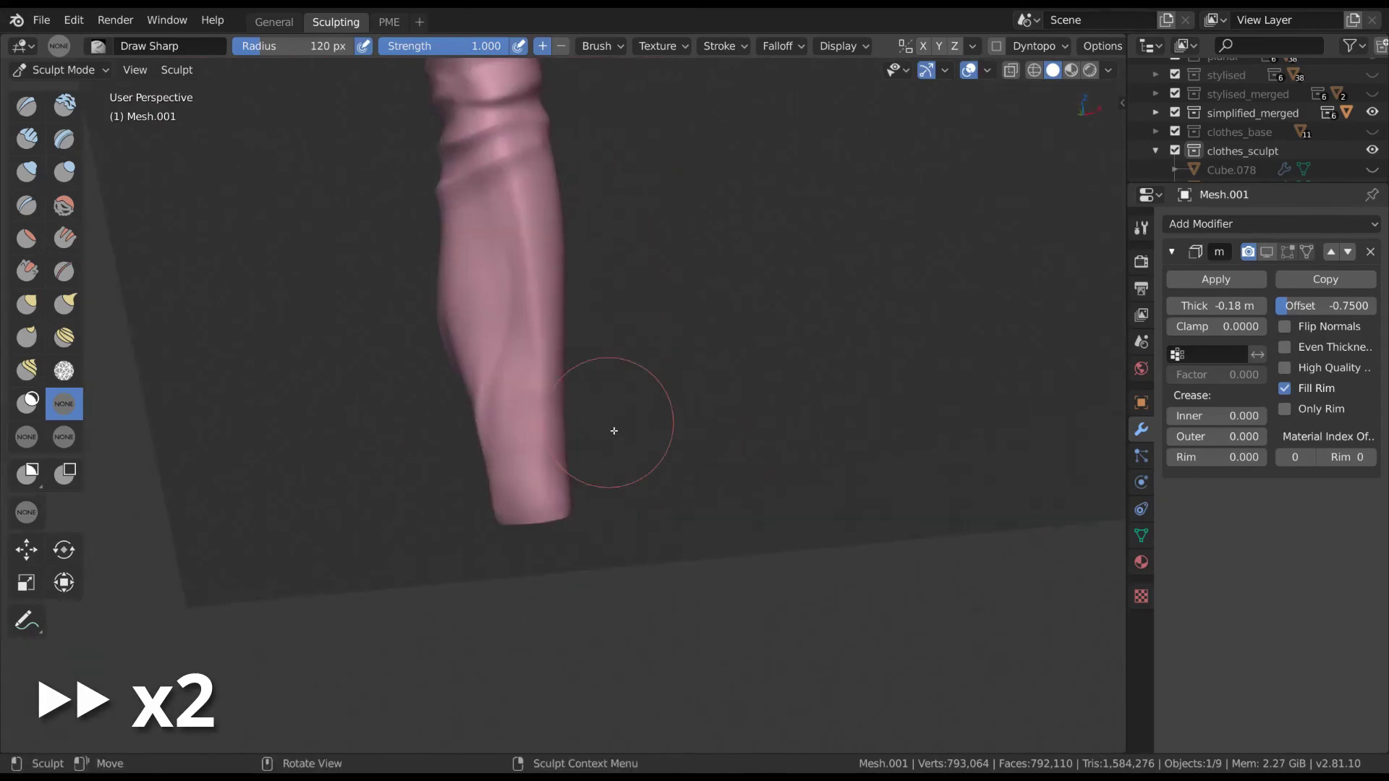
pyautogui.moveTo(539, 394)
pyautogui.mouseDown(button='middle')
pyautogui.moveTo(573, 223)
pyautogui.moveTo(605, 357)
pyautogui.moveTo(555, 366)
pyautogui.moveTo(552, 232)
pyautogui.moveTo(496, 130)
pyautogui.moveTo(519, 337)
pyautogui.mouseUp(button='middle')
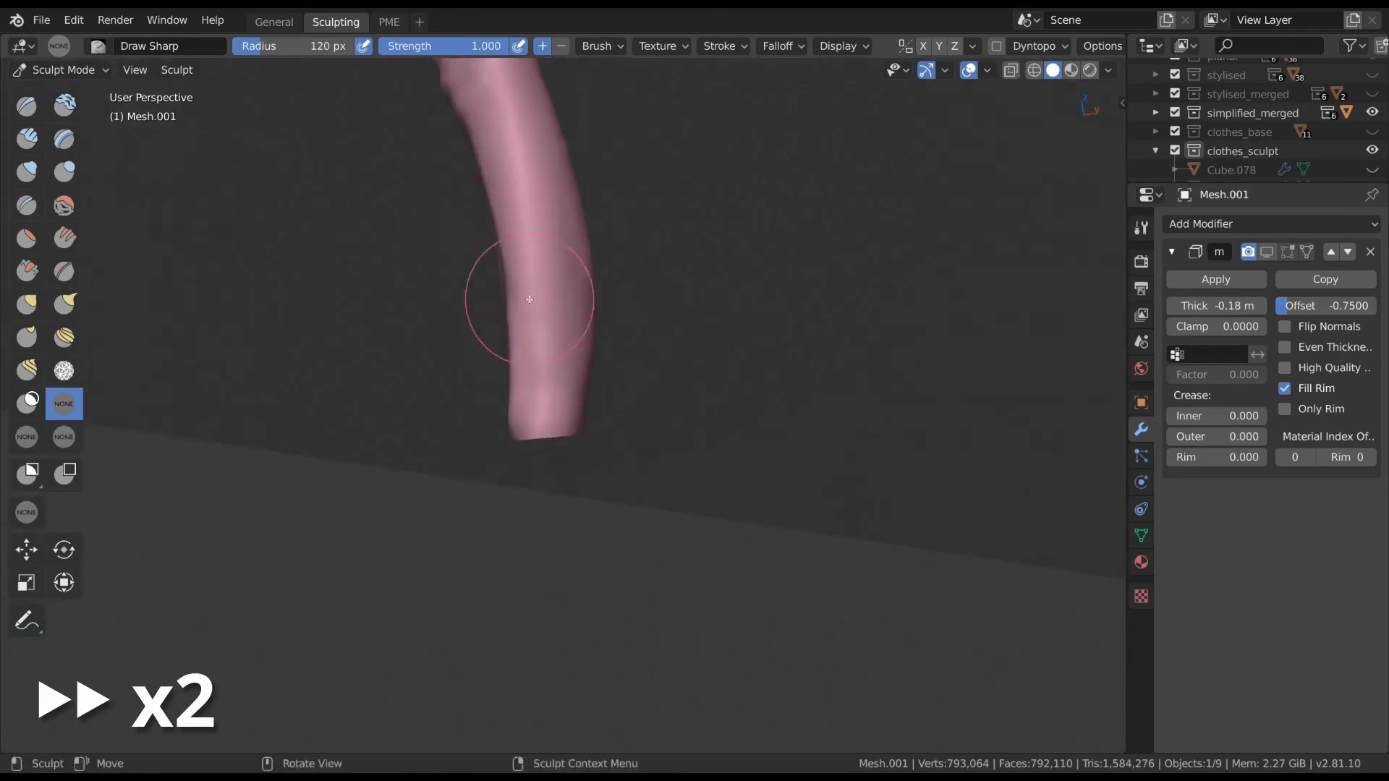
pyautogui.moveTo(541, 163); pyautogui.dragTo(575, 413)
pyautogui.moveTo(547, 155)
pyautogui.mouseDown(button='middle')
pyautogui.moveTo(490, 397)
pyautogui.moveTo(593, 389)
pyautogui.moveTo(589, 427)
pyautogui.moveTo(557, 341)
pyautogui.moveTo(527, 390)
pyautogui.moveTo(649, 552)
pyautogui.moveTo(403, 496)
pyautogui.moveTo(506, 421)
pyautogui.moveTo(519, 323)
pyautogui.mouseUp(button='middle')
pyautogui.moveTo(527, 407)
pyautogui.mouseDown(button='middle')
pyautogui.moveTo(552, 304)
pyautogui.moveTo(614, 347)
pyautogui.moveTo(636, 388)
pyautogui.moveTo(626, 296)
pyautogui.mouseUp(button='middle')
# - Select the Elastic Hook brush at 116 px and frame the whole leg from the back
pyautogui.press('k')
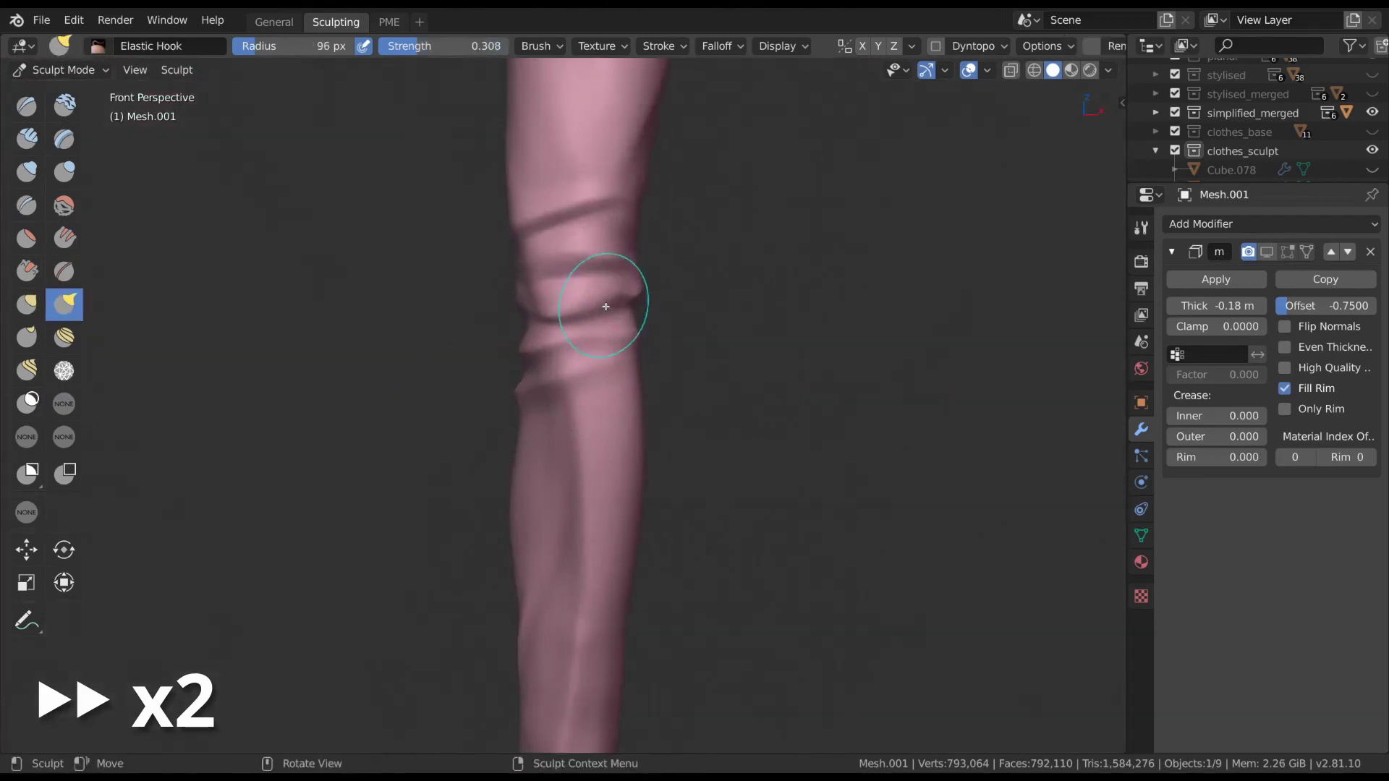
pyautogui.press('f')
pyautogui.click(626, 319)
pyautogui.moveTo(627, 318)
pyautogui.mouseDown(button='middle')
pyautogui.moveTo(955, 388)
pyautogui.moveTo(590, 318)
pyautogui.moveTo(561, 390)
pyautogui.moveTo(478, 480)
pyautogui.moveTo(598, 359)
pyautogui.moveTo(747, 274)
pyautogui.mouseUp(button='middle')
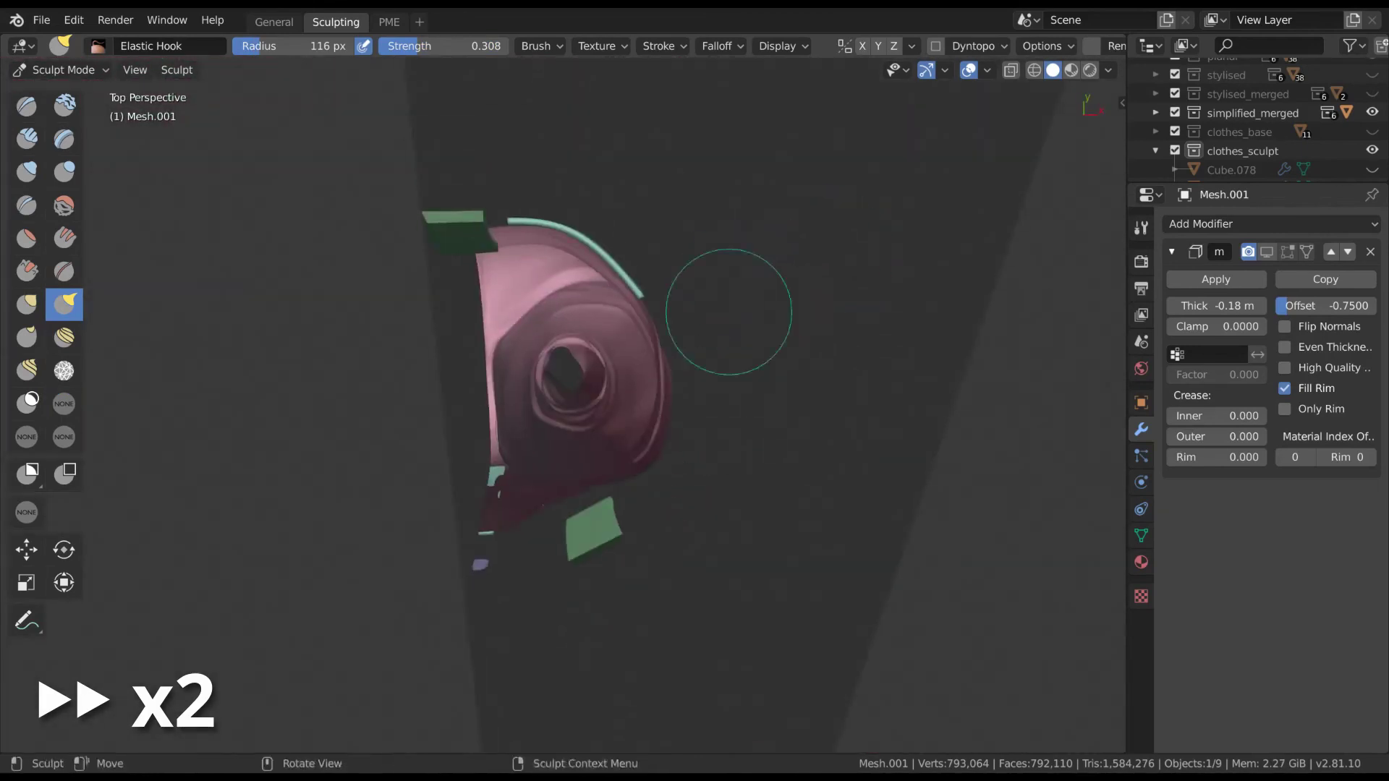
pyautogui.press('ctrl+KP_1')
pyautogui.scroll(-3, 737, 335)
pyautogui.scroll(-2, 723, 347)
pyautogui.moveTo(620, 382)
pyautogui.keyDown('shift'); pyautogui.mouseDown(button='middle')
pyautogui.moveTo(598, 377)
pyautogui.moveTo(559, 282)
pyautogui.mouseUp(button='middle'); pyautogui.keyUp('shift')
pyautogui.scroll(5, 558, 283)
# - Pull the hem right and left at 0.380 strength, then check it from front and below
pyautogui.moveTo(565, 283); pyautogui.dragTo(576, 332)
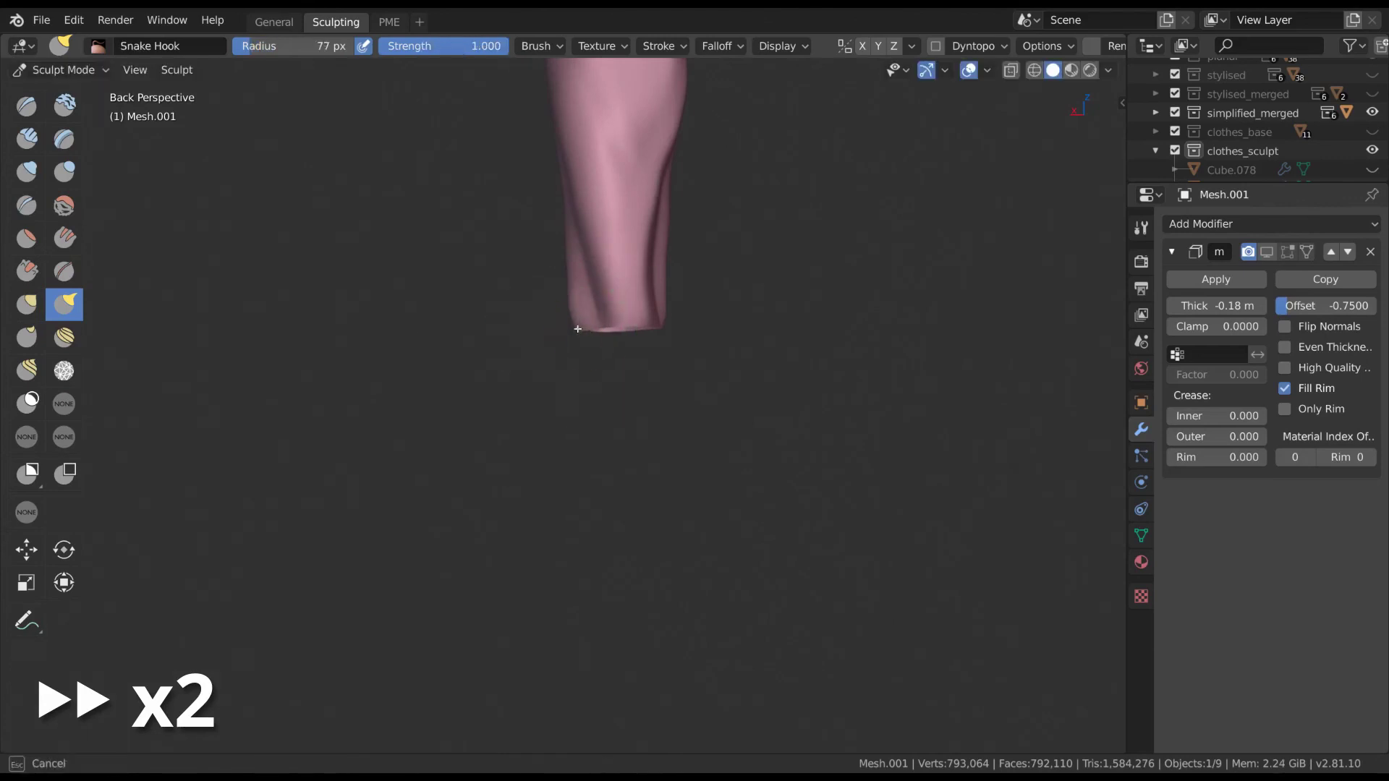
pyautogui.hotkey('shift', 'f')
pyautogui.click(571, 336)
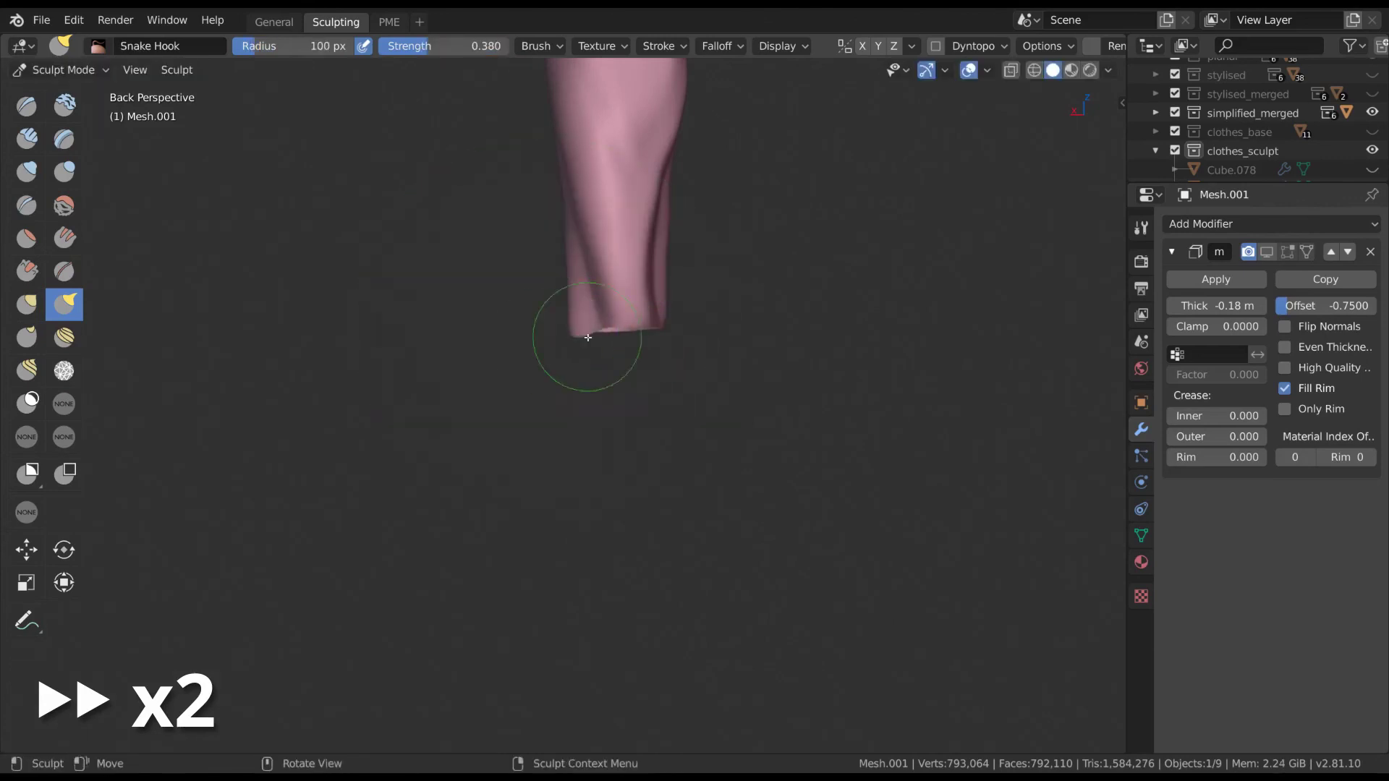
pyautogui.moveTo(573, 196)
pyautogui.keyDown('shift'); pyautogui.mouseDown(button='middle')
pyautogui.moveTo(640, 331)
pyautogui.moveTo(521, 304)
pyautogui.mouseUp(button='middle'); pyautogui.keyUp('shift')
pyautogui.press('KP_1')
pyautogui.press('ctrl+KP_7')
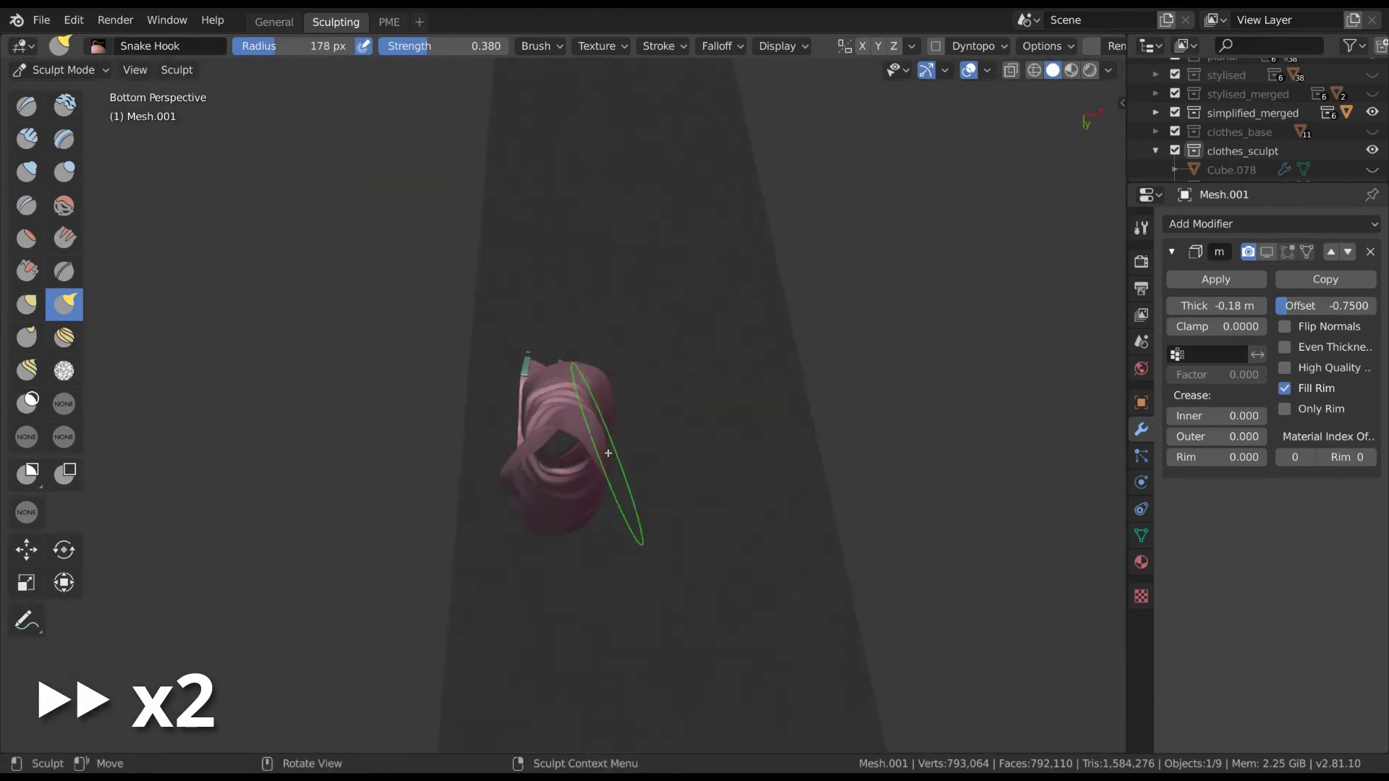
pyautogui.press('KP_1')
pyautogui.press('KP_5')
pyautogui.moveTo(515, 308)
pyautogui.mouseDown(button='middle')
pyautogui.moveTo(790, 431)
pyautogui.moveTo(427, 376)
pyautogui.mouseUp(button='middle')
# - Reshape the lower leg near the hem with Elastic Hook, enlarging the brush to 139 px
pyautogui.click(64, 406)
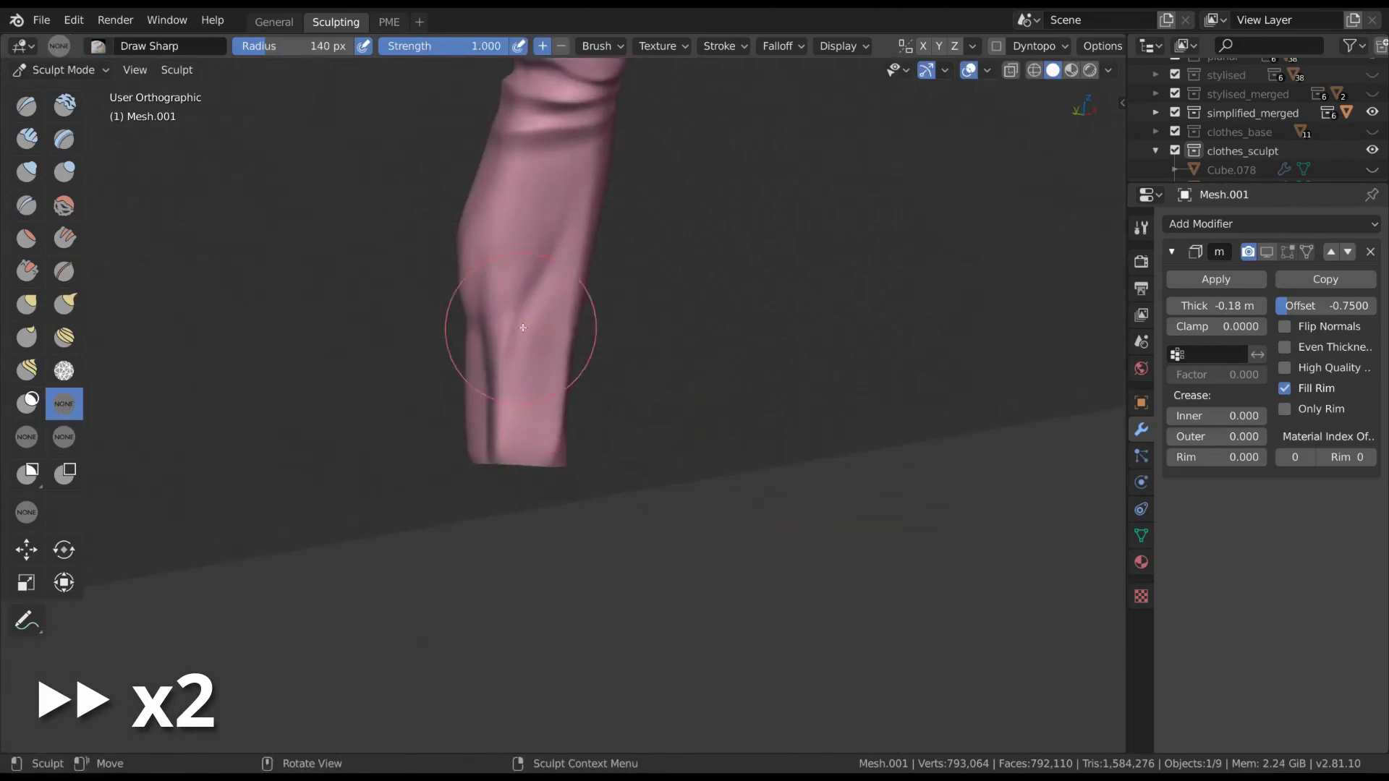
pyautogui.press('KP_1')
pyautogui.hotkey('shift', 'e')
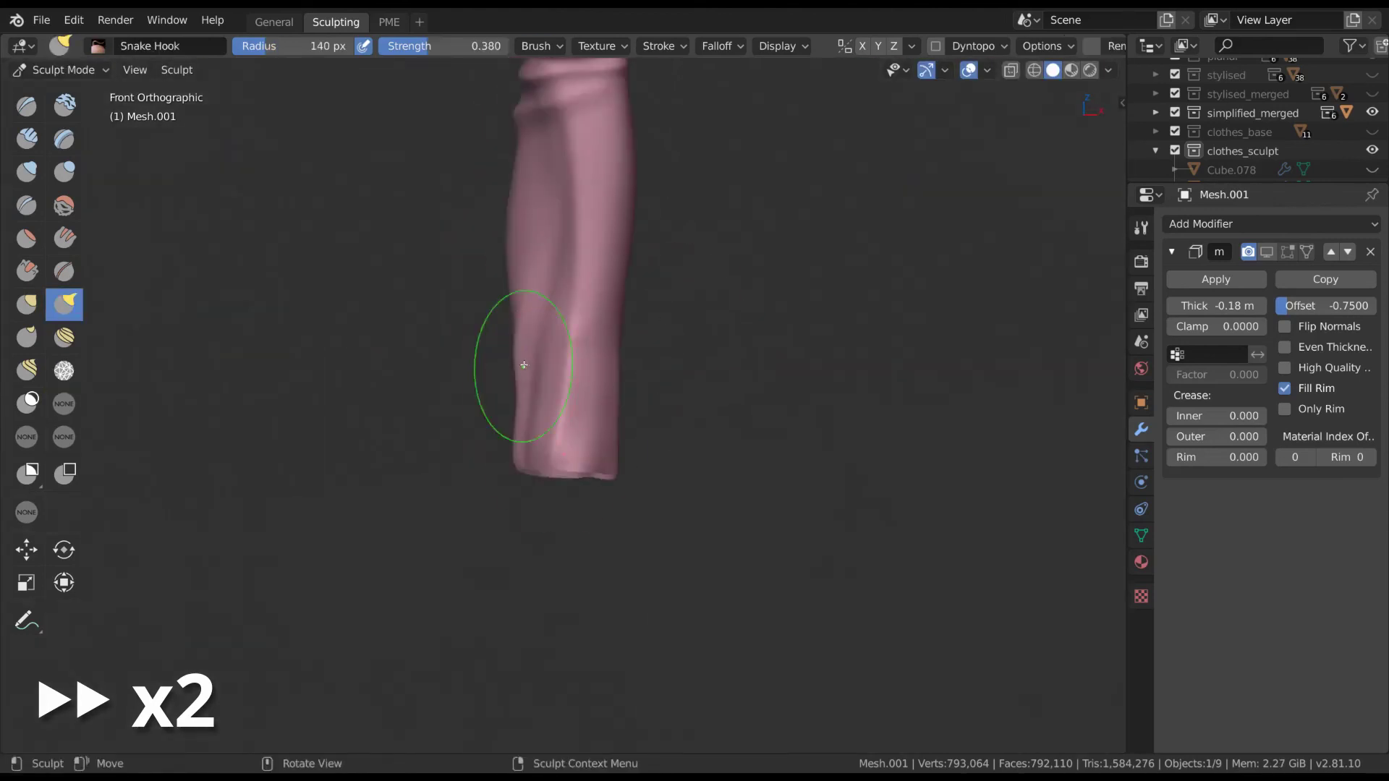
pyautogui.moveTo(520, 315); pyautogui.dragTo(661, 377)
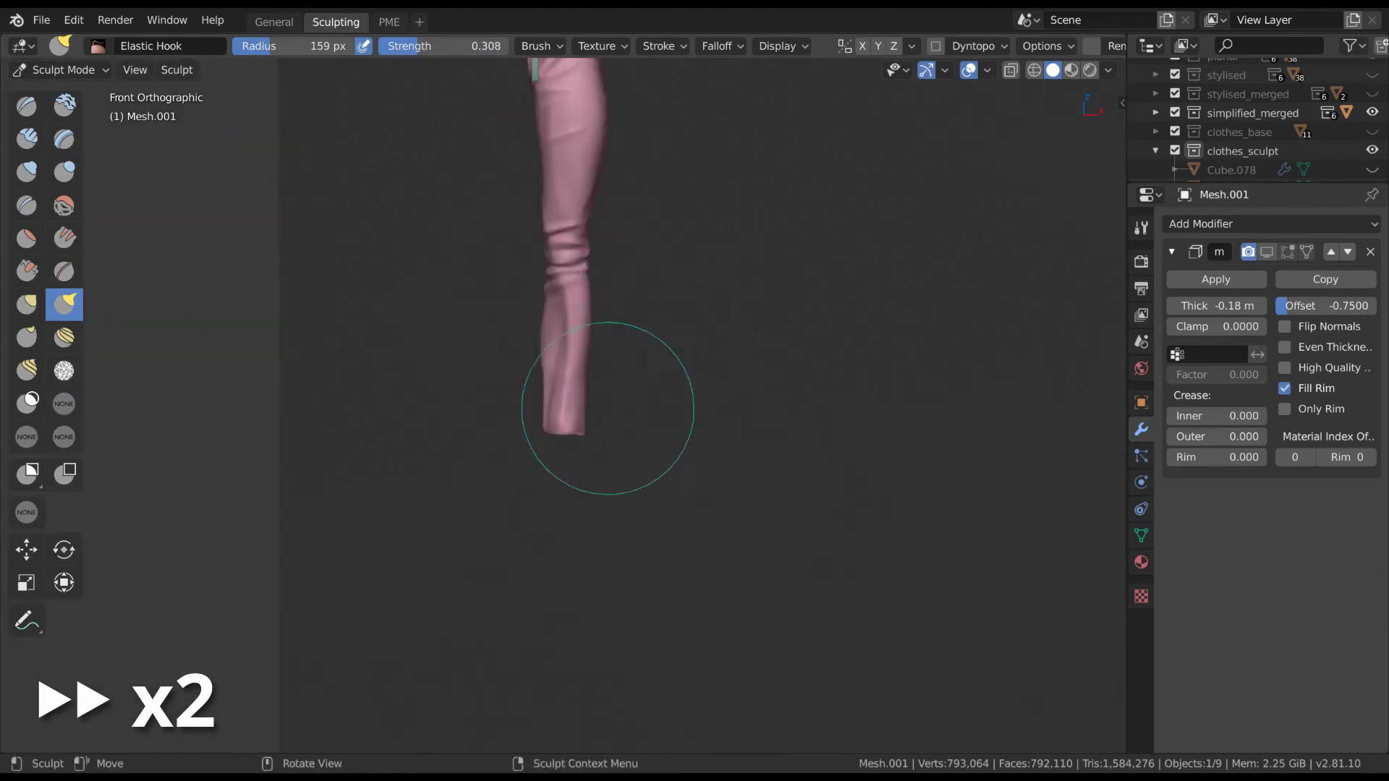
pyautogui.moveTo(661, 378); pyautogui.dragTo(509, 473, button='middle')
pyautogui.press('f')
pyautogui.click(566, 472)
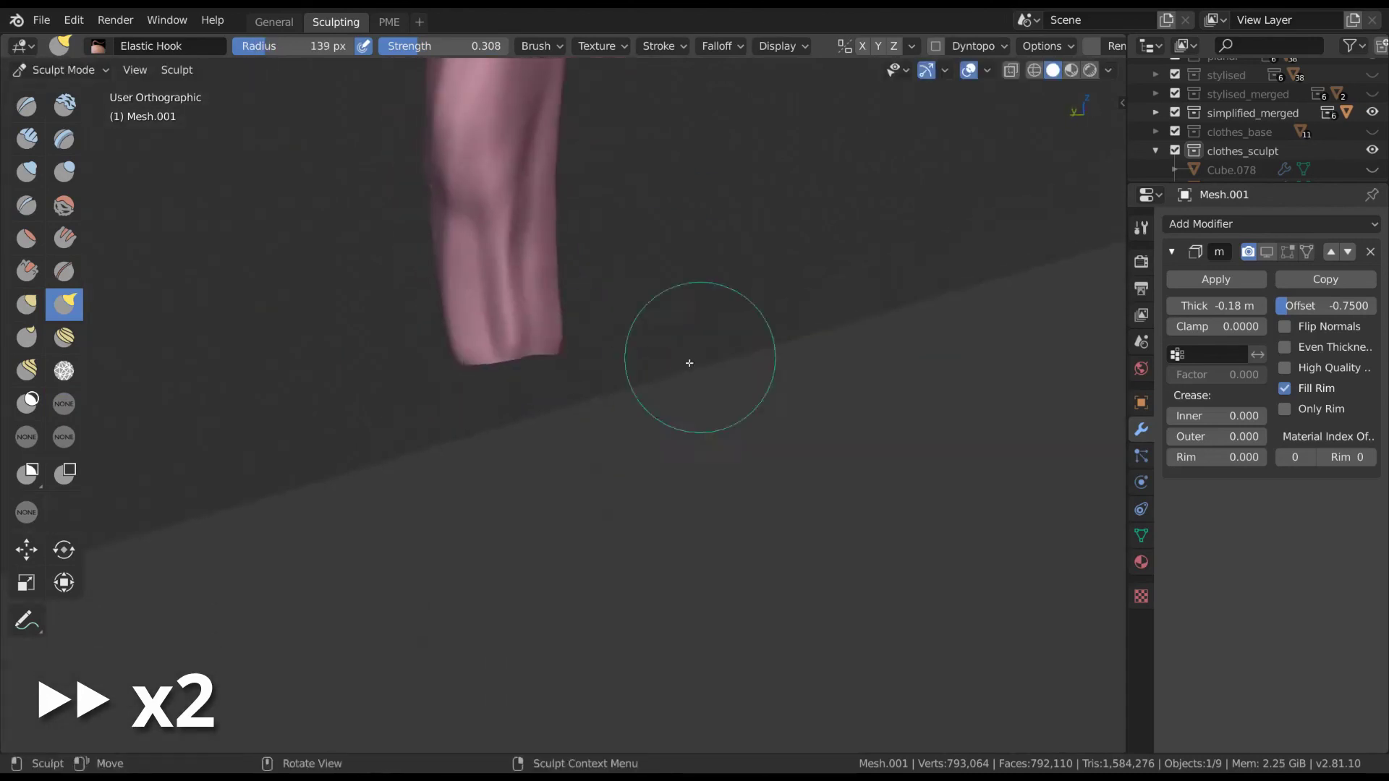
pyautogui.moveTo(481, 344); pyautogui.dragTo(720, 400, button='middle')
pyautogui.moveTo(603, 427)
pyautogui.mouseDown(button='middle')
pyautogui.moveTo(614, 415)
pyautogui.moveTo(589, 428)
pyautogui.moveTo(636, 341)
pyautogui.mouseUp(button='middle')
# - Pull the hem edge into shape with Elastic Hook resized to 94 px
pyautogui.hotkey('shift', 'c')
pyautogui.moveTo(605, 291)
pyautogui.mouseDown(button='middle')
pyautogui.moveTo(670, 418)
pyautogui.moveTo(540, 440)
pyautogui.mouseUp(button='middle')
pyautogui.press('e')
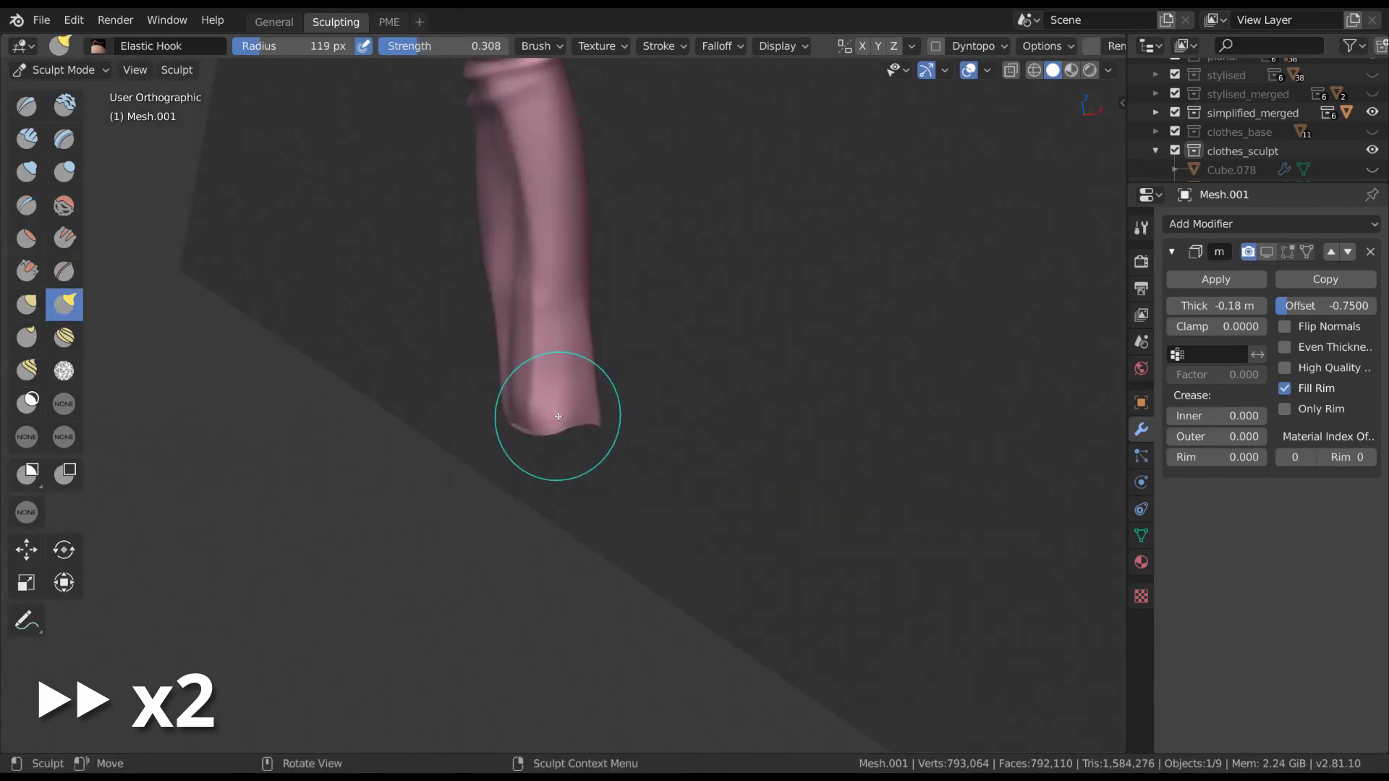
pyautogui.moveTo(558, 416)
pyautogui.mouseDown(button='middle')
pyautogui.moveTo(676, 432)
pyautogui.moveTo(562, 465)
pyautogui.mouseUp(button='middle')
pyautogui.press('f')
pyautogui.click(586, 467)
pyautogui.moveTo(581, 322); pyautogui.dragTo(591, 287)
pyautogui.moveTo(537, 451); pyautogui.dragTo(565, 428)
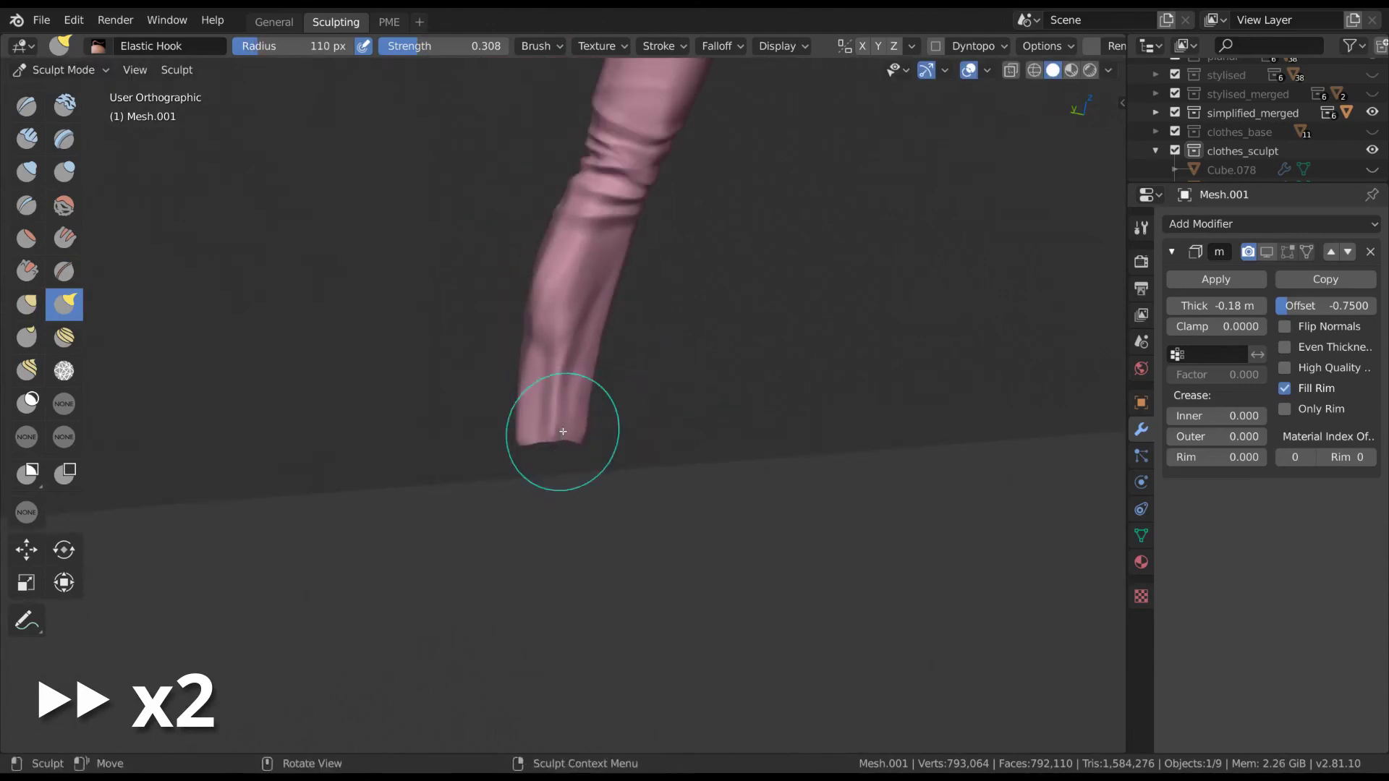
# - Snap to an orthographic front view and switch to Object Mode to see both pant legs
pyautogui.press('KP_1')
pyautogui.hotkey('ctrl', 'Tab')
pyautogui.click(634, 422)
pyautogui.scroll(-4, 635, 422)
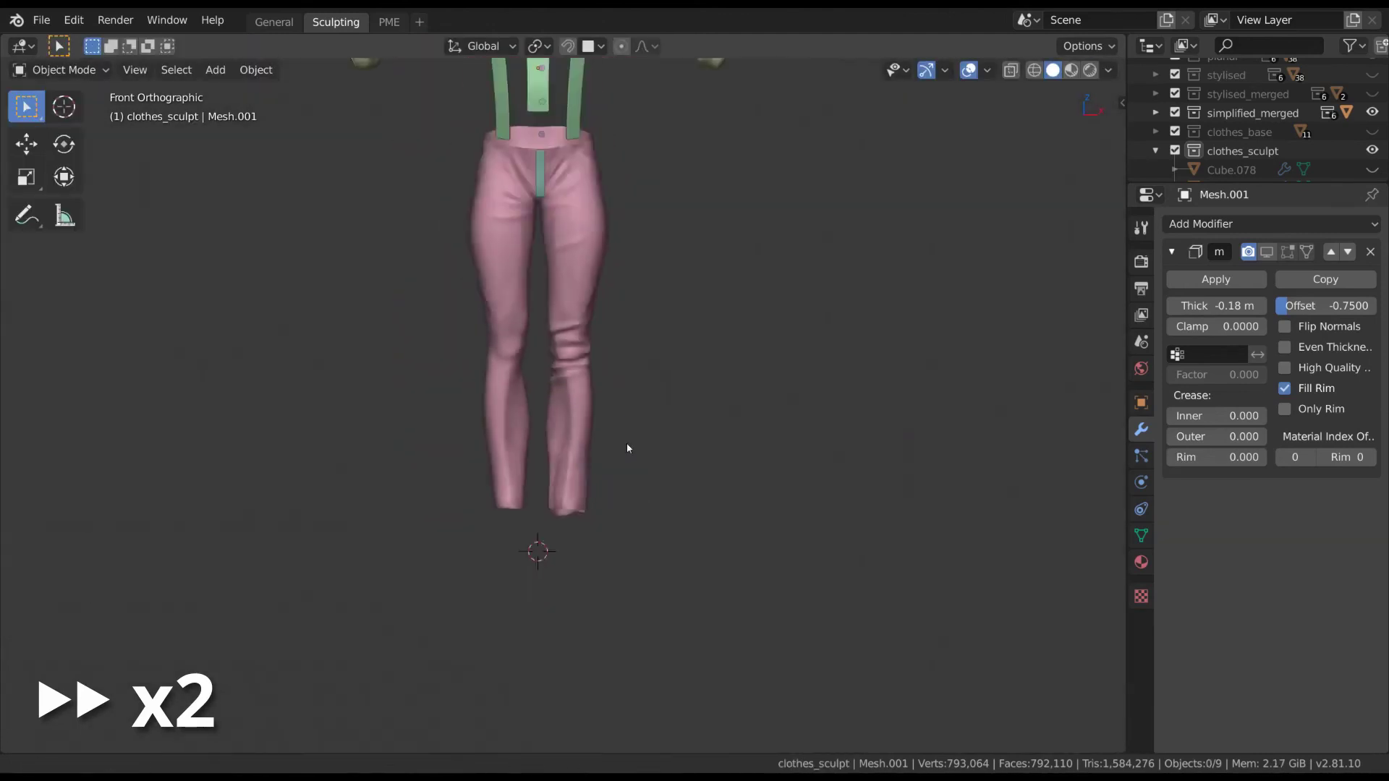
# - Return the pants to Sculpt Mode and add a small Clay stroke at the knee
pyautogui.scroll(5, 623, 398)
pyautogui.hotkey('ctrl', 'Tab')
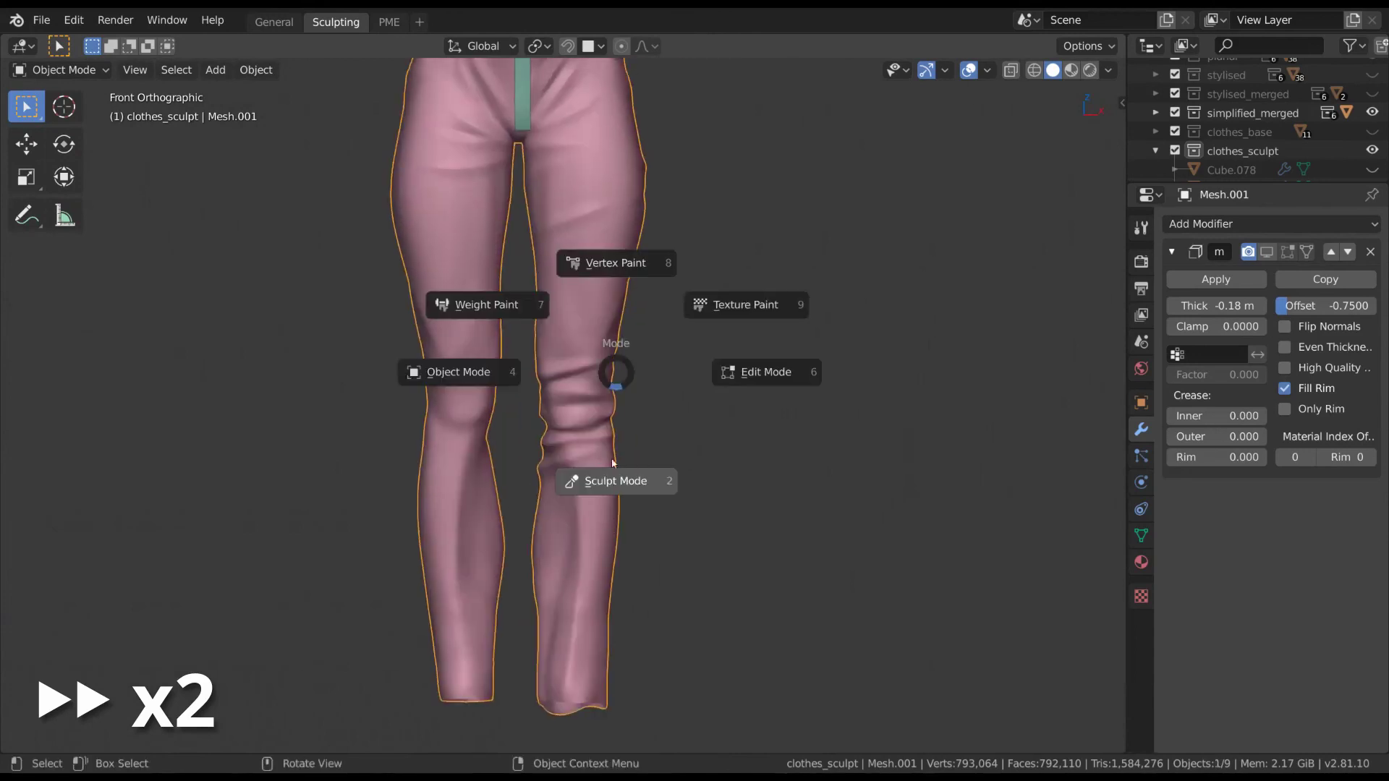
pyautogui.click(635, 501)
pyautogui.scroll(2, 615, 469)
pyautogui.moveTo(615, 469); pyautogui.dragTo(868, 193, button='middle')
pyautogui.moveTo(604, 412); pyautogui.dragTo(627, 370)
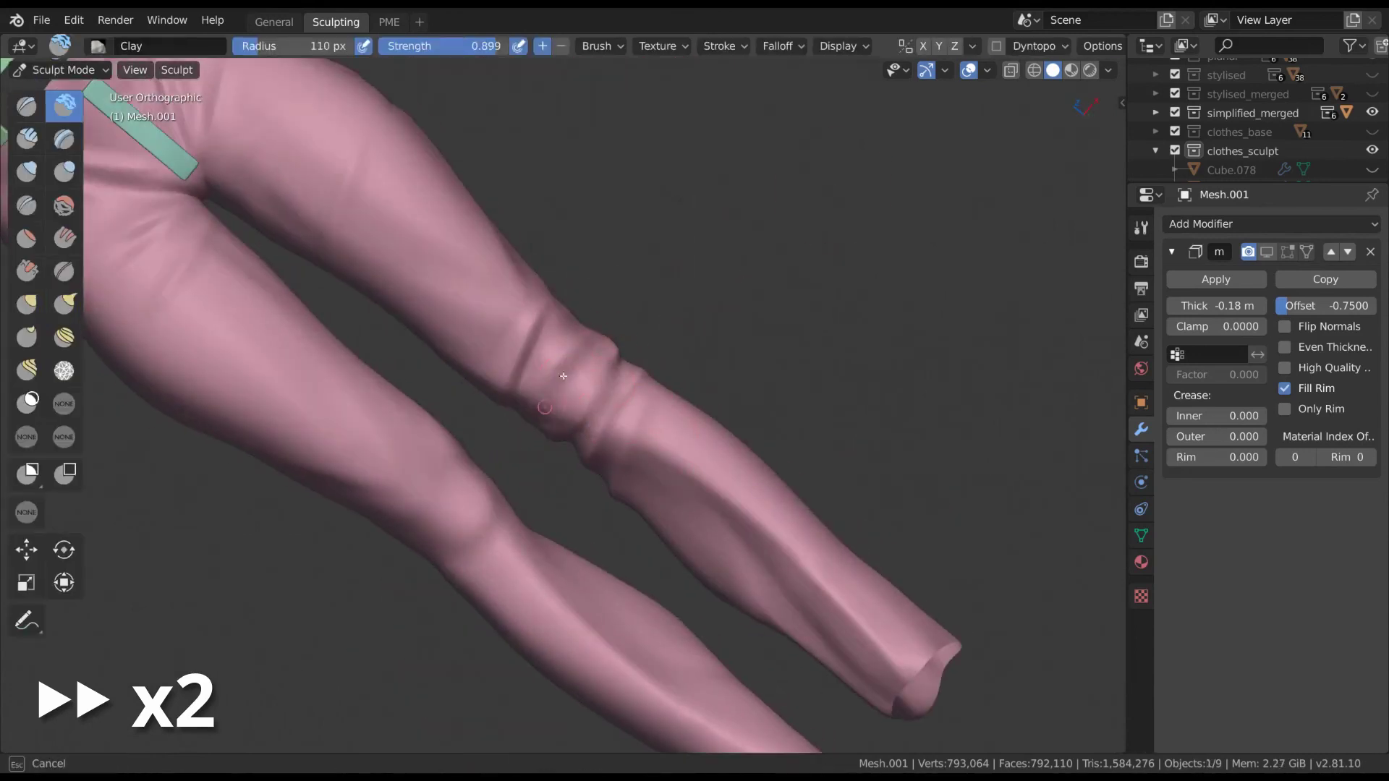
pyautogui.moveTo(617, 439)
pyautogui.mouseDown(button='middle')
pyautogui.moveTo(511, 311)
pyautogui.moveTo(519, 290)
pyautogui.mouseUp(button='middle')
pyautogui.scroll(-3, 713, 384)
pyautogui.scroll(4, 551, 369)
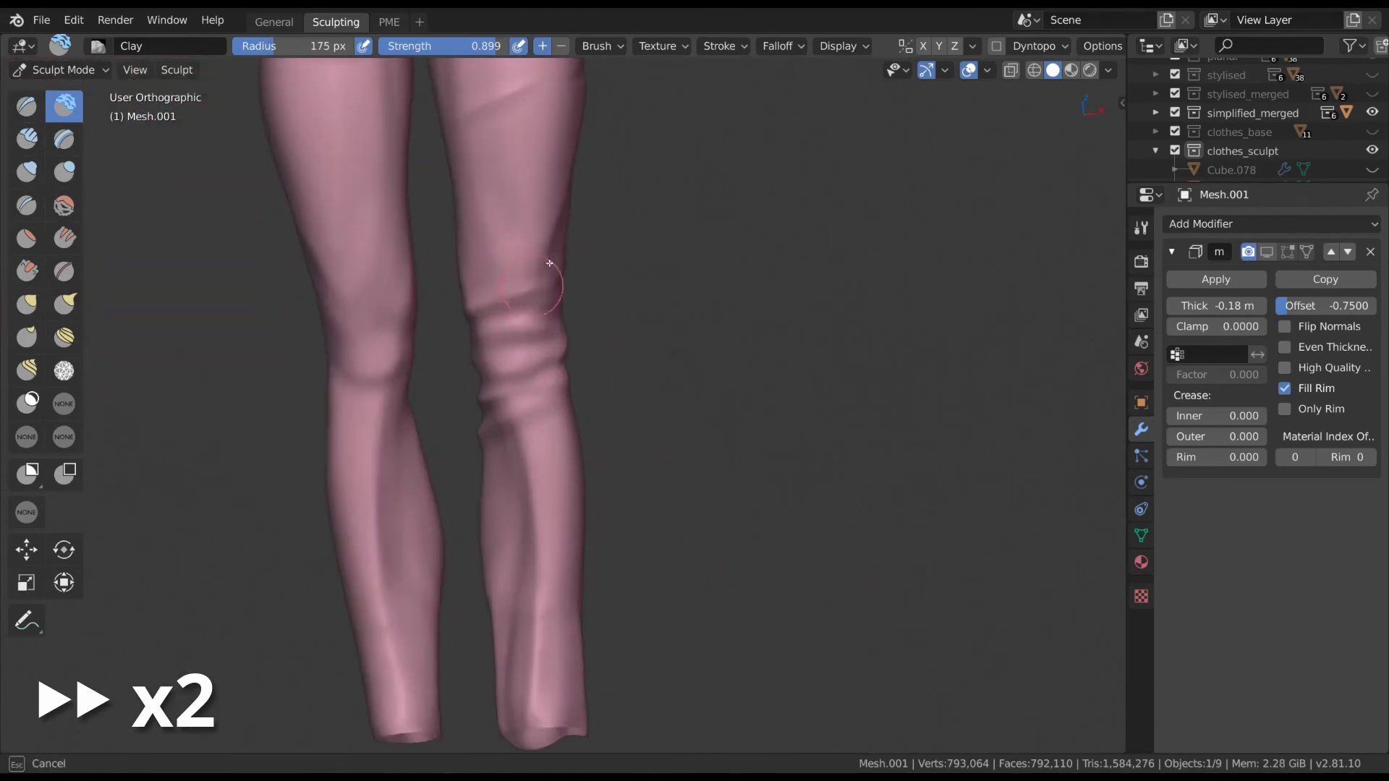